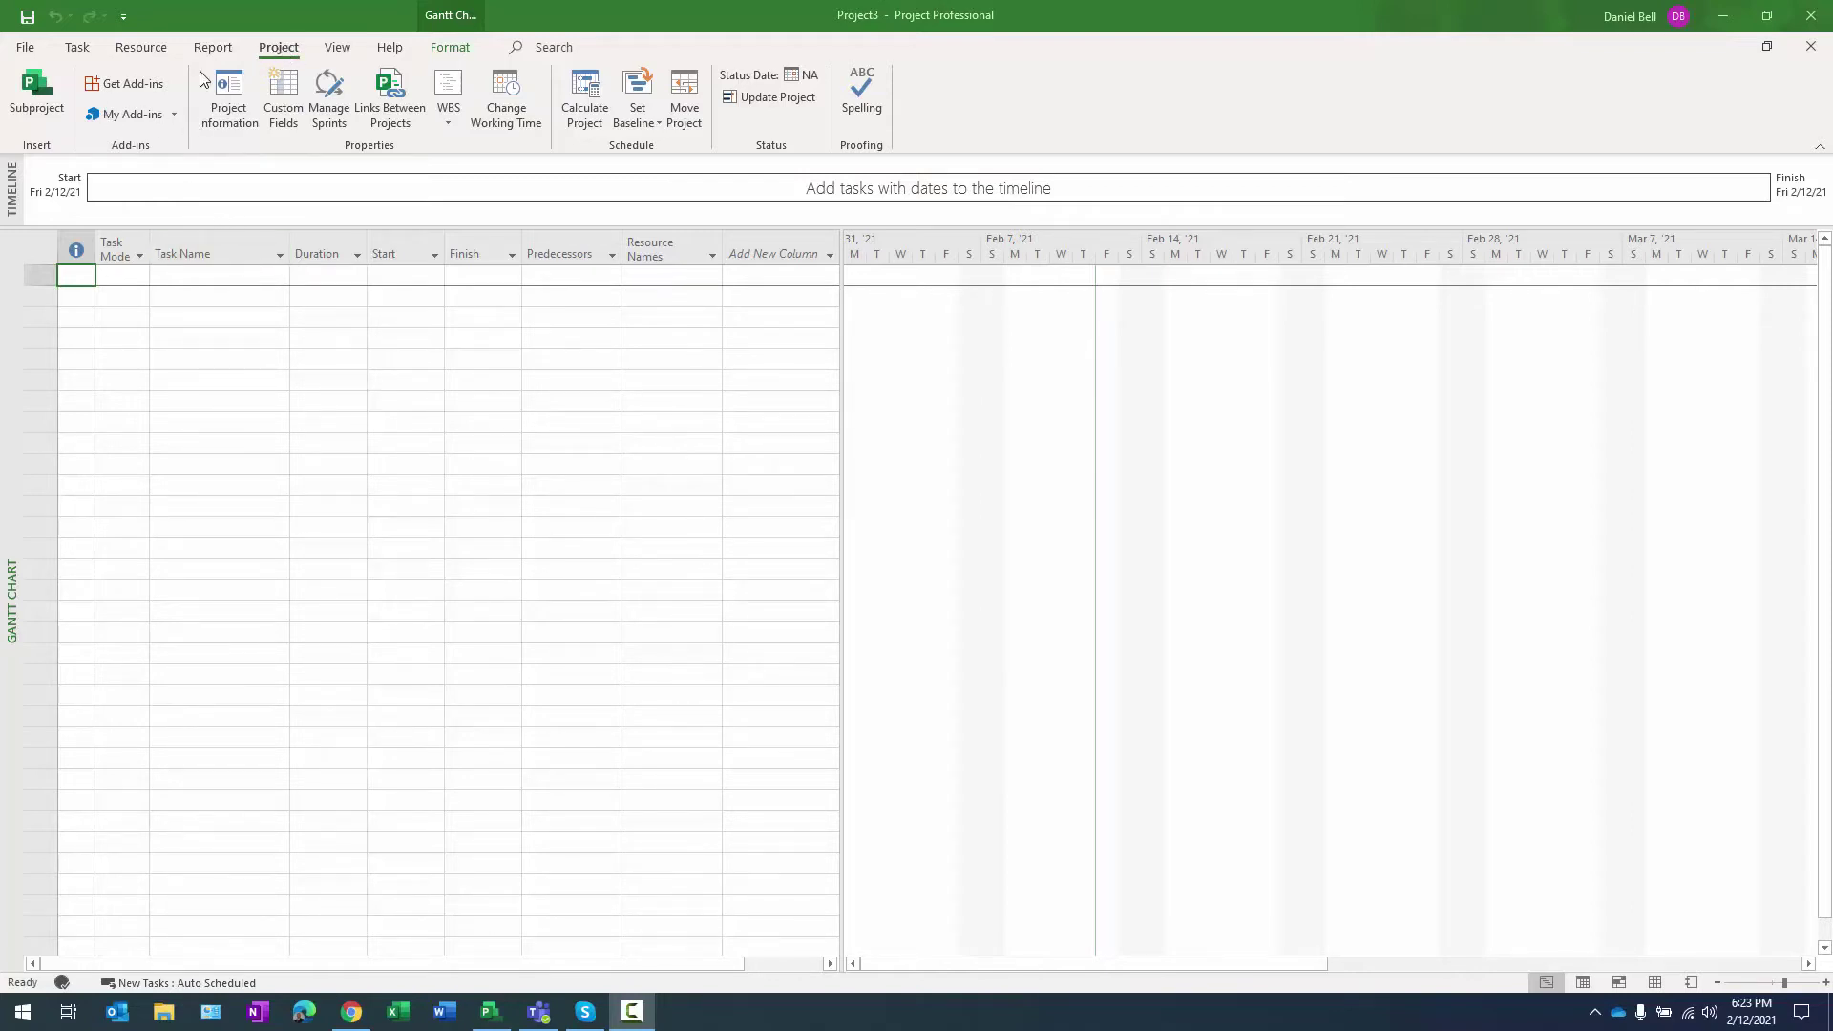
# Step: Insert Software Development Plan - PT2 as a linked subproject and widen the Task Name column
pyautogui.click(35, 92)
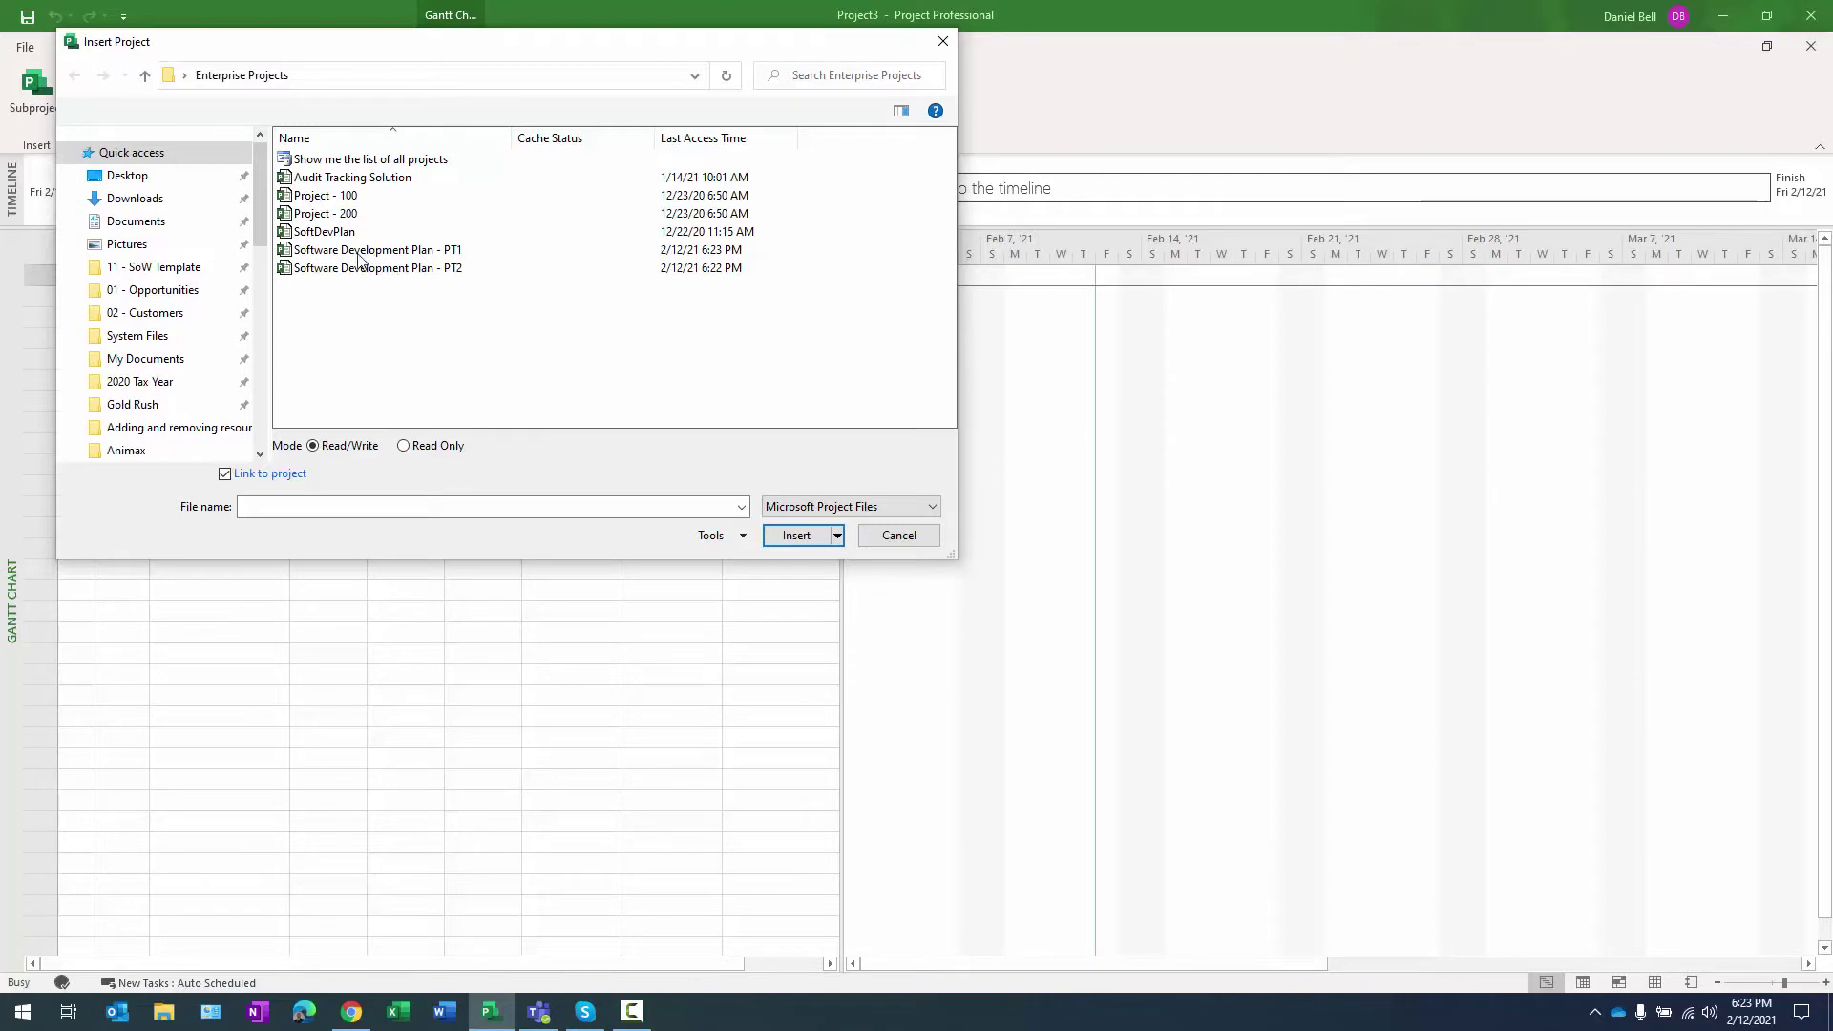
pyautogui.click(363, 270)
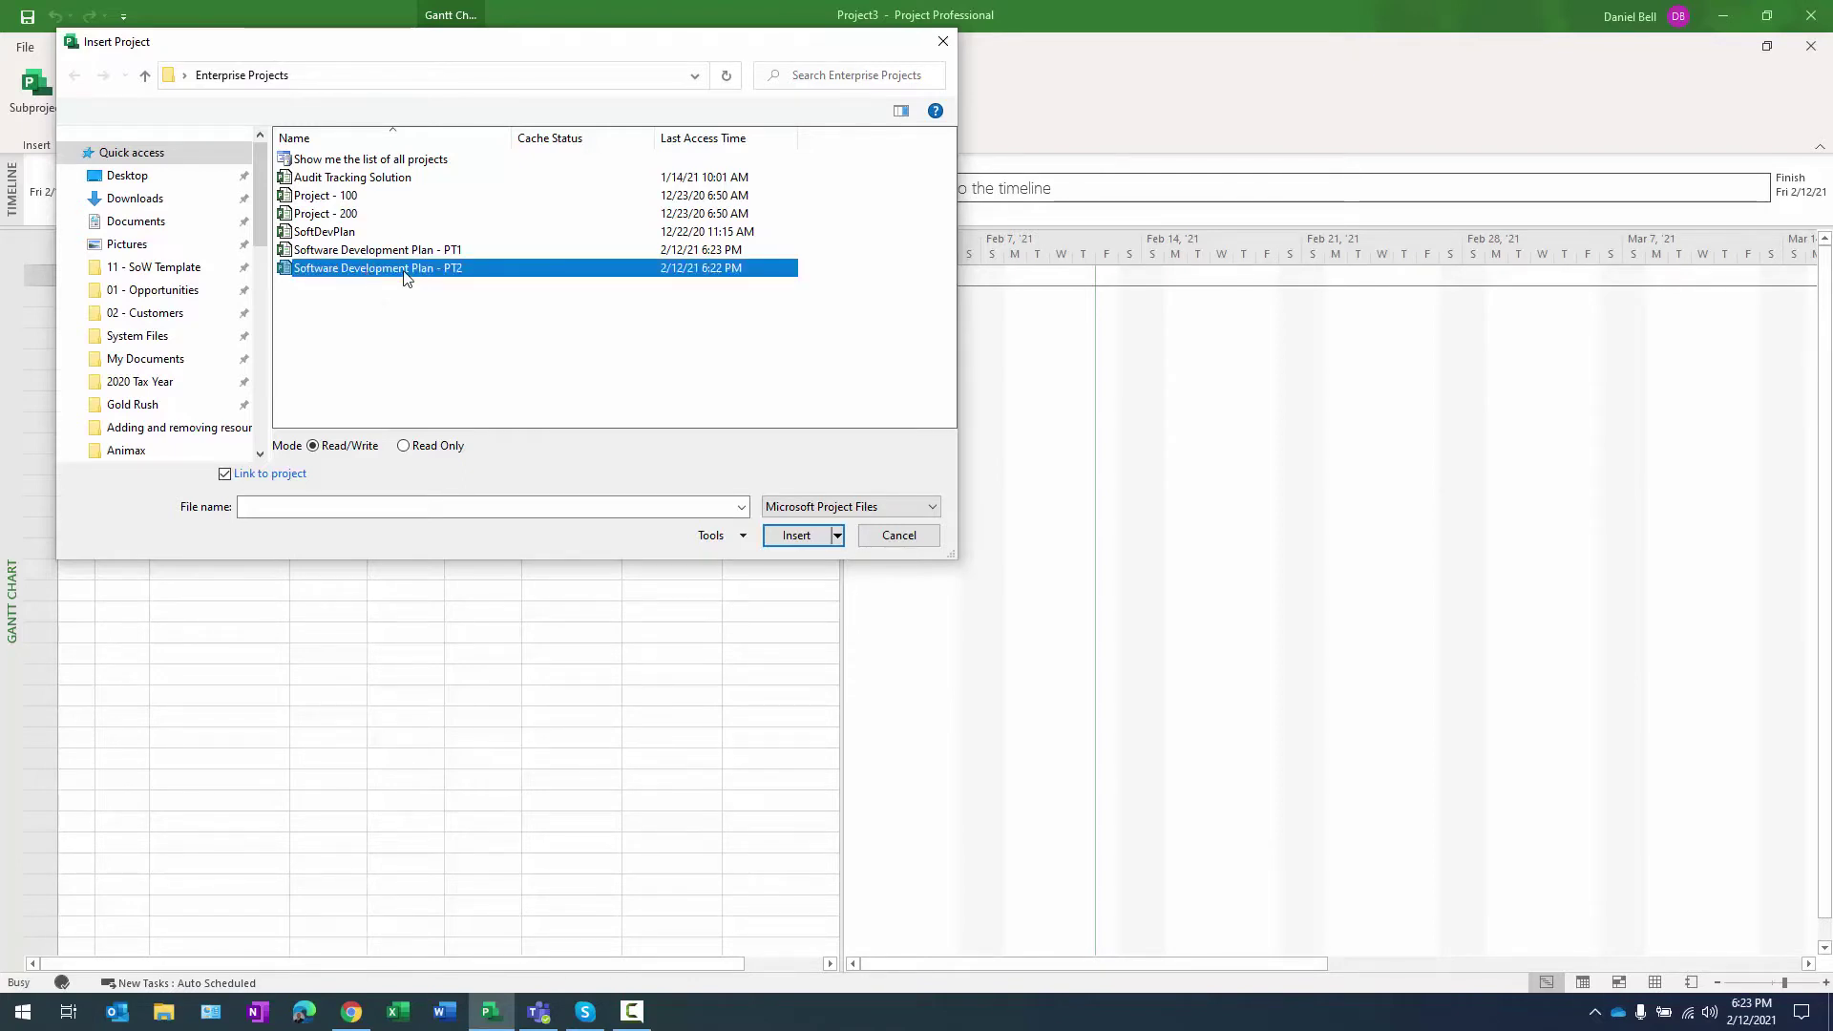
pyautogui.click(792, 535)
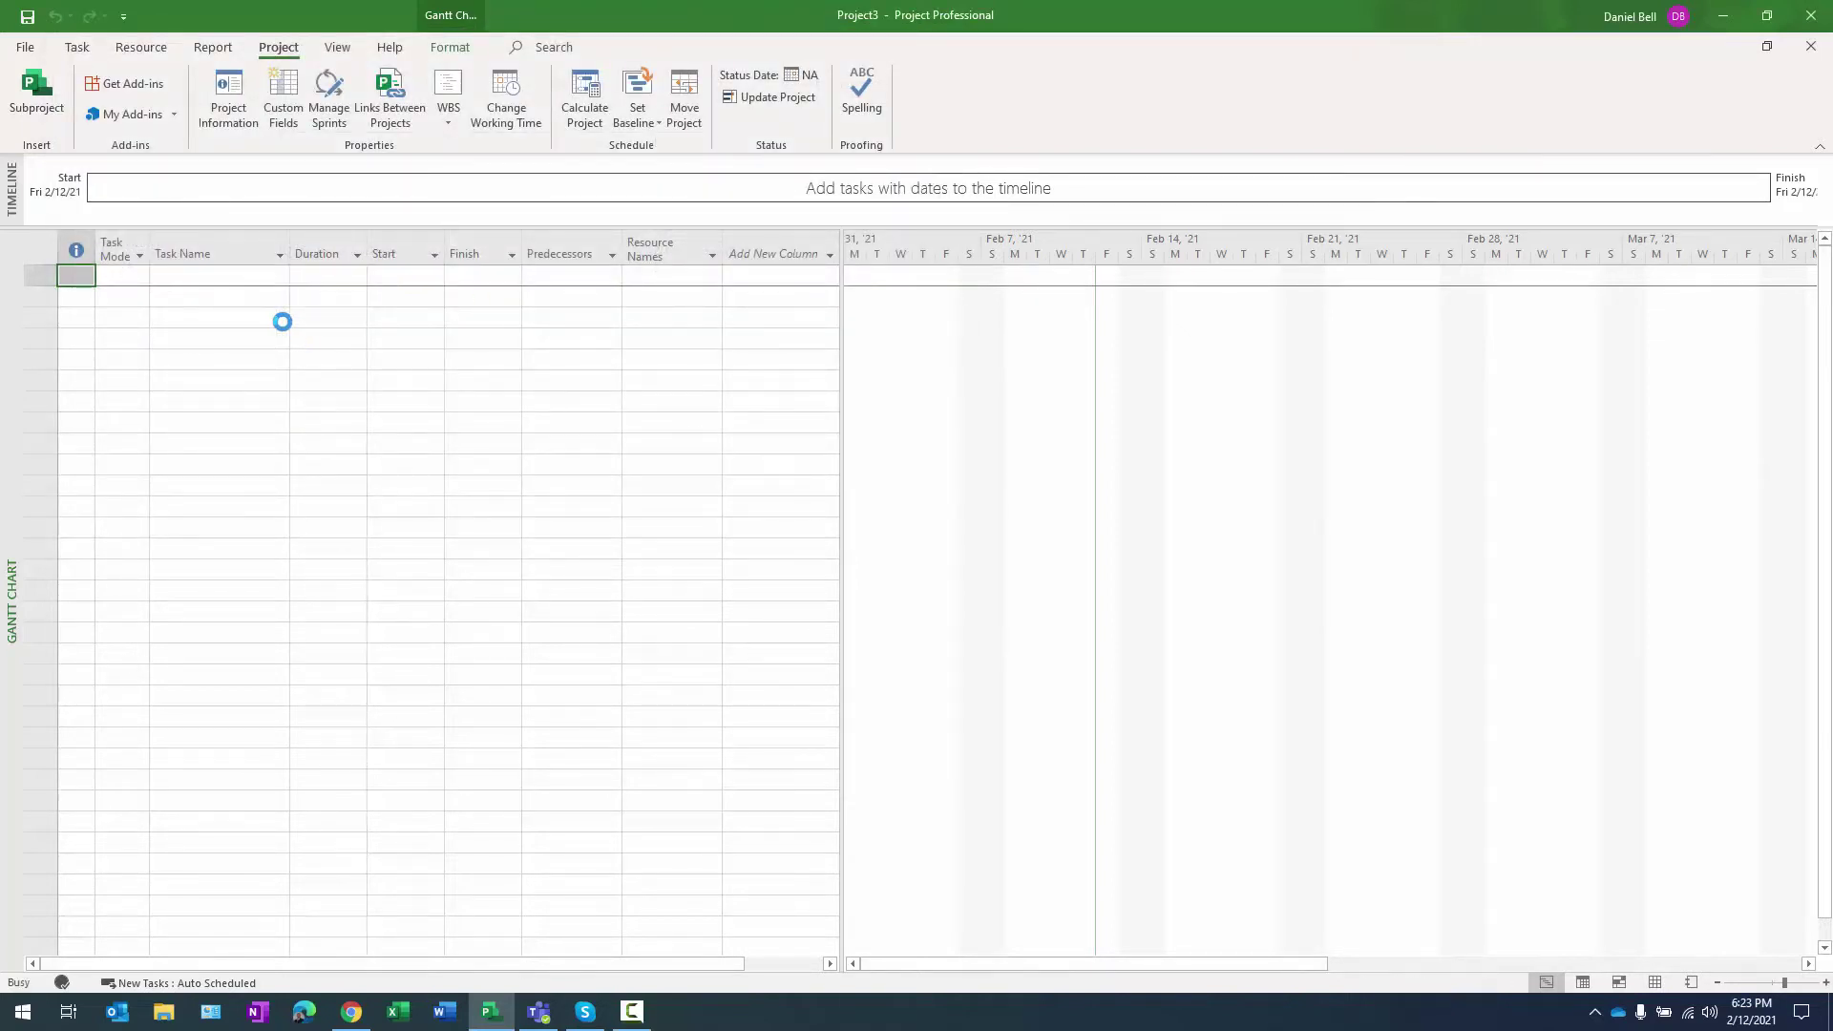
pyautogui.moveTo(289, 268); pyautogui.dragTo(492, 272)
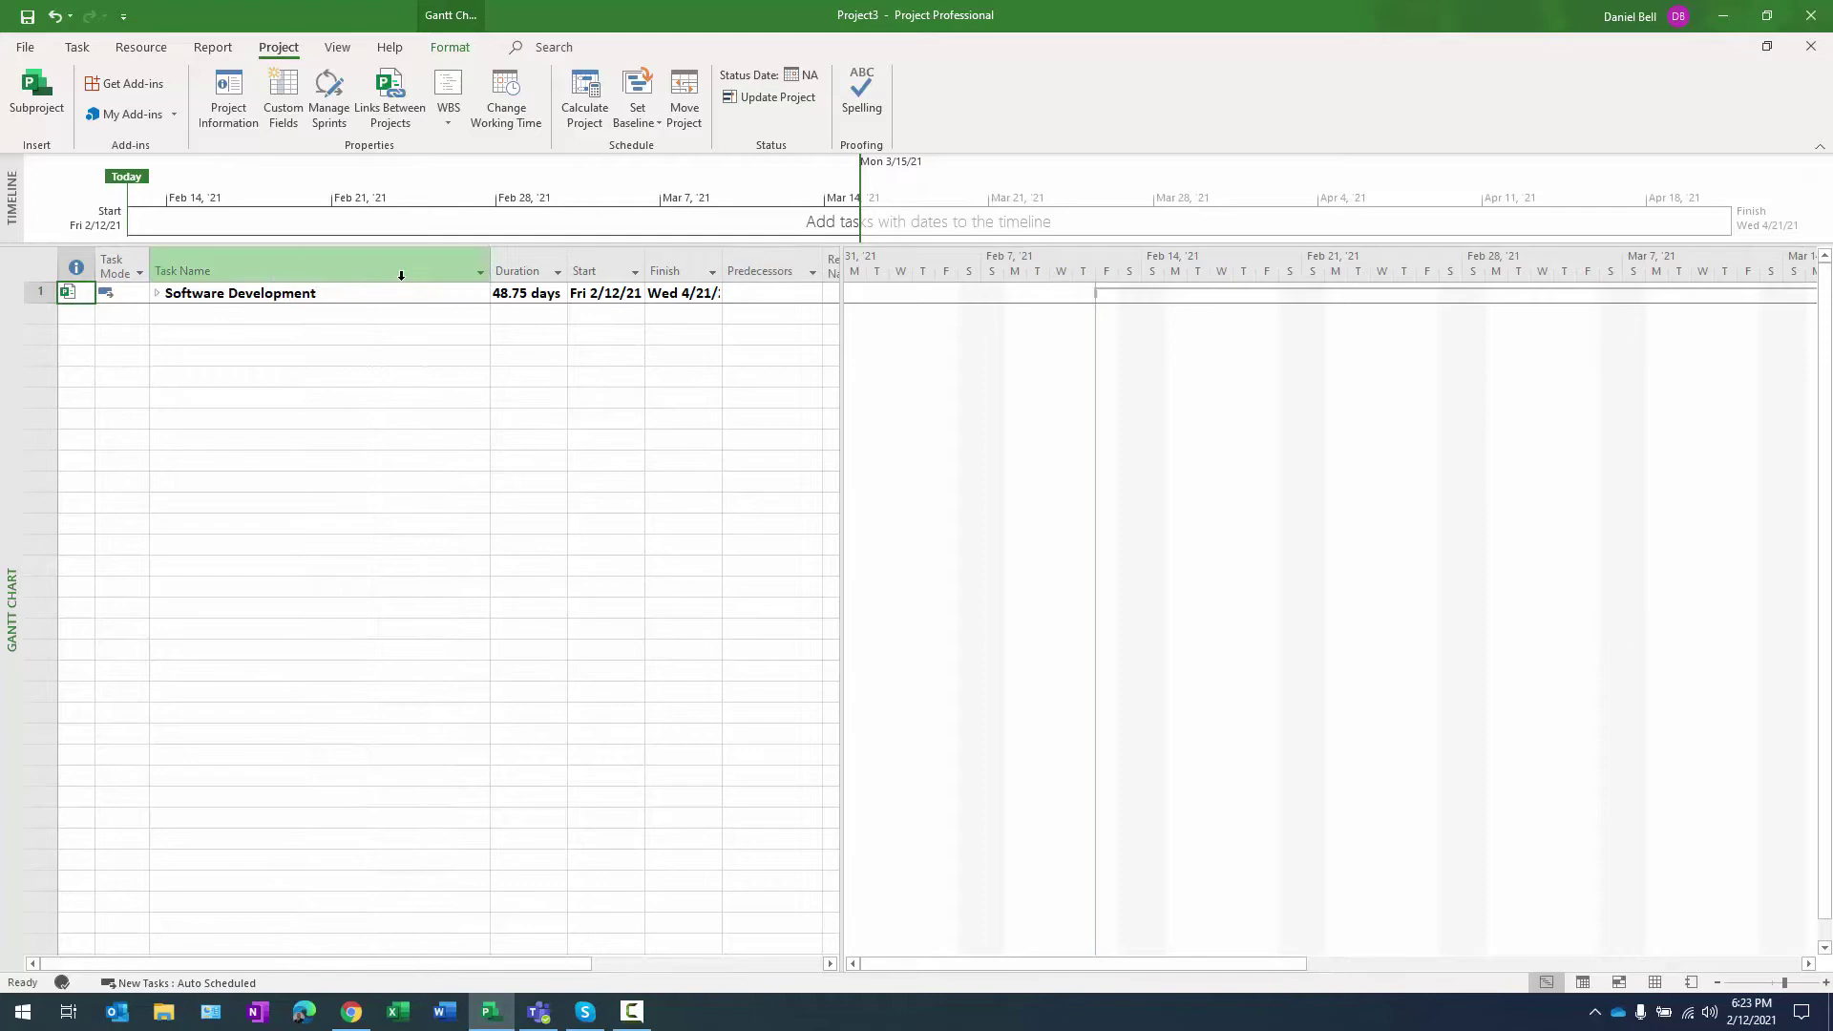
# Step: Insert Software Development Plan - PT1 as a second linked subproject and expand PT2
pyautogui.click(37, 96)
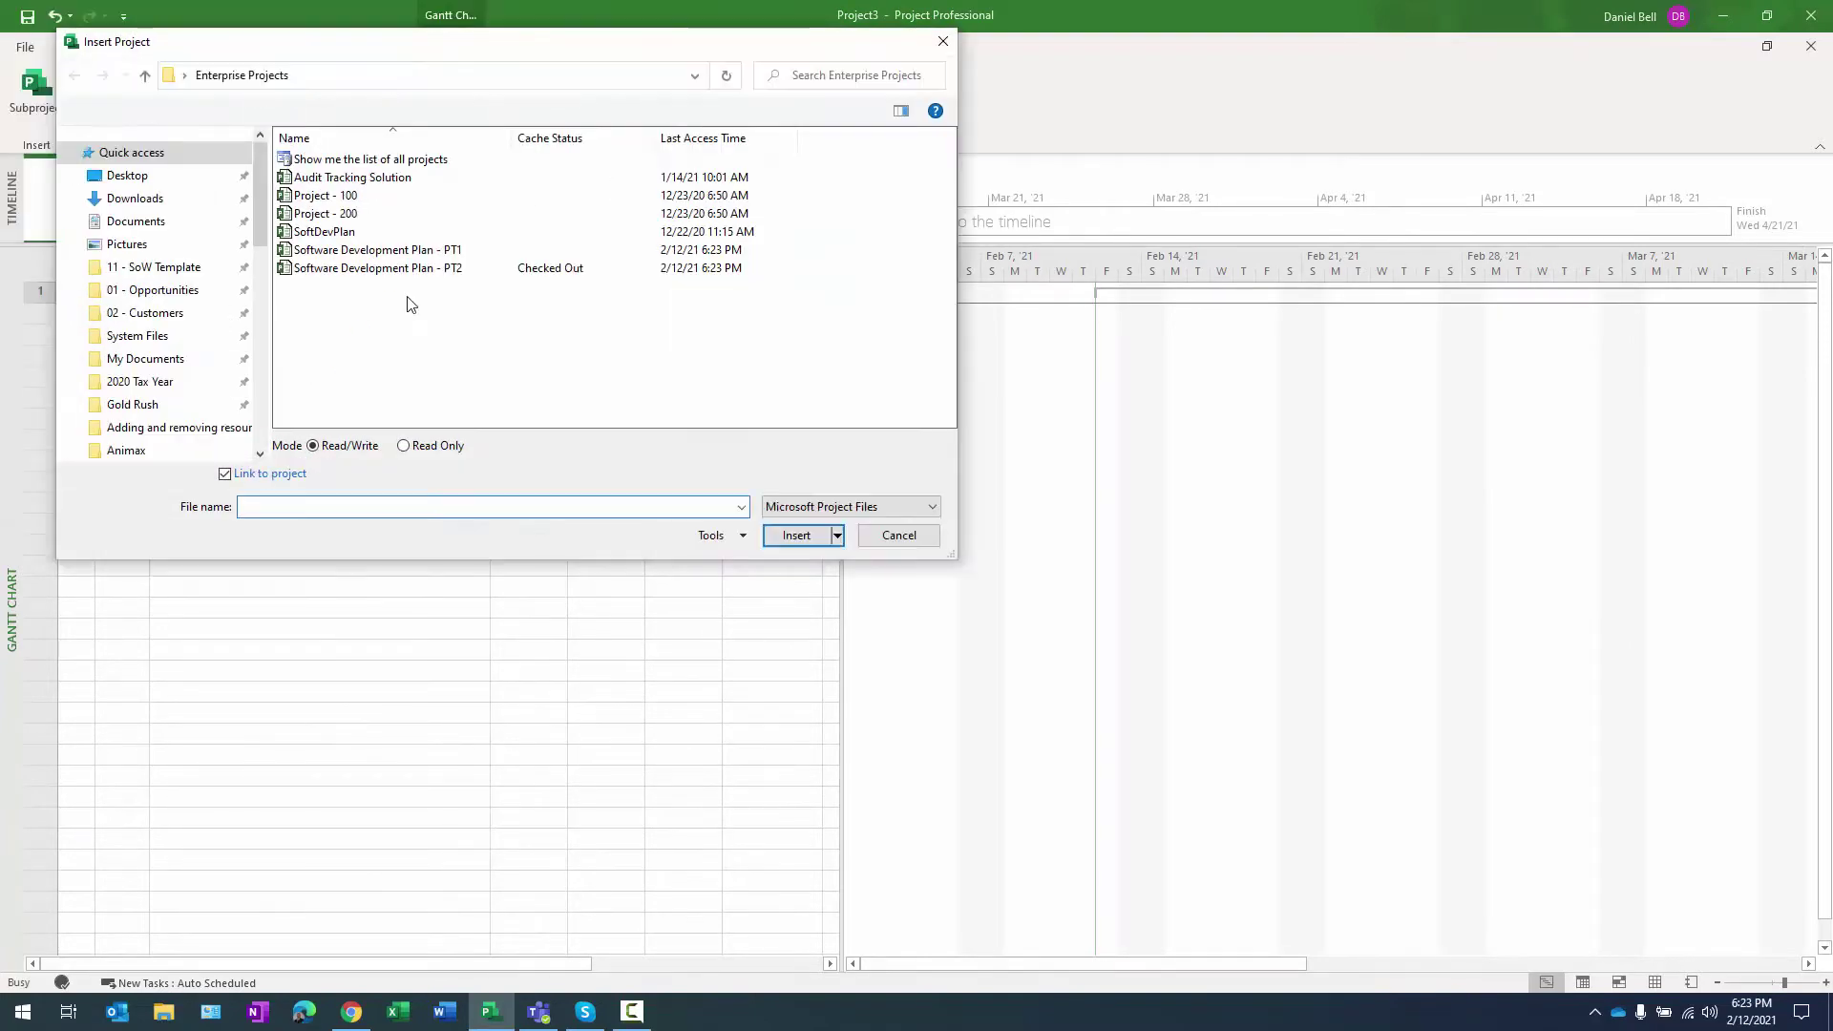
pyautogui.click(372, 250)
pyautogui.click(797, 536)
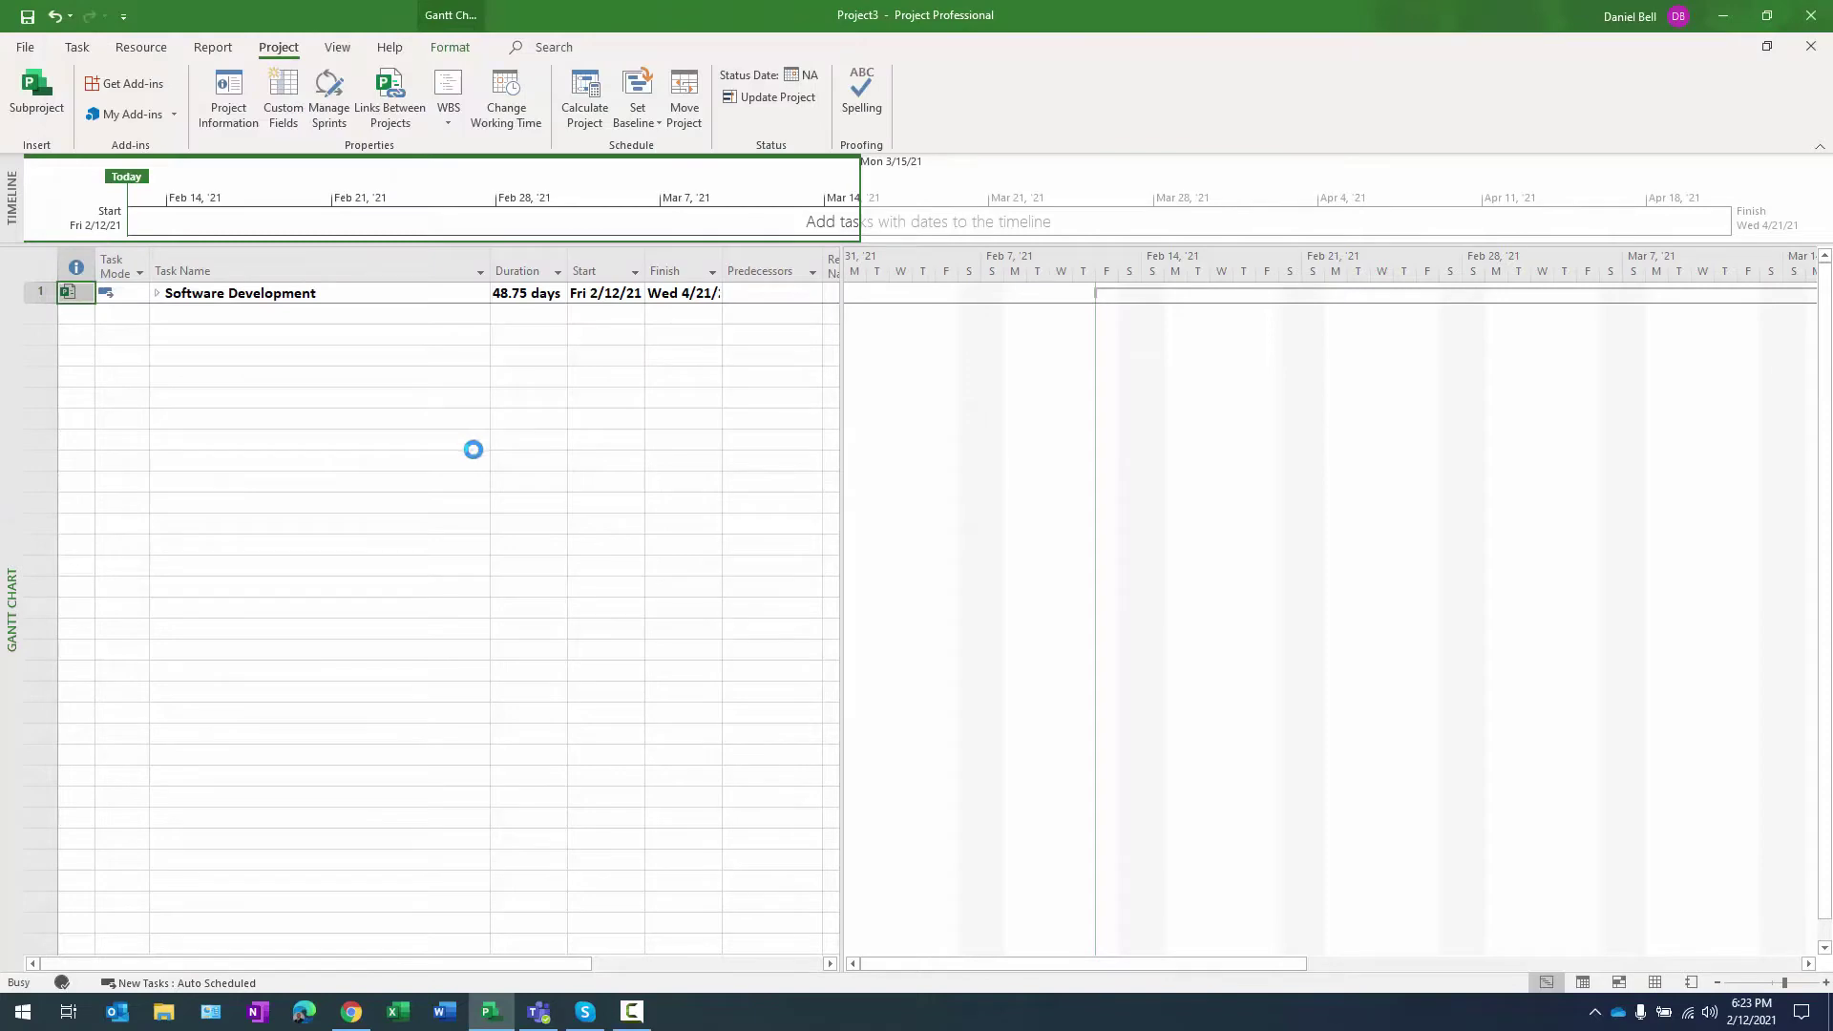
pyautogui.click(158, 314)
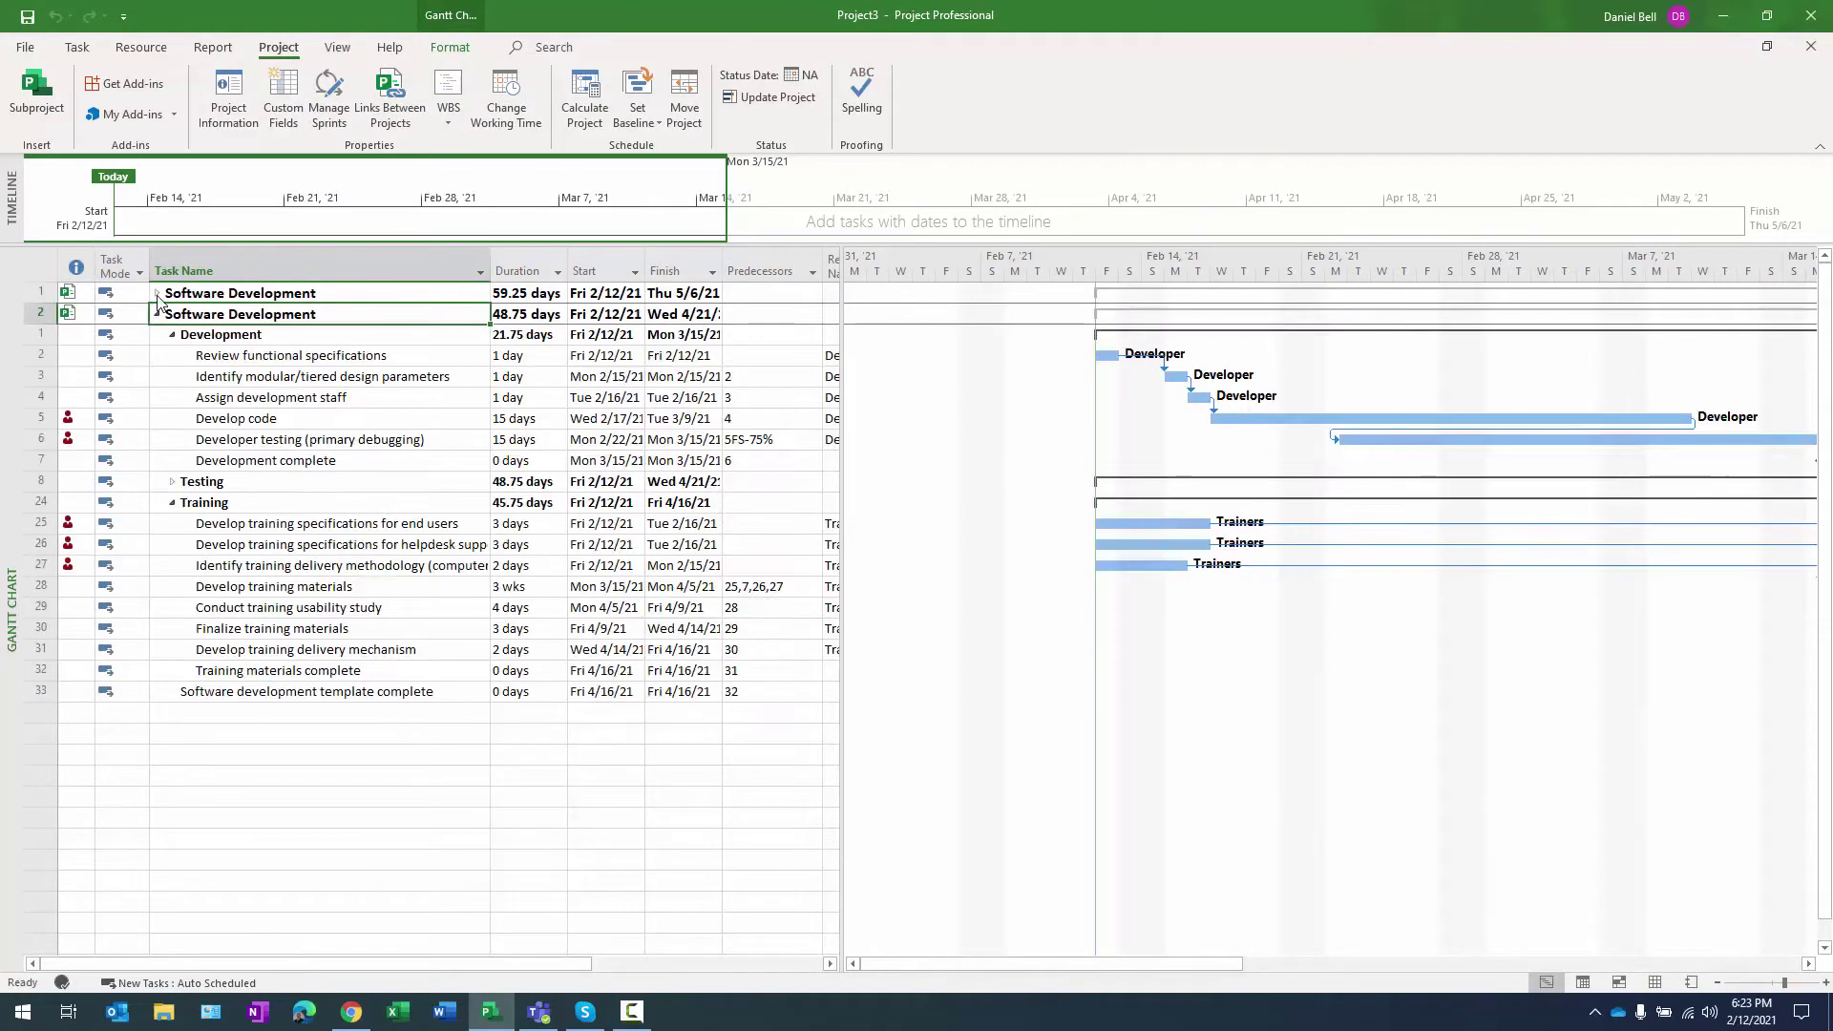
# Step: Expand PT1 and collapse its Scope and Analysis/Software Requirements phases
pyautogui.click(156, 293)
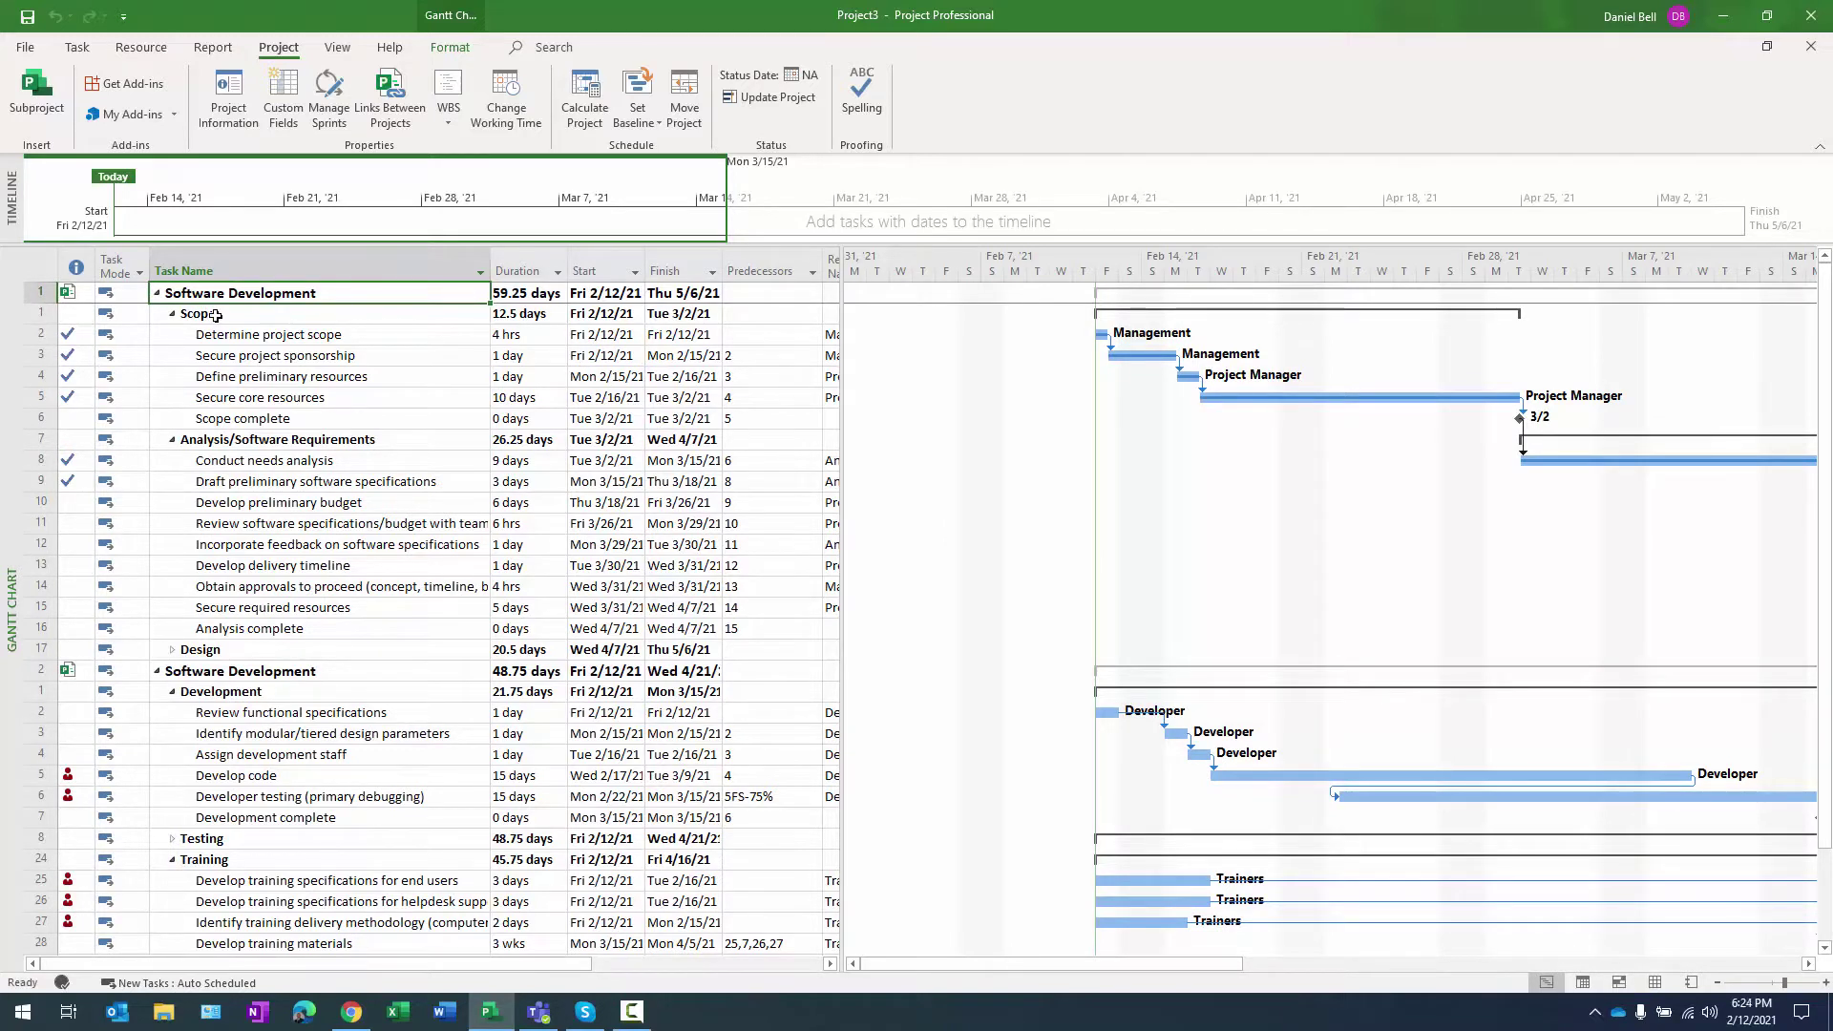
pyautogui.moveTo(215, 316); pyautogui.dragTo(209, 653)
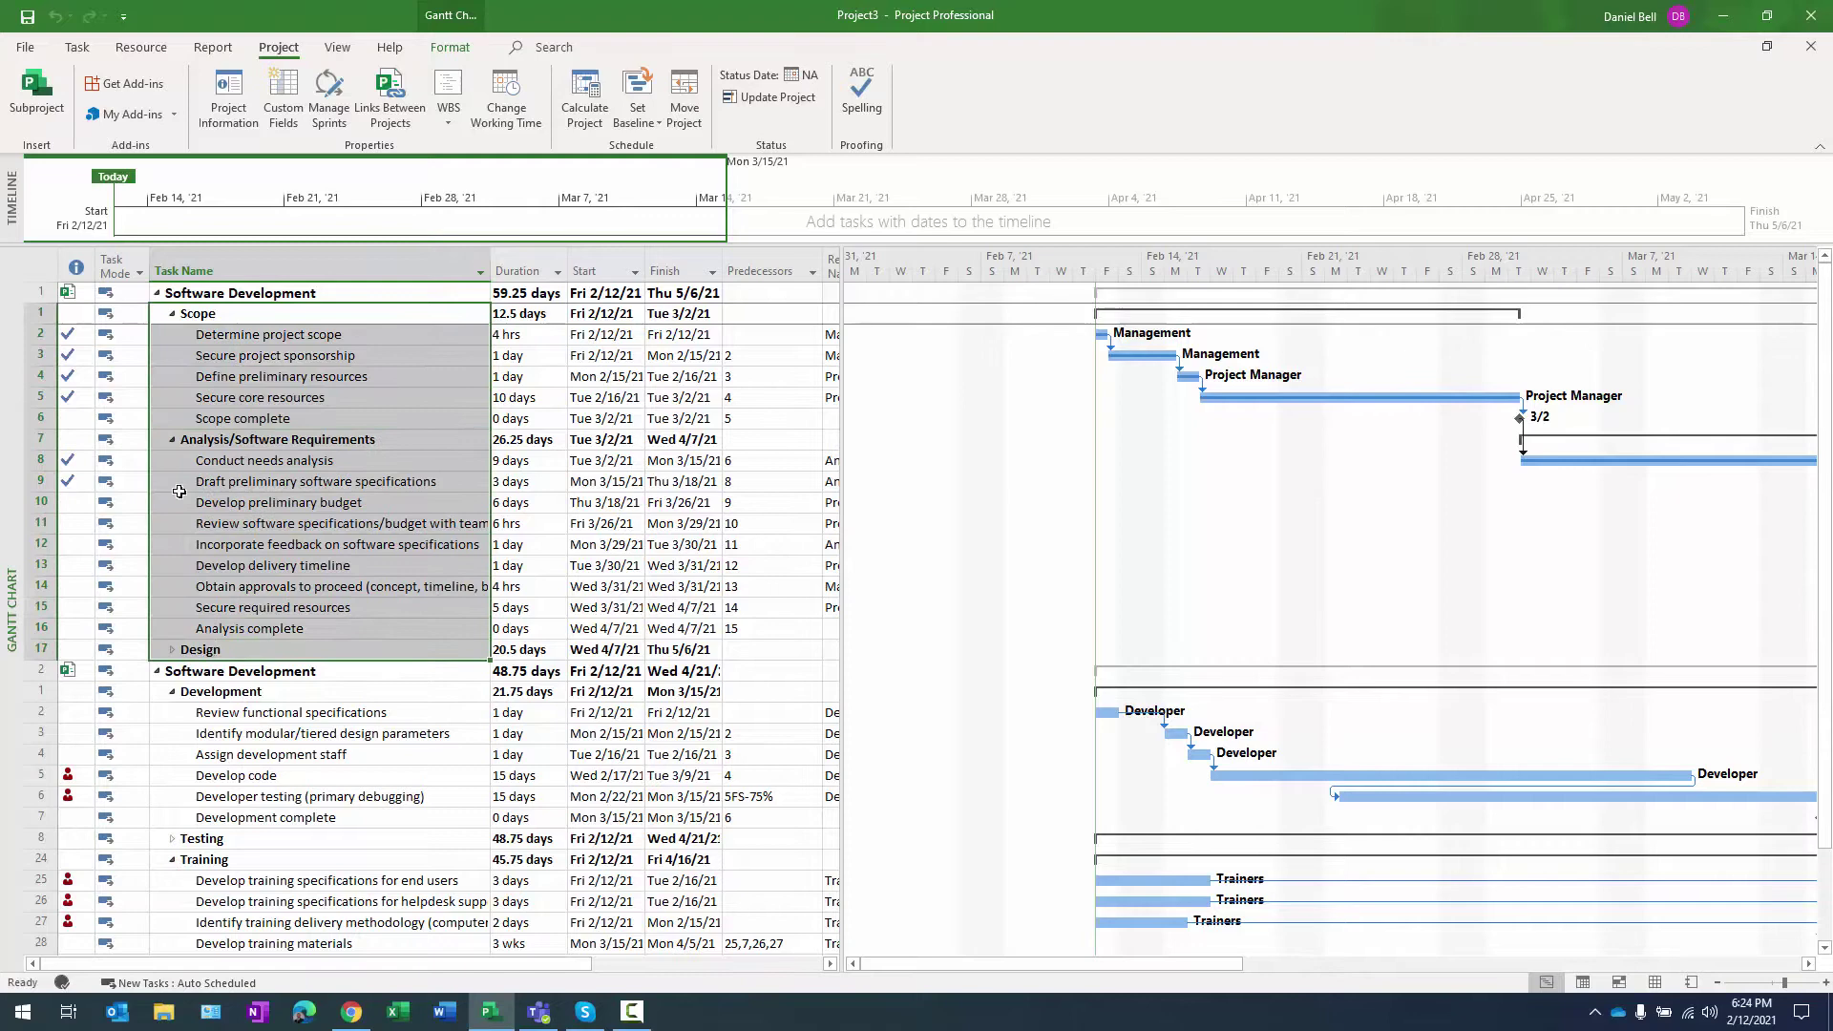
pyautogui.click(173, 315)
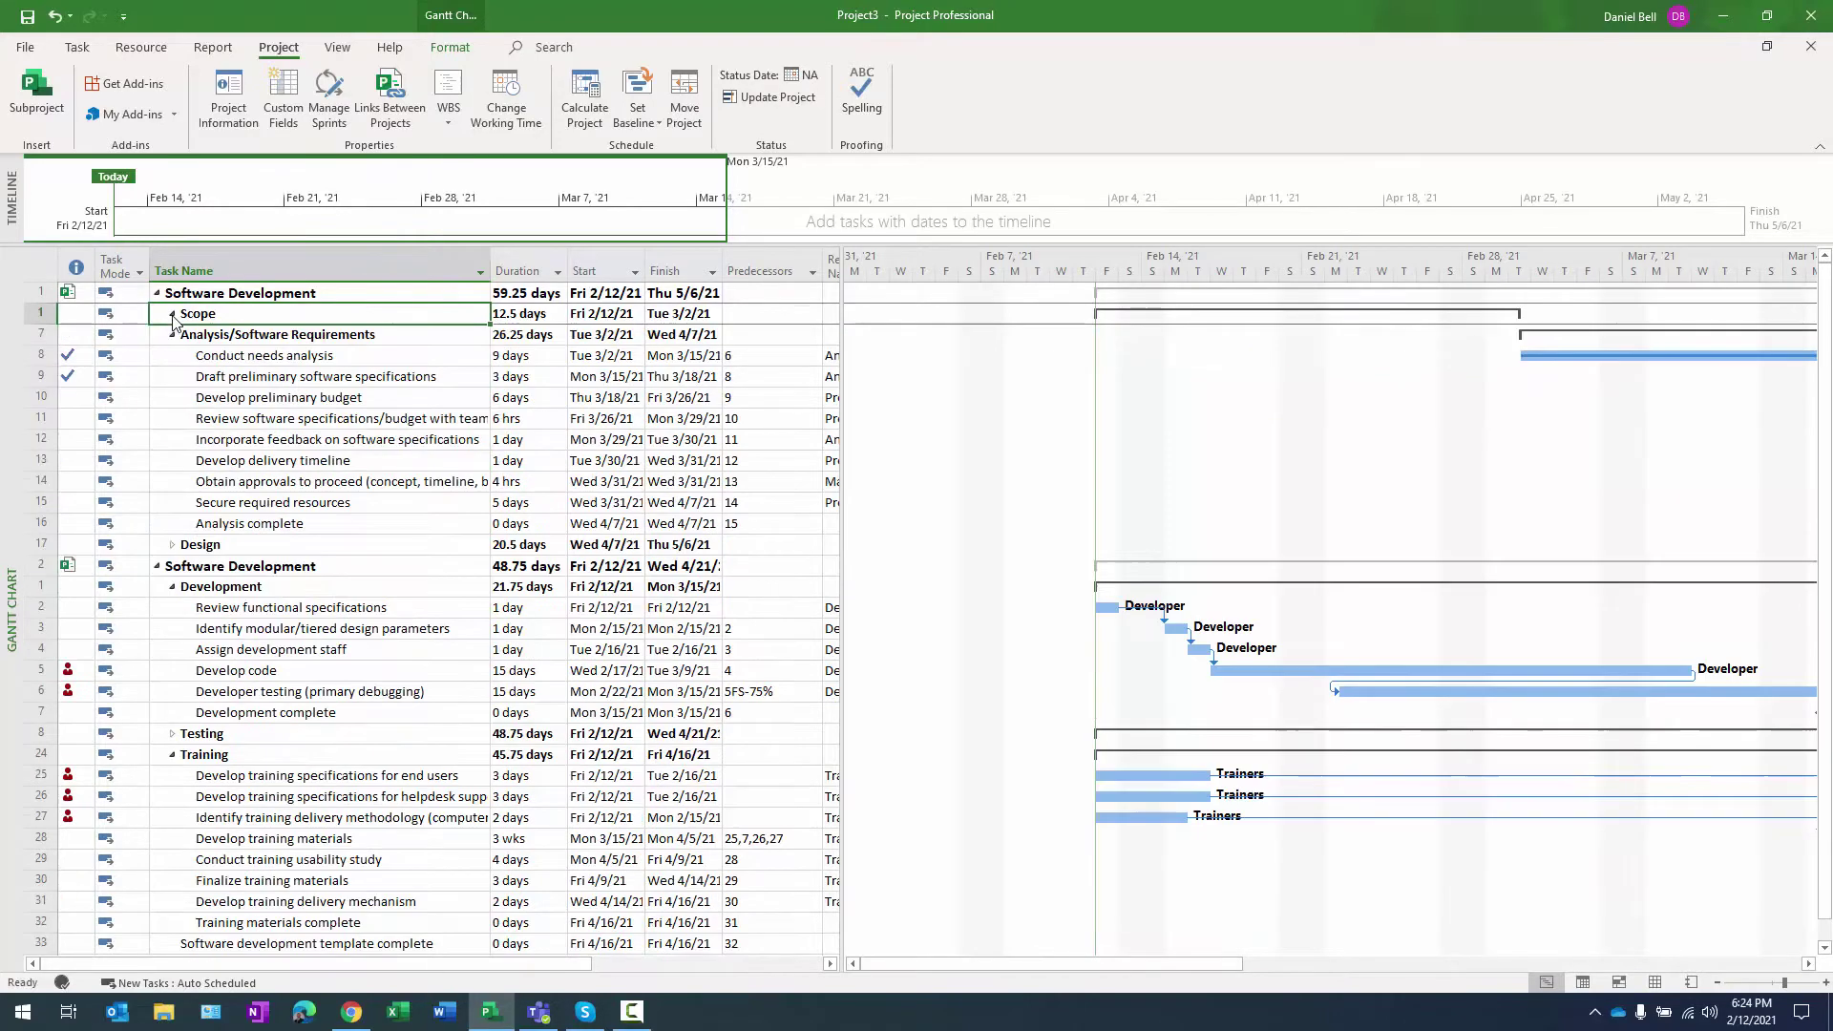
pyautogui.click(173, 335)
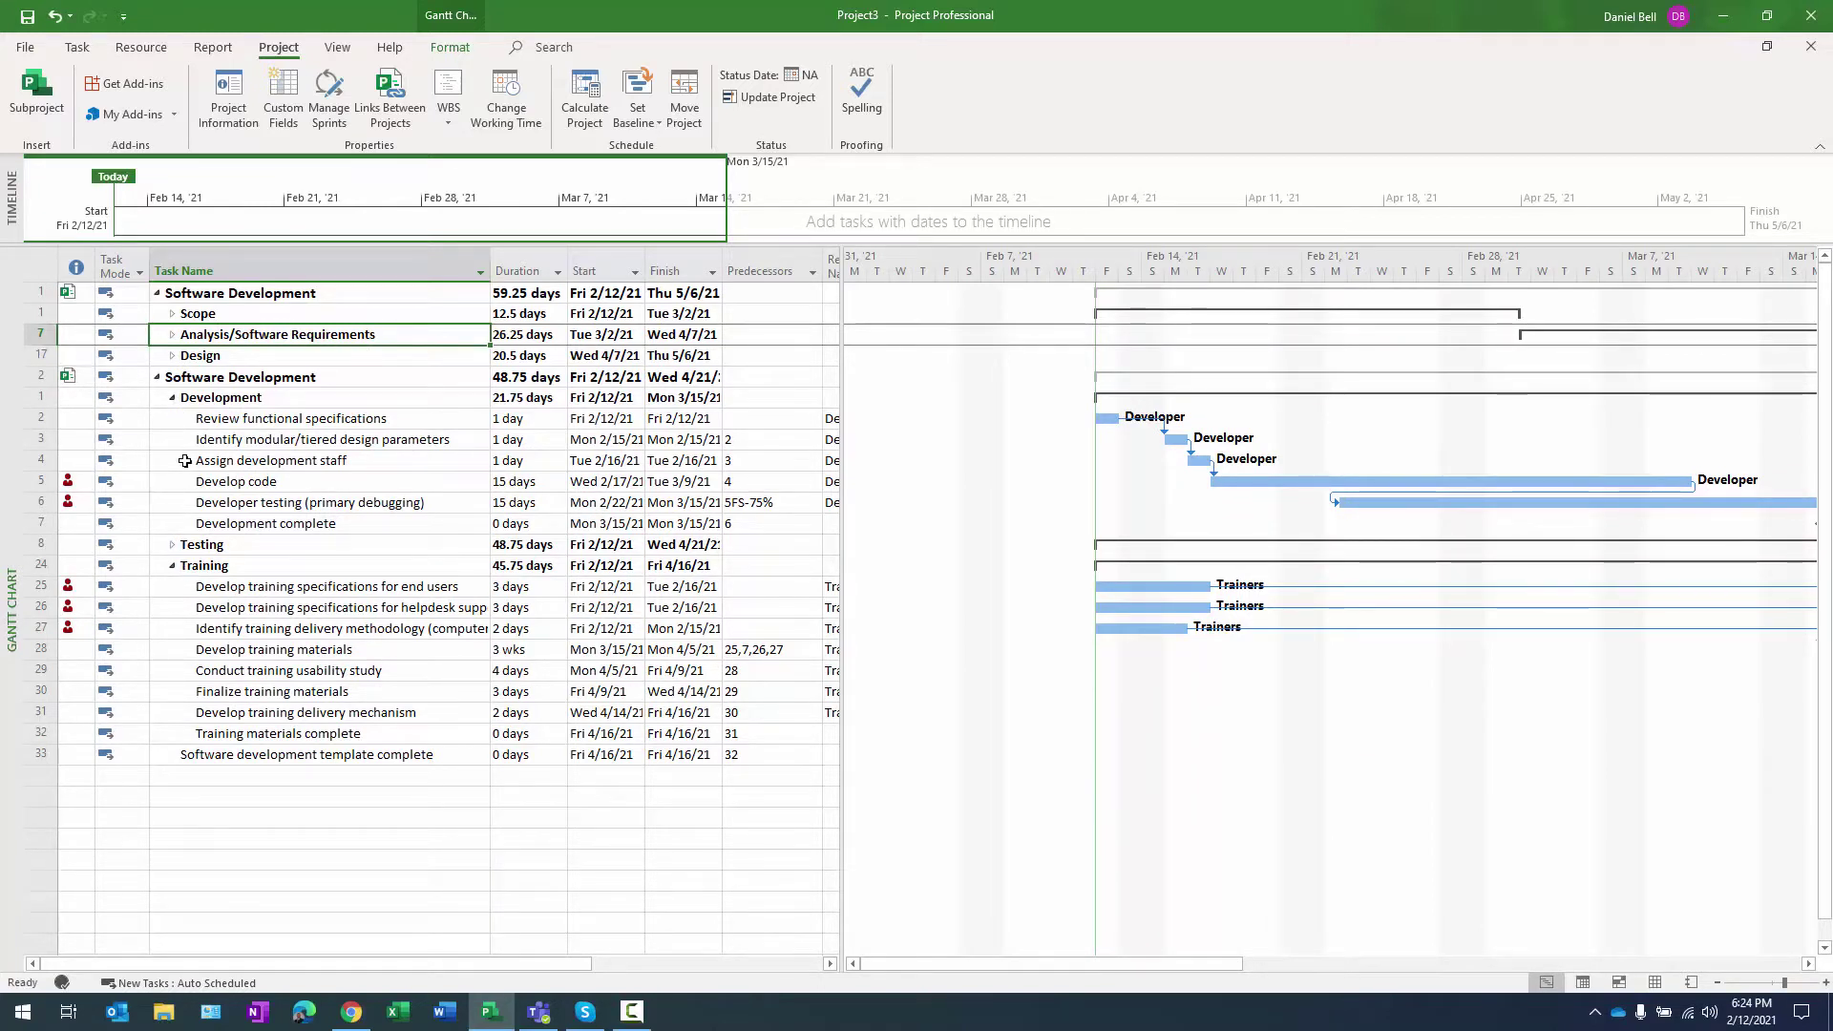
# Step: Compare the PT1 and PT2 subproject rows and widen the table to reveal Resource Names
pyautogui.click(80, 298)
pyautogui.click(84, 376)
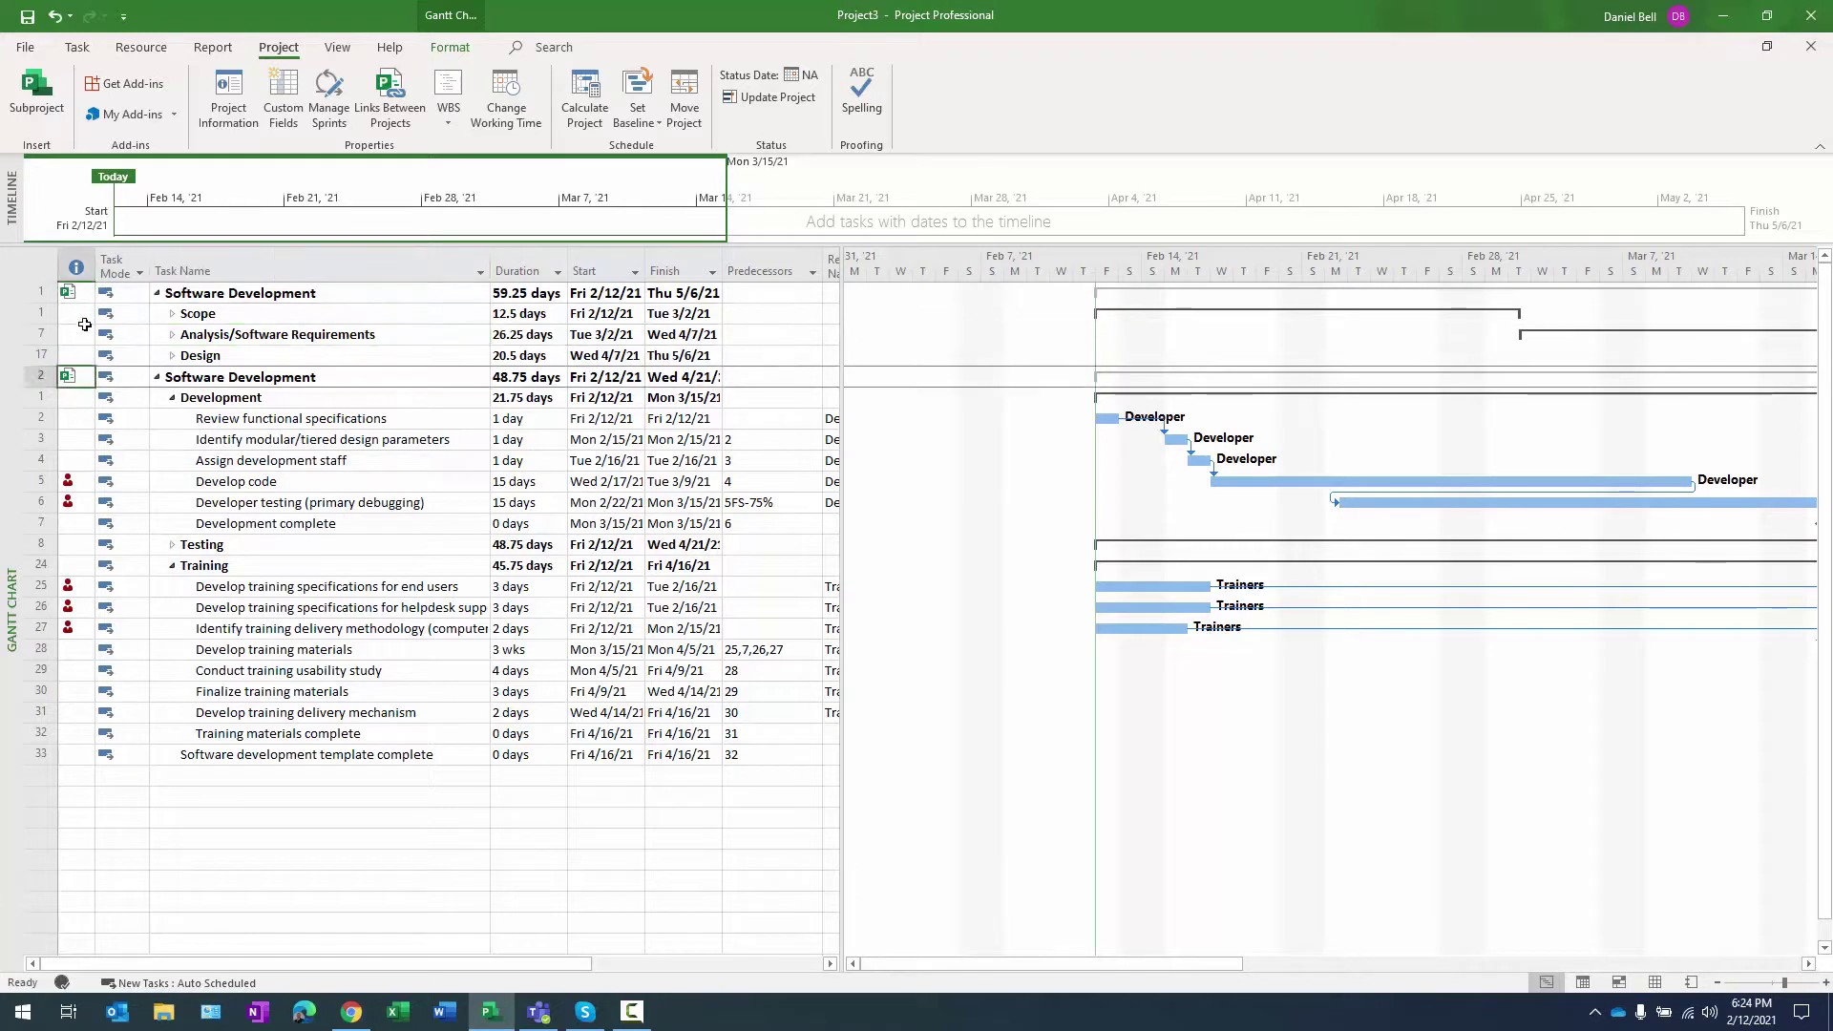
pyautogui.click(84, 294)
pyautogui.click(84, 375)
pyautogui.moveTo(838, 420); pyautogui.dragTo(1087, 420)
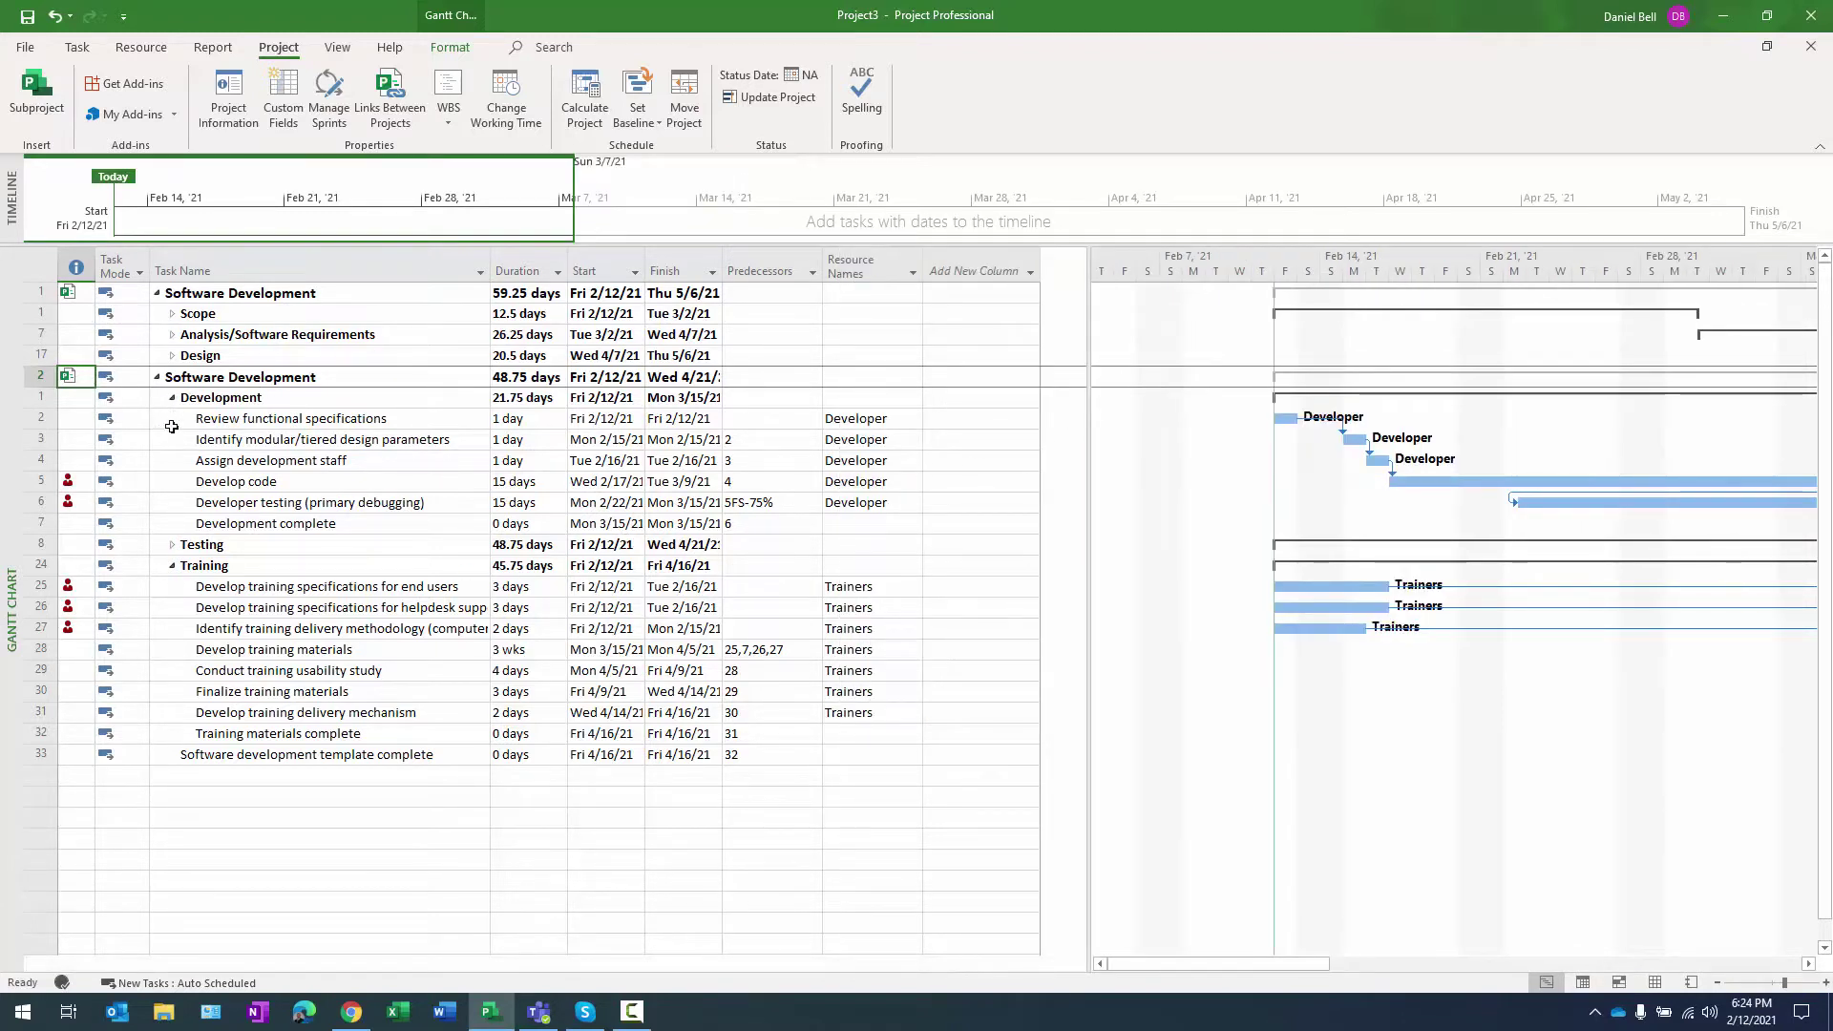
# Step: Expand PT1's Design and PT2's Development phases and select the Design complete task
pyautogui.click(172, 397)
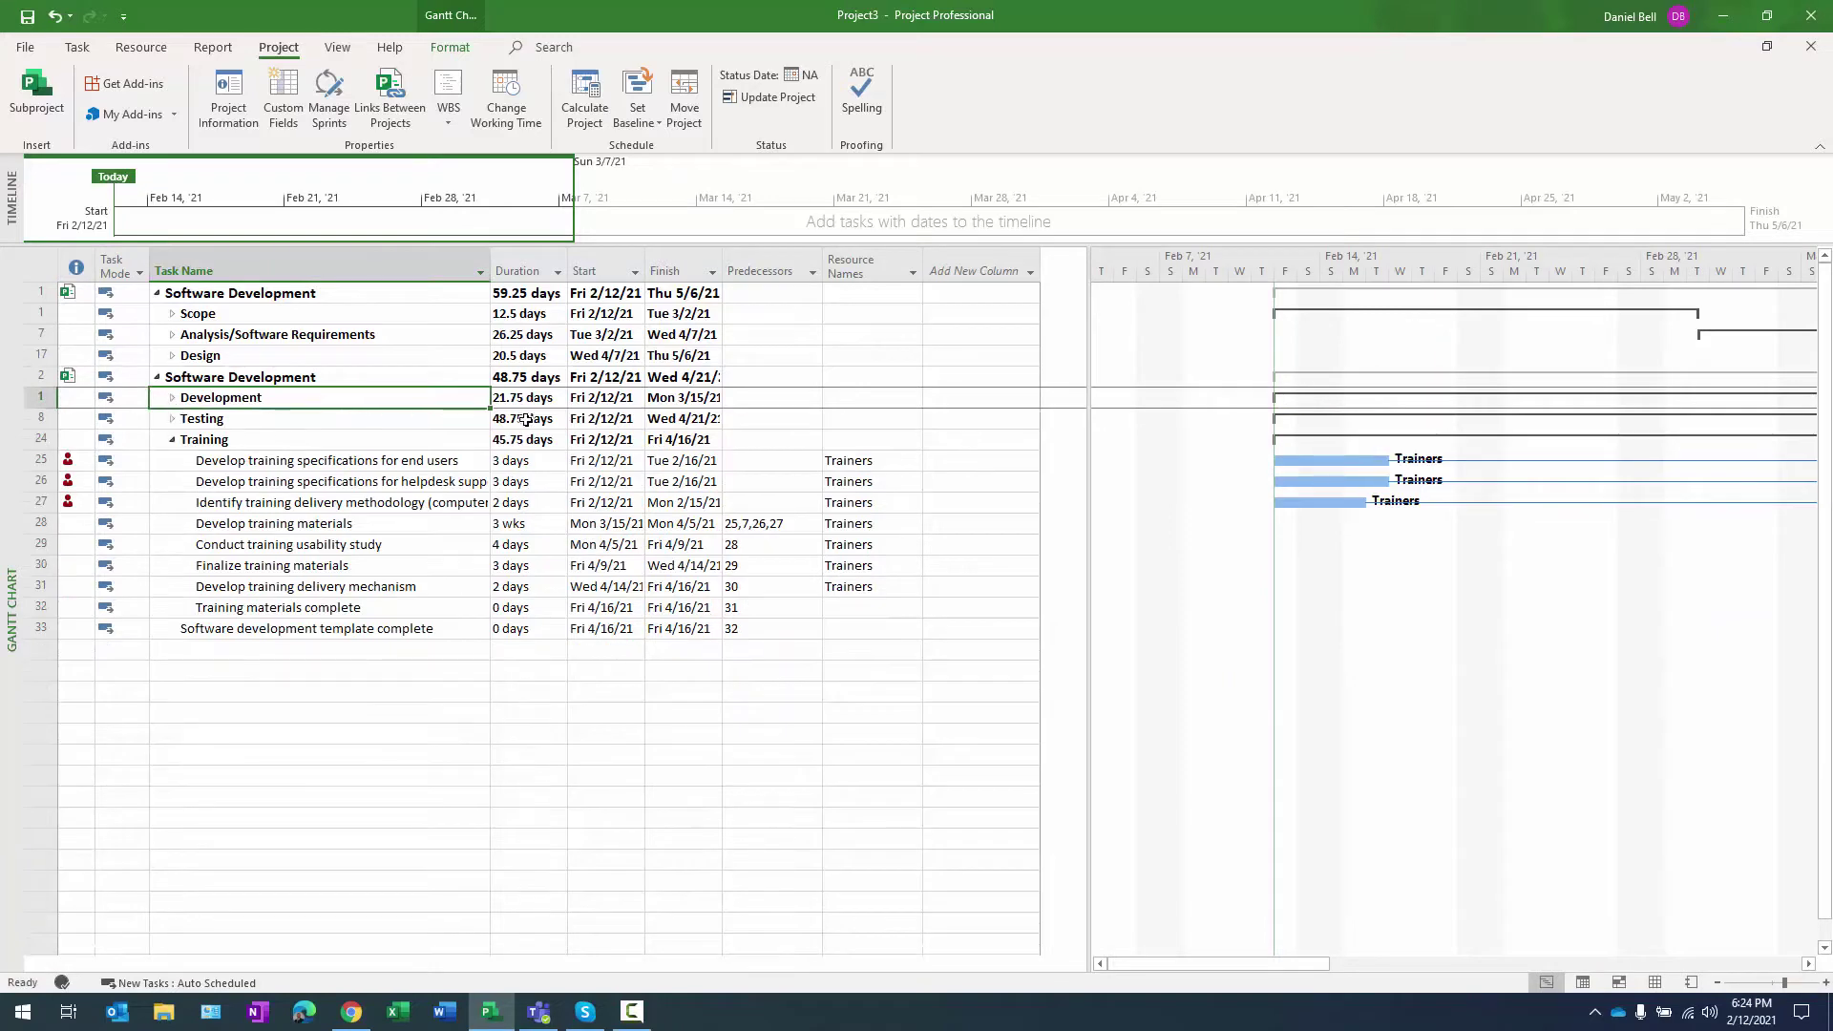
pyautogui.click(597, 302)
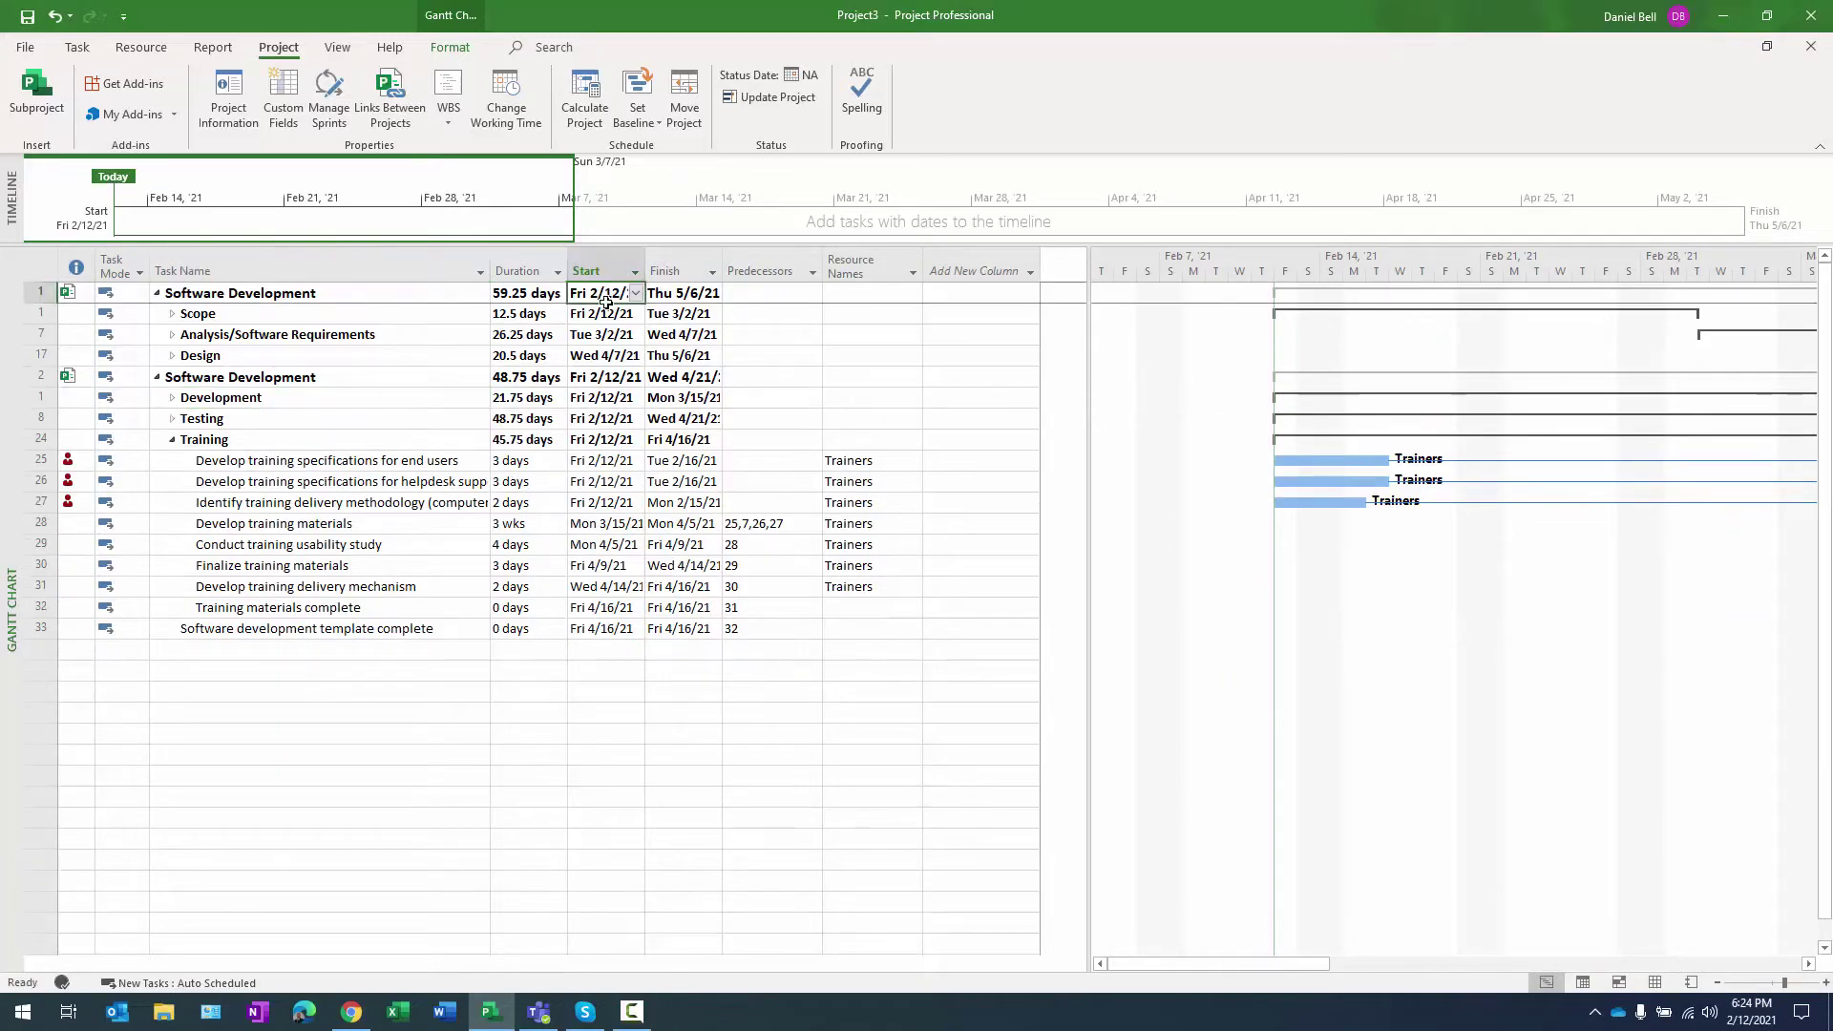
pyautogui.click(603, 385)
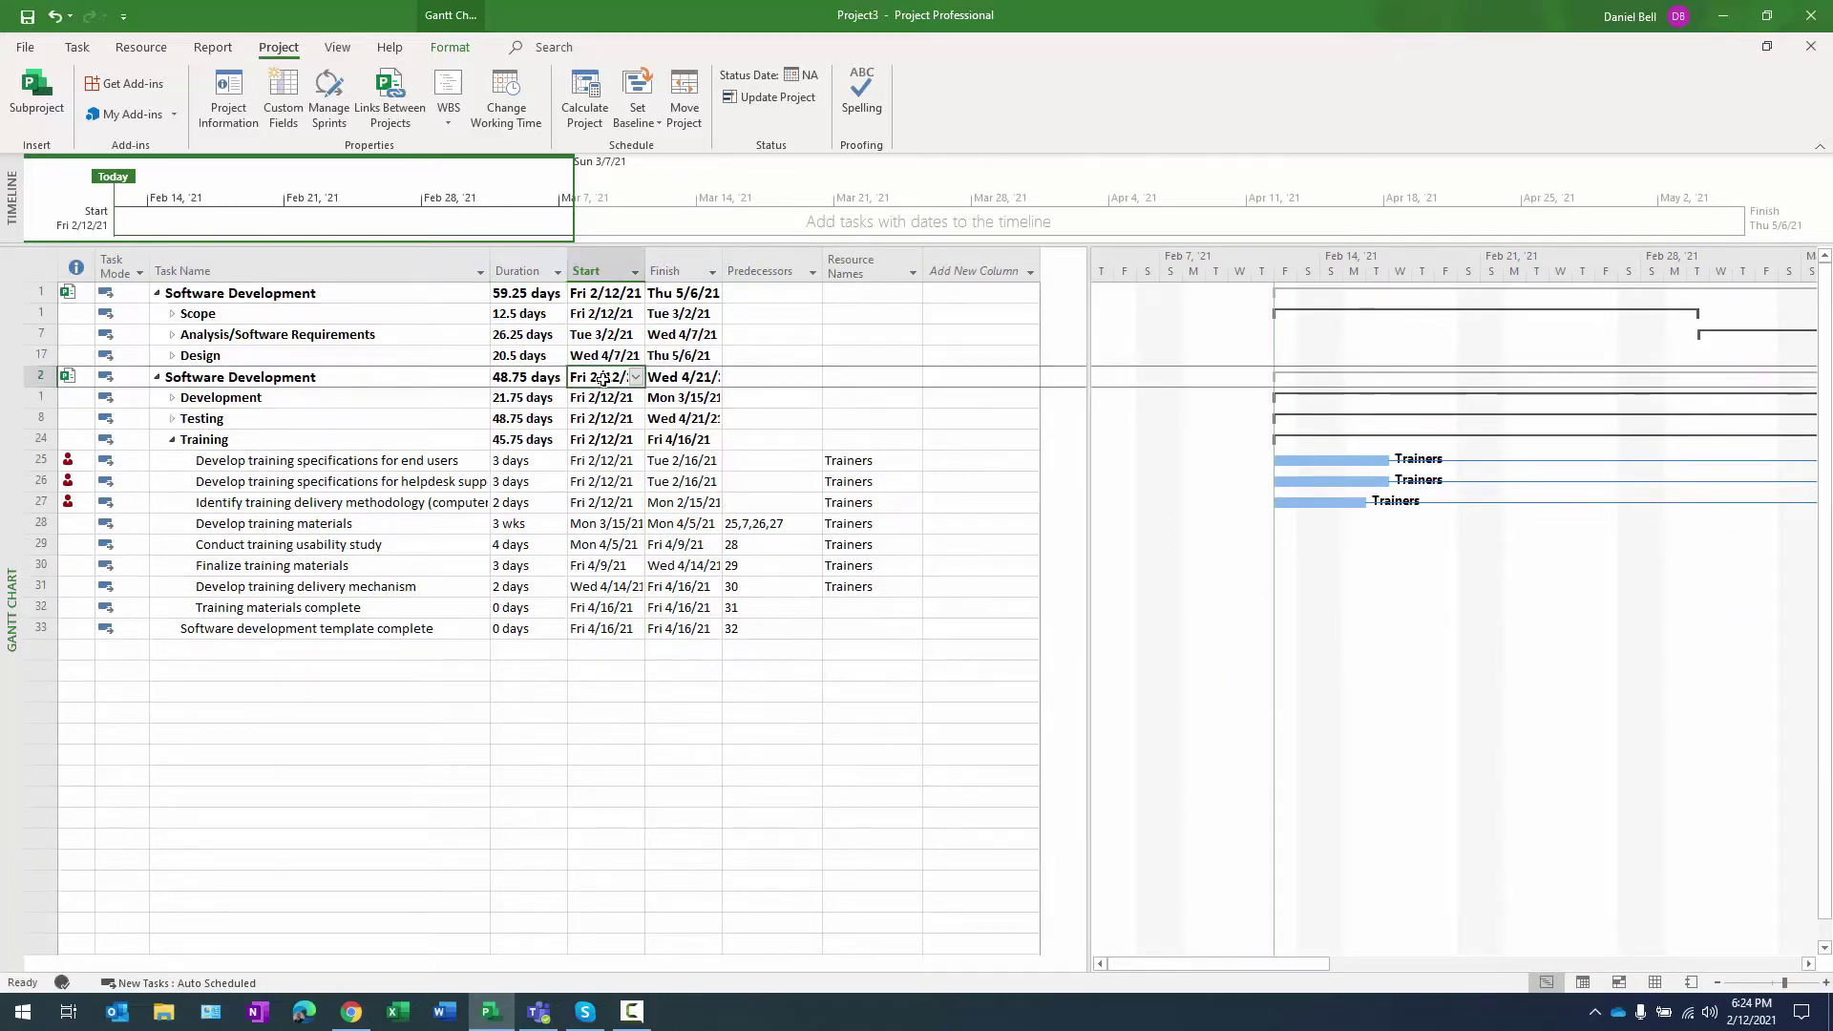
pyautogui.click(173, 397)
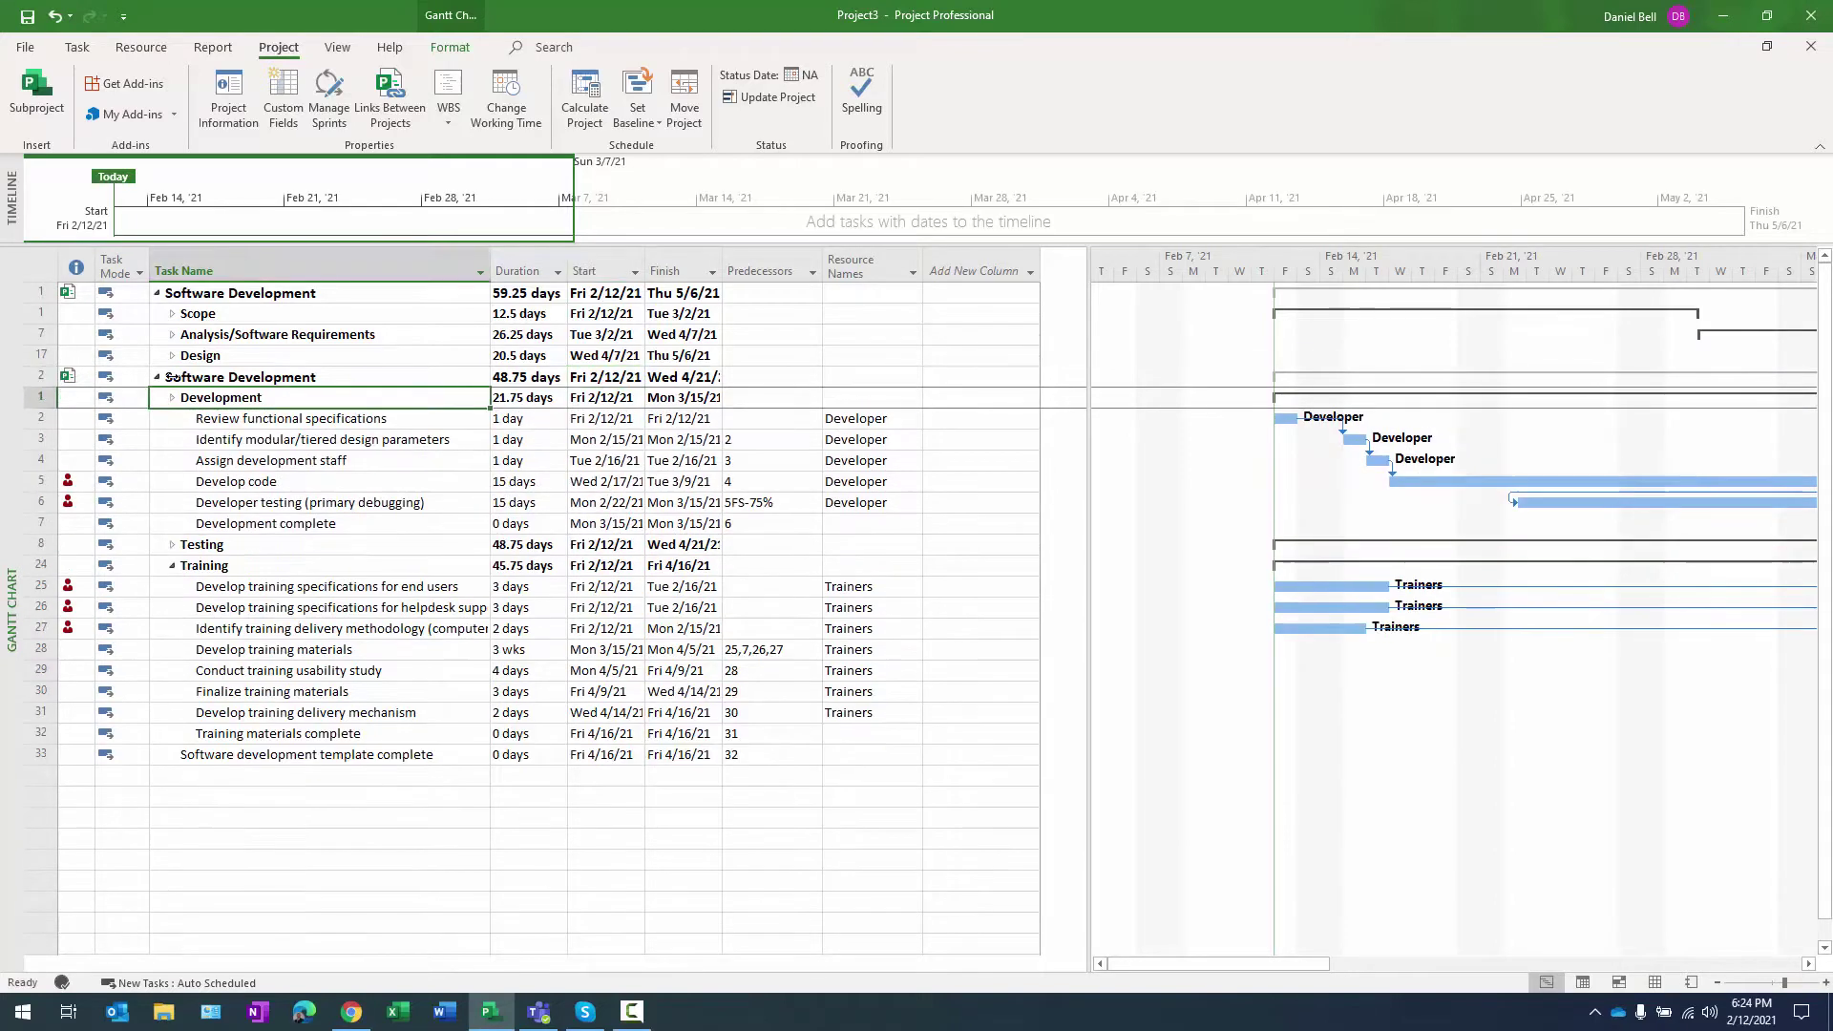
pyautogui.click(173, 355)
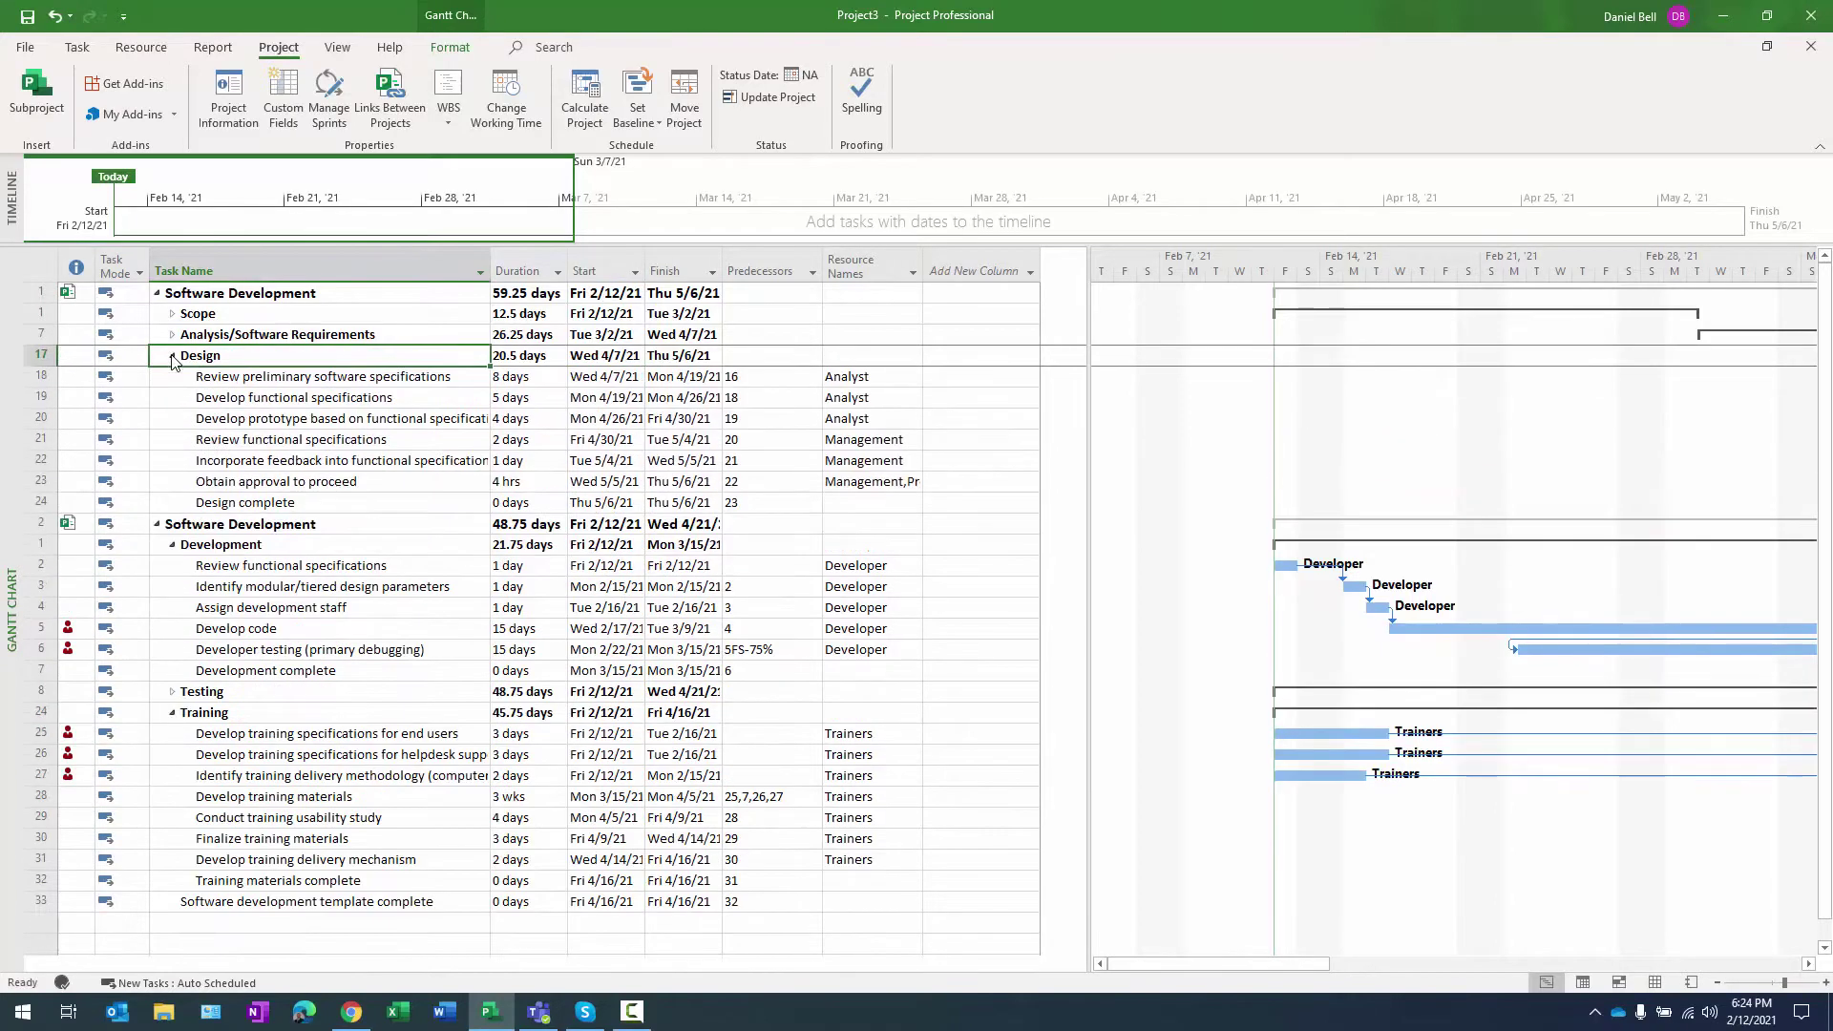
pyautogui.click(229, 544)
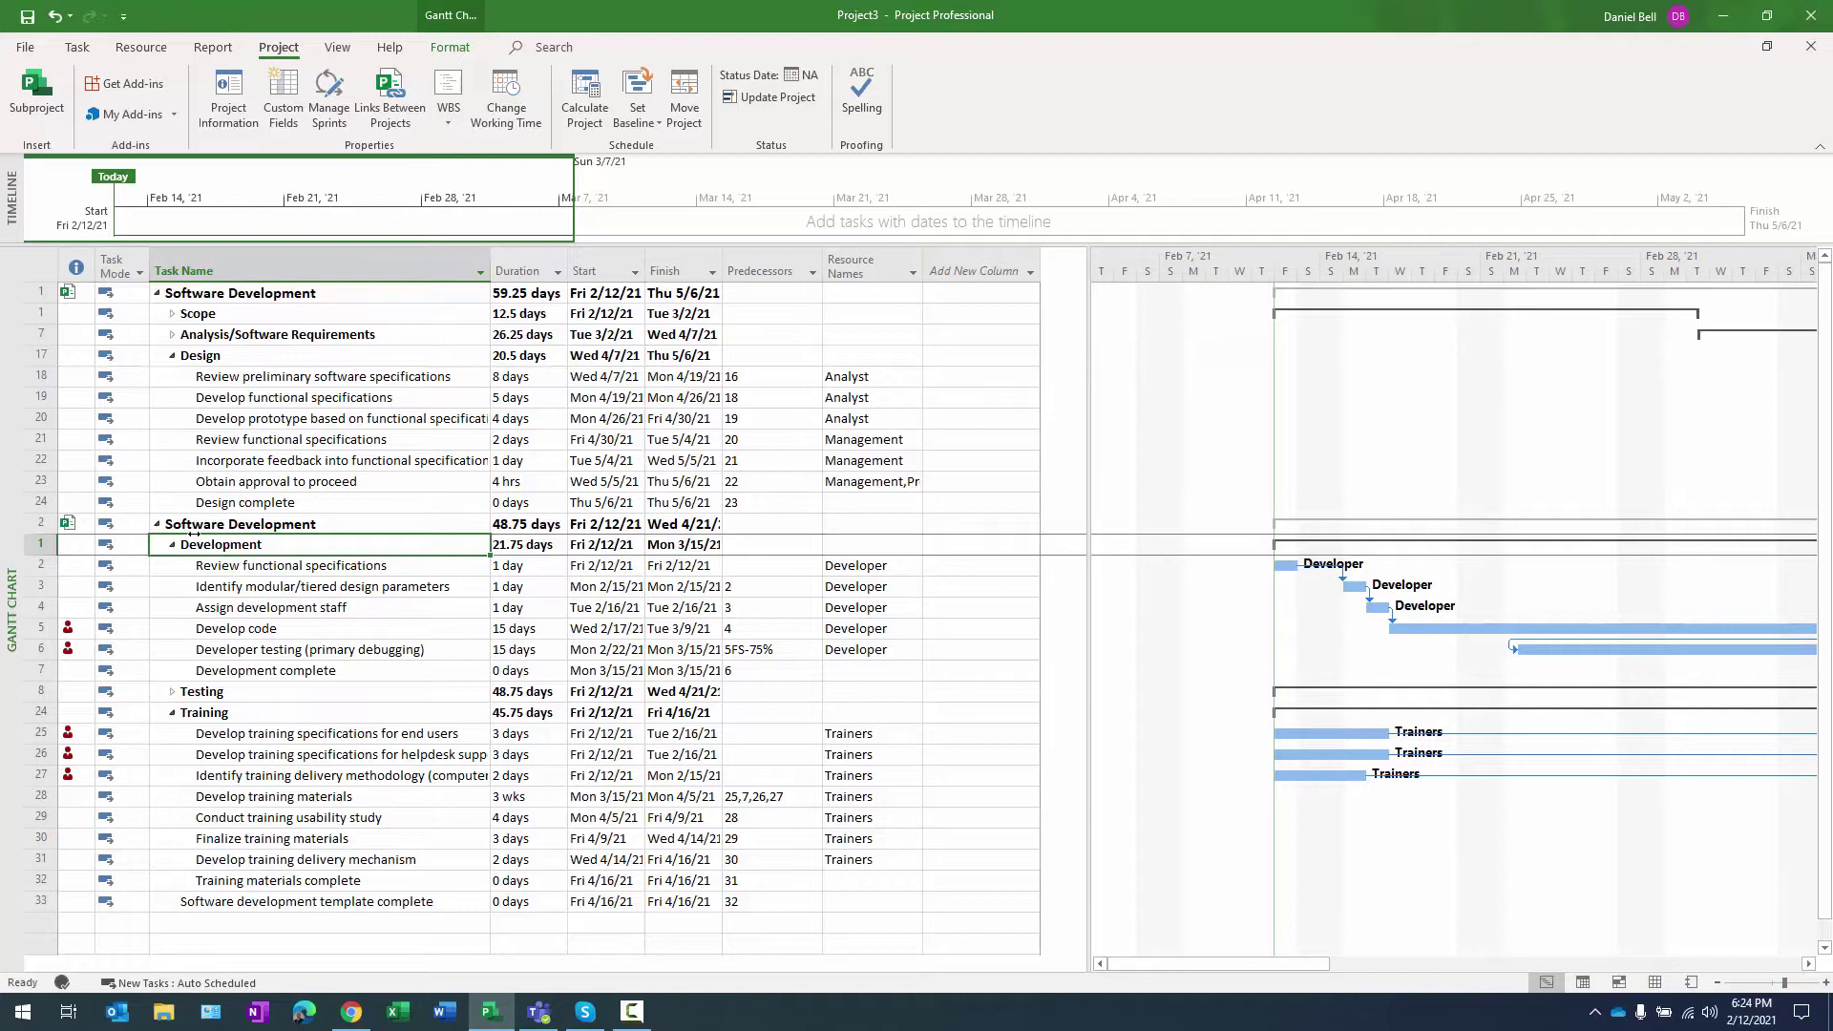
pyautogui.click(247, 510)
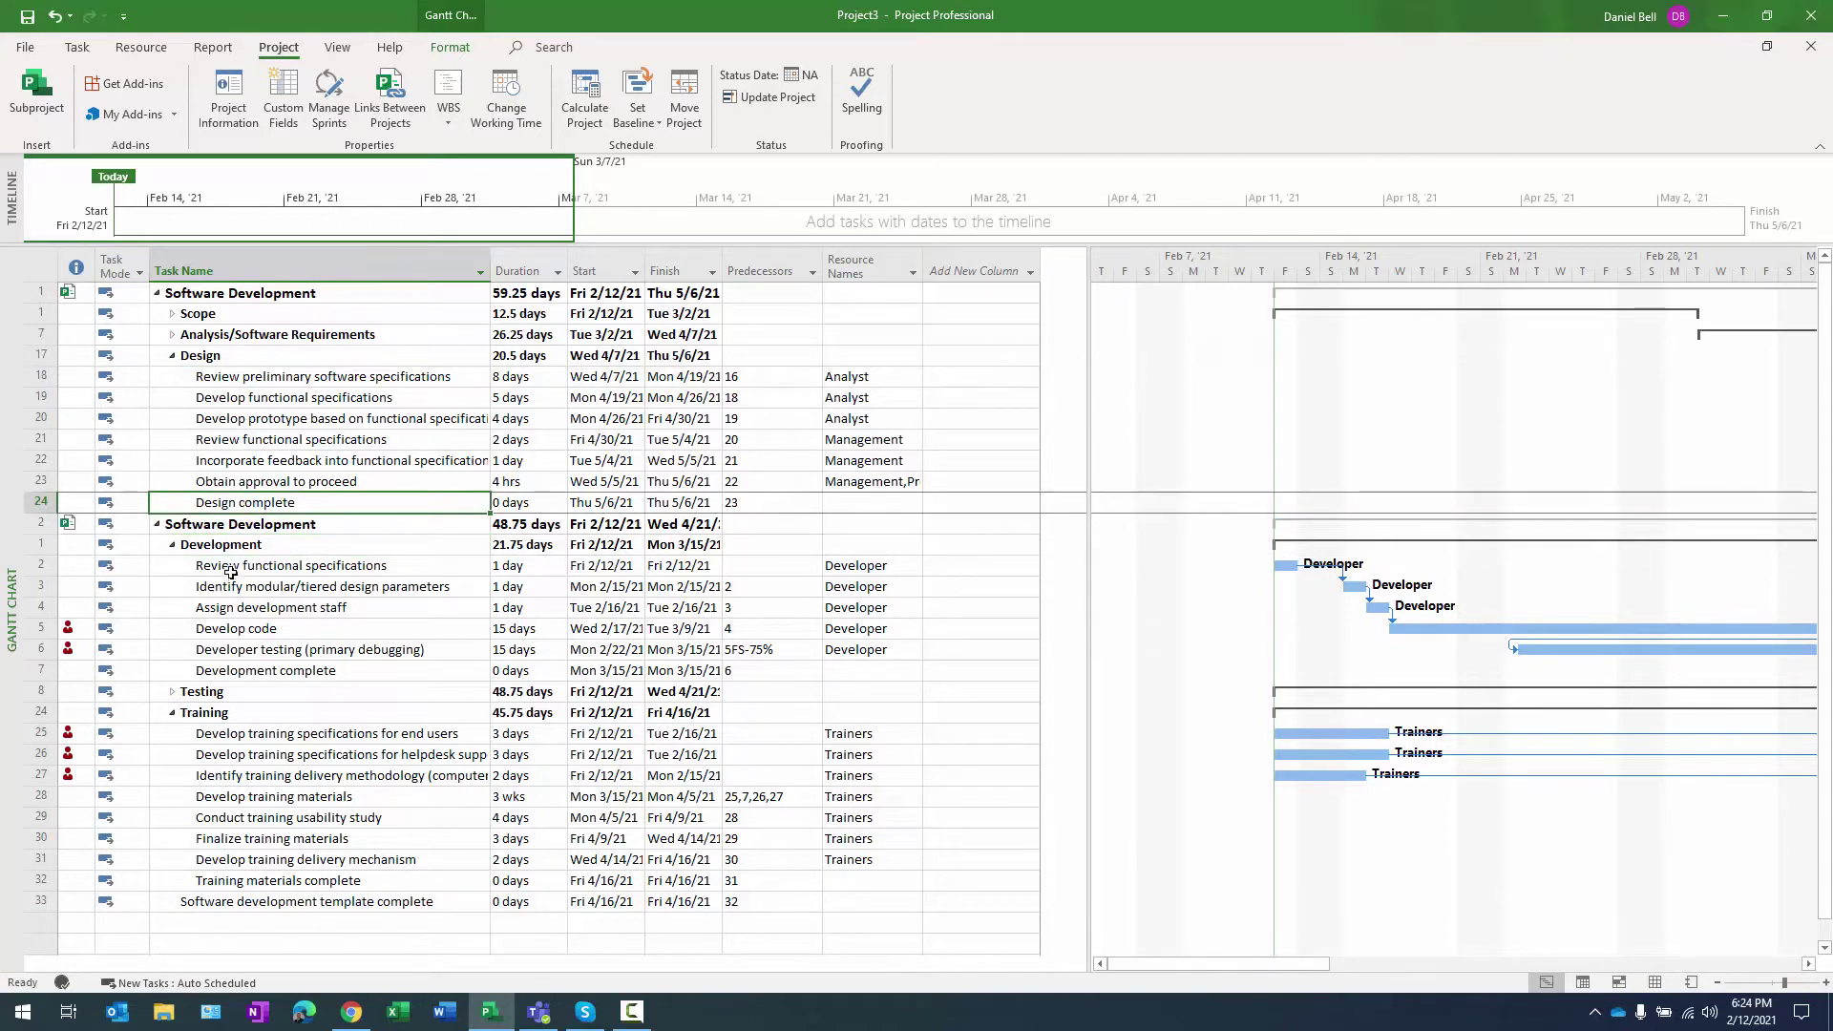
# Step: Link PT1's Design complete to PT2's Review functional specifications and widen the Predecessors column
pyautogui.click(31, 500)
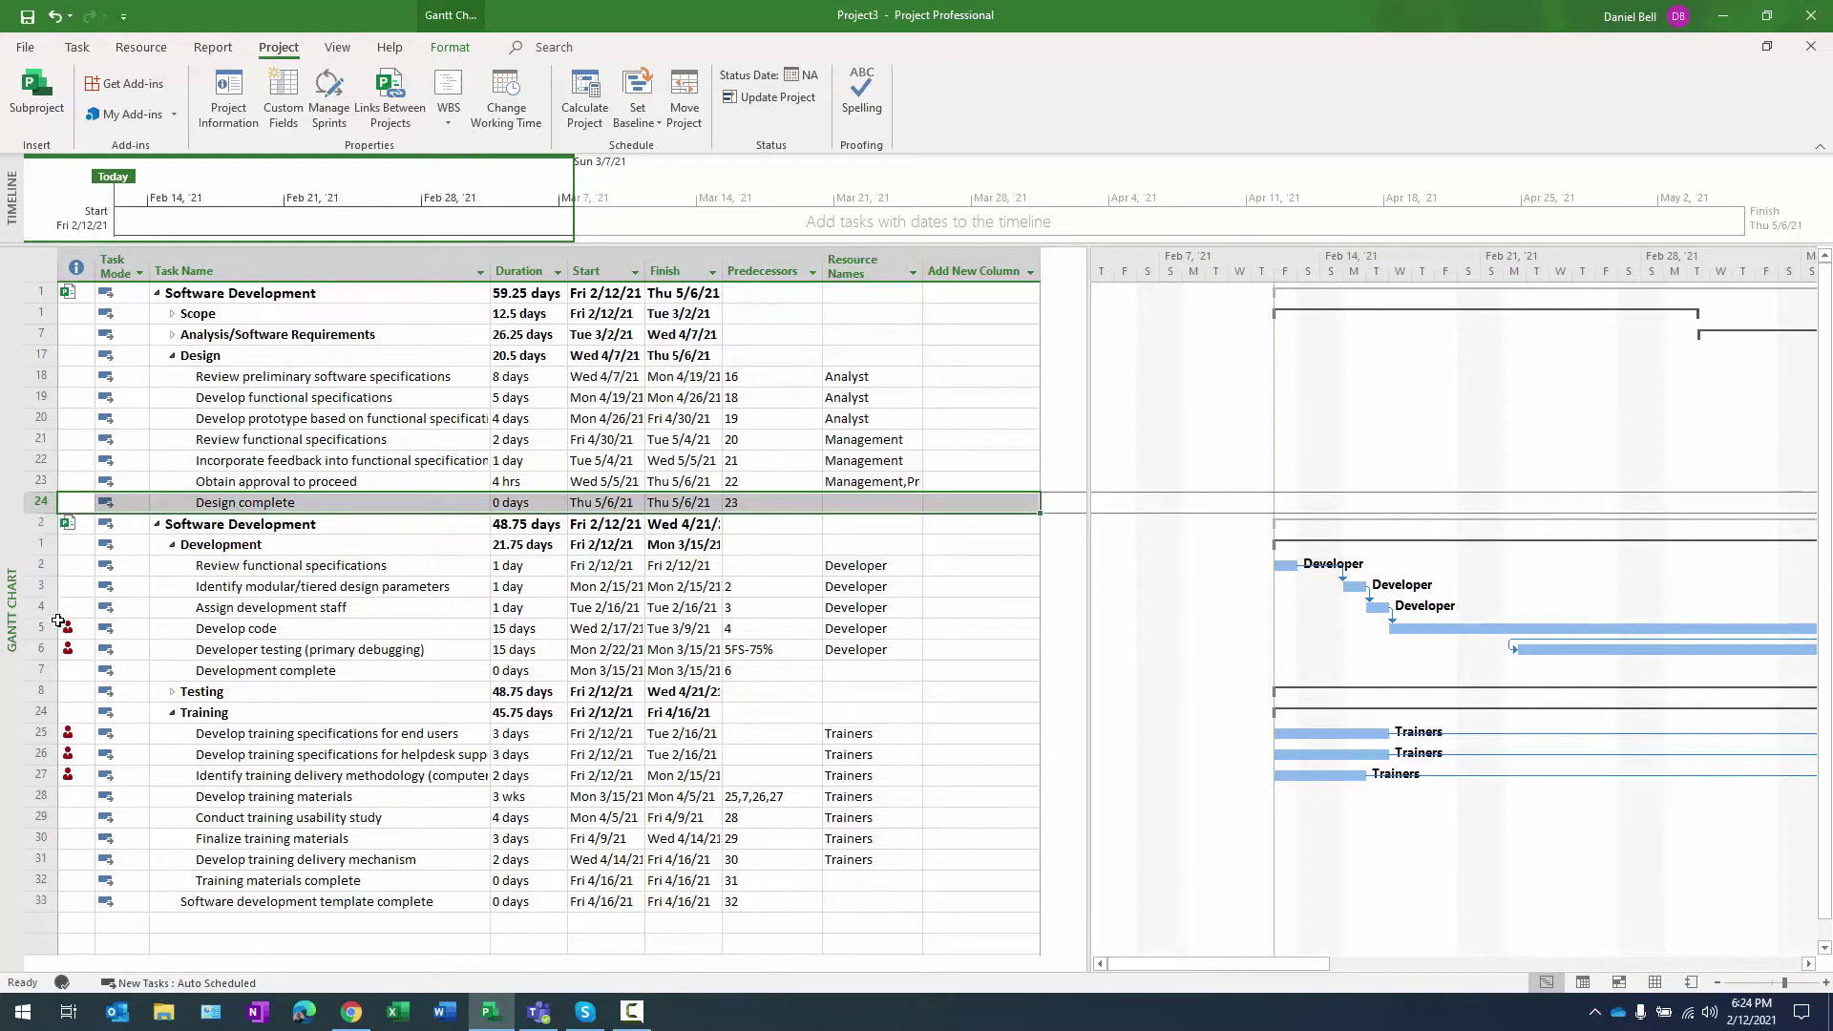
pyautogui.keyDown('ctrl'); pyautogui.click(40, 566); pyautogui.keyUp('ctrl')
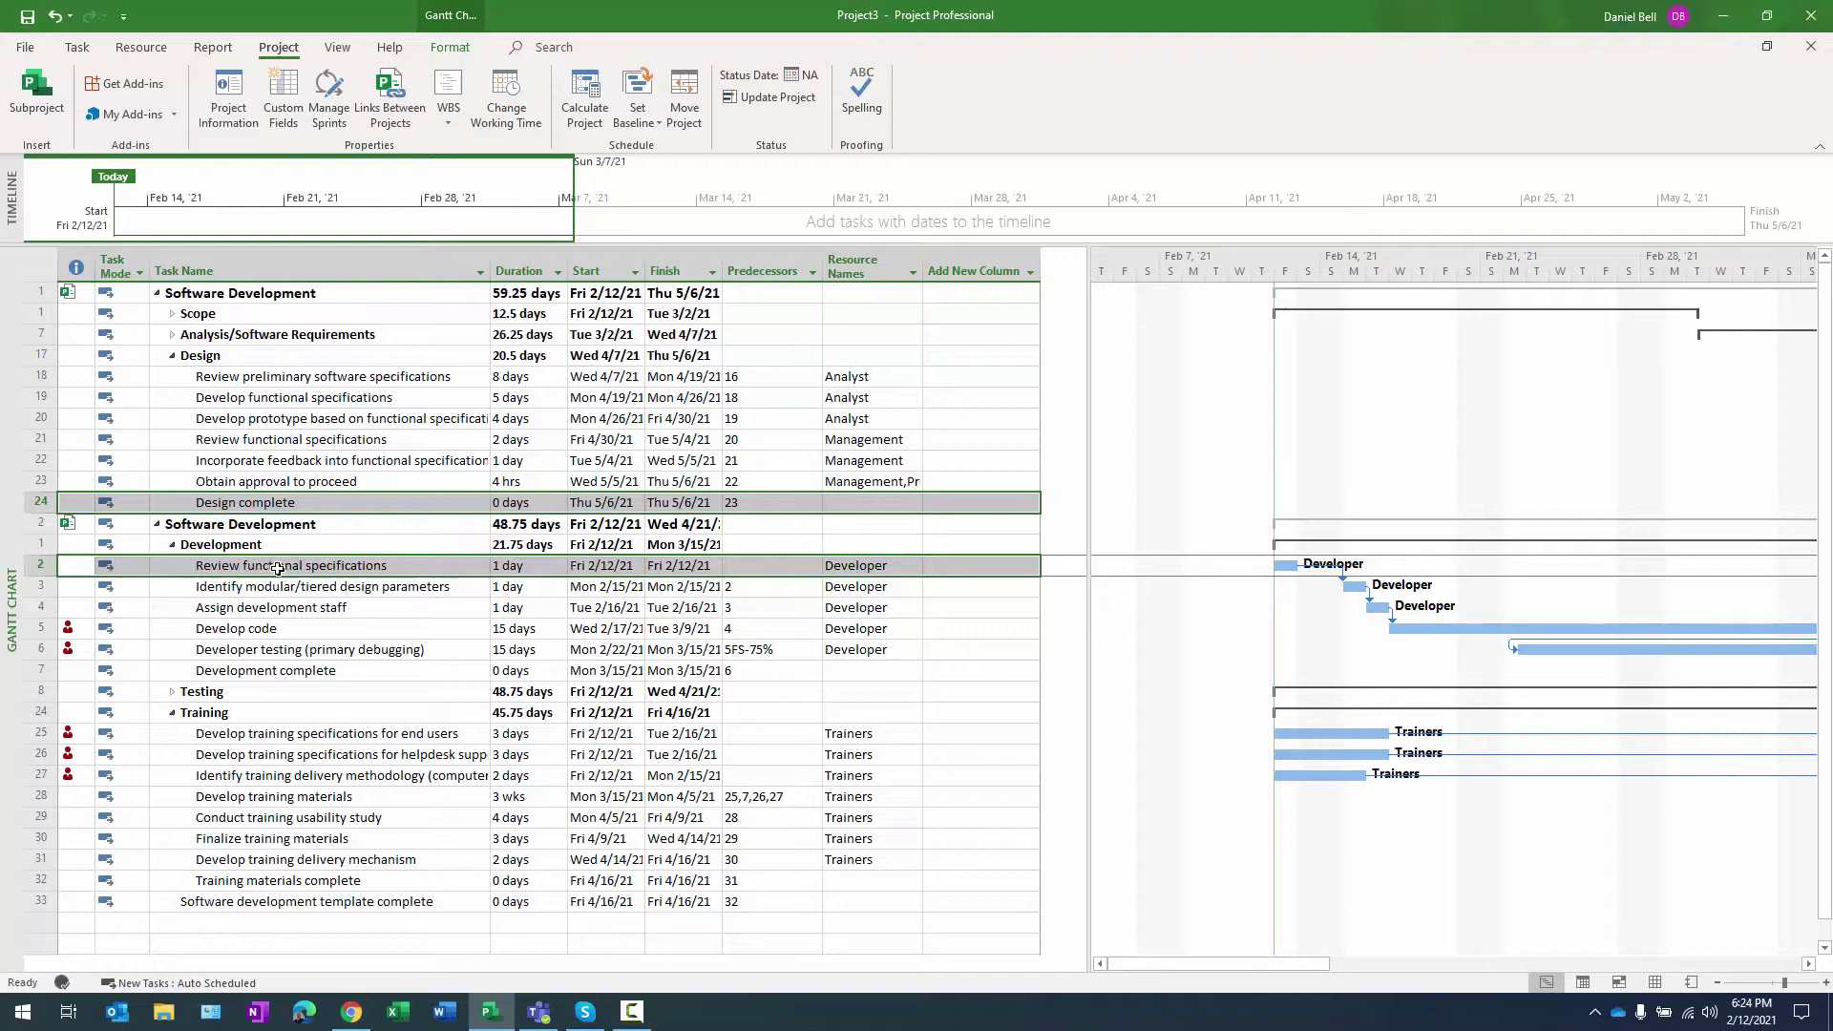
pyautogui.click(76, 47)
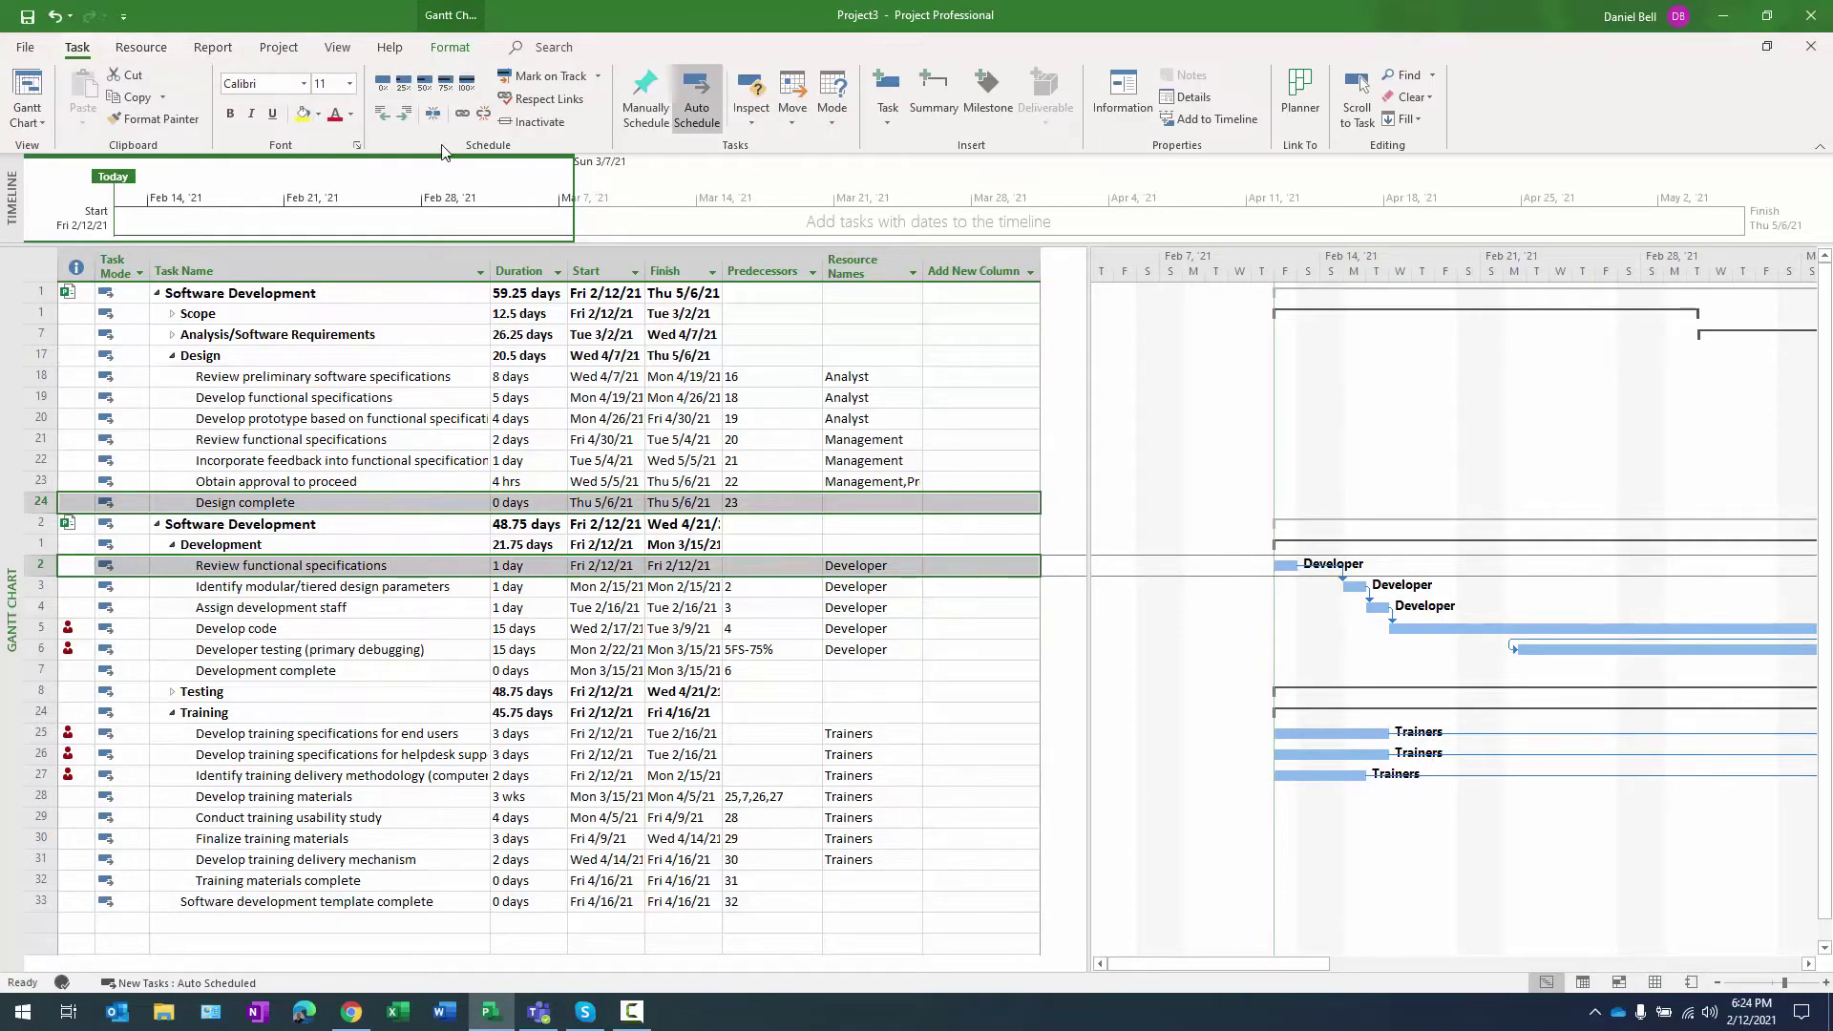
pyautogui.click(462, 116)
pyautogui.moveTo(923, 271); pyautogui.dragTo(1019, 271)
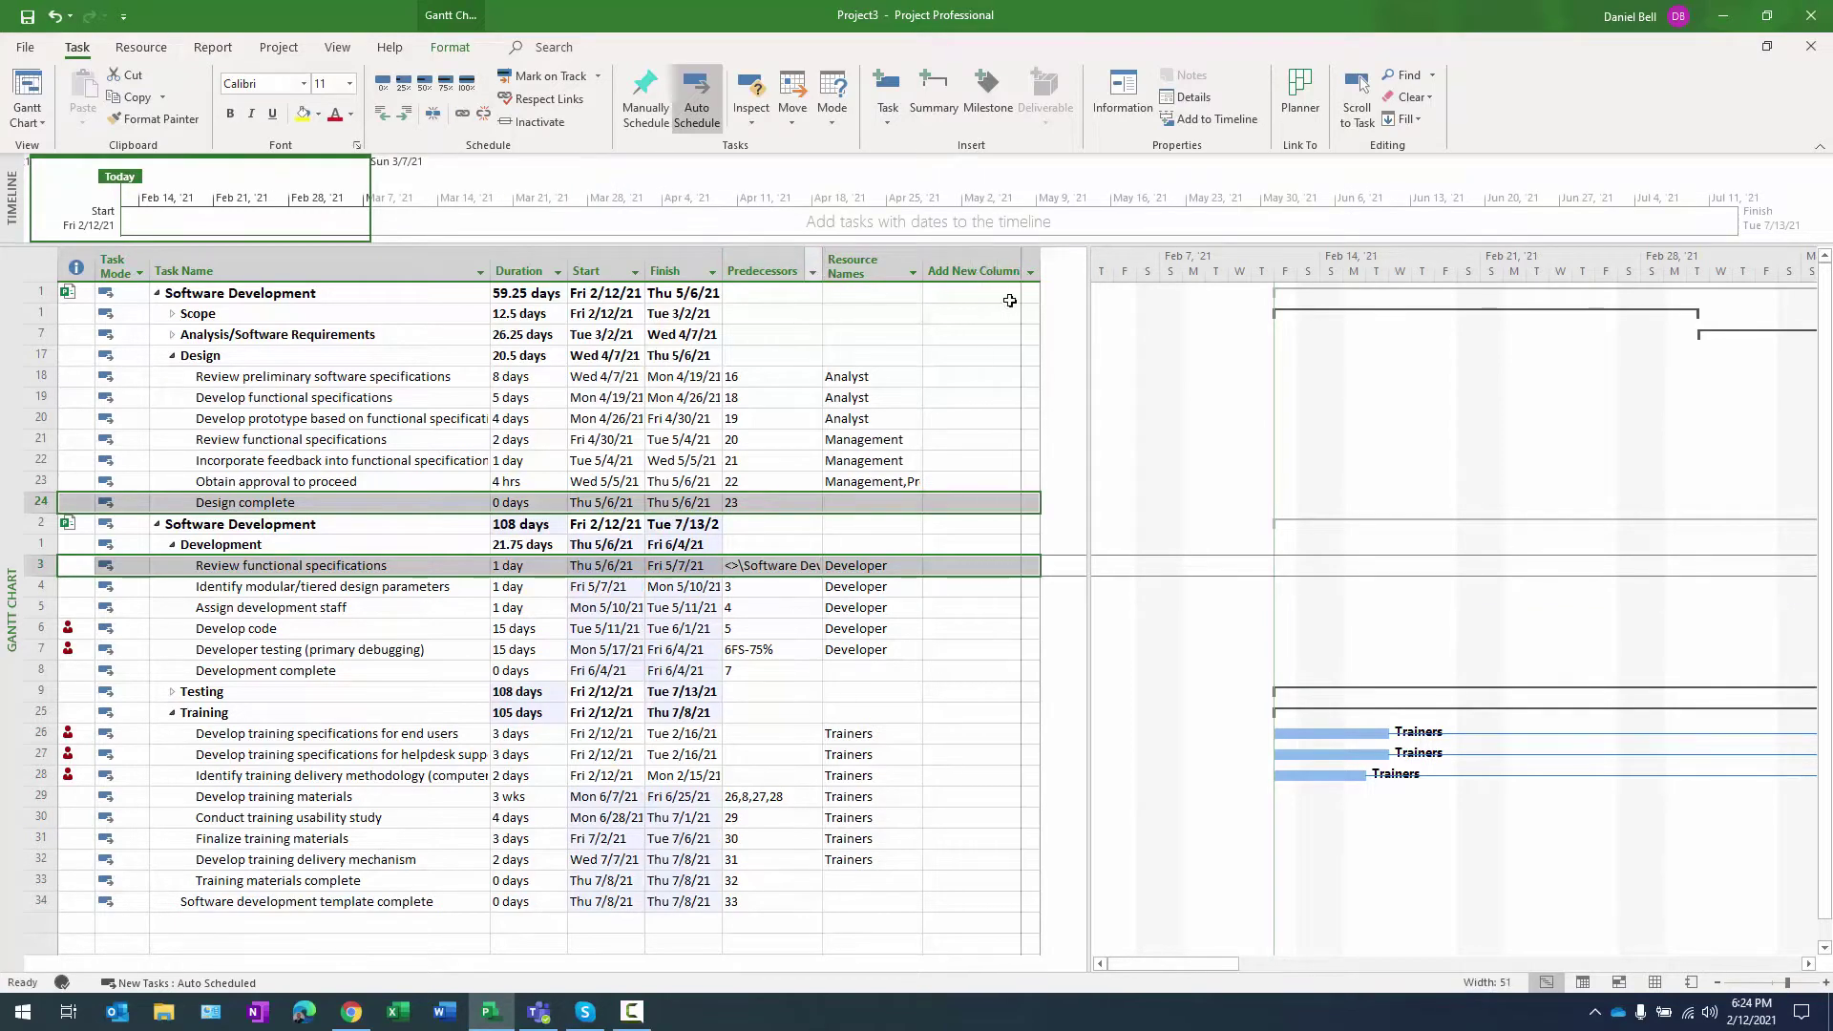
# Step: Verify the external predecessor and PT2's new finish date of Tue 7/13/21
pyautogui.click(870, 567)
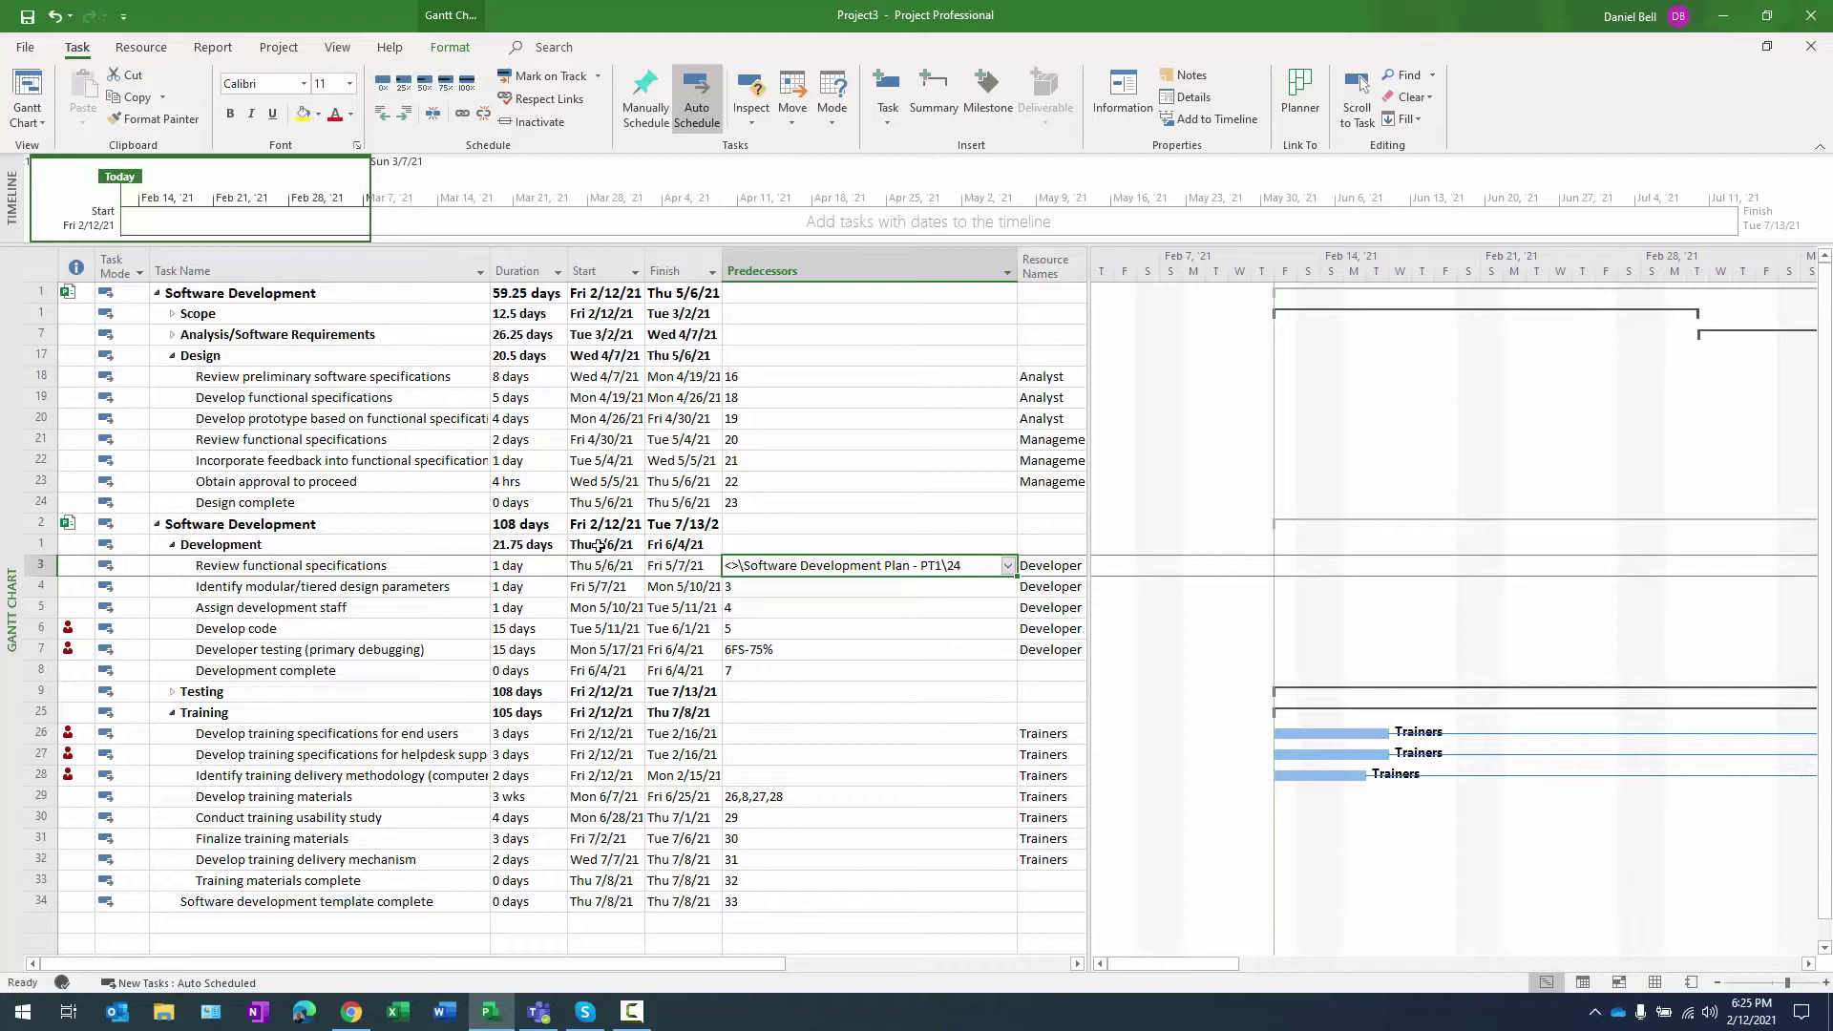
pyautogui.click(680, 503)
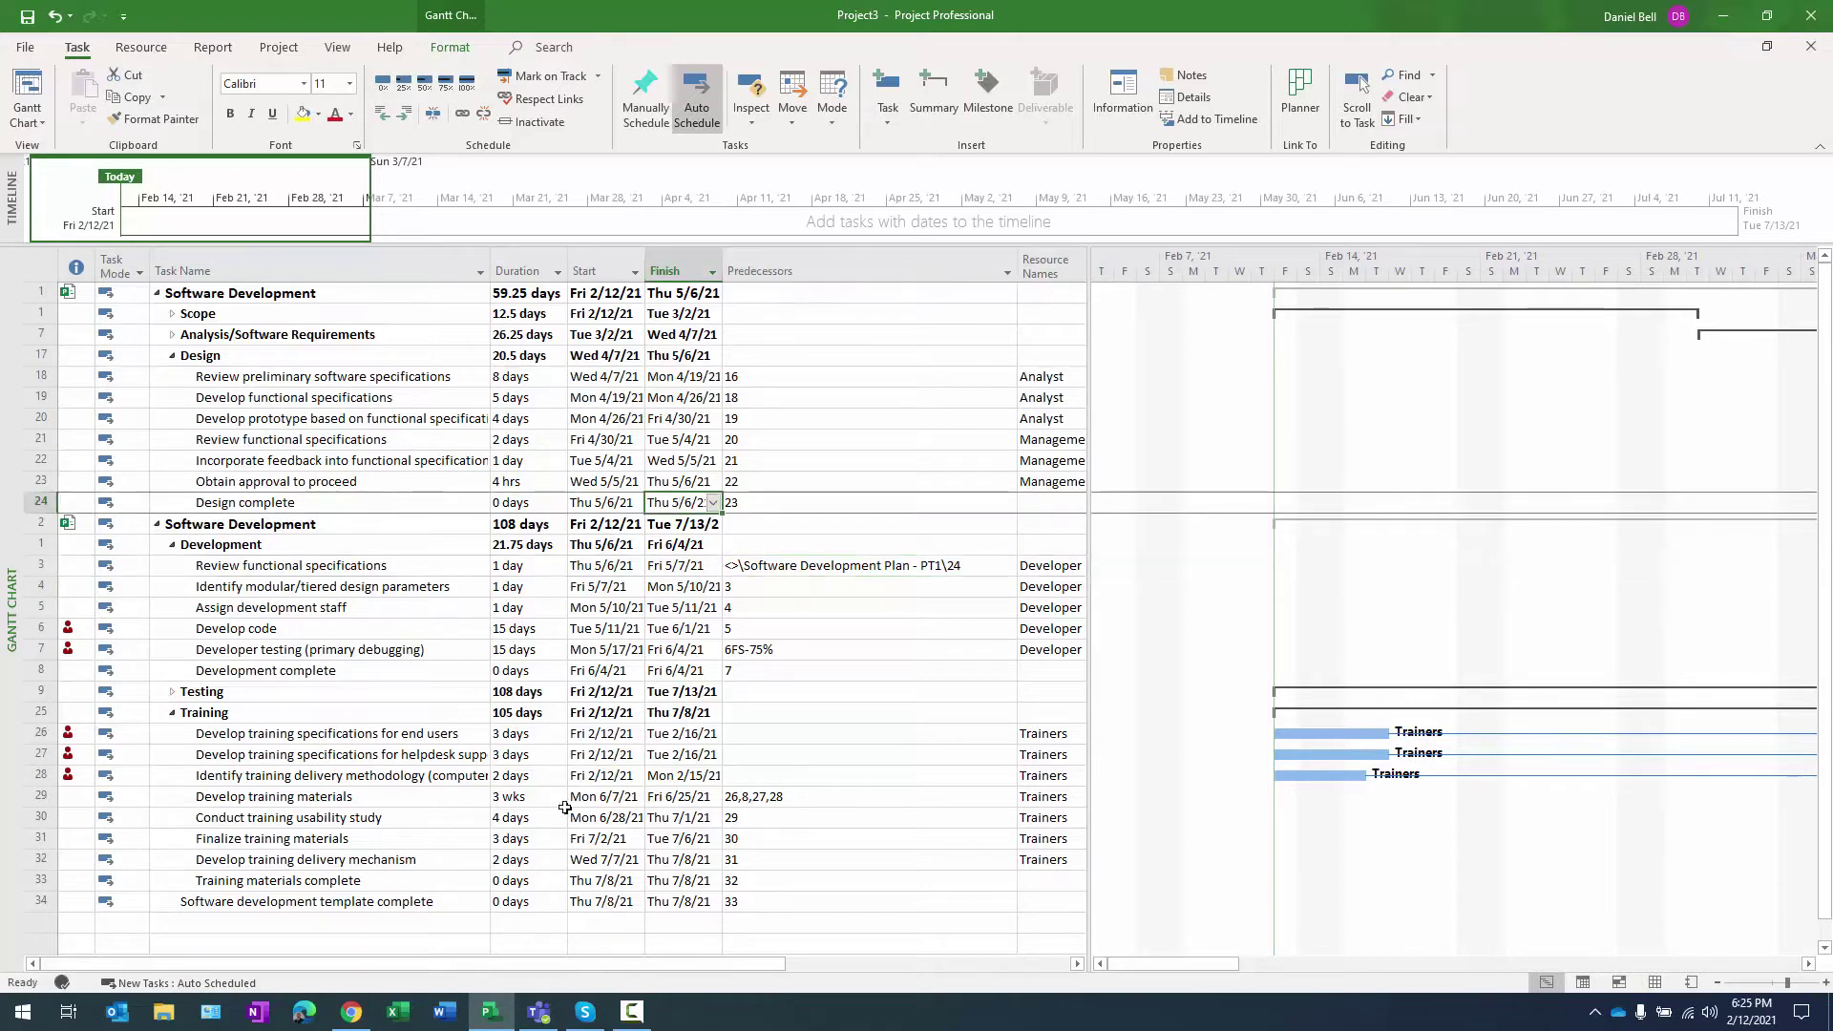
pyautogui.click(679, 902)
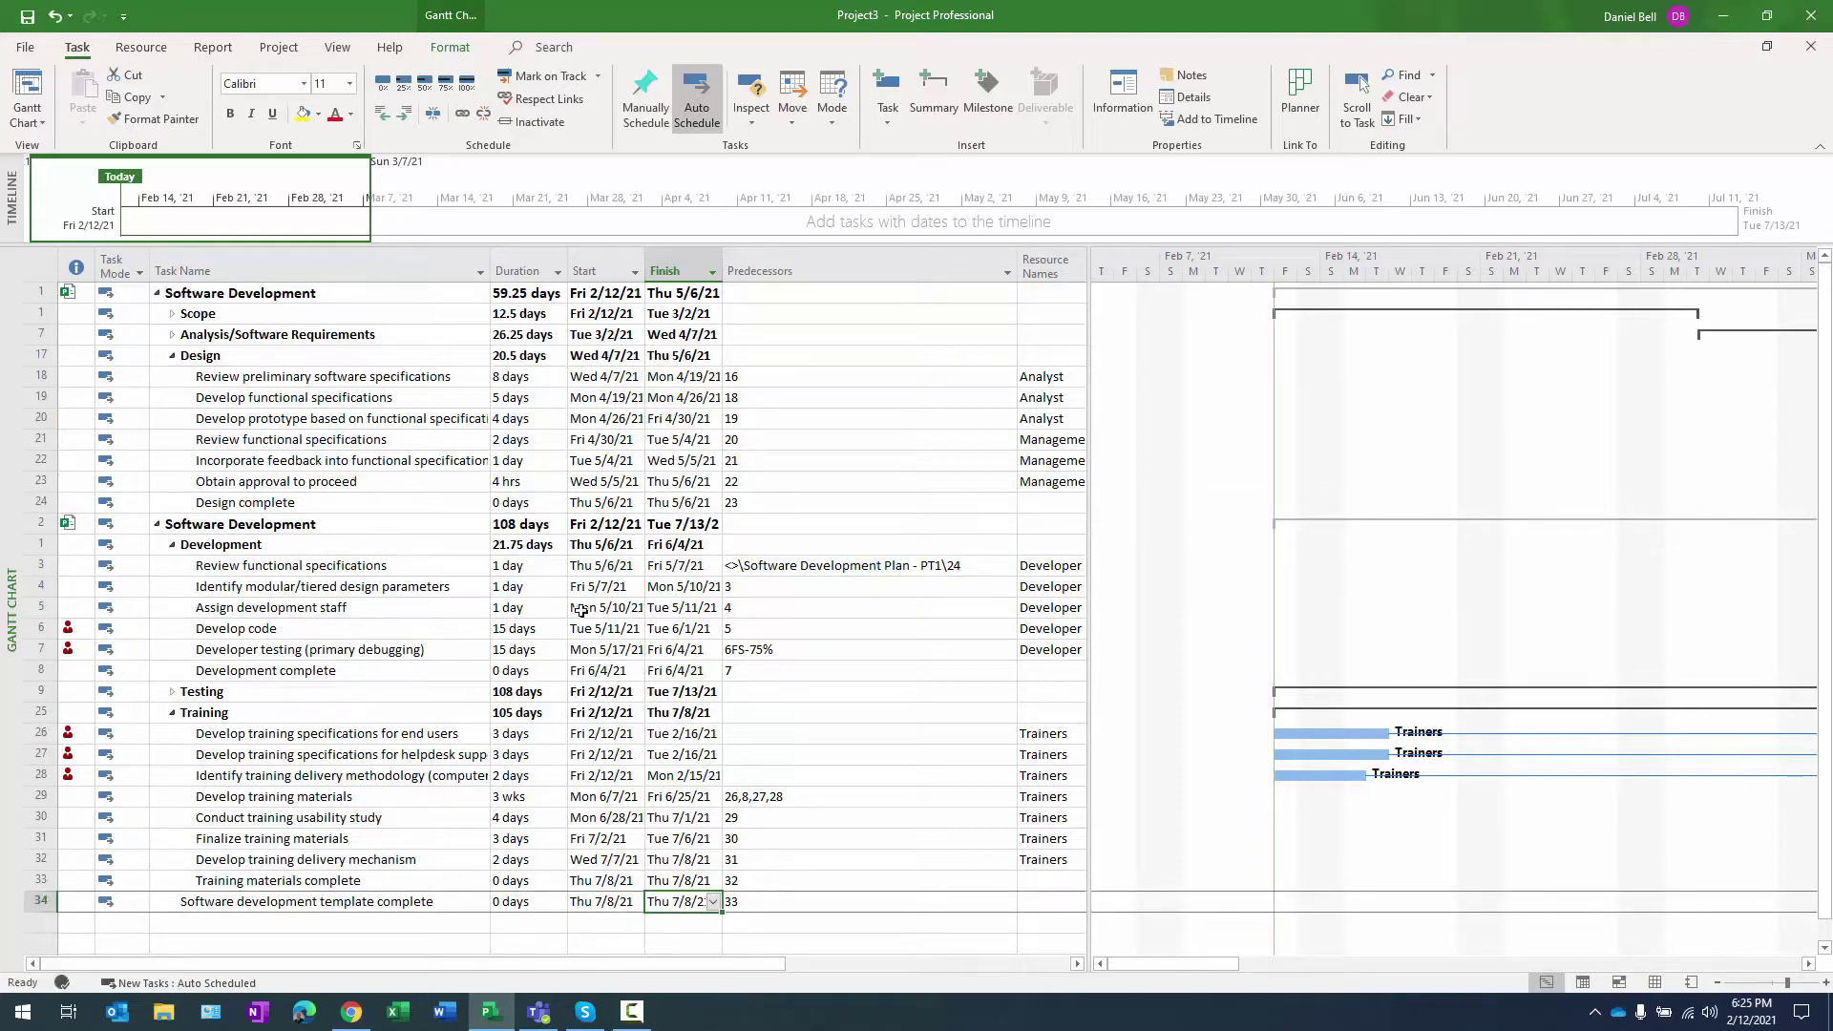
pyautogui.click(278, 47)
# Step: Save the master as Software Development - Master to Project Web App, saving PT2 and PT1 changes
pyautogui.click(25, 46)
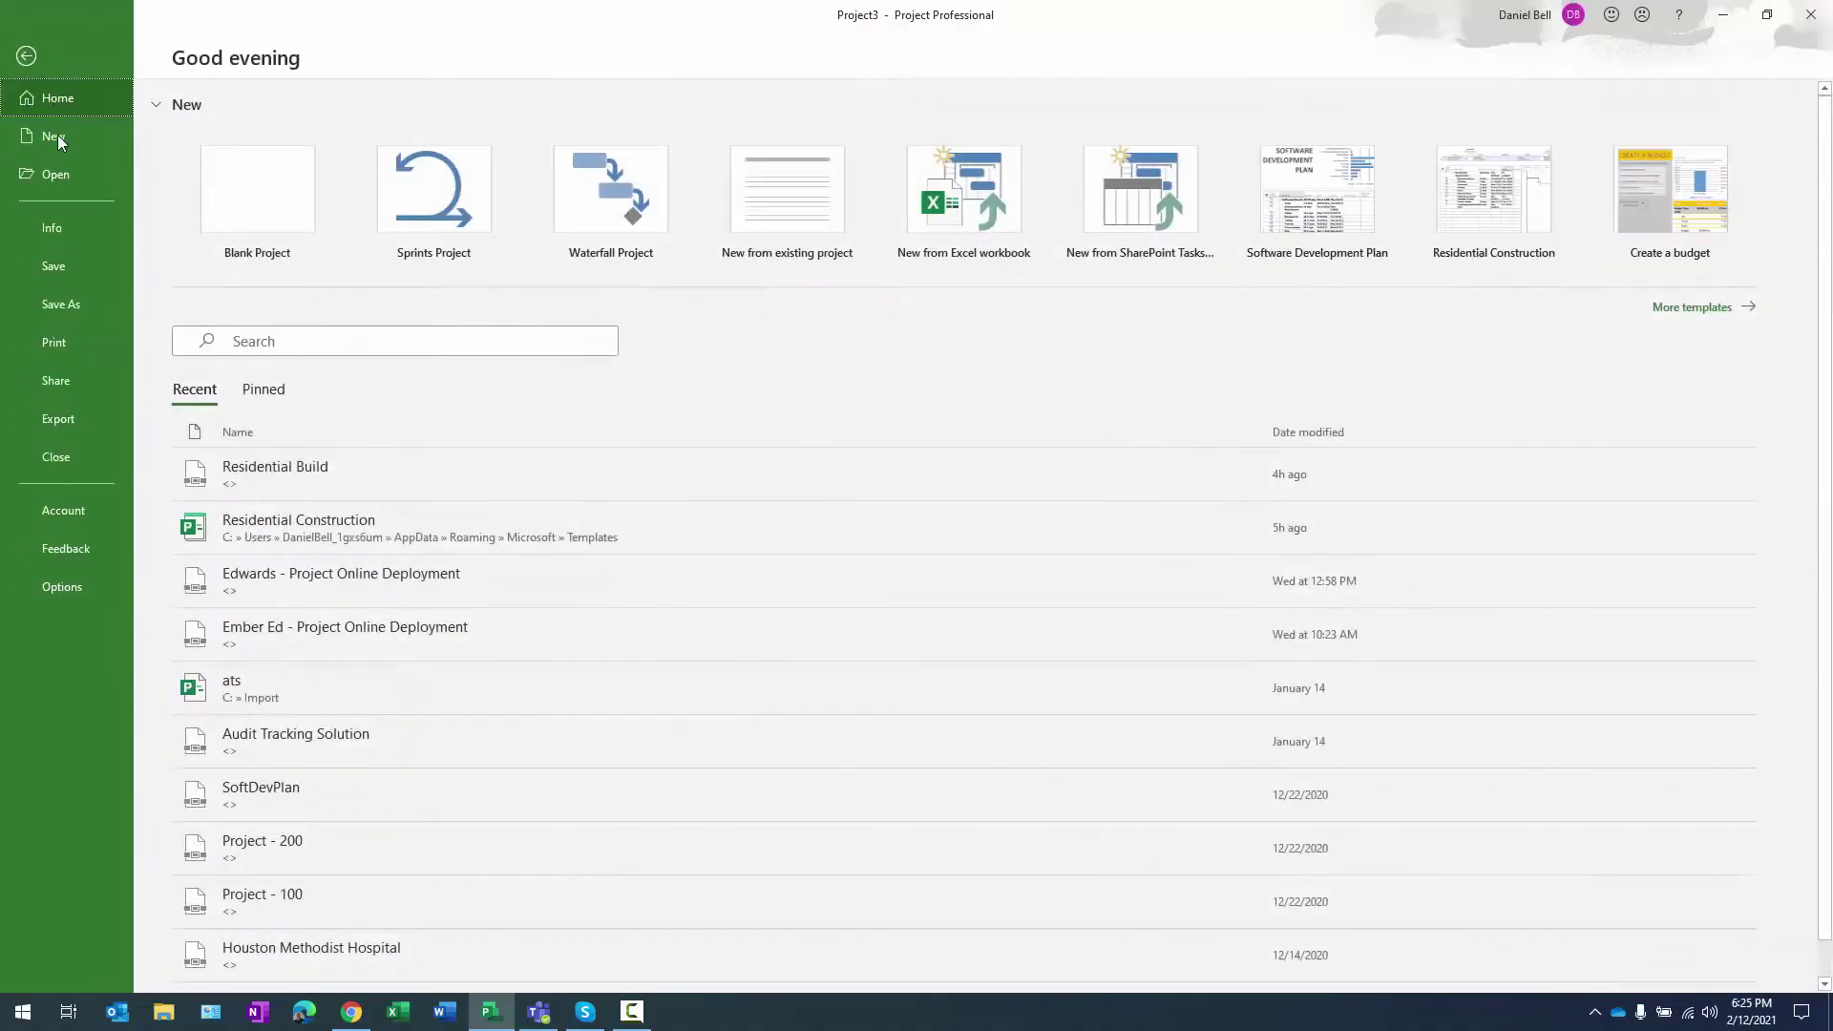
pyautogui.click(69, 304)
pyautogui.click(544, 177)
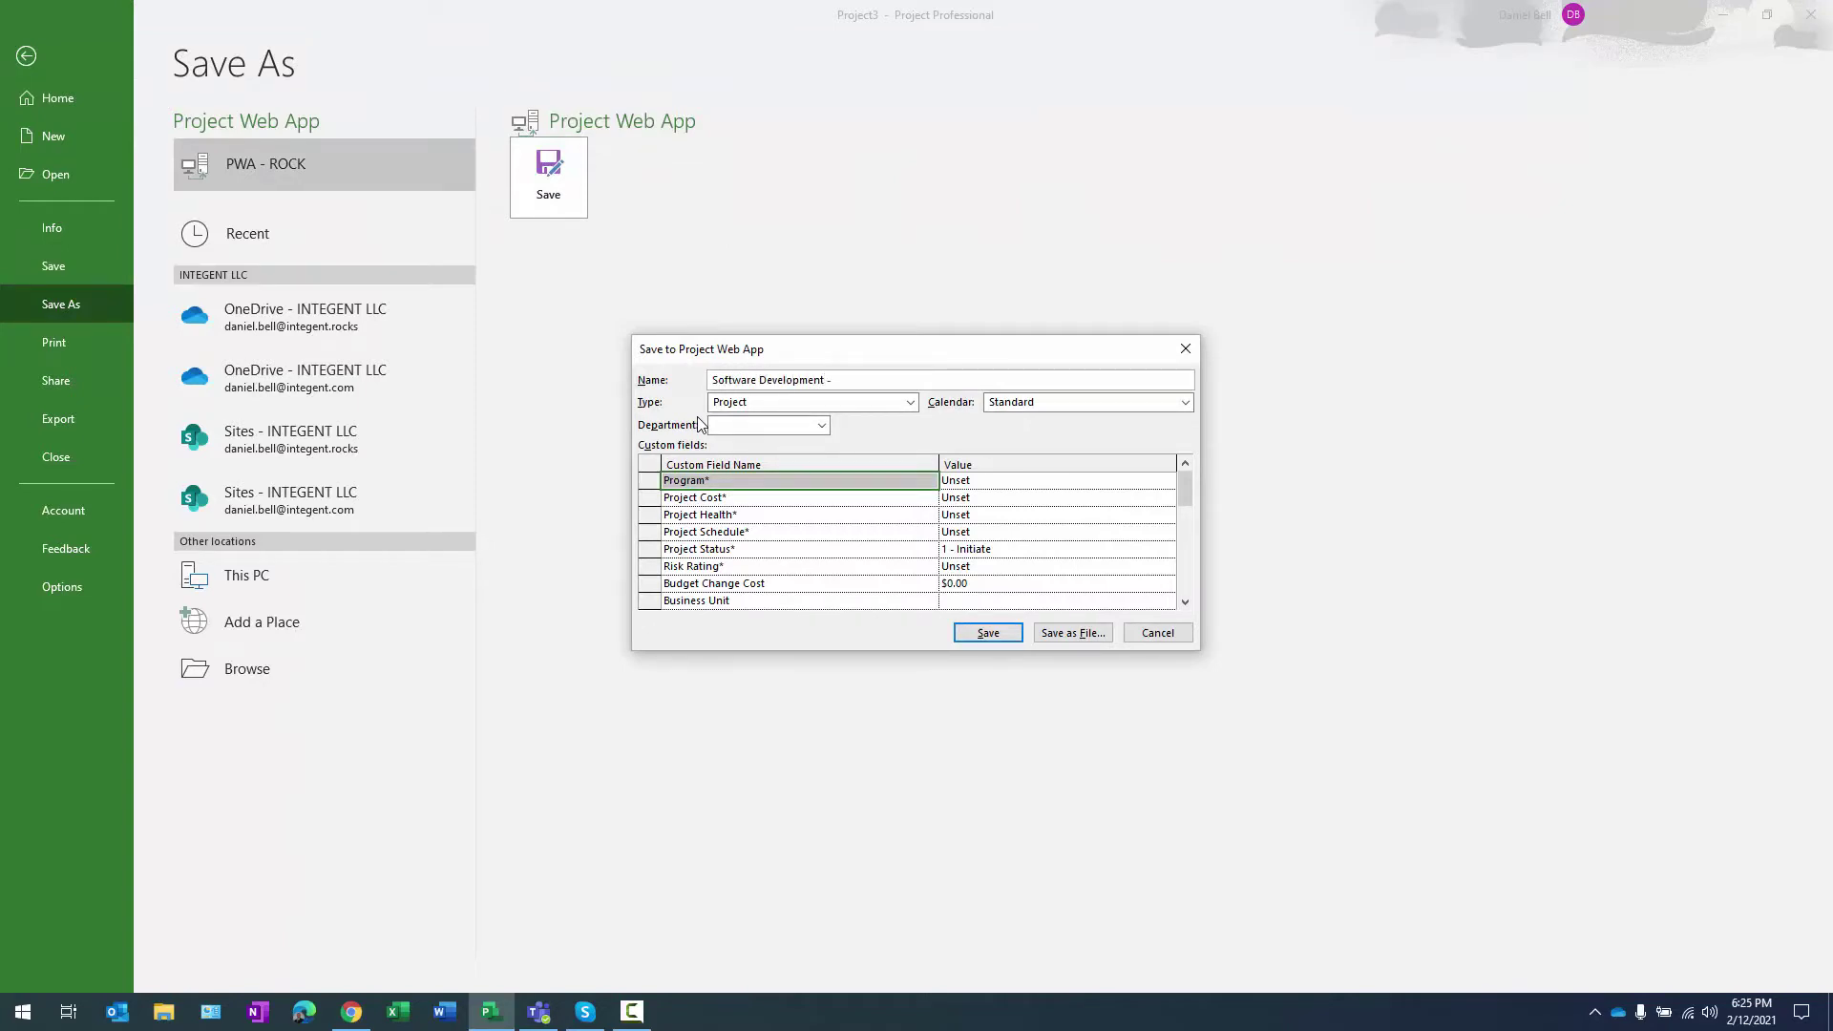
pyautogui.press('Return')
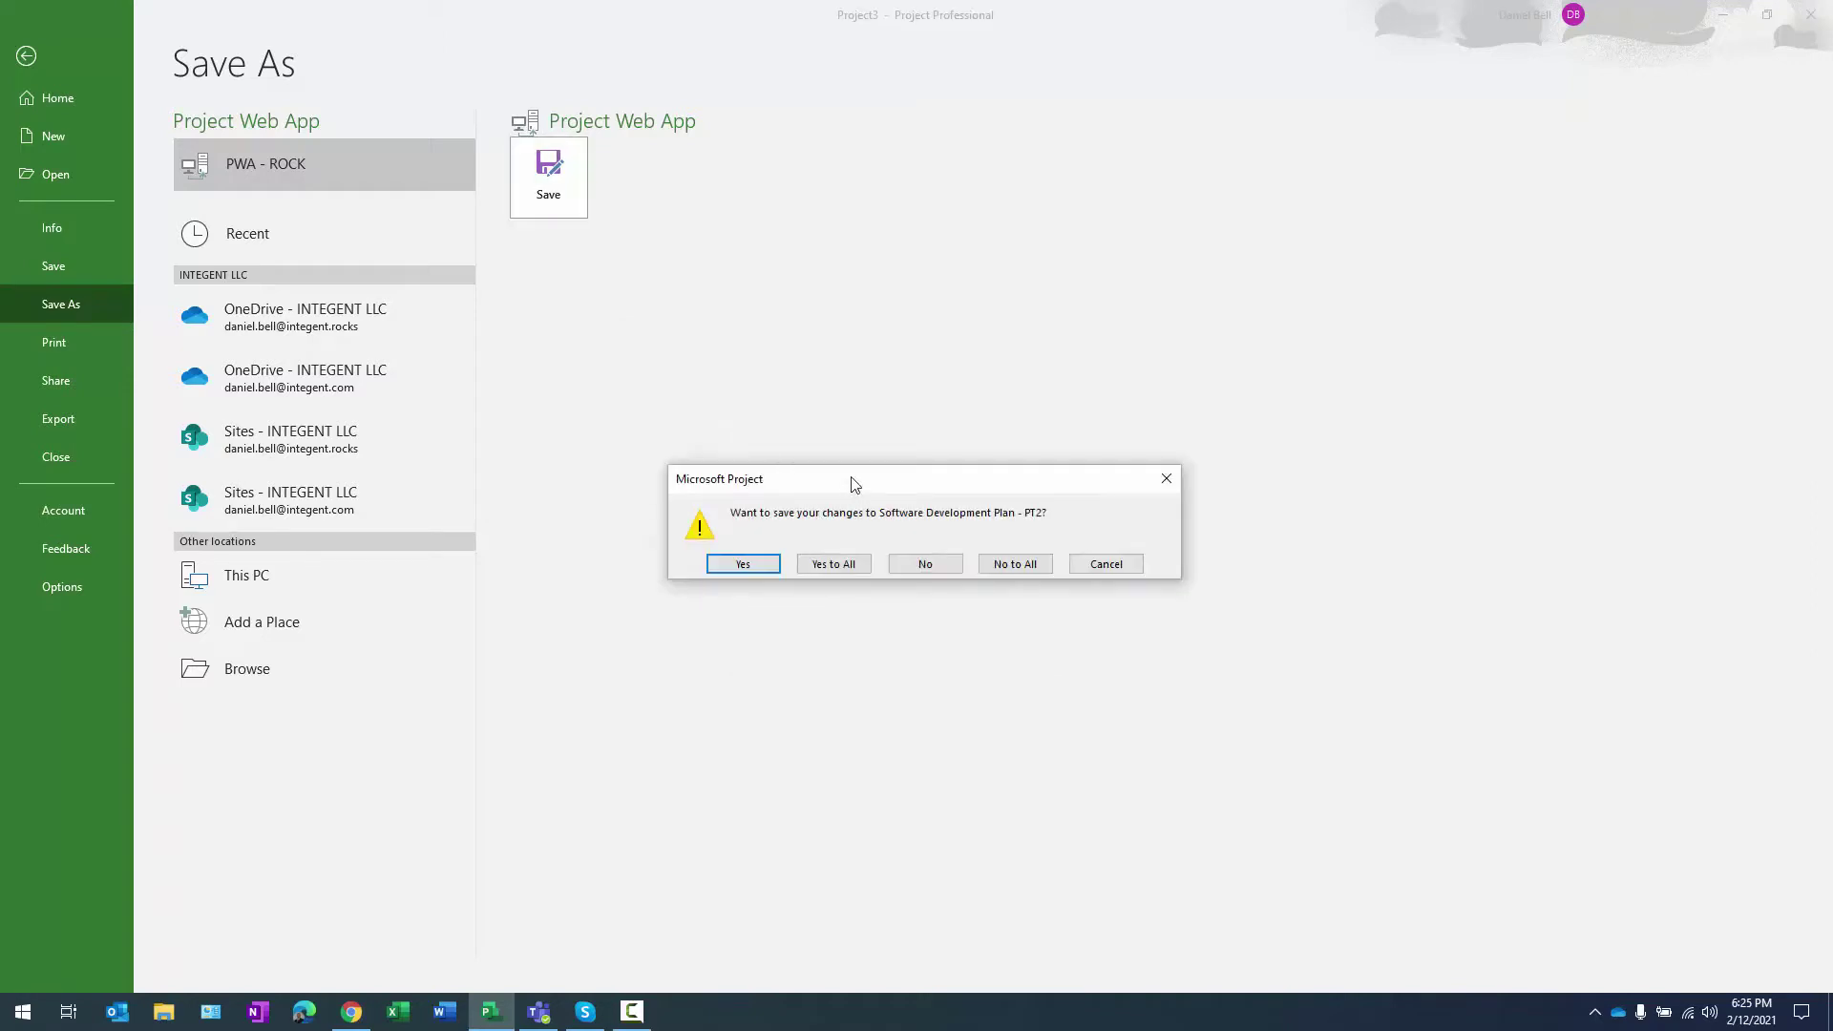
pyautogui.moveTo(854, 483); pyautogui.dragTo(746, 344)
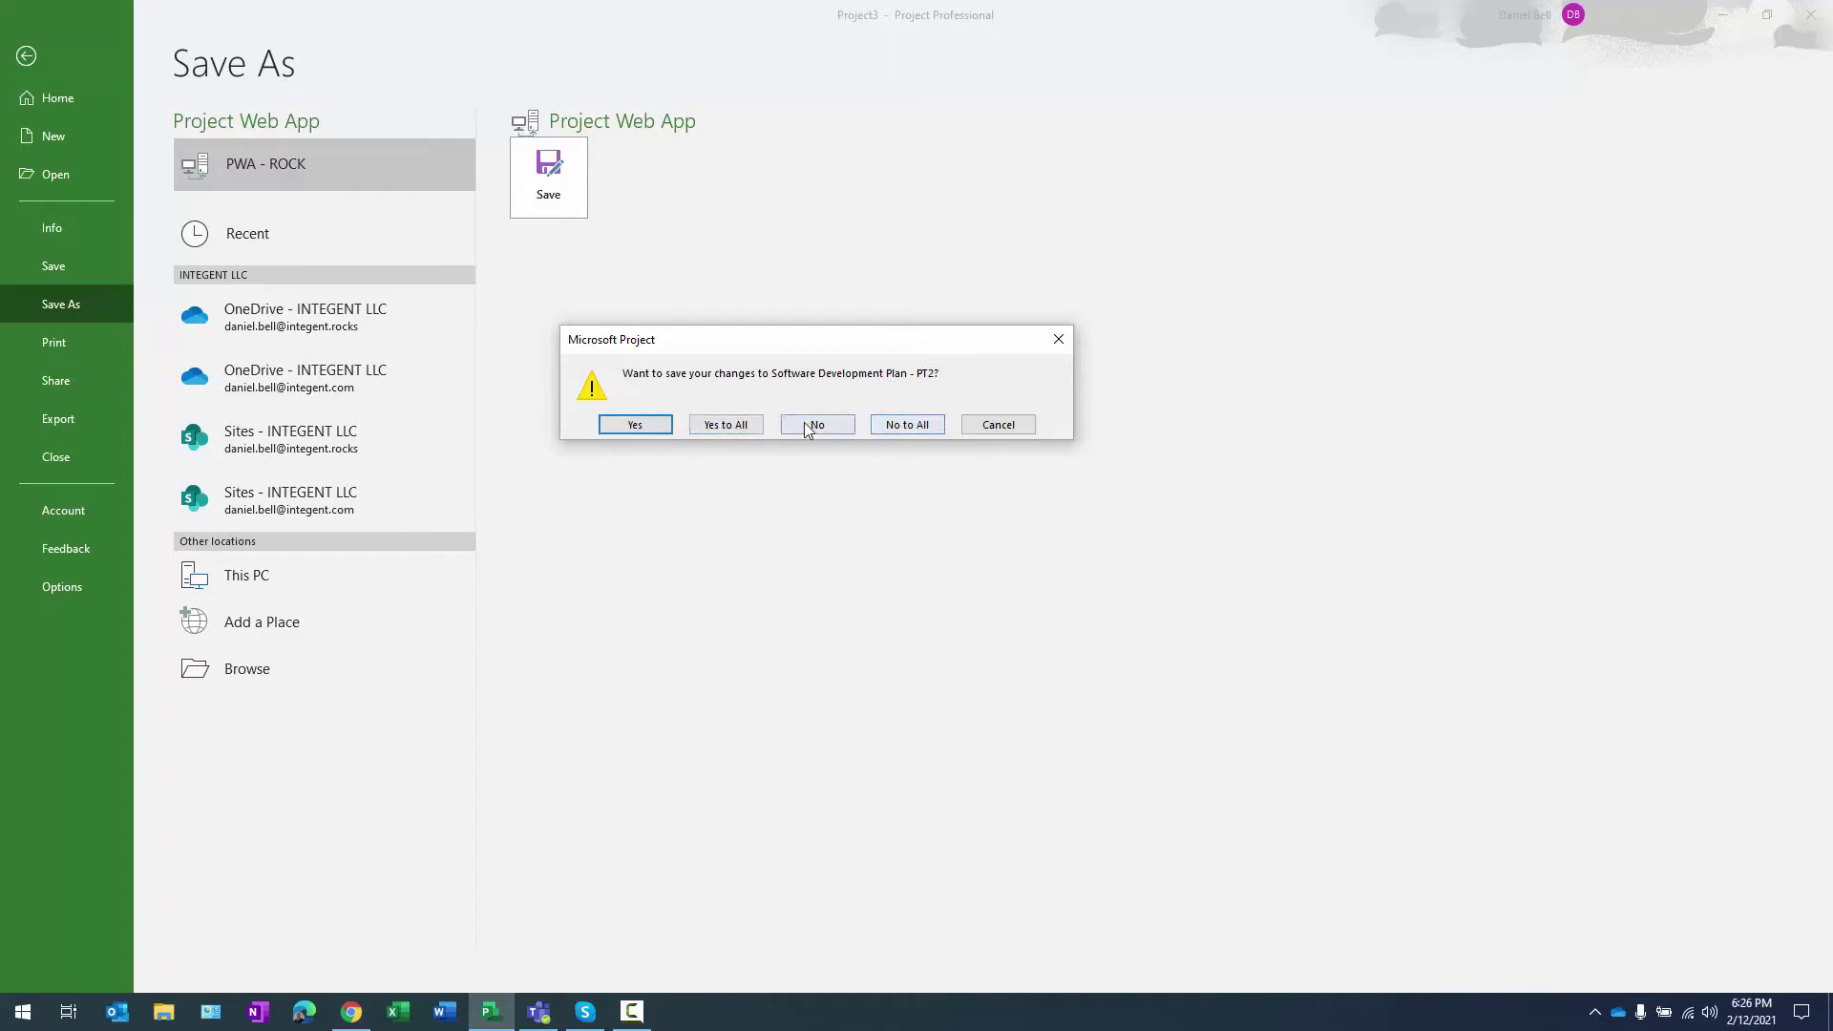
pyautogui.click(634, 425)
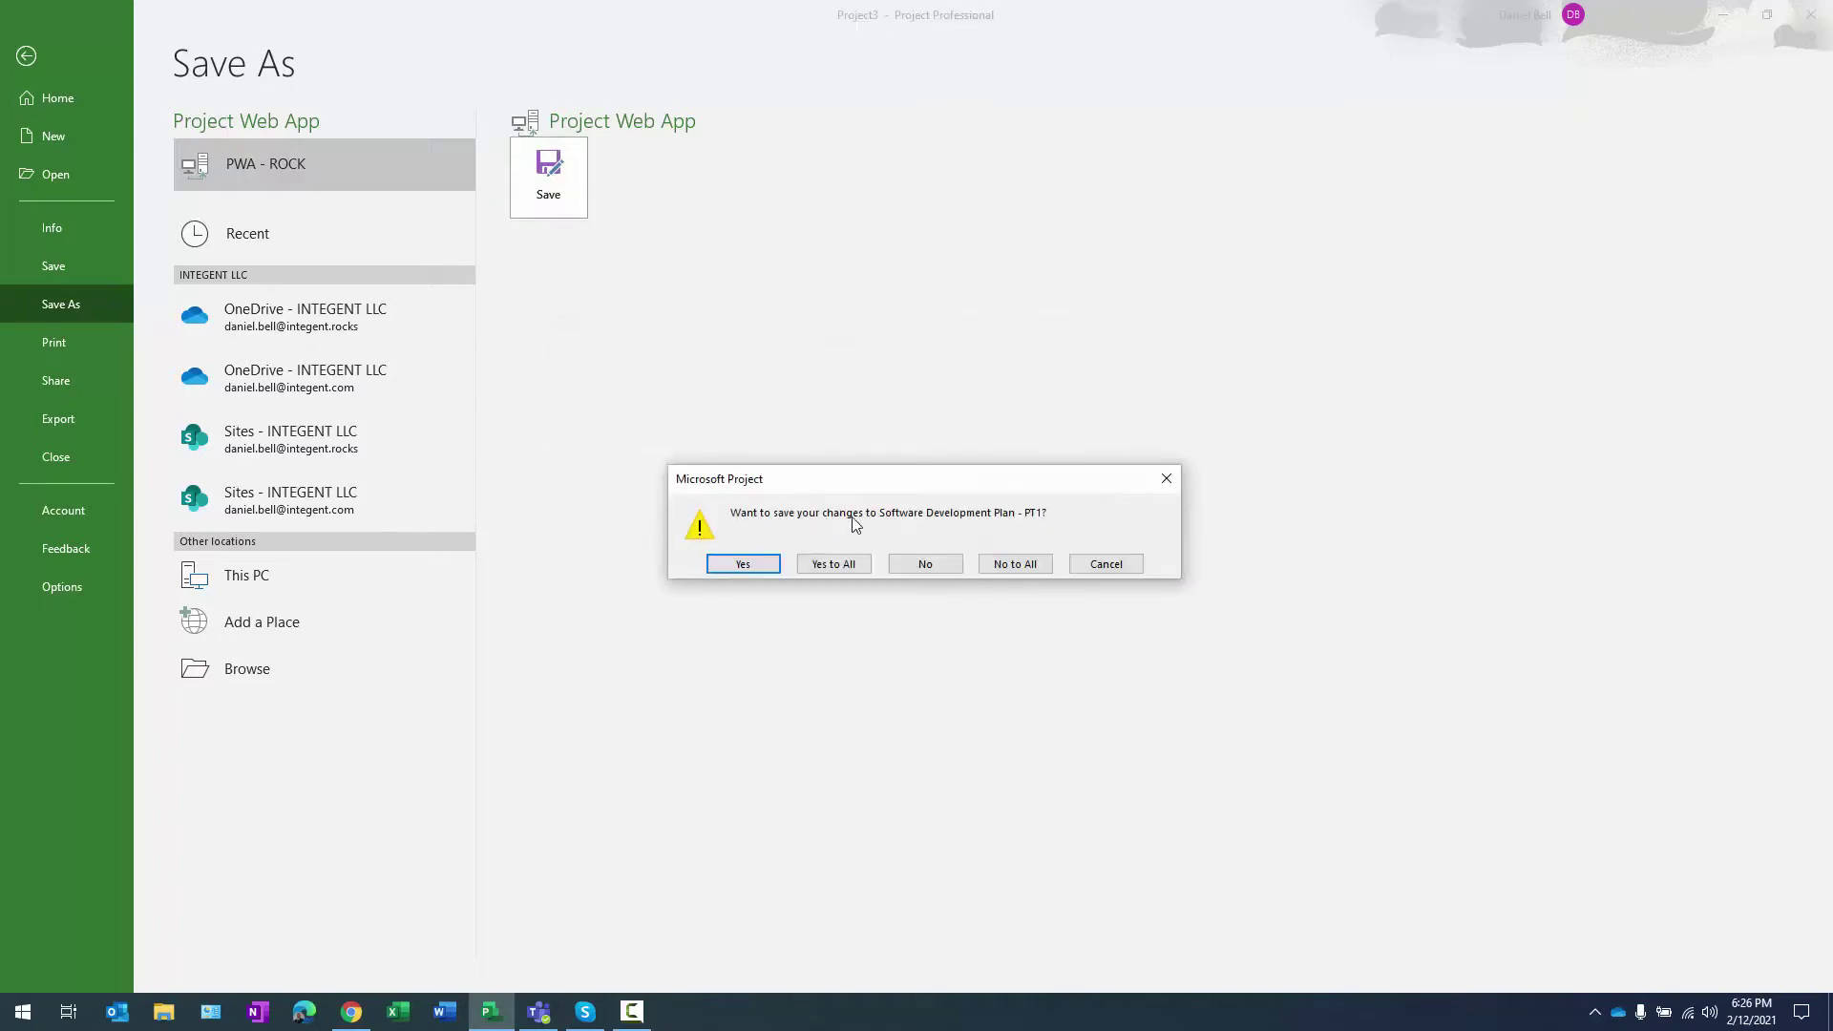
pyautogui.click(754, 564)
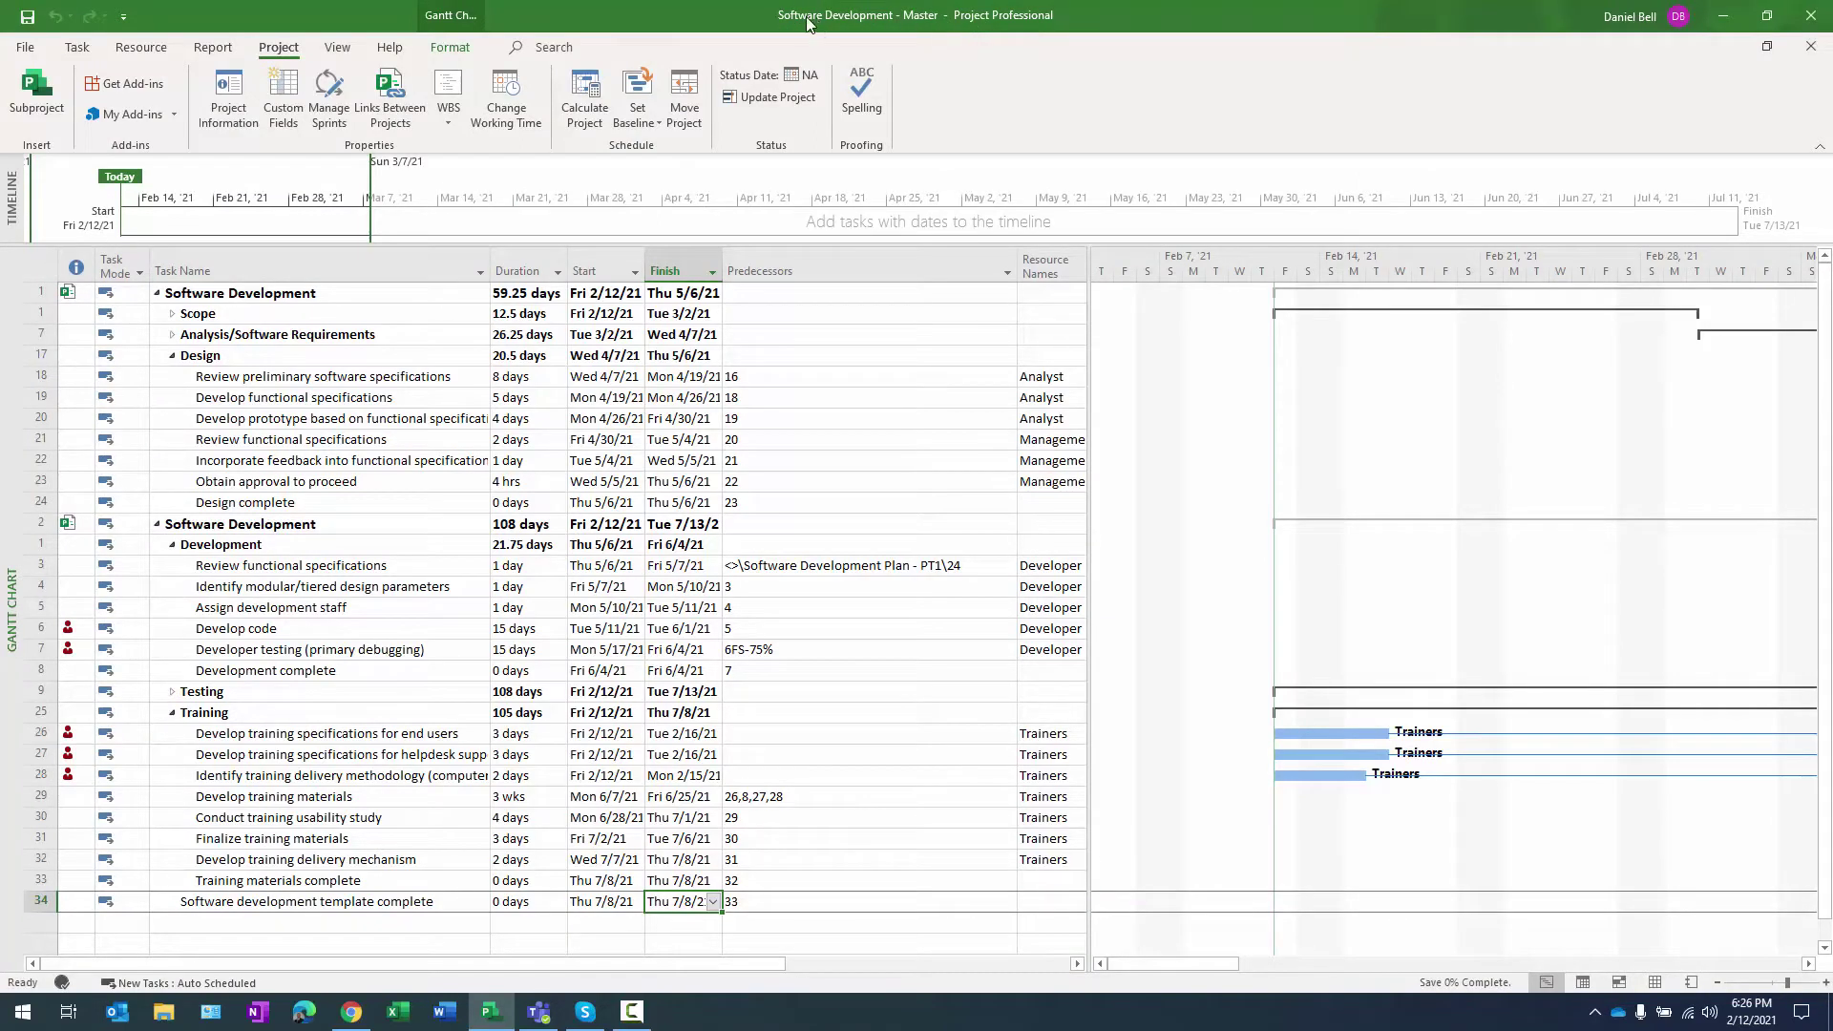
# Step: Publish Software Development - Master to Project Web App
pyautogui.click(26, 48)
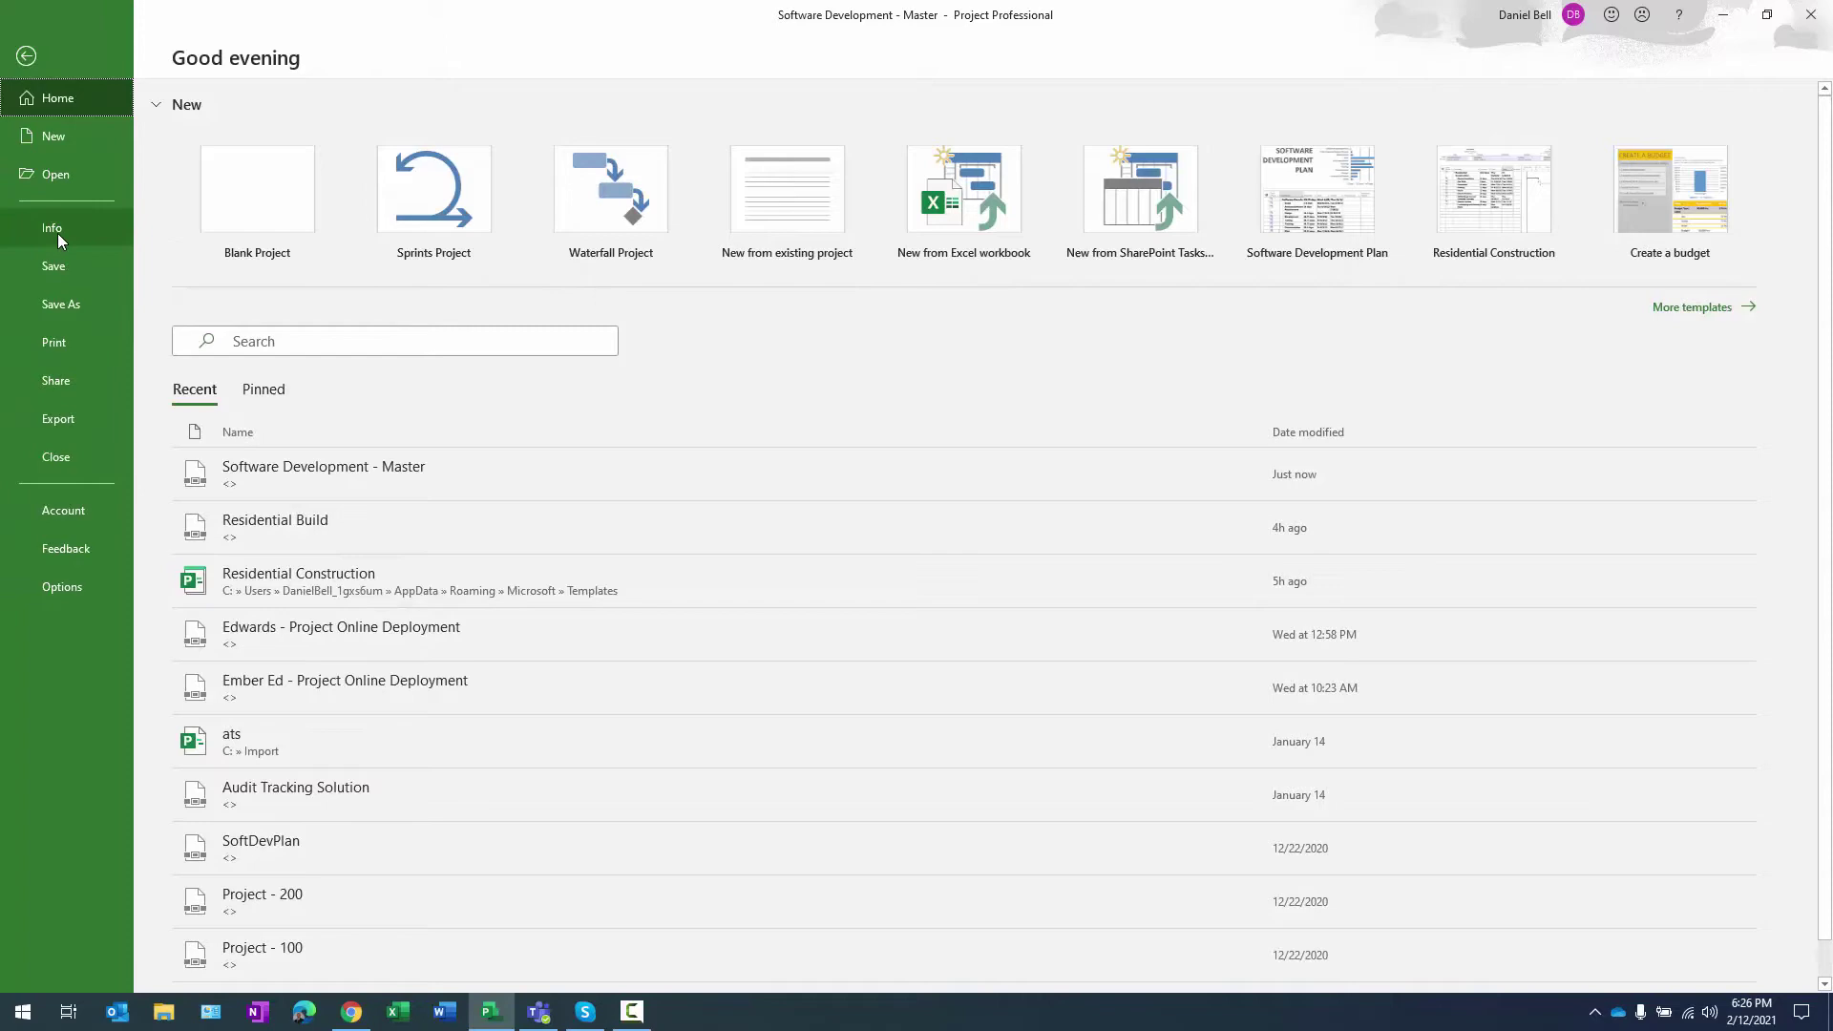
pyautogui.click(57, 233)
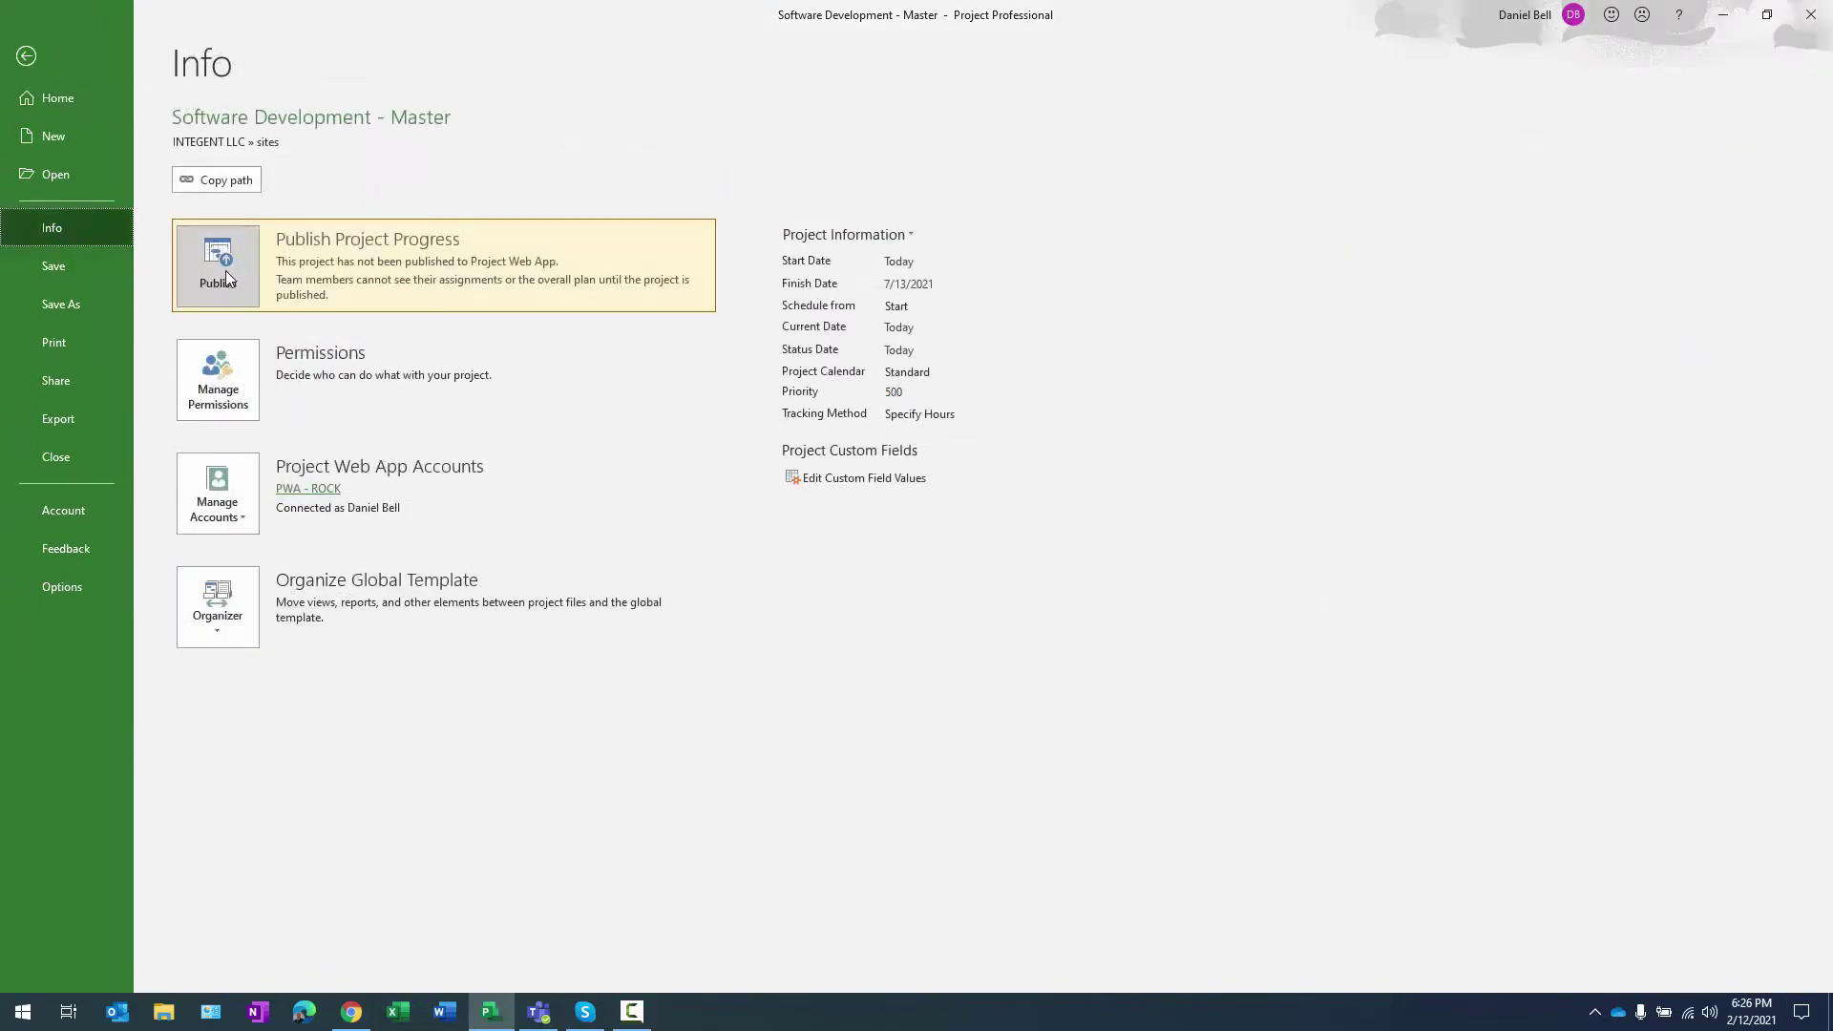
pyautogui.click(218, 267)
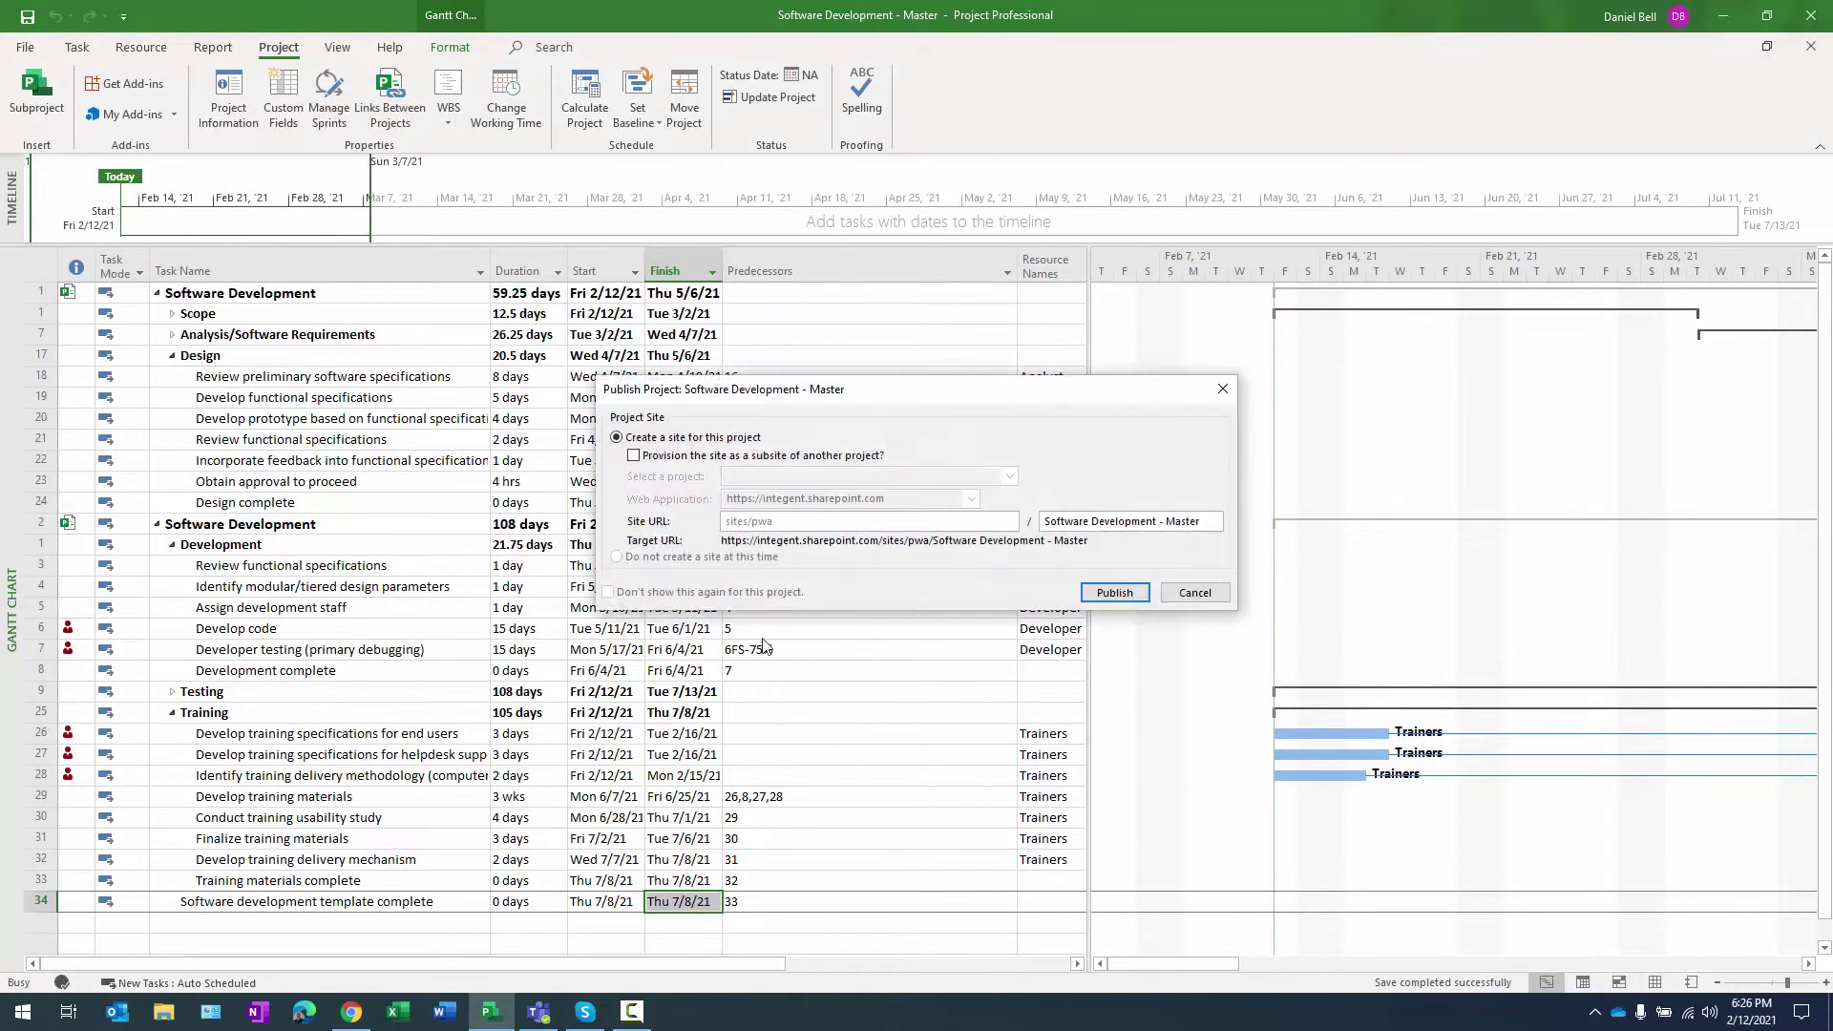
pyautogui.click(1124, 594)
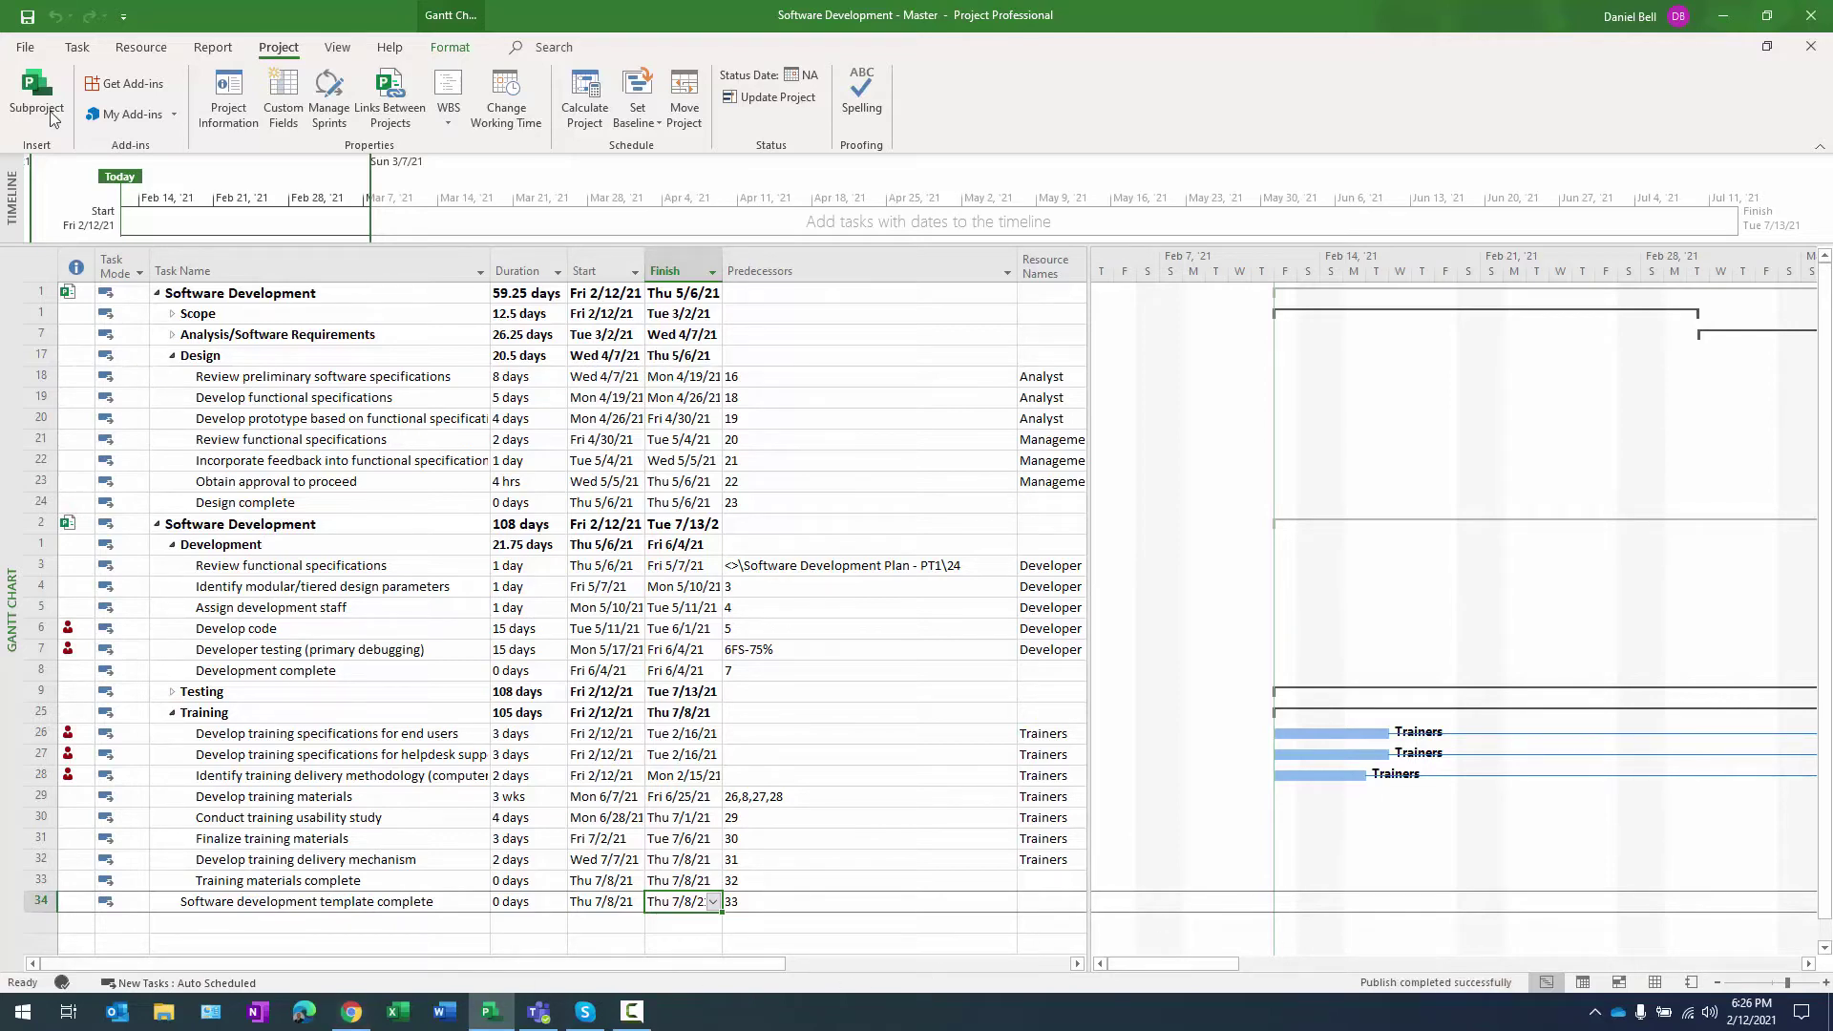
# Step: Close the master project and check it back in
pyautogui.click(26, 48)
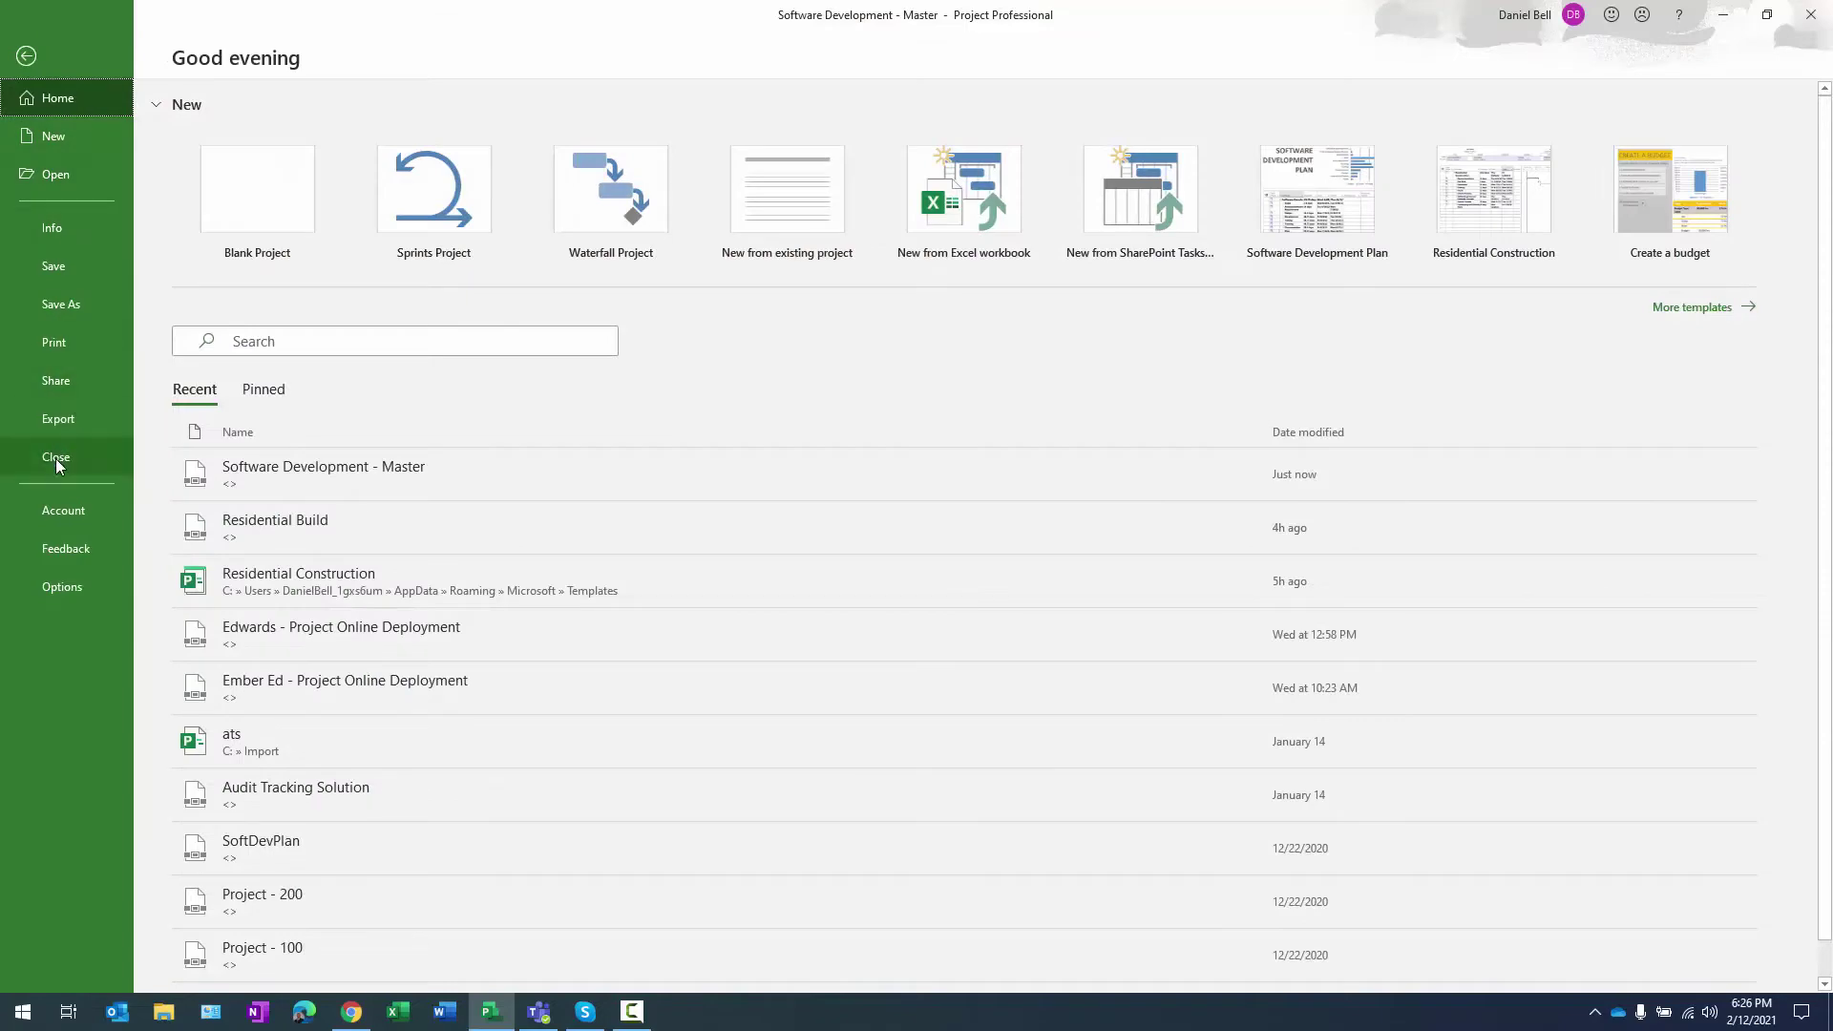
pyautogui.click(57, 462)
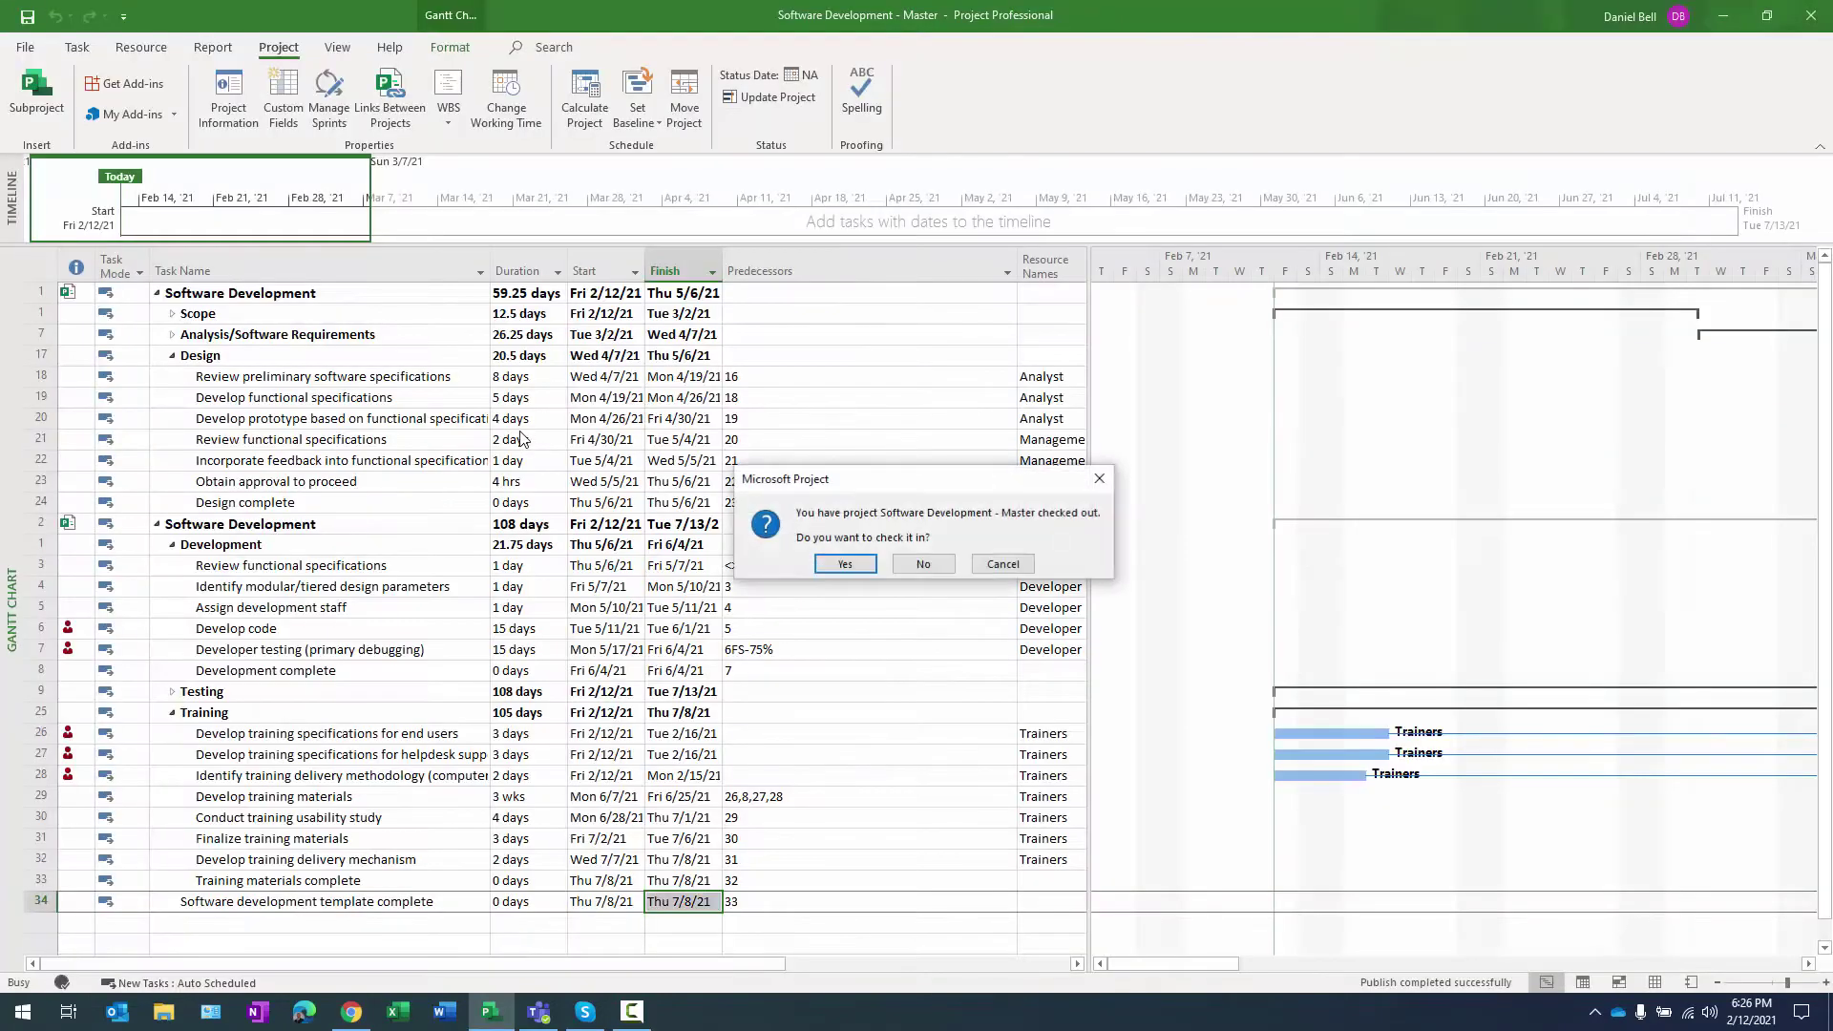
pyautogui.click(845, 564)
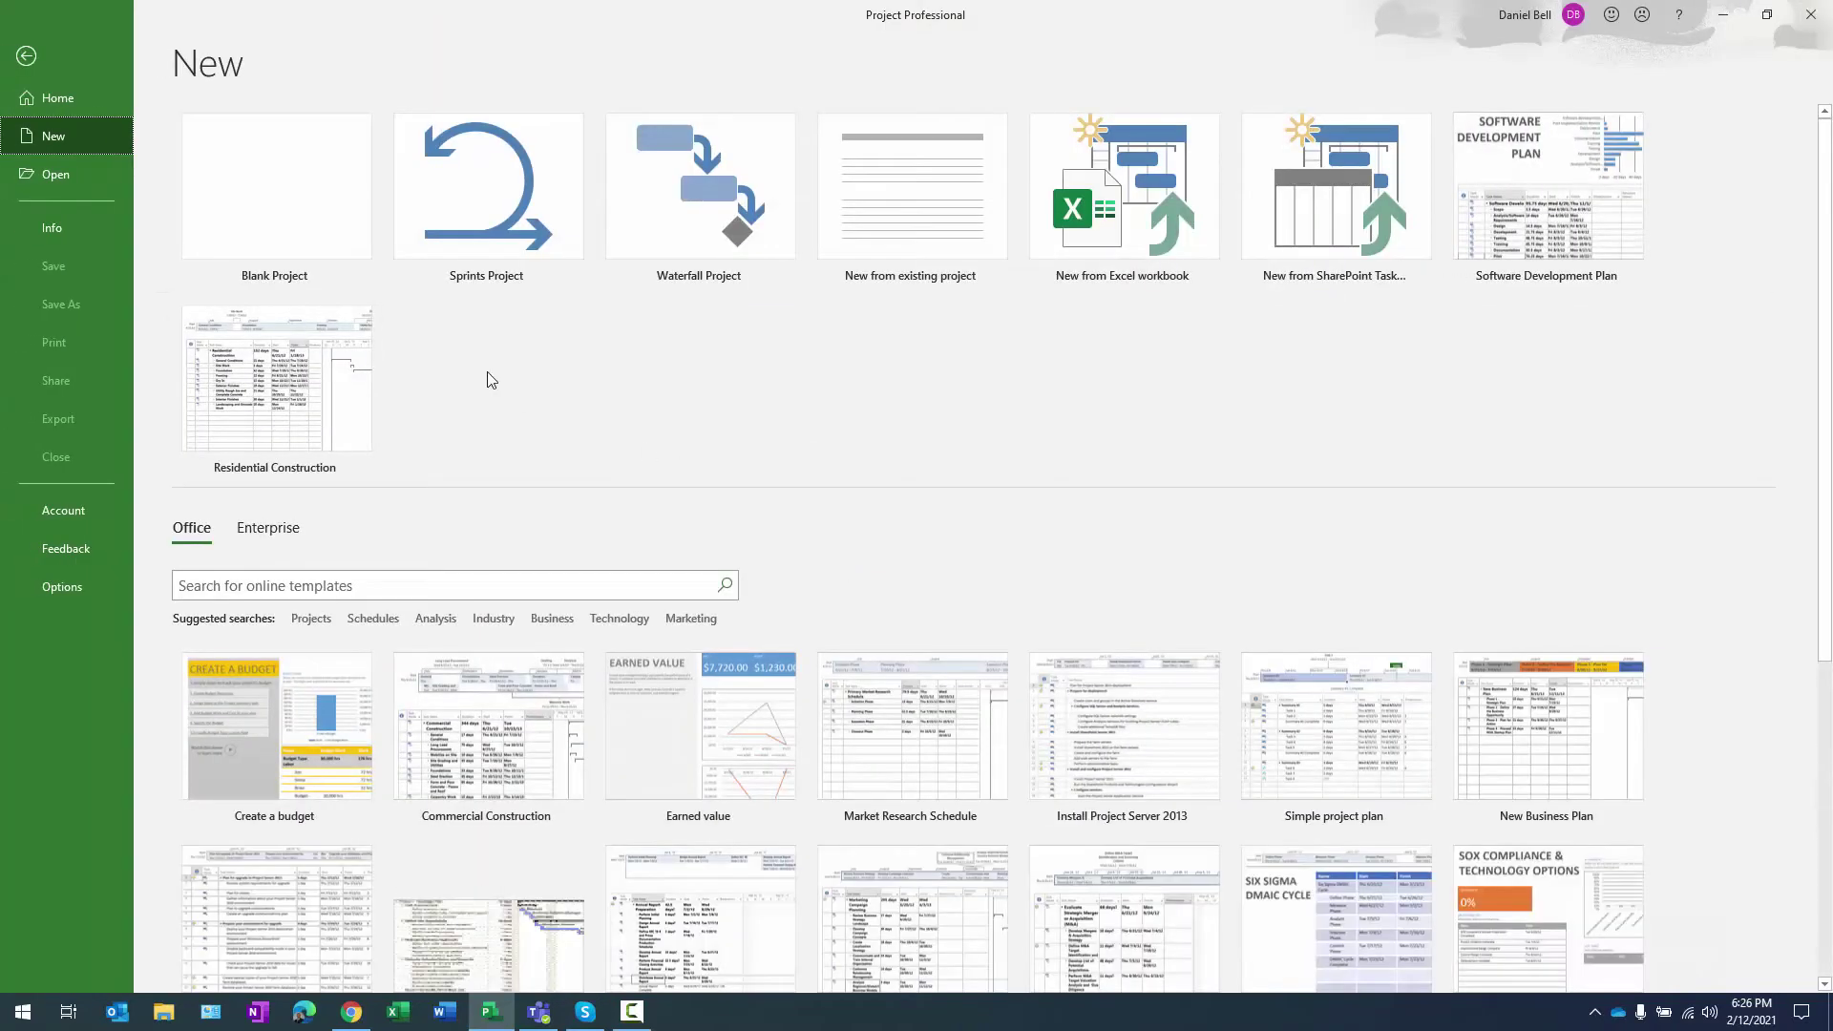
pyautogui.click(351, 1010)
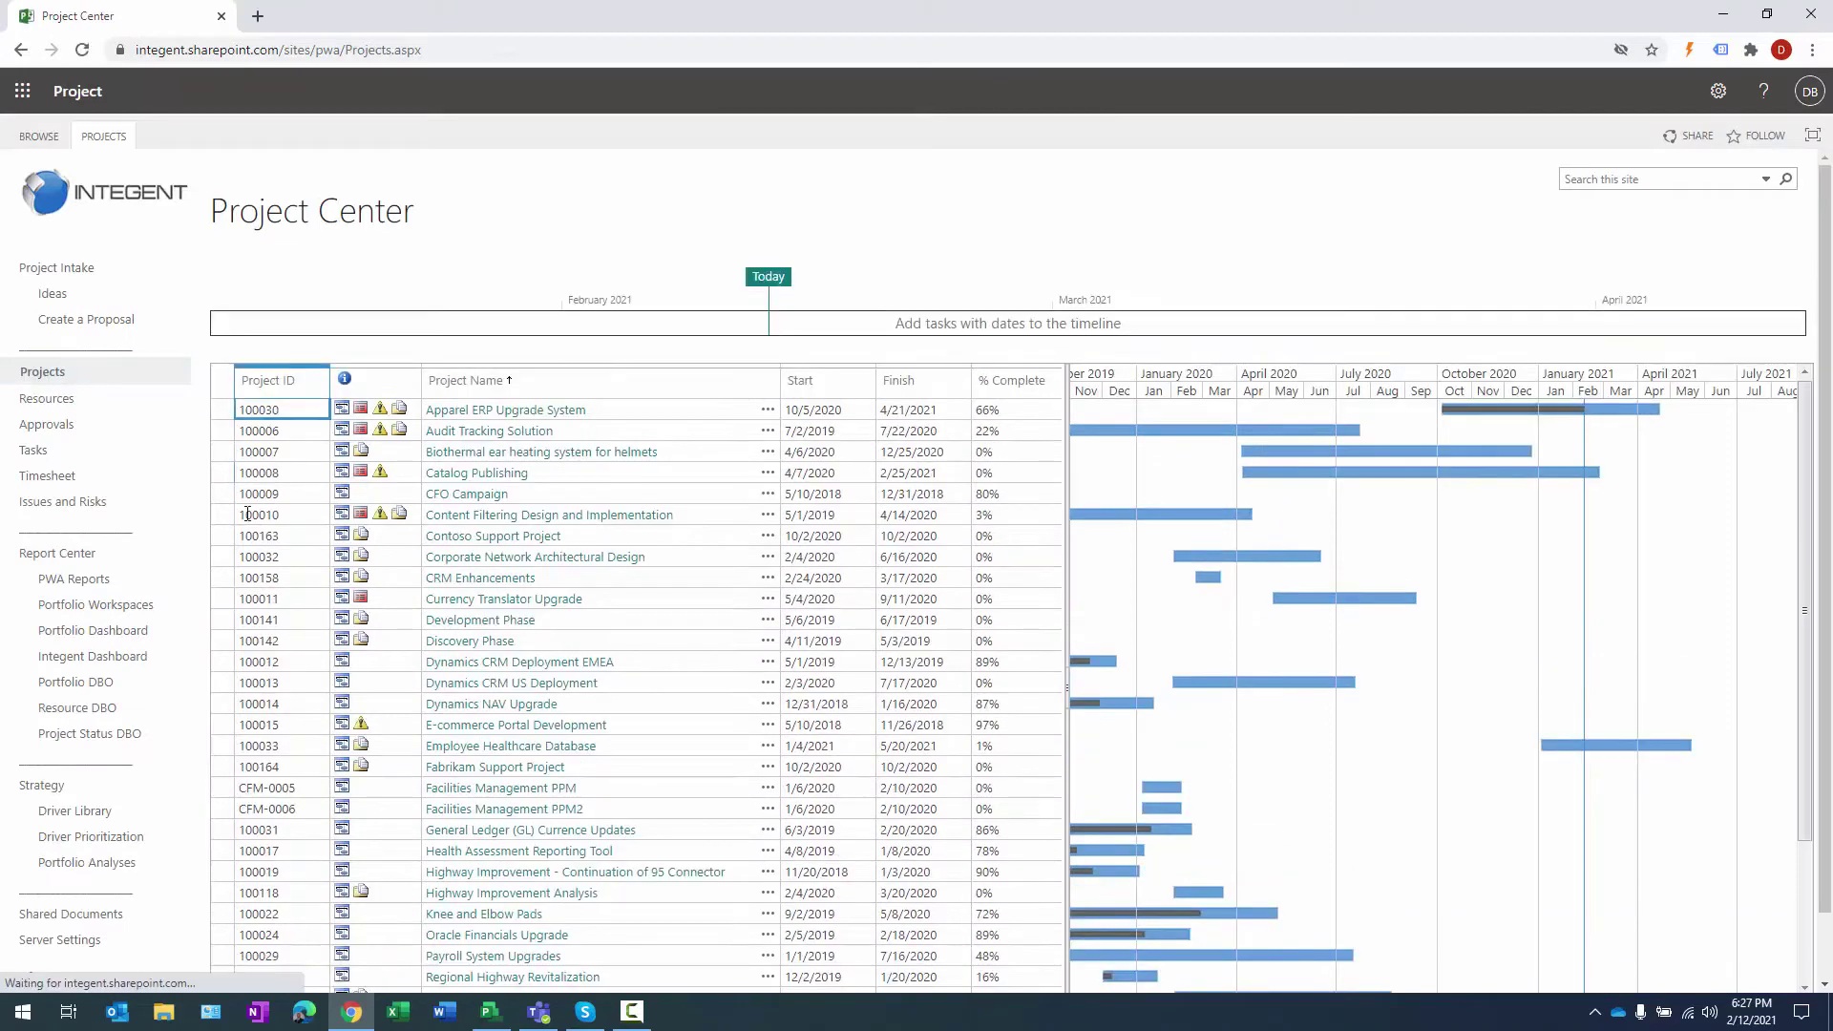
pyautogui.scroll(-3, 1809, 907)
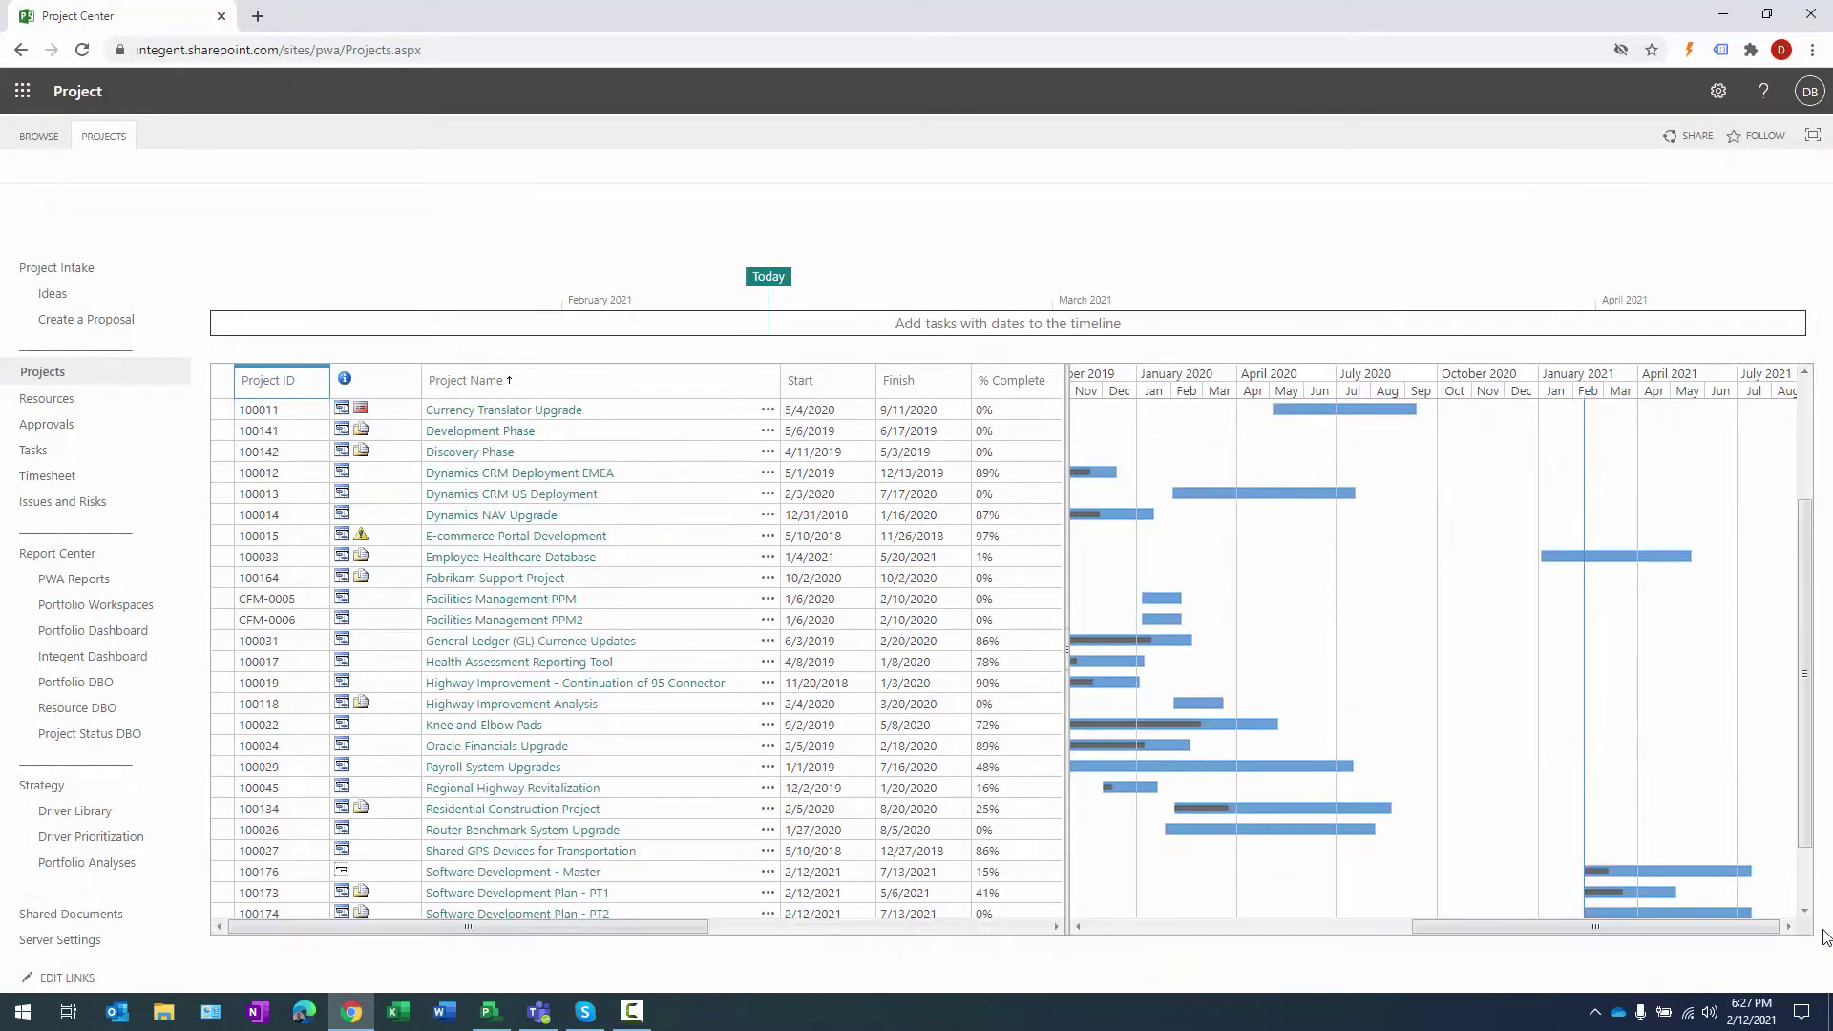
pyautogui.scroll(-2, 1810, 906)
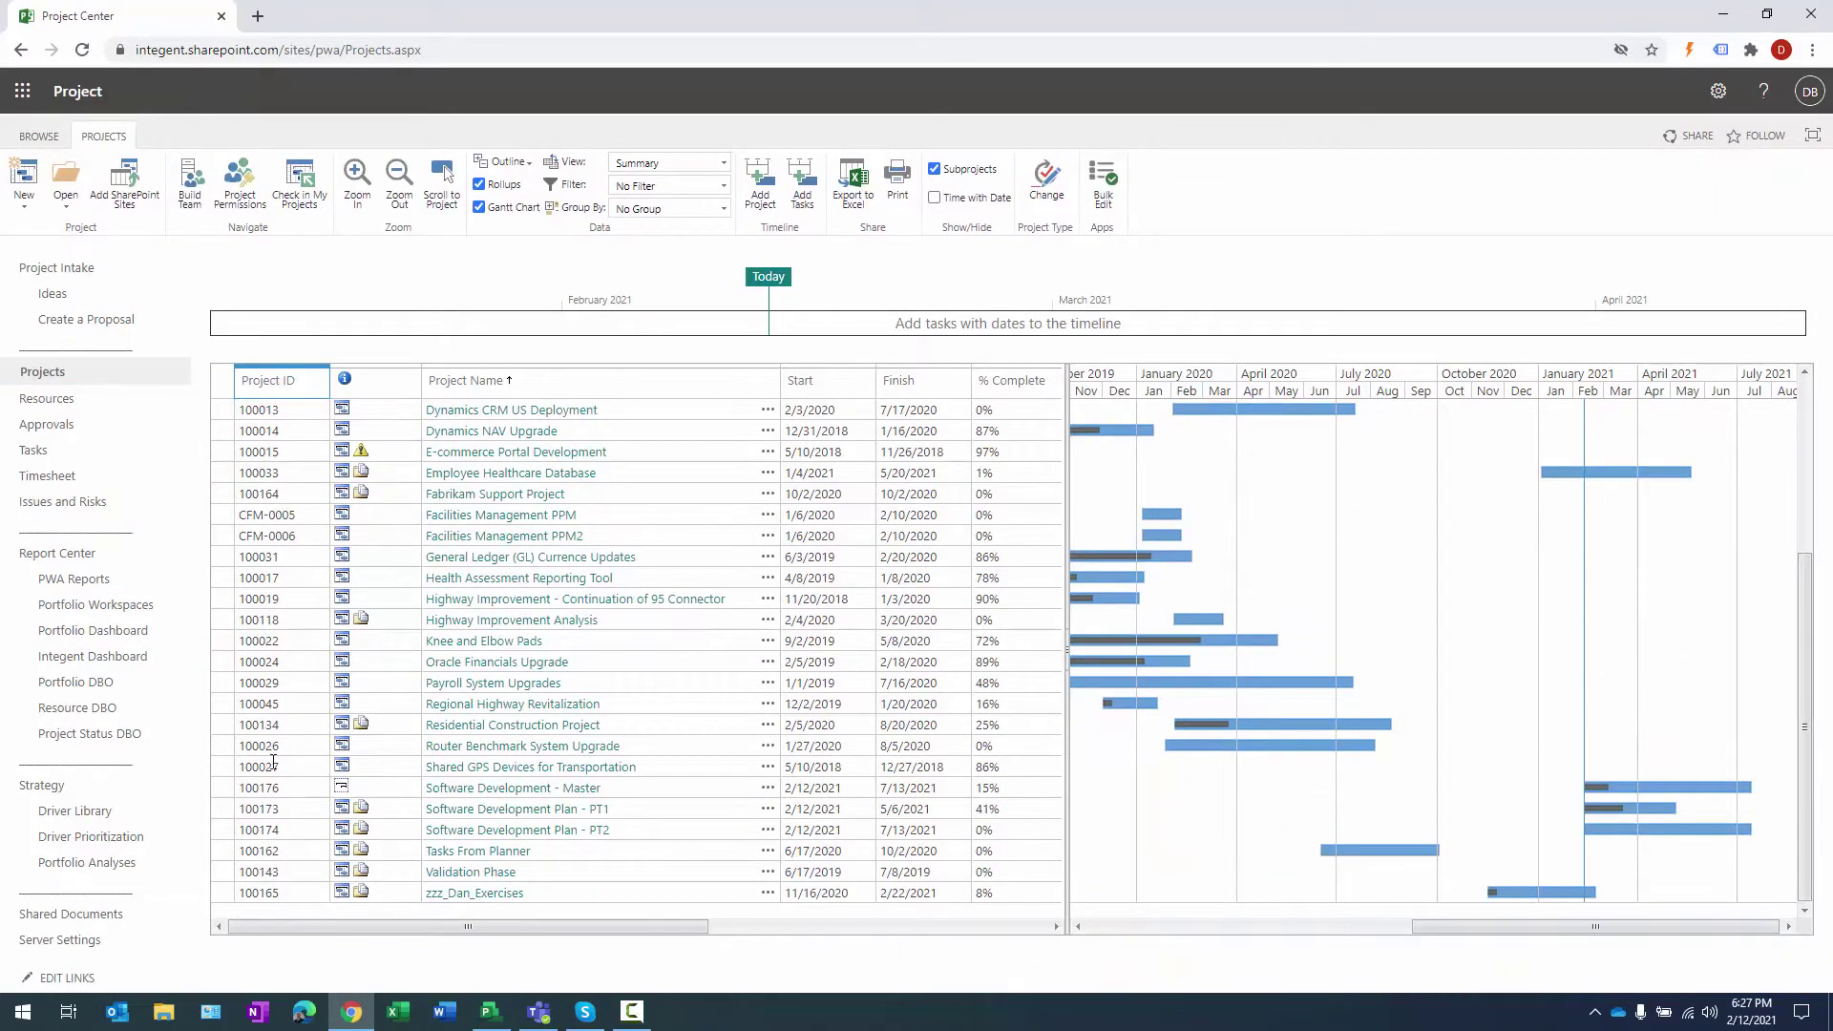
pyautogui.click(218, 789)
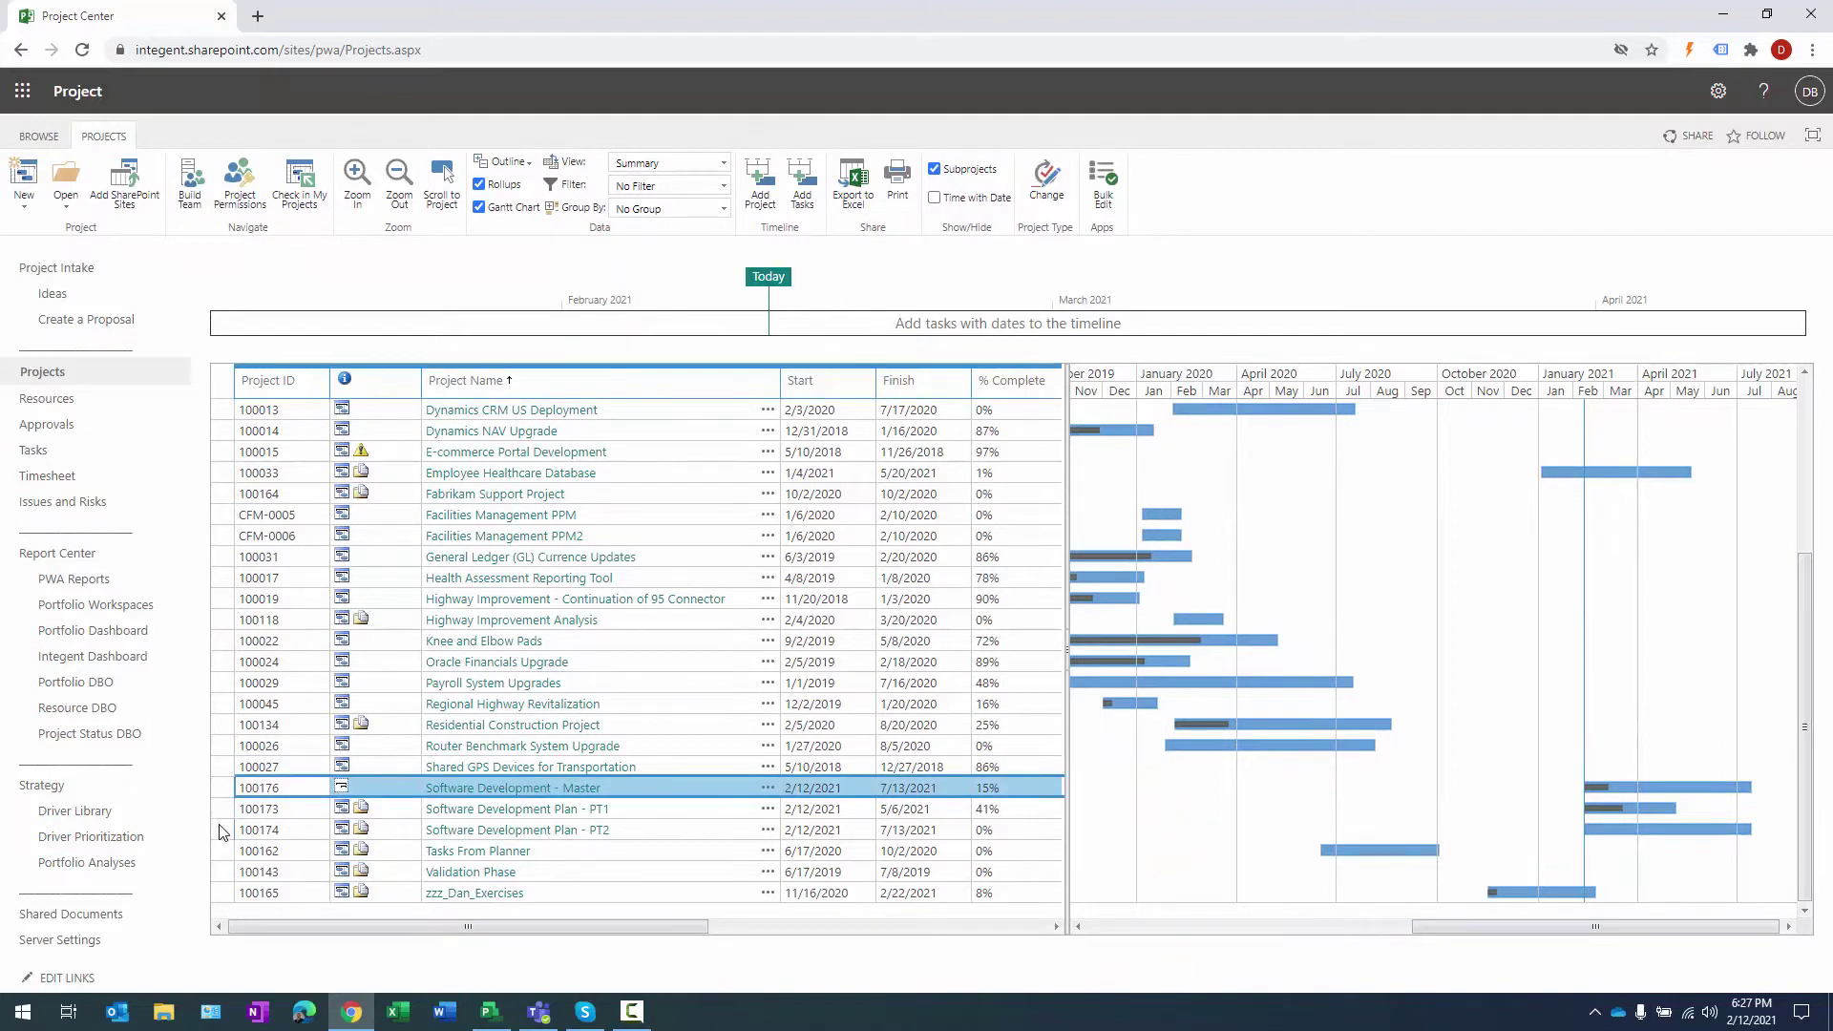
pyautogui.moveTo(219, 832); pyautogui.dragTo(222, 775)
pyautogui.click(221, 792)
pyautogui.click(223, 810)
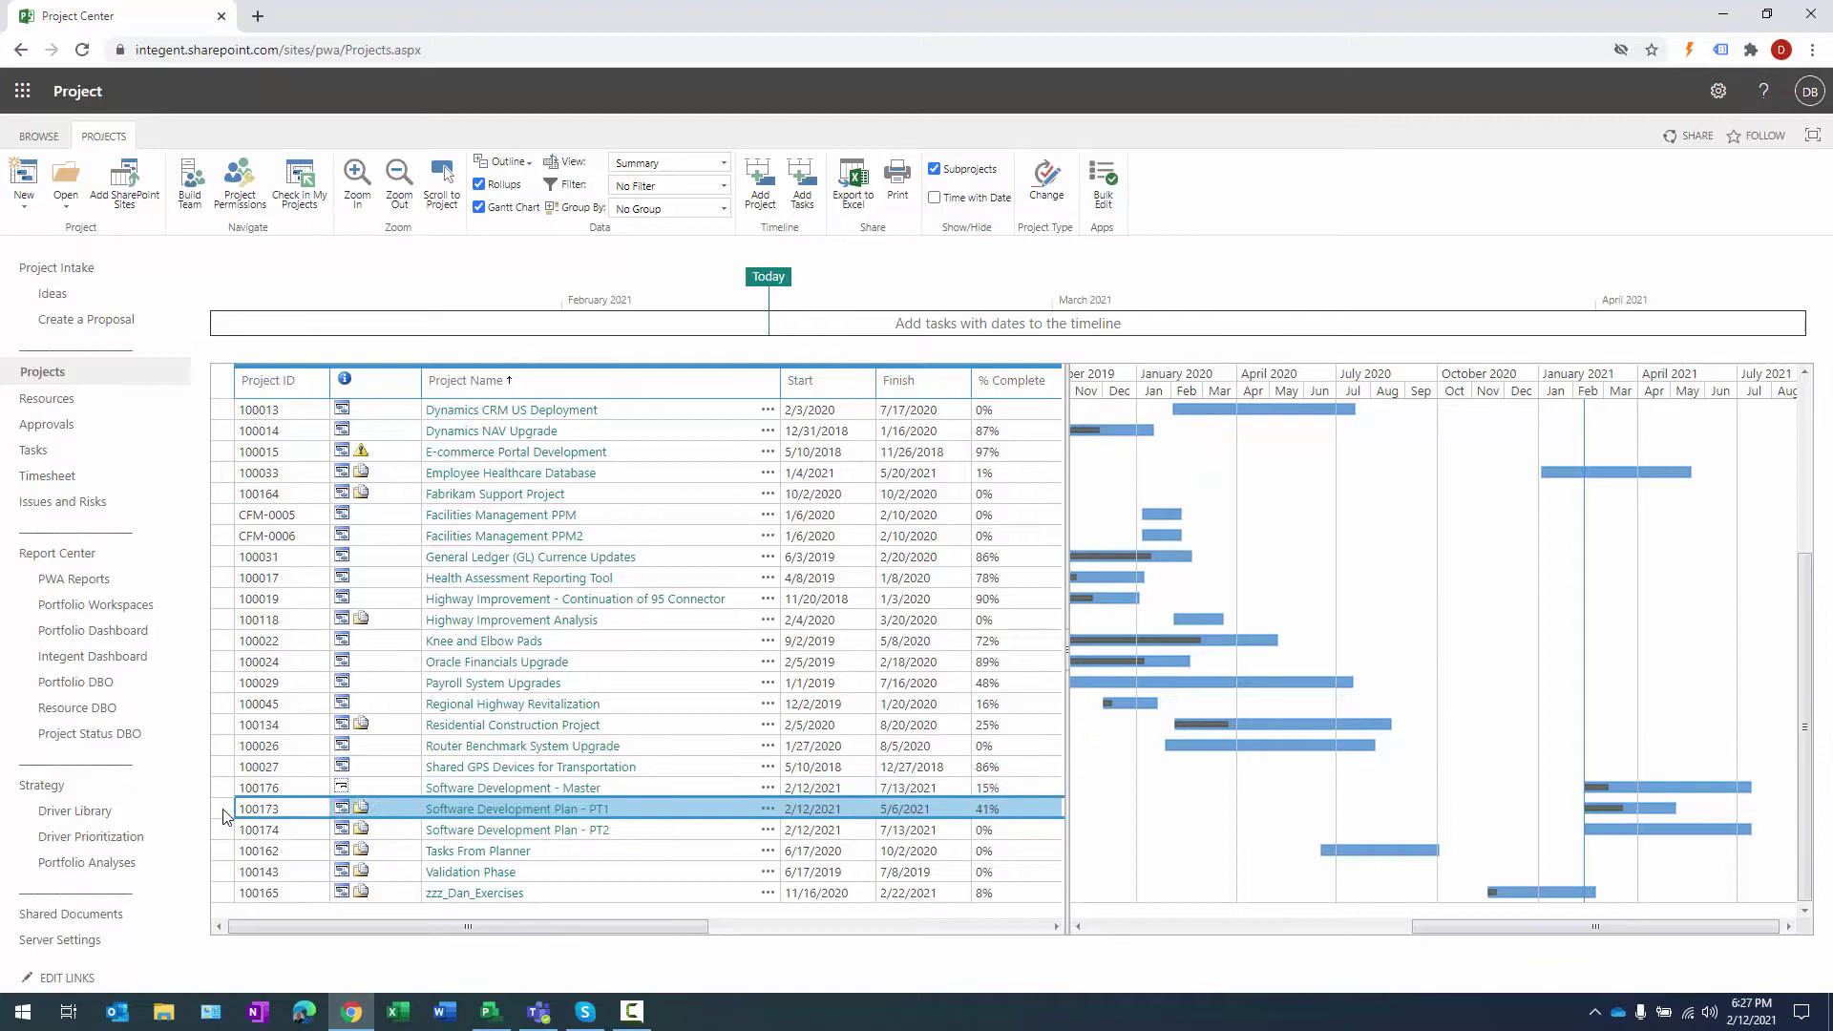
pyautogui.click(222, 831)
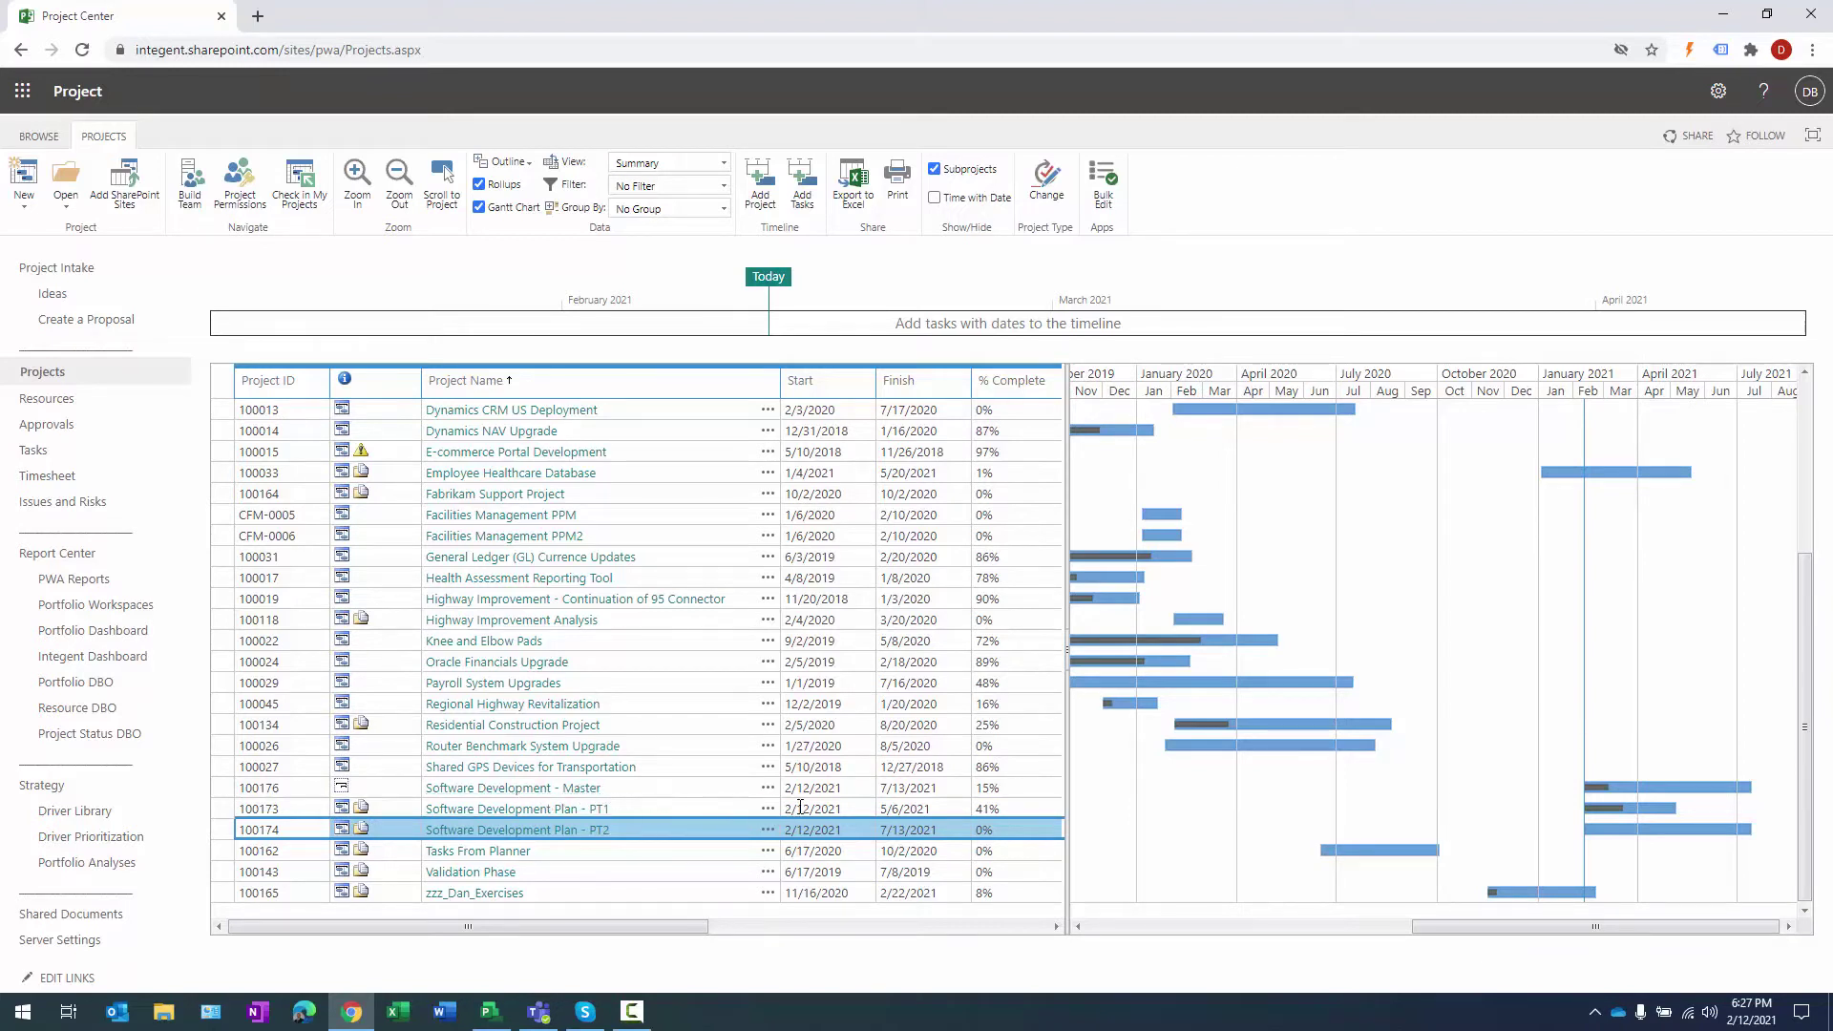
pyautogui.click(935, 812)
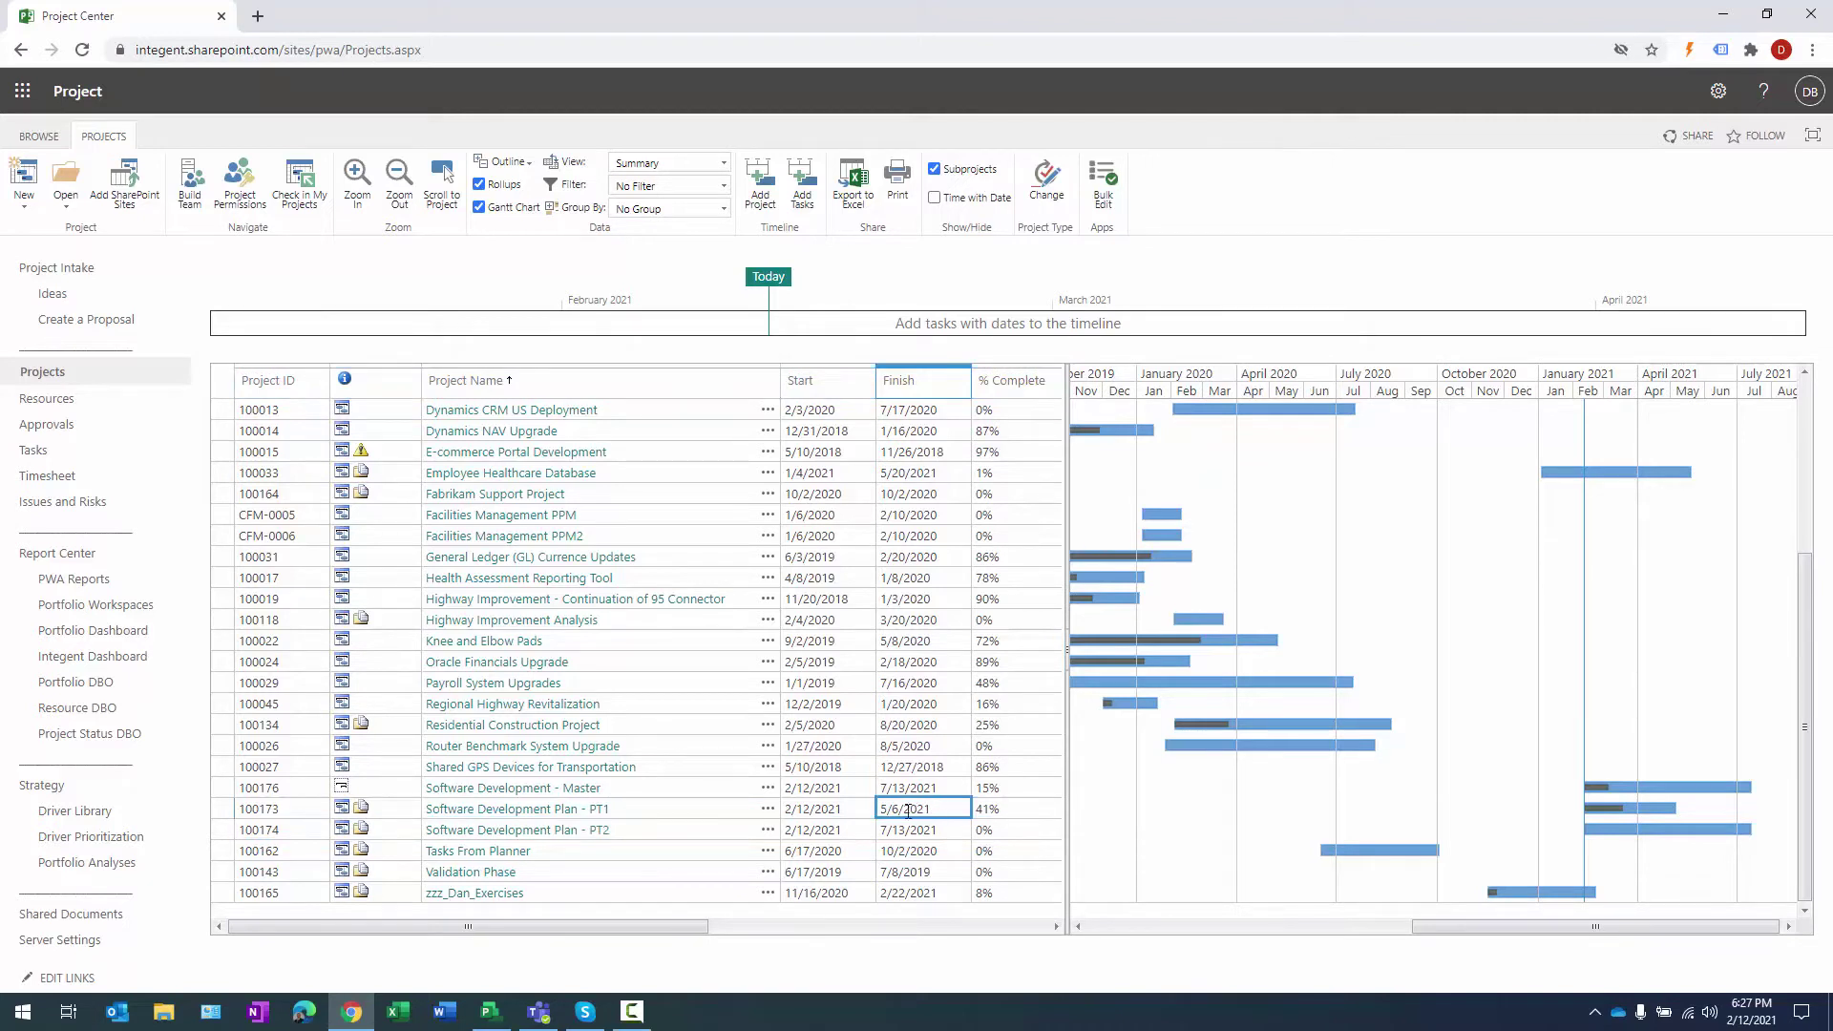
pyautogui.click(908, 829)
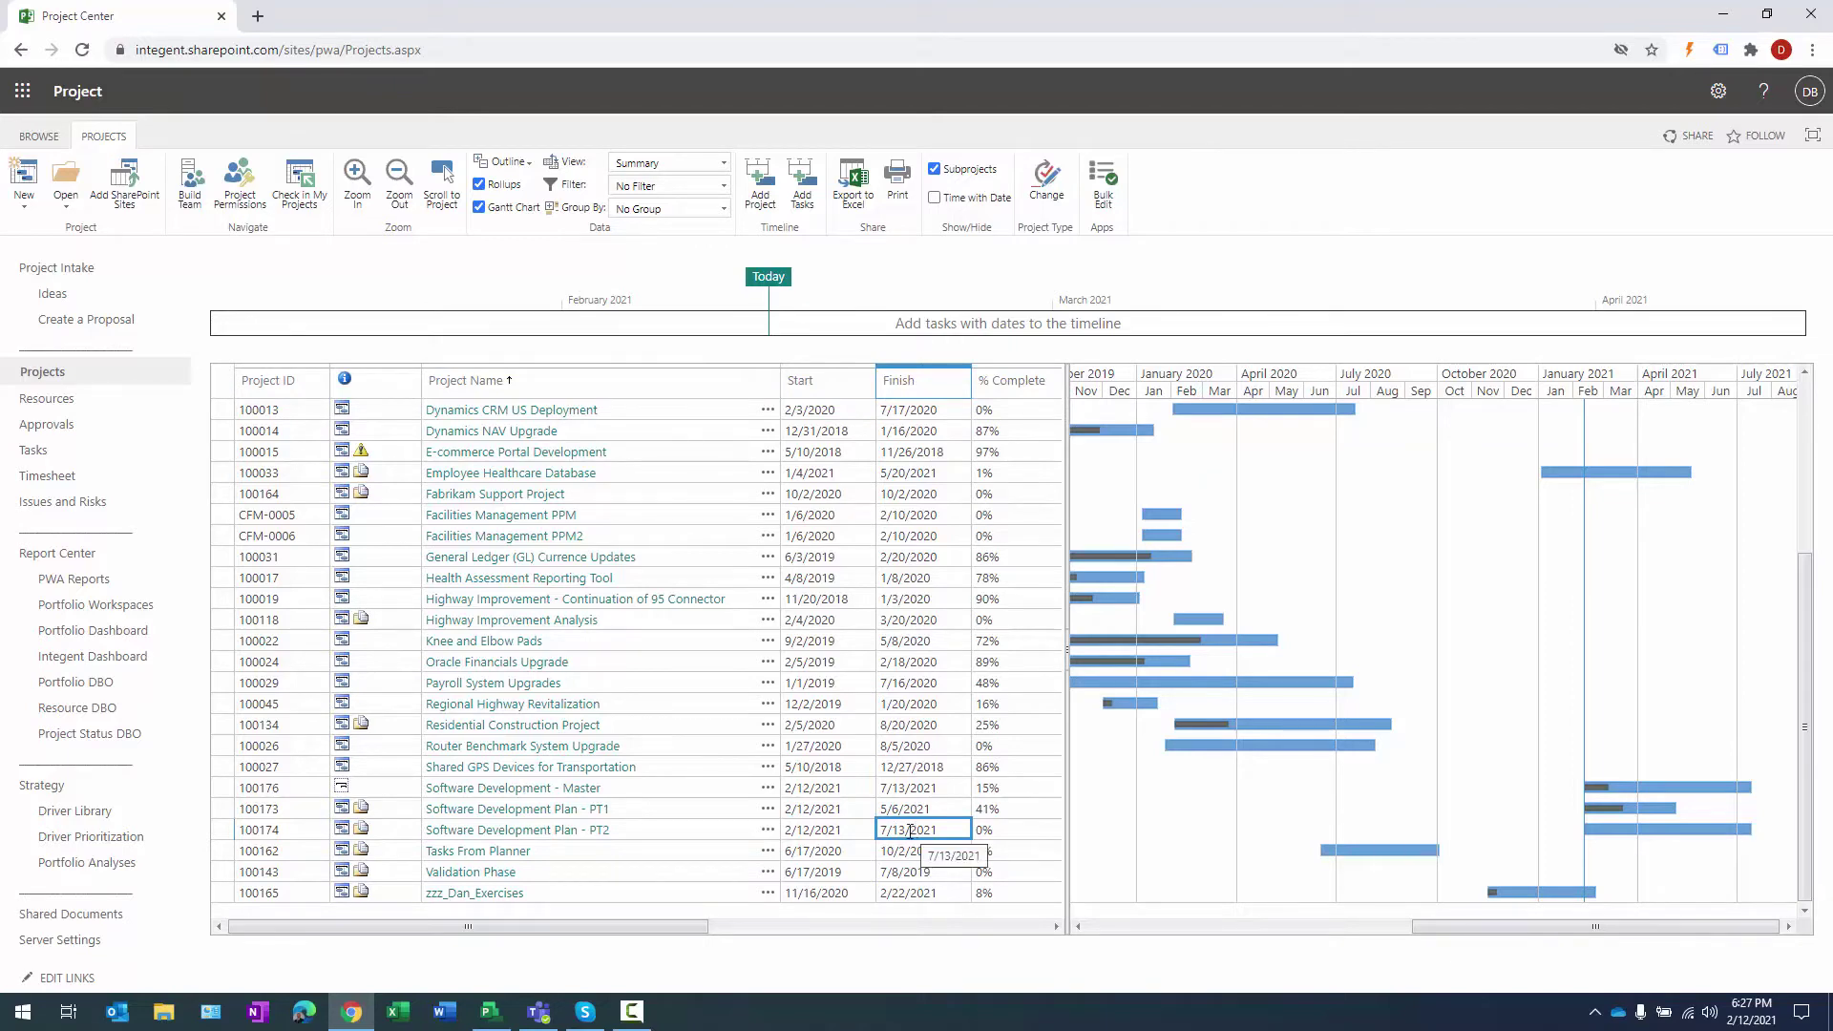
pyautogui.click(490, 1011)
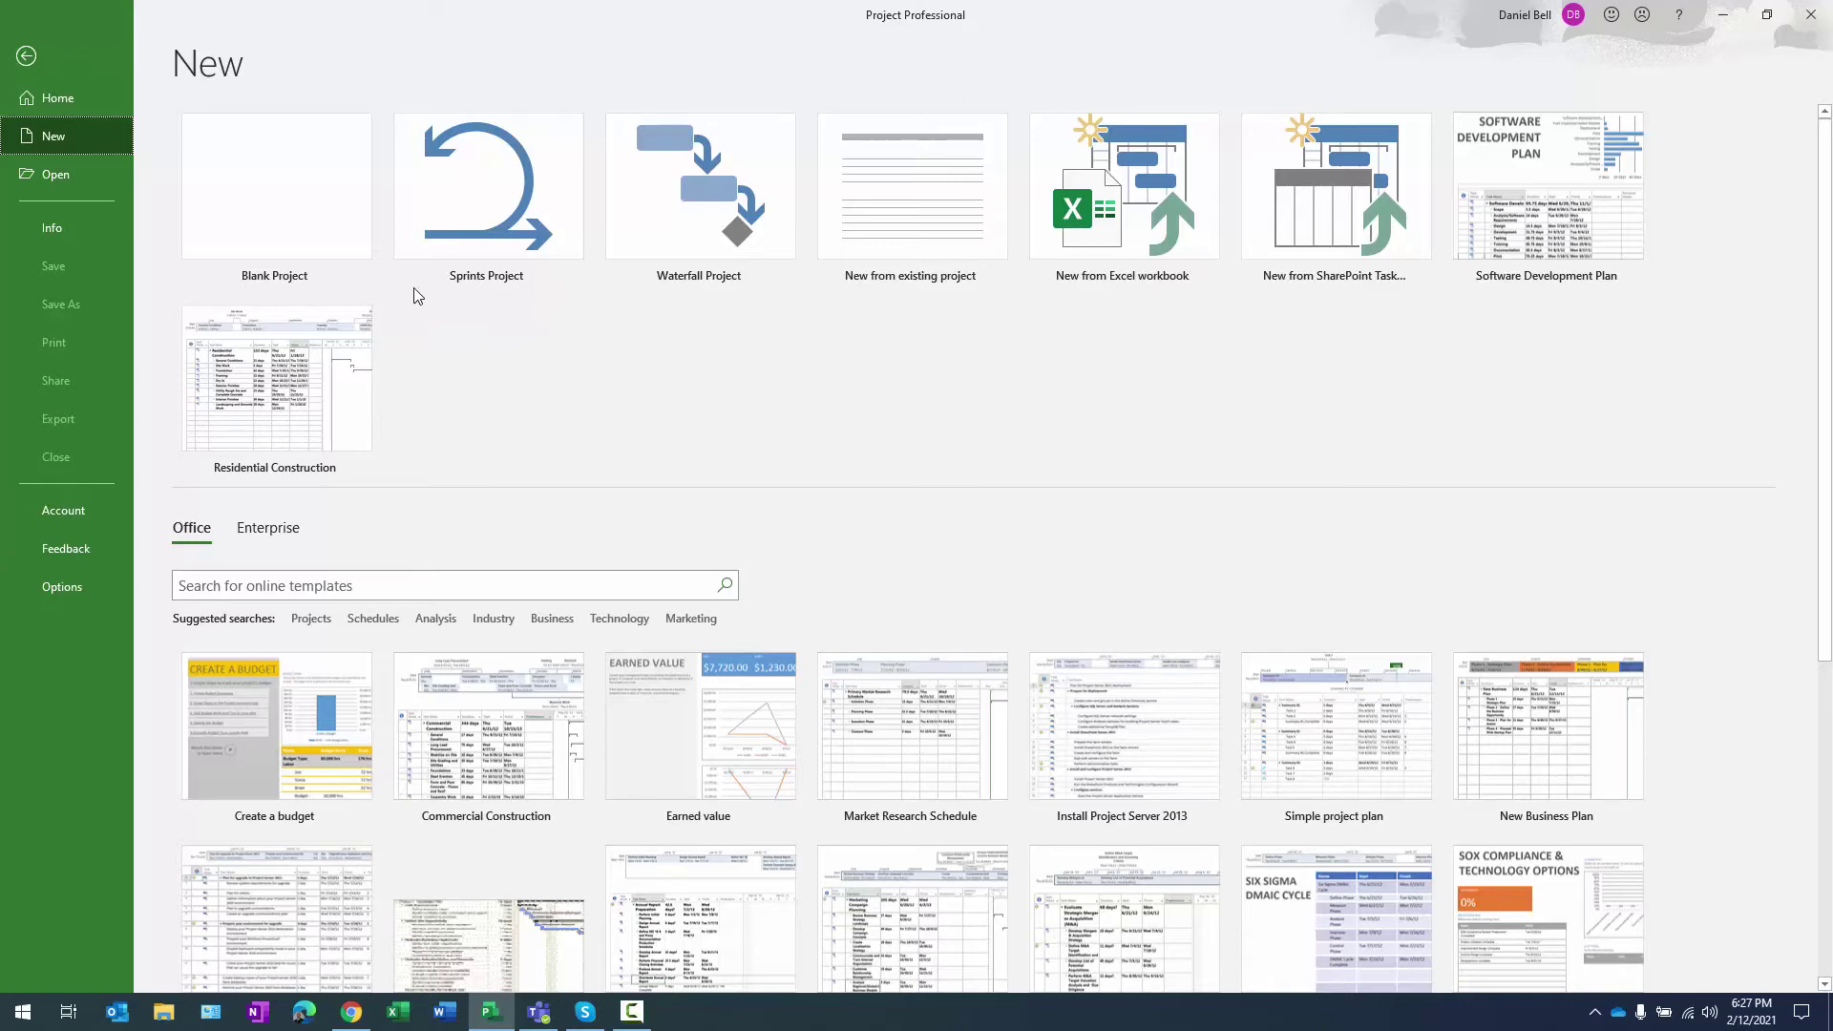
# Step: Open Software Development Plan - PT1 from the PWA - ROCK server
pyautogui.click(54, 181)
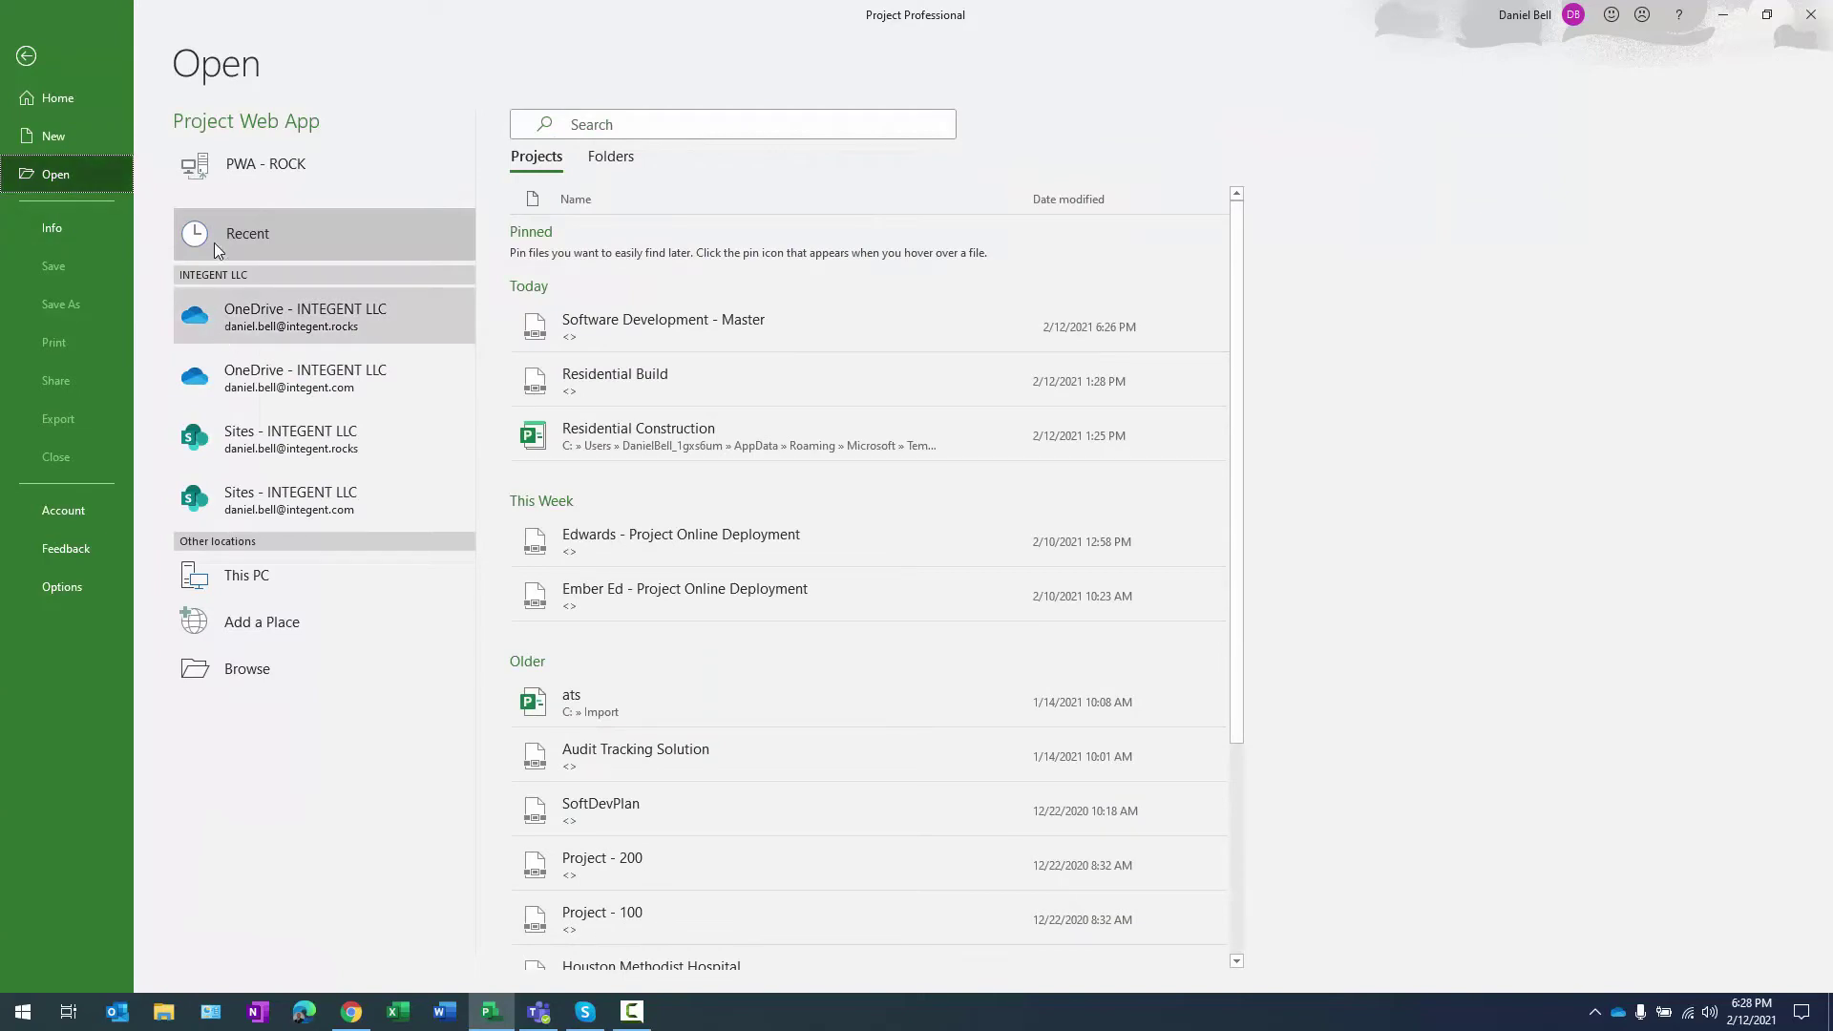
pyautogui.click(267, 163)
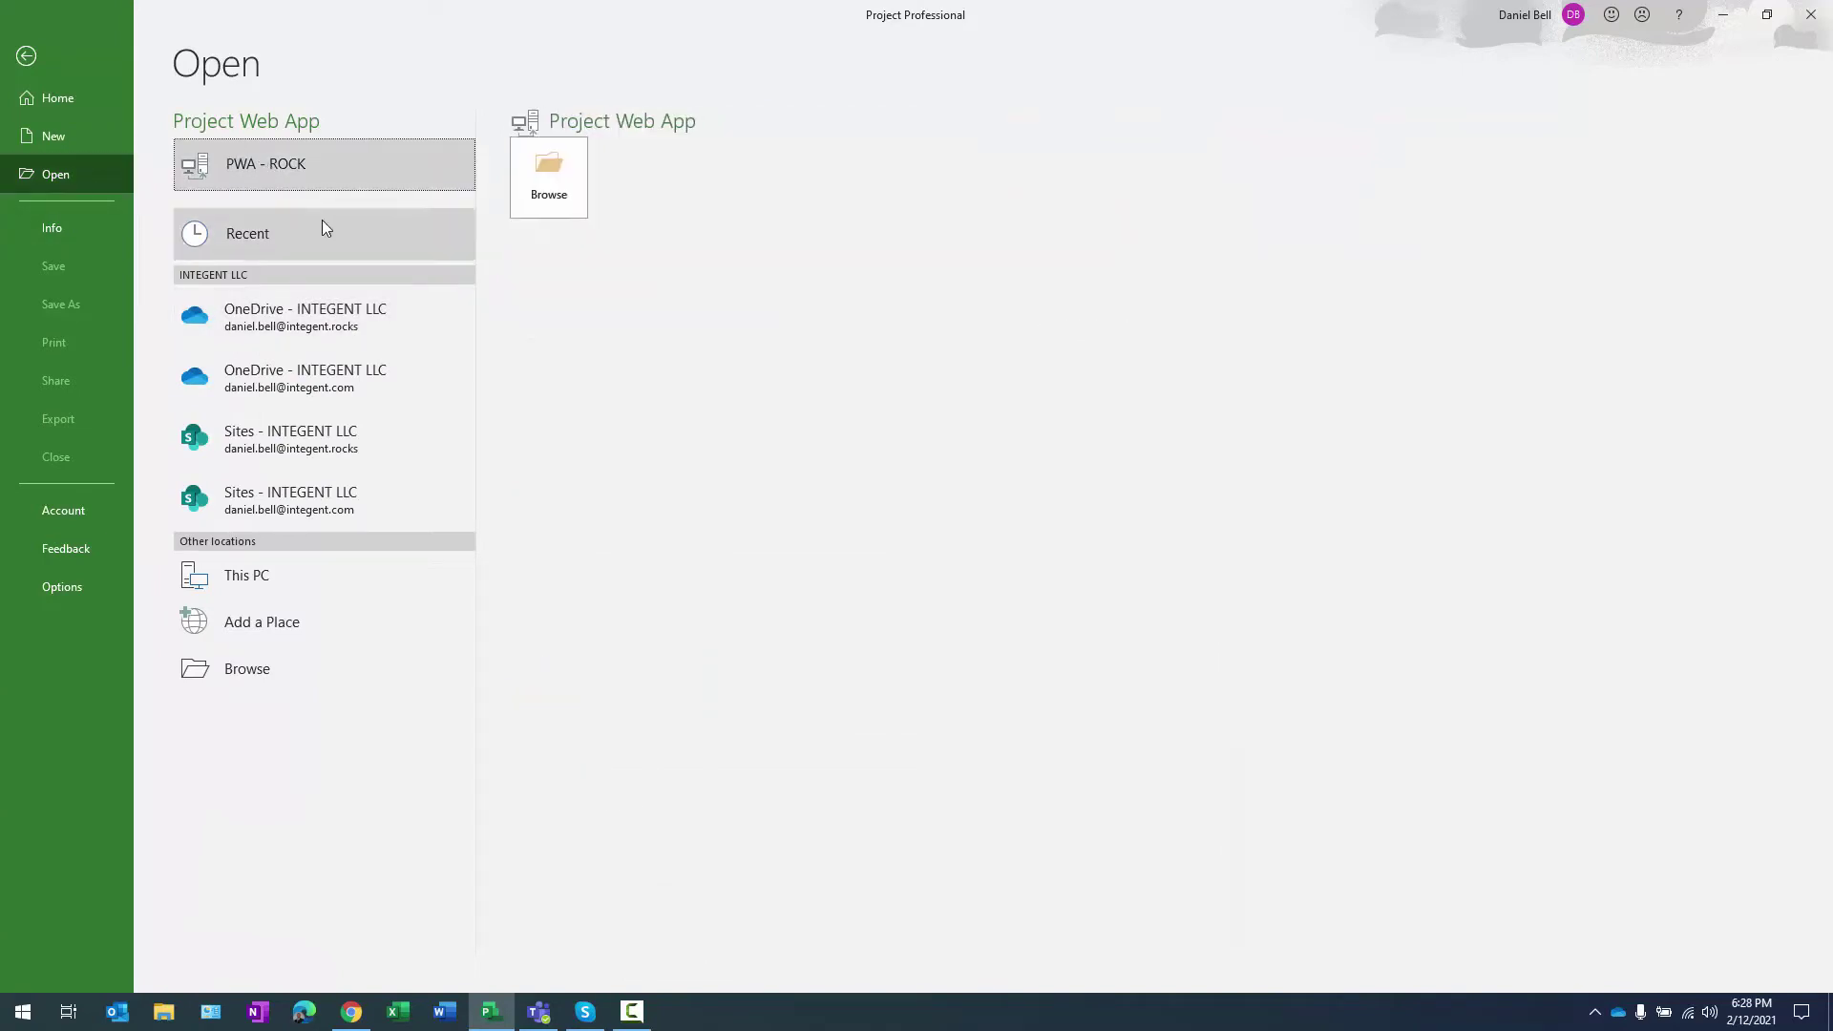
pyautogui.click(540, 181)
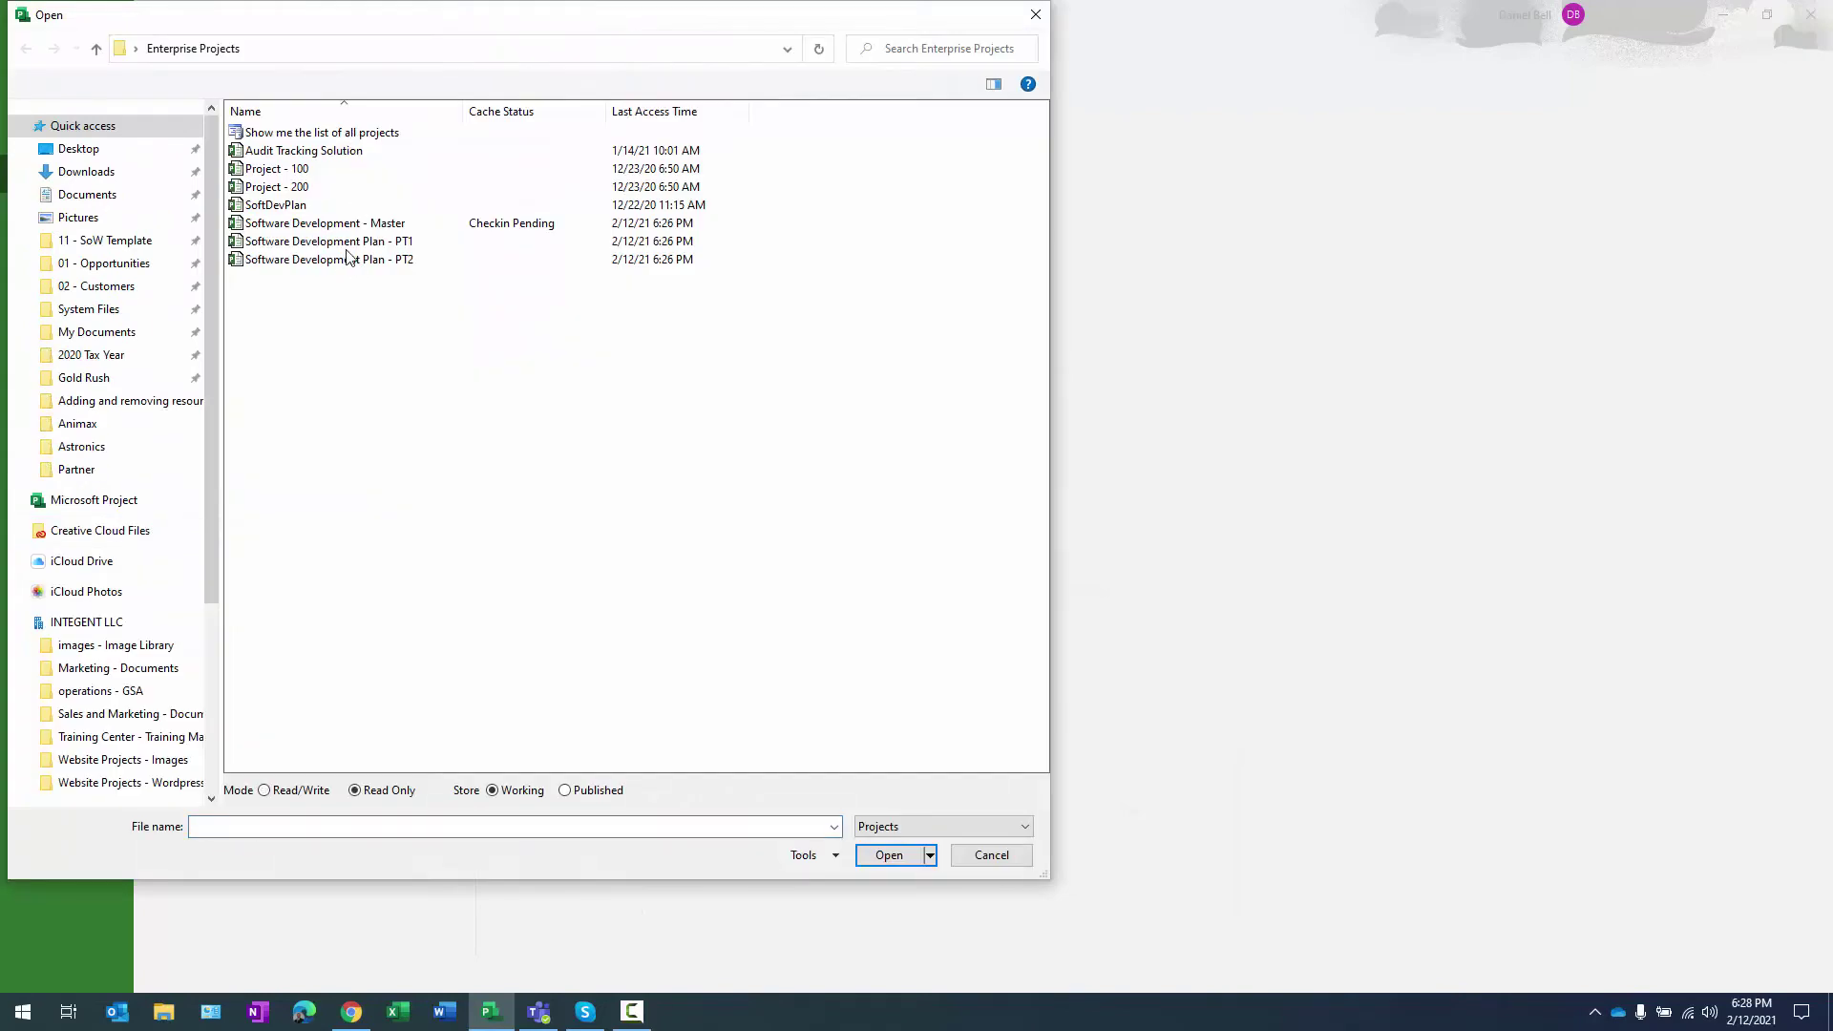
pyautogui.click(334, 242)
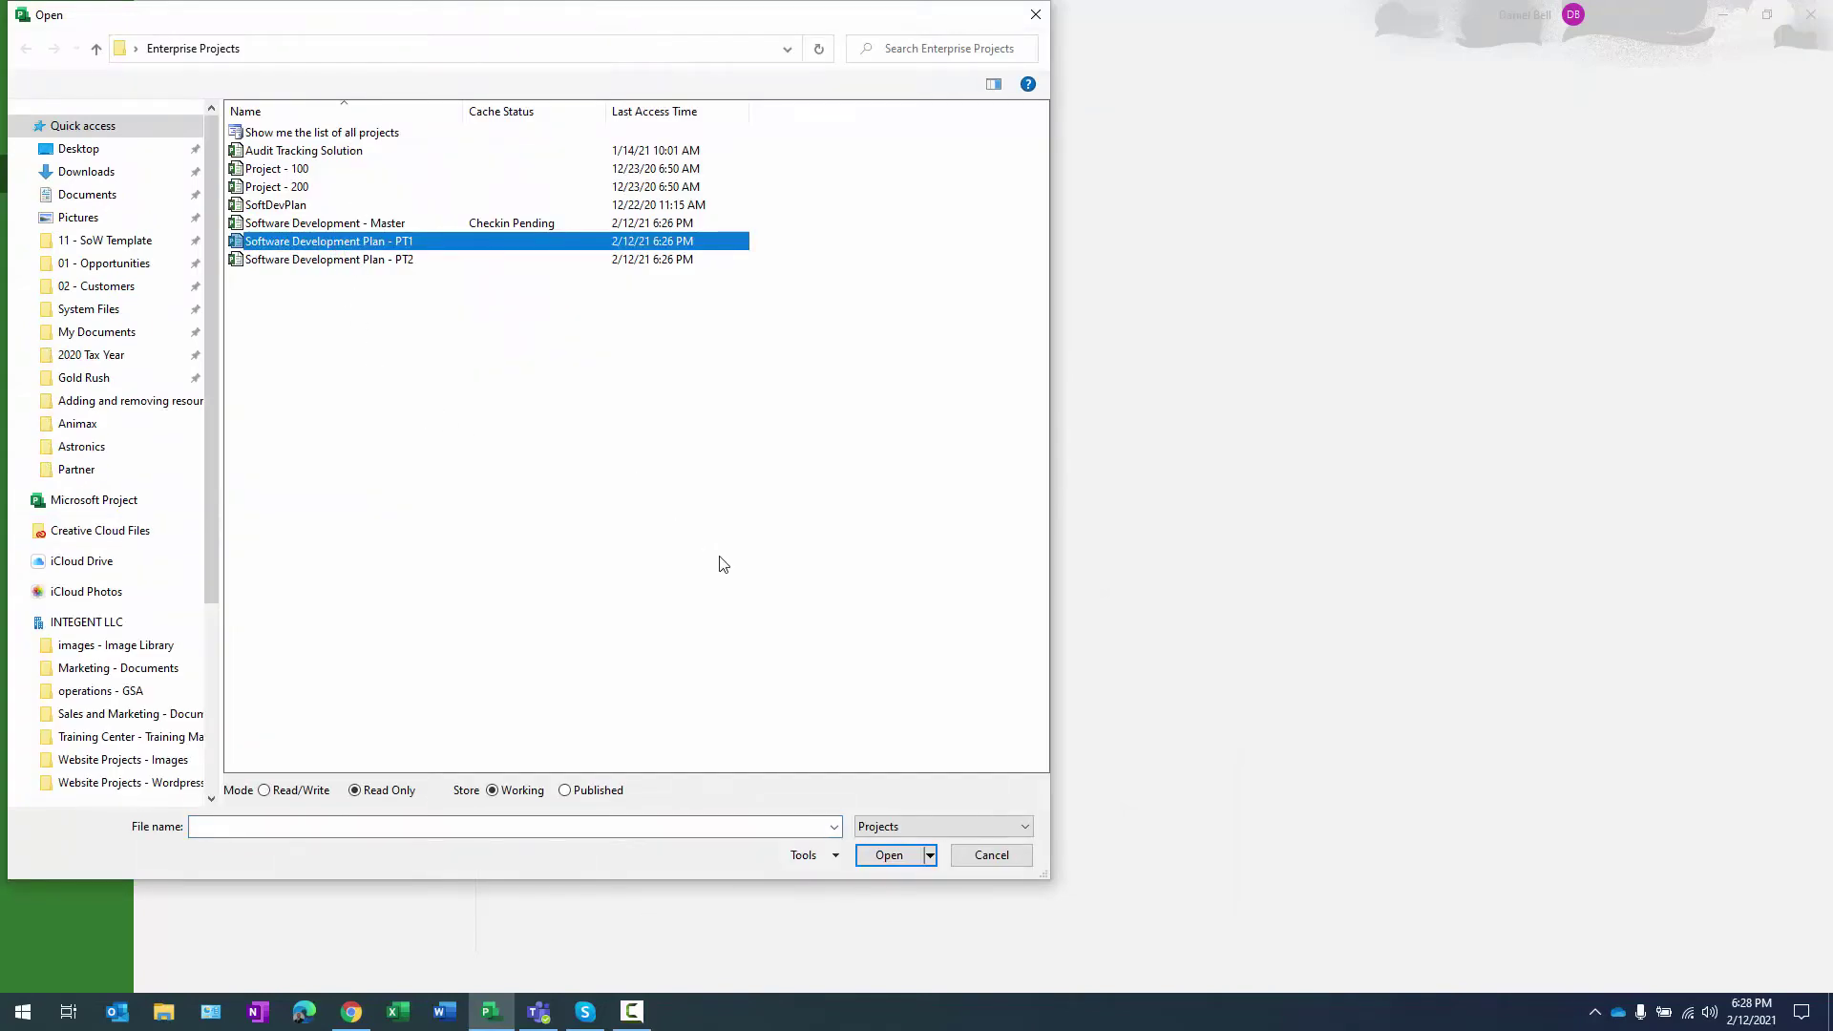
pyautogui.click(889, 854)
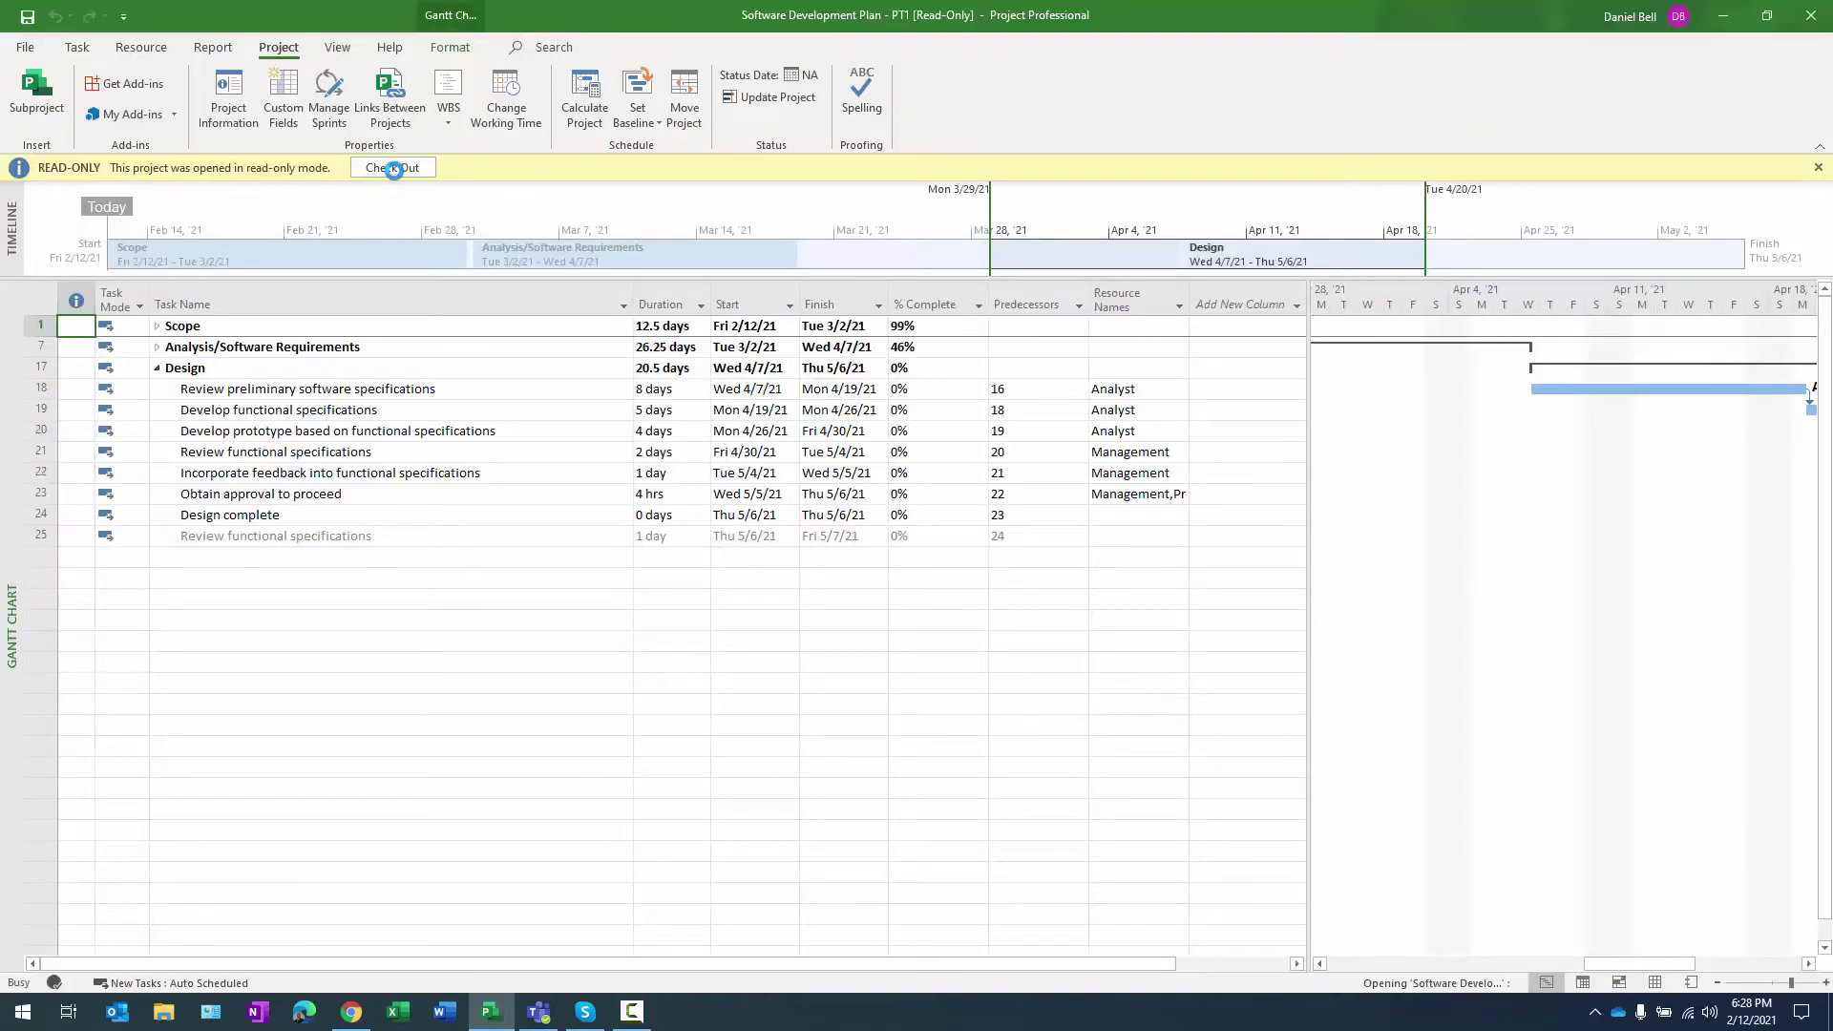
# Step: Check out PT1 and expand the Analysis/Software Requirements phase
pyautogui.click(392, 169)
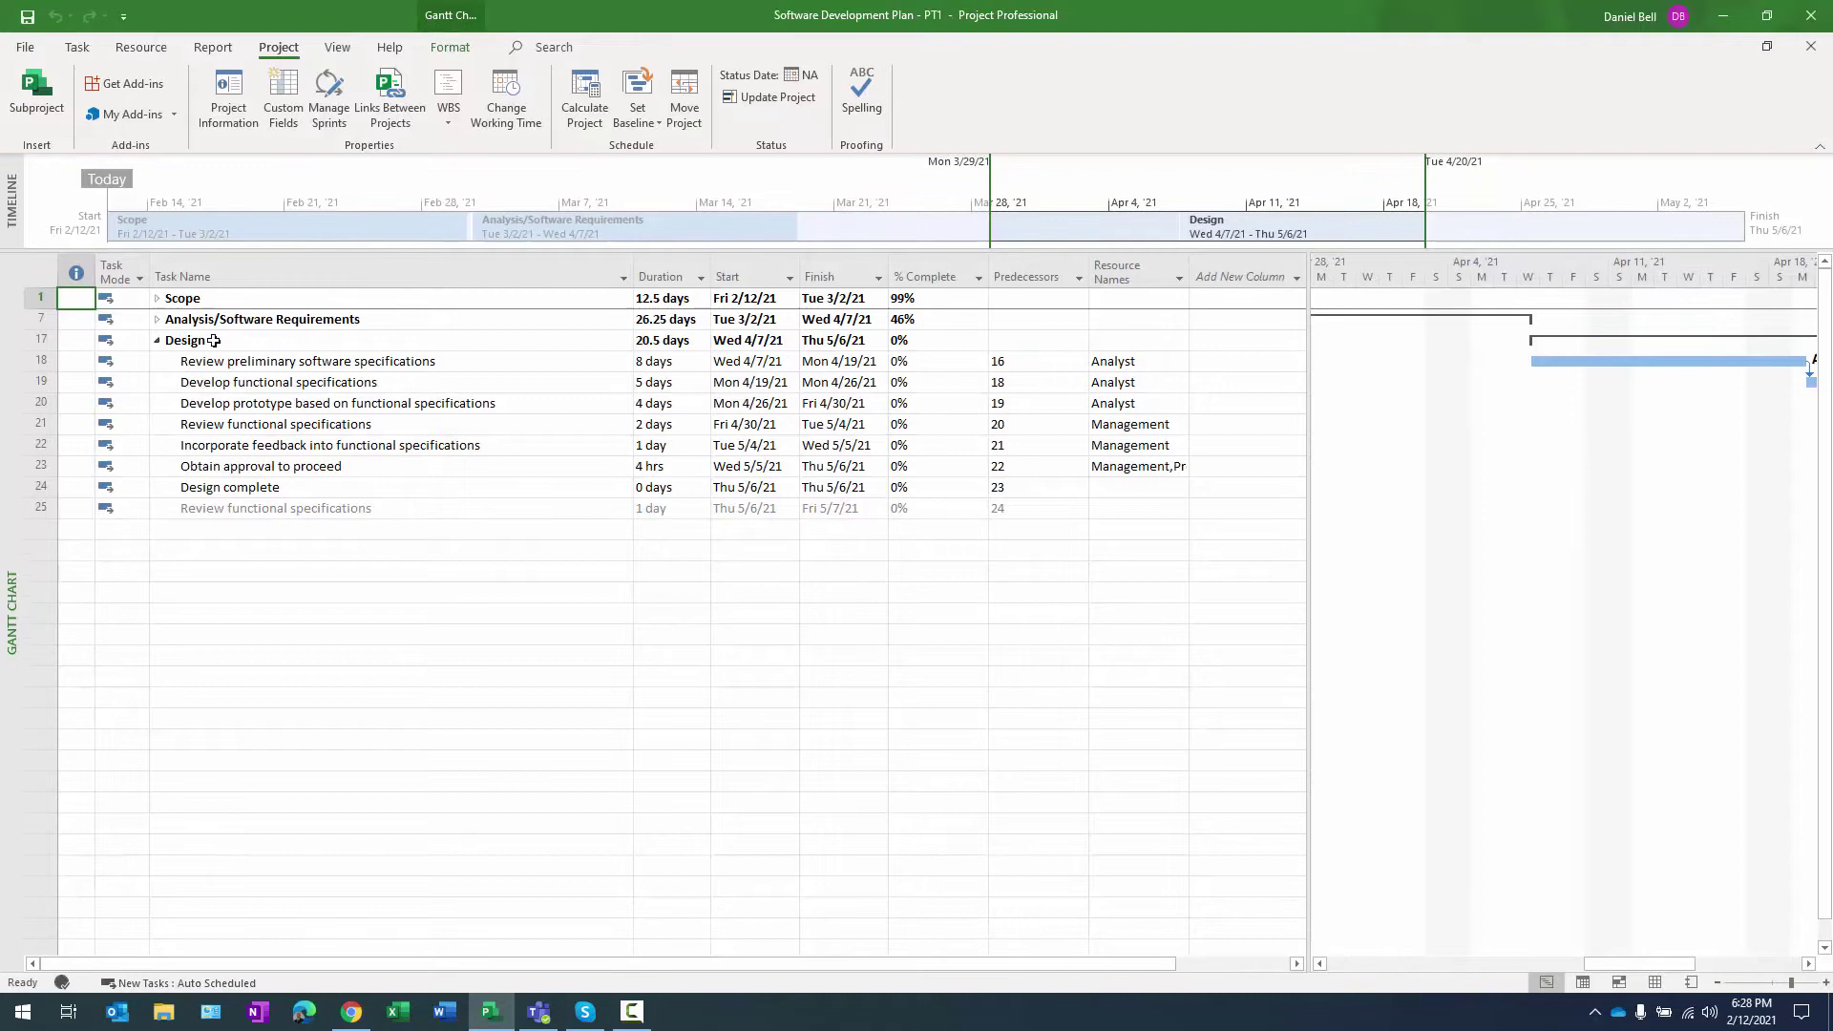
pyautogui.click(157, 340)
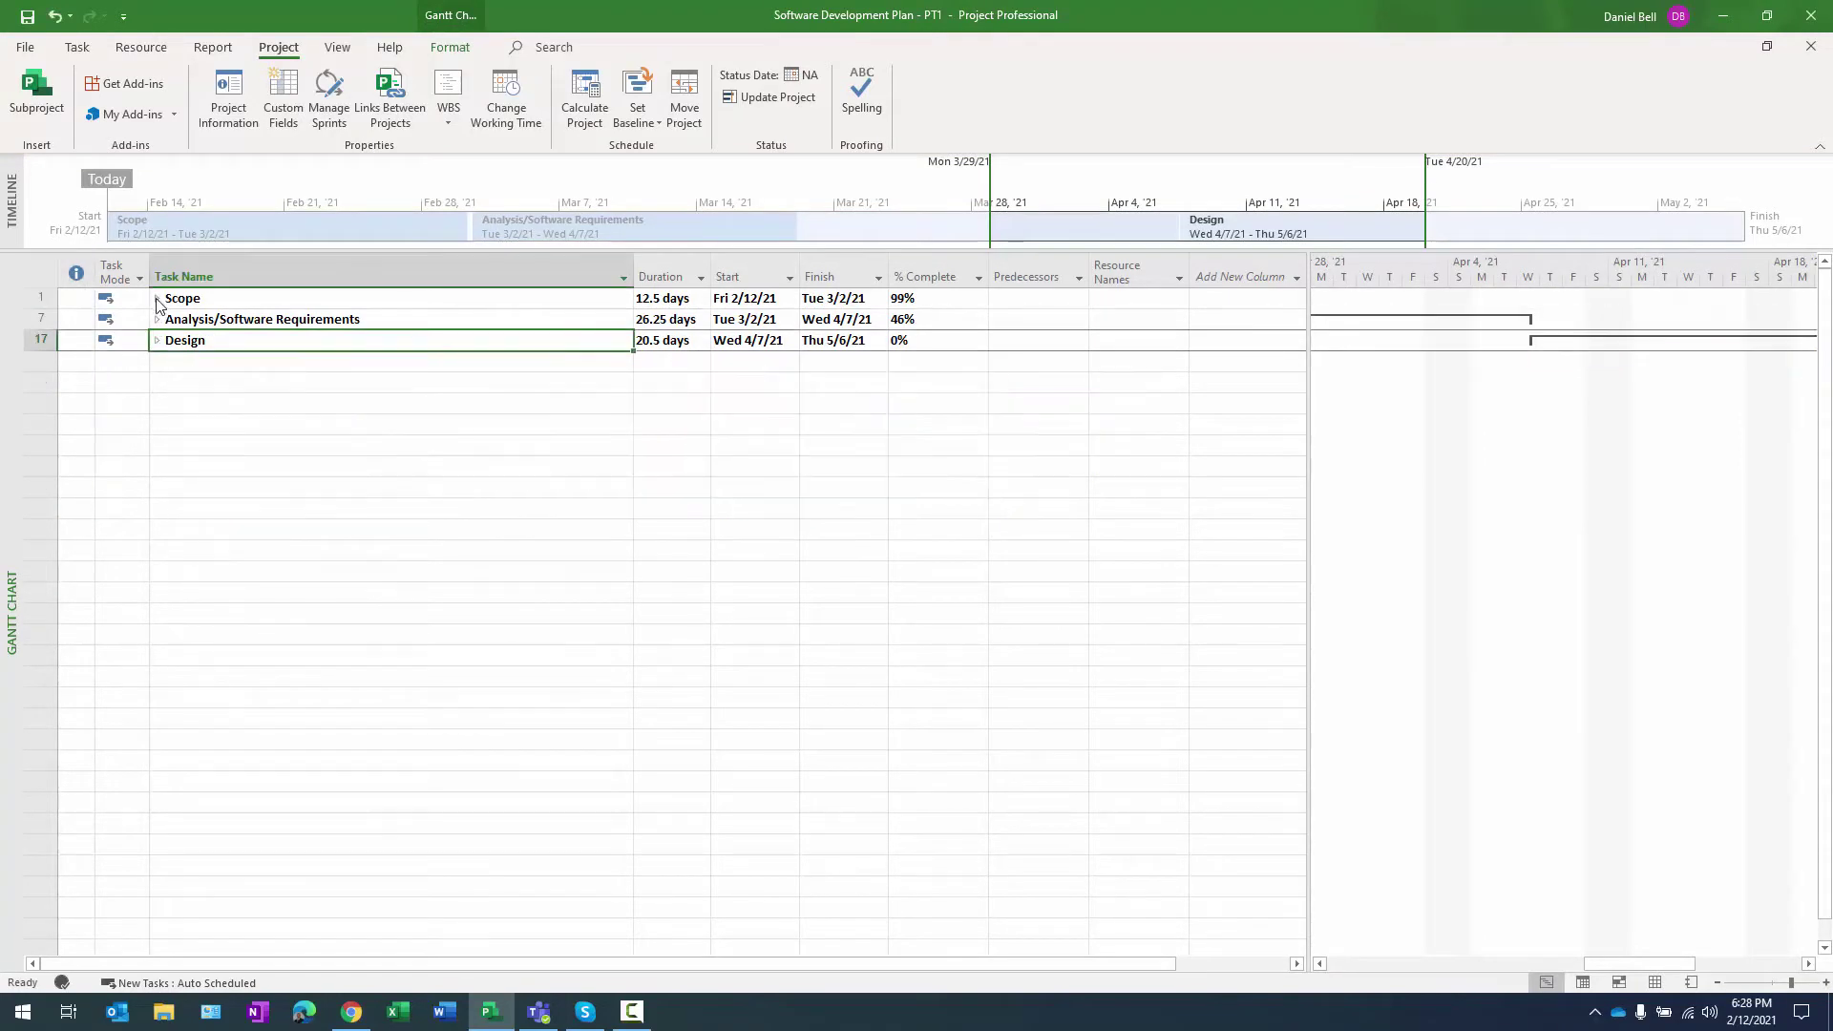
pyautogui.click(157, 298)
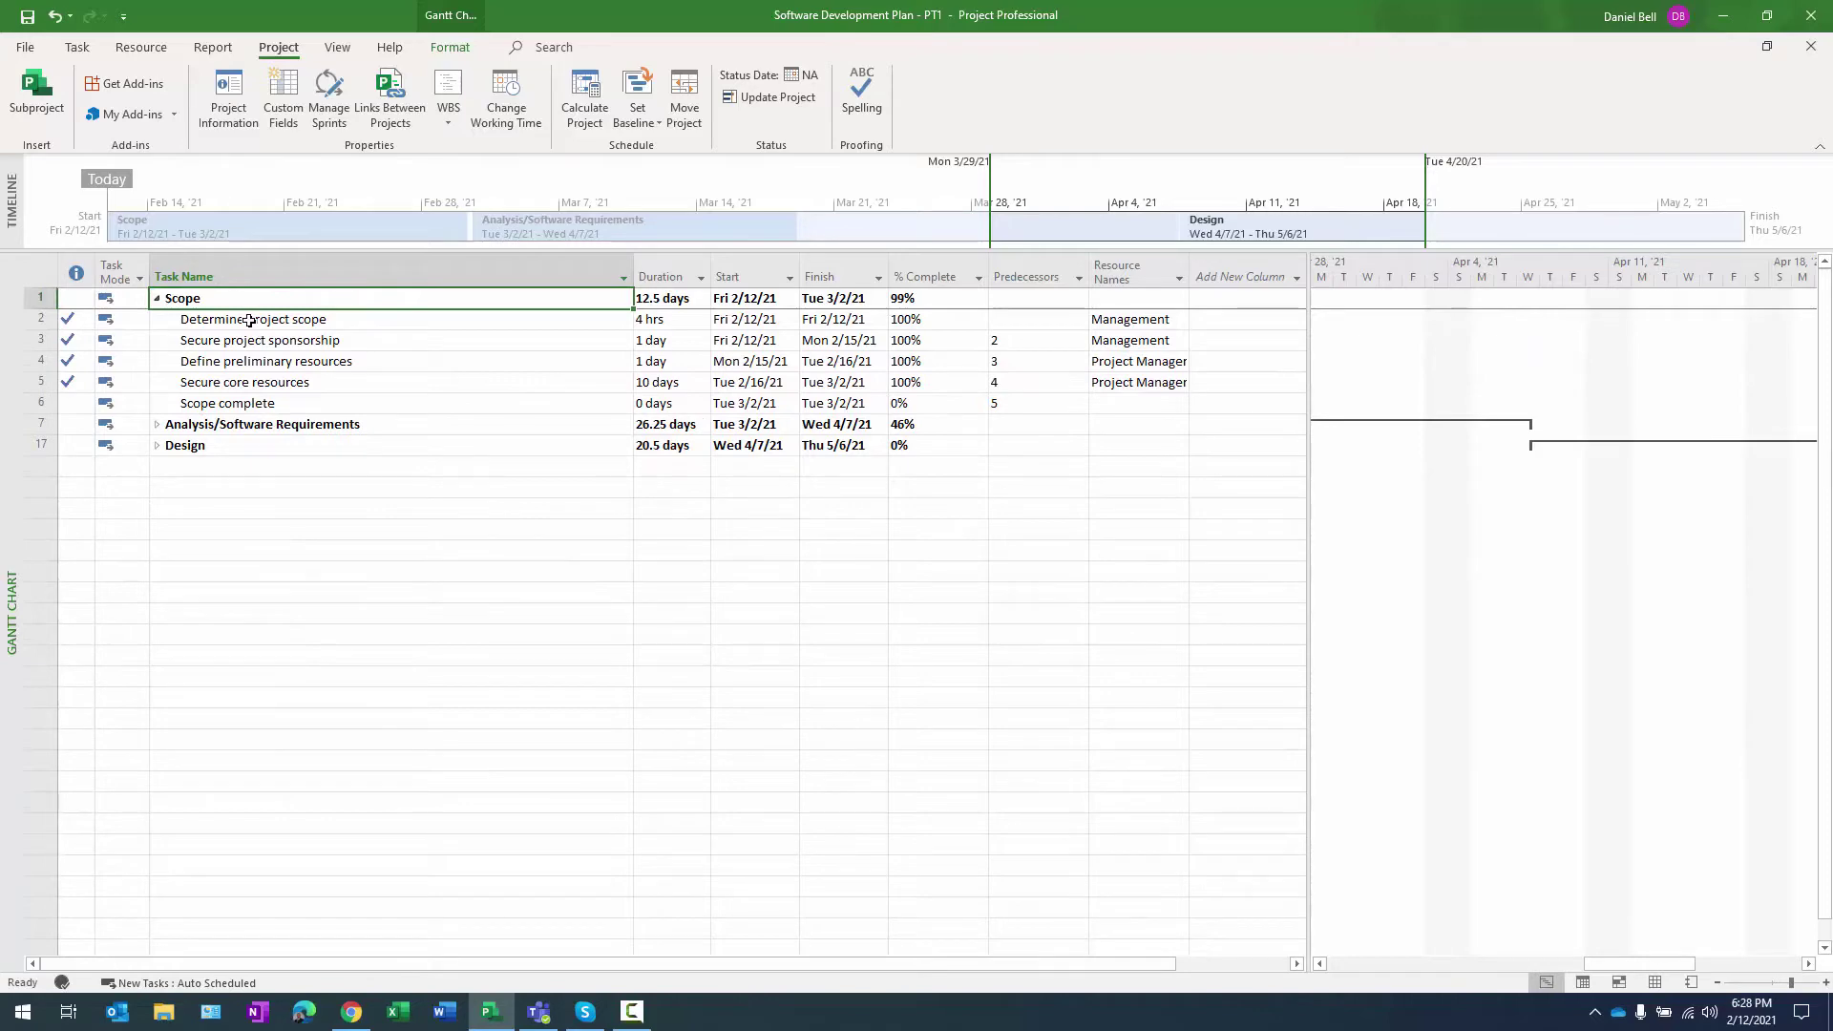
pyautogui.click(156, 298)
pyautogui.click(157, 319)
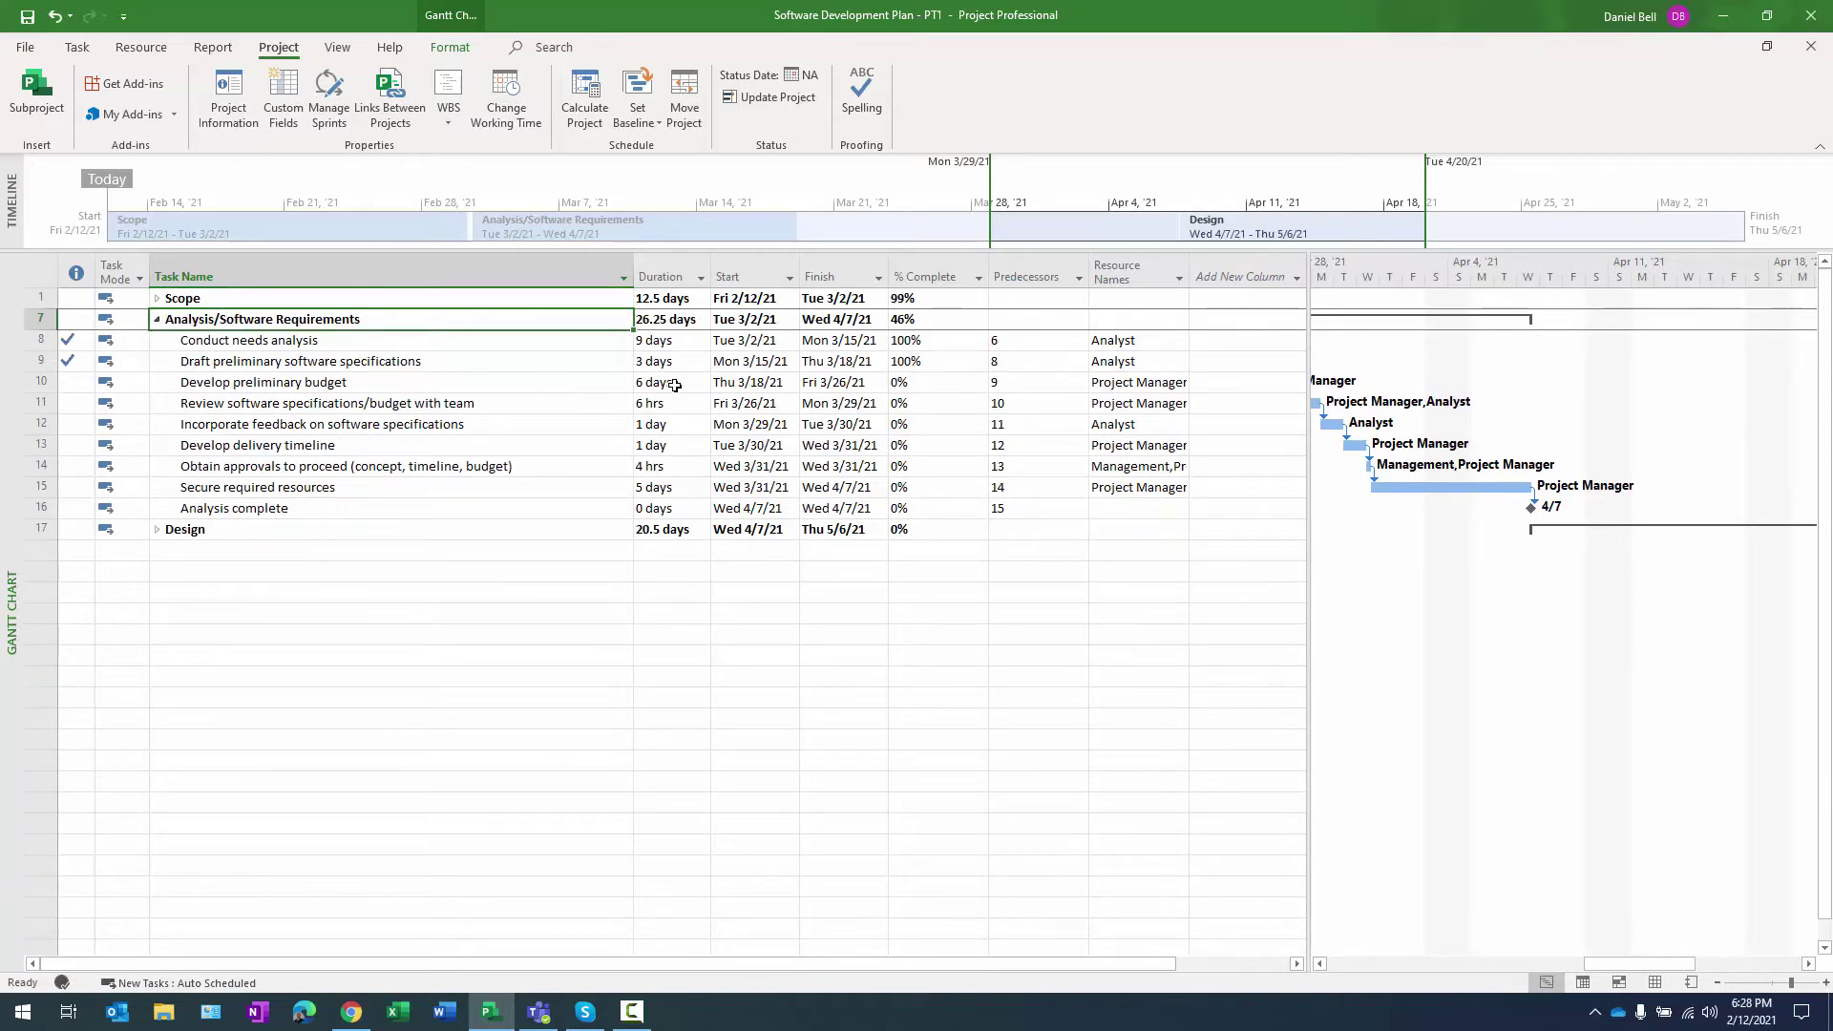
# Step: Set Develop preliminary budget to 30% complete and a 10-day duration
pyautogui.click(980, 386)
pyautogui.click(980, 378)
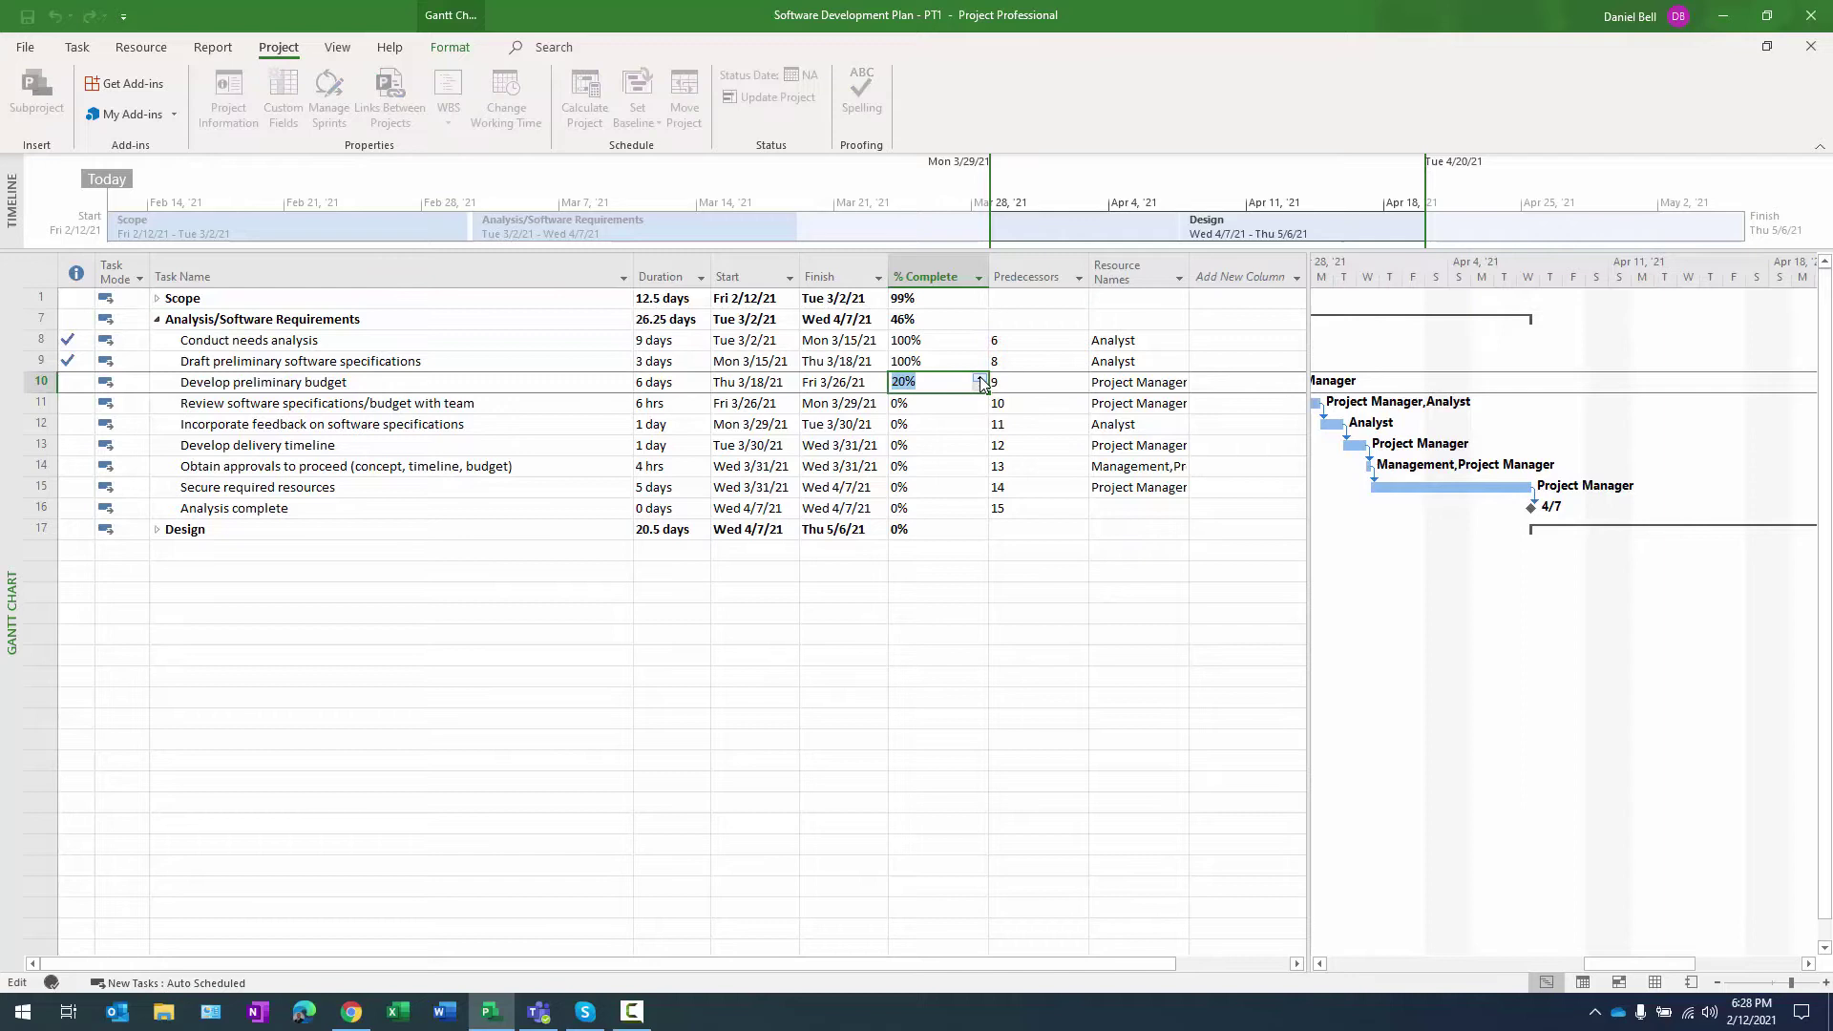
pyautogui.click(980, 378)
pyautogui.click(573, 381)
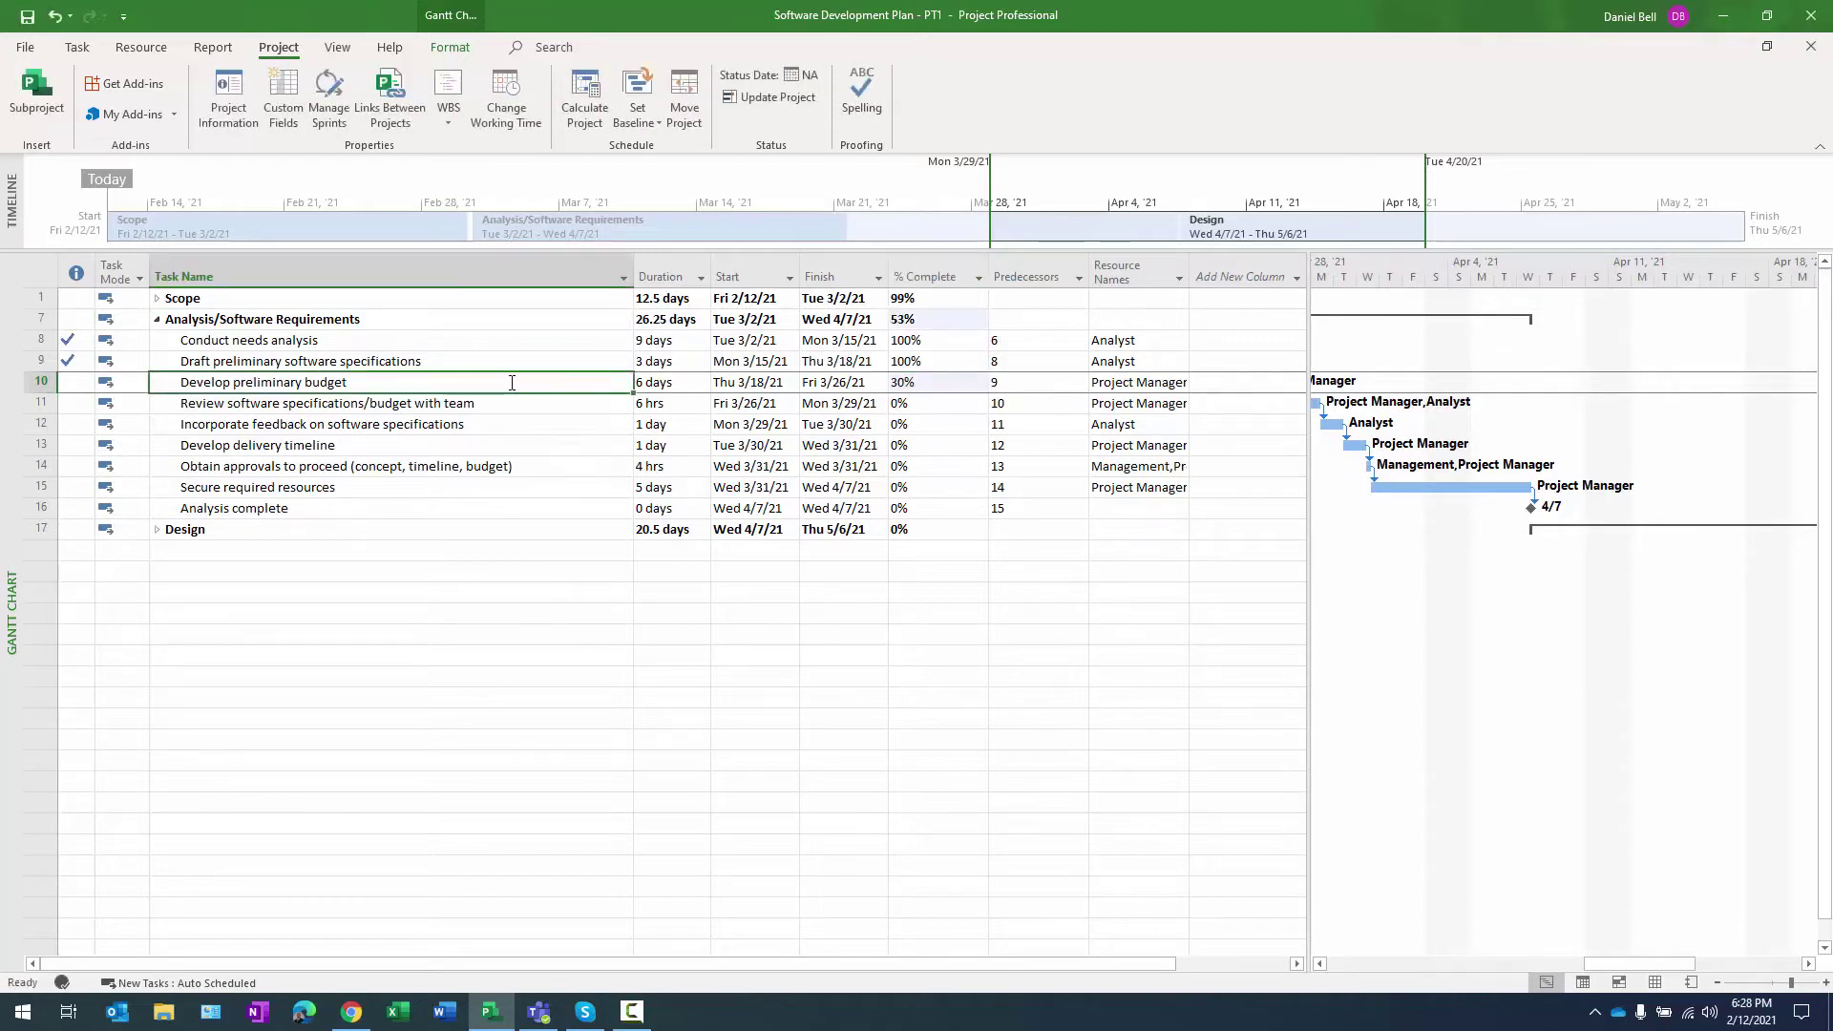
pyautogui.click(685, 382)
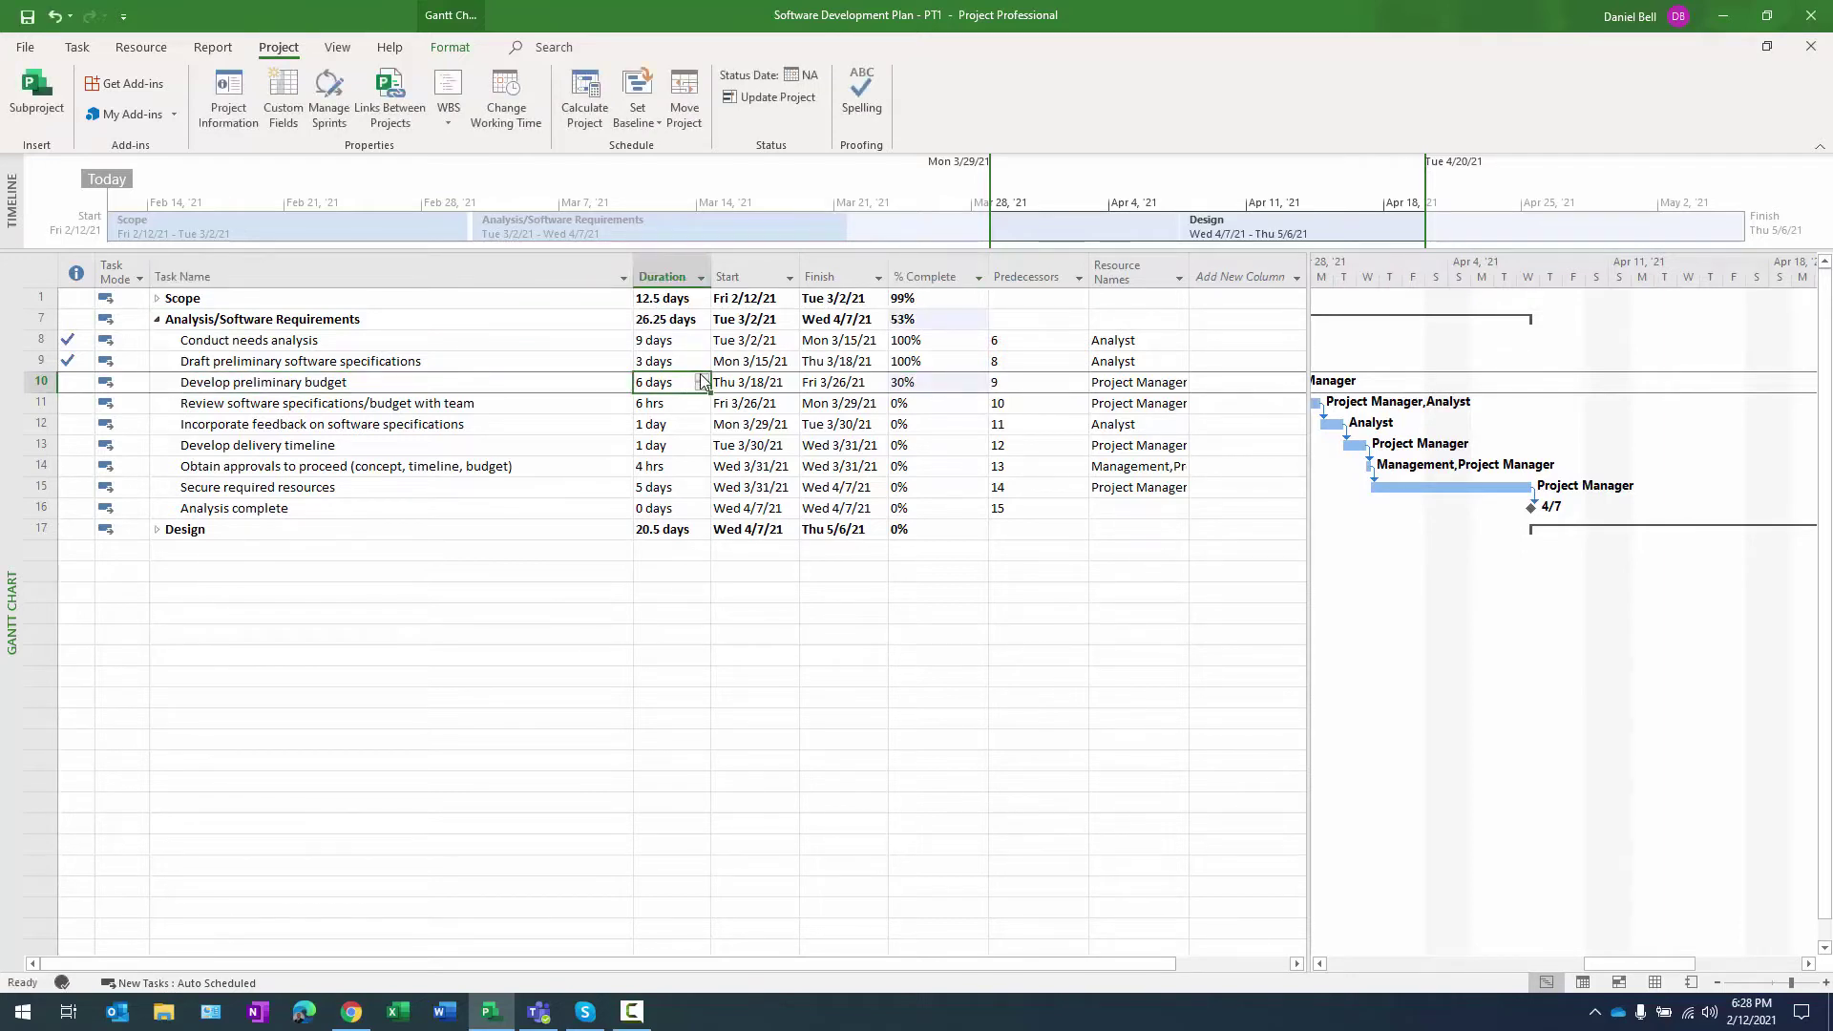
pyautogui.click(701, 378)
pyautogui.click(702, 378)
pyautogui.click(701, 378)
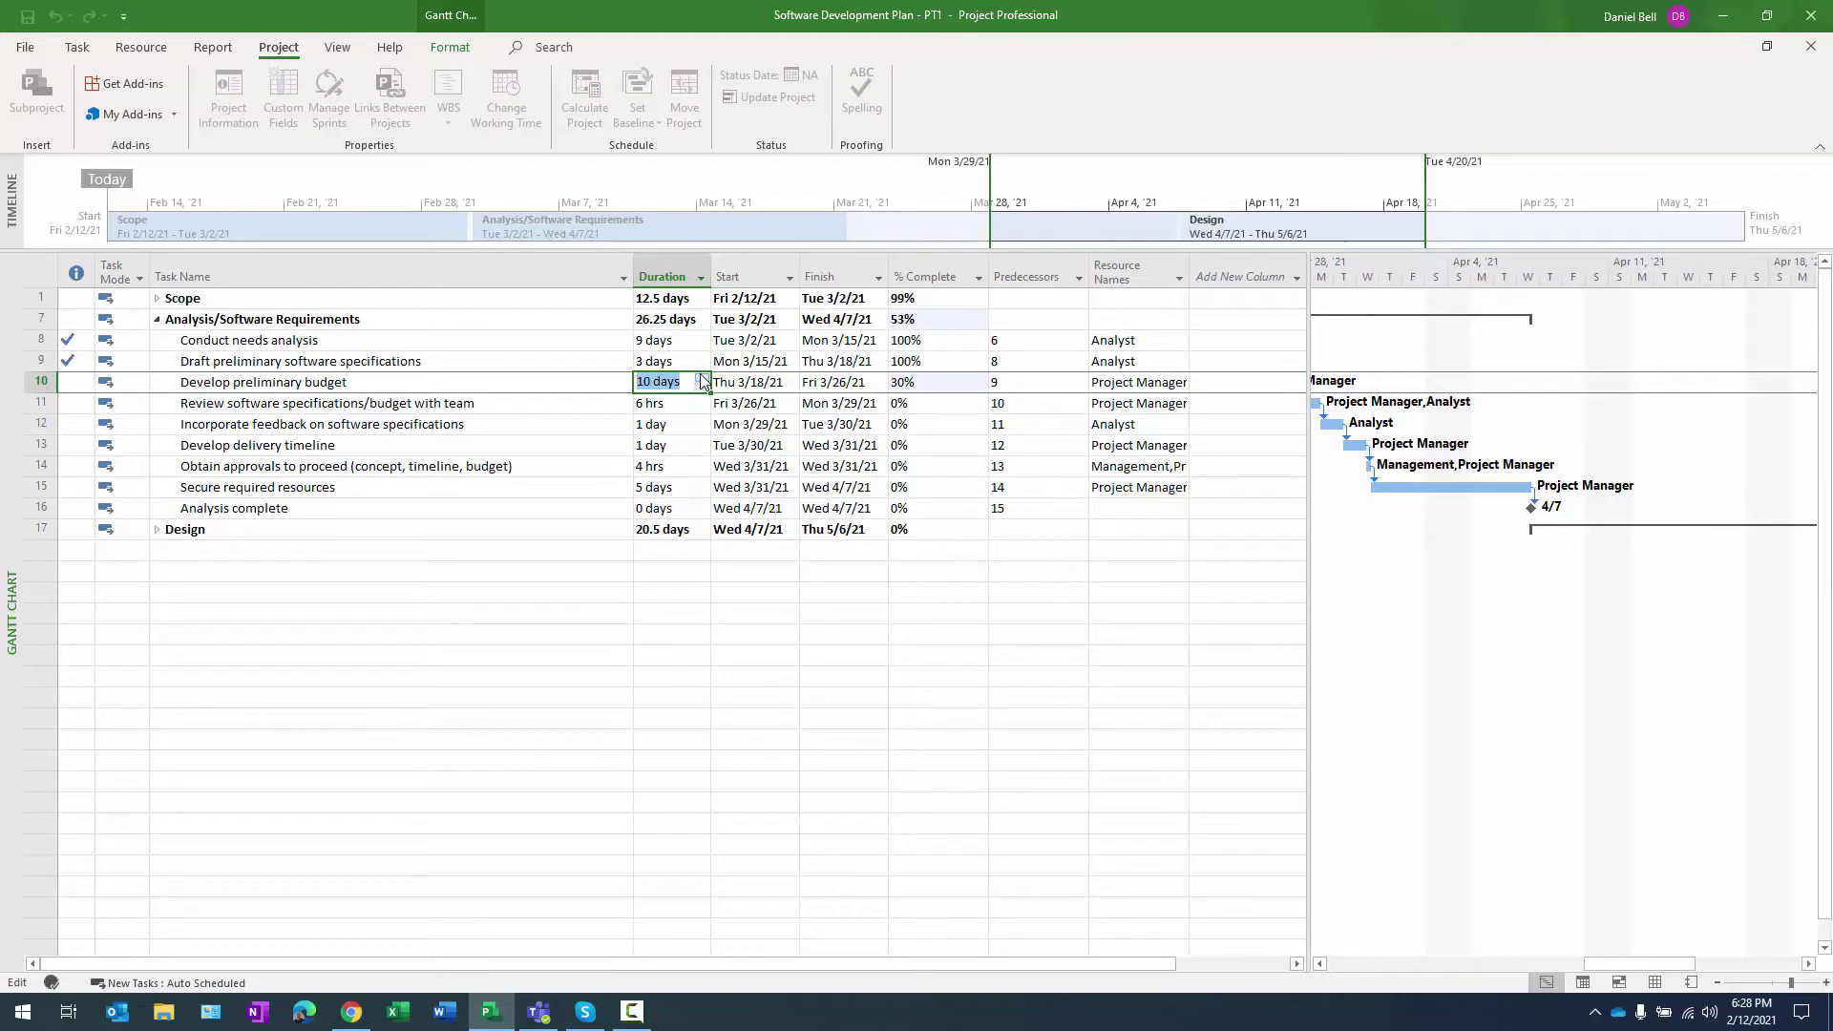
pyautogui.click(560, 382)
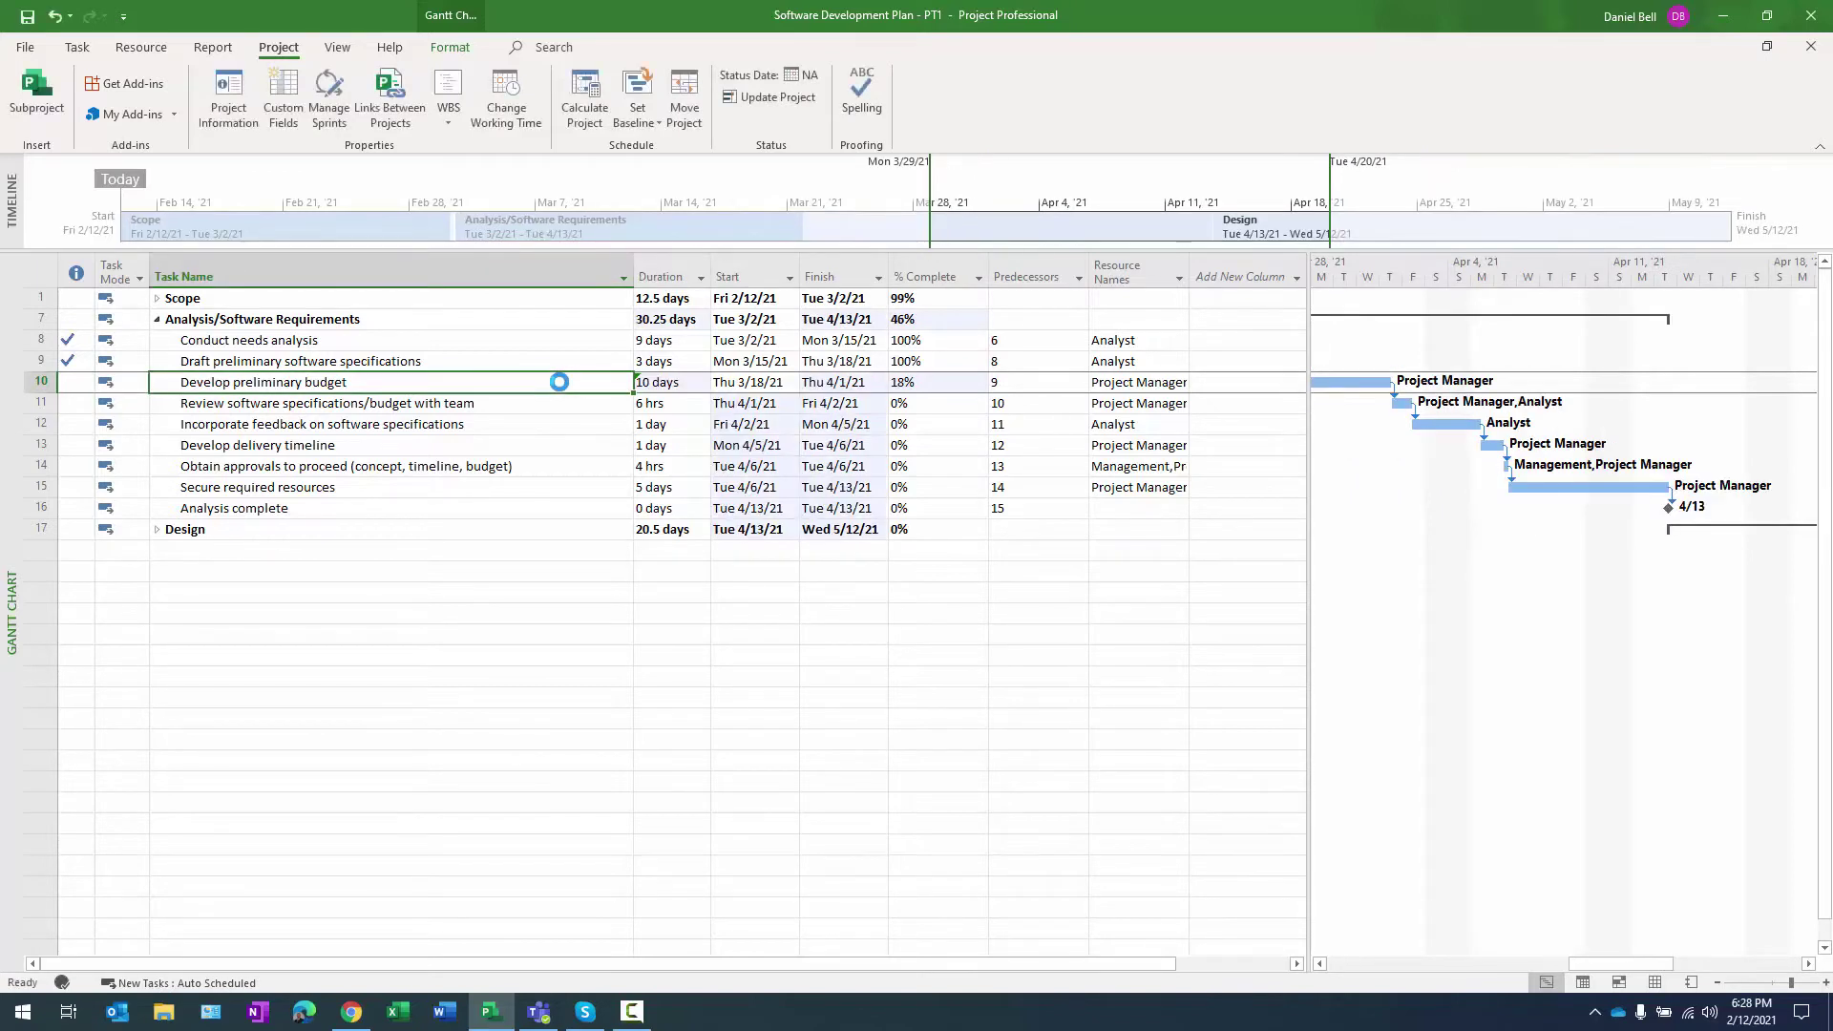
# Step: Confirm Design now finishes Wed 5/12/21 and inspect Design complete's external successor link
pyautogui.click(843, 531)
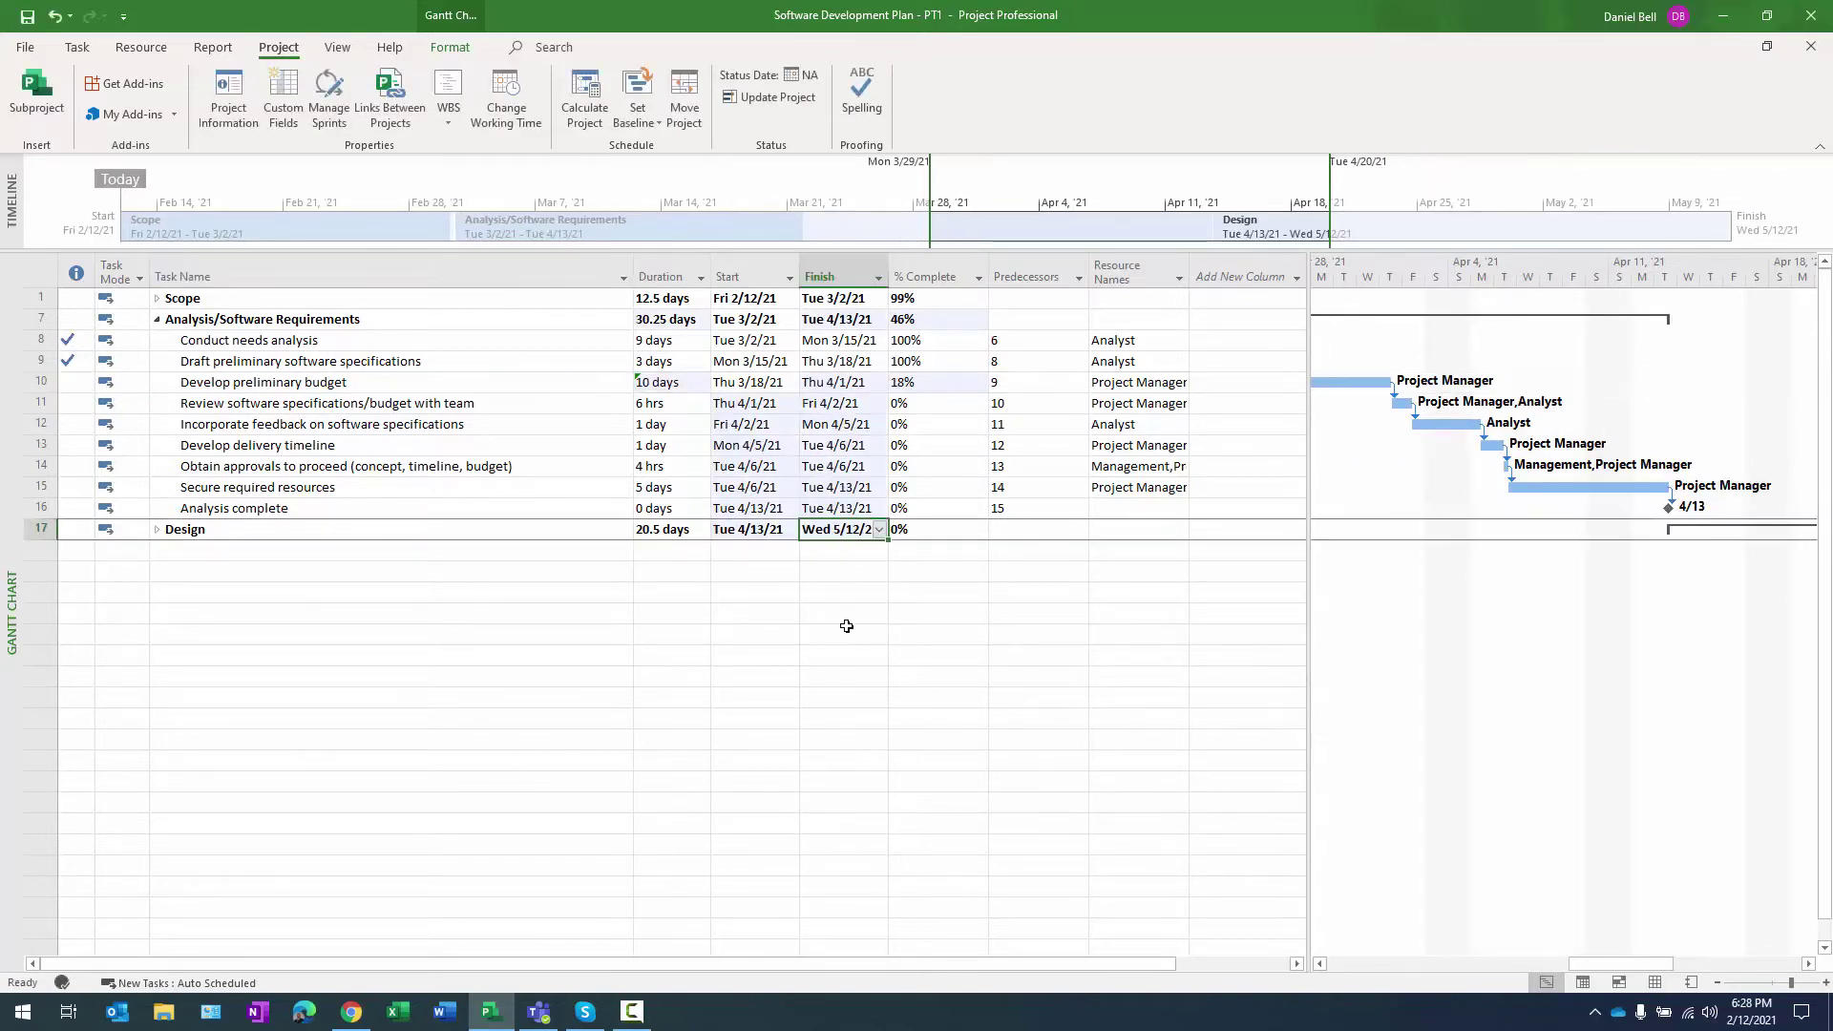
pyautogui.click(156, 530)
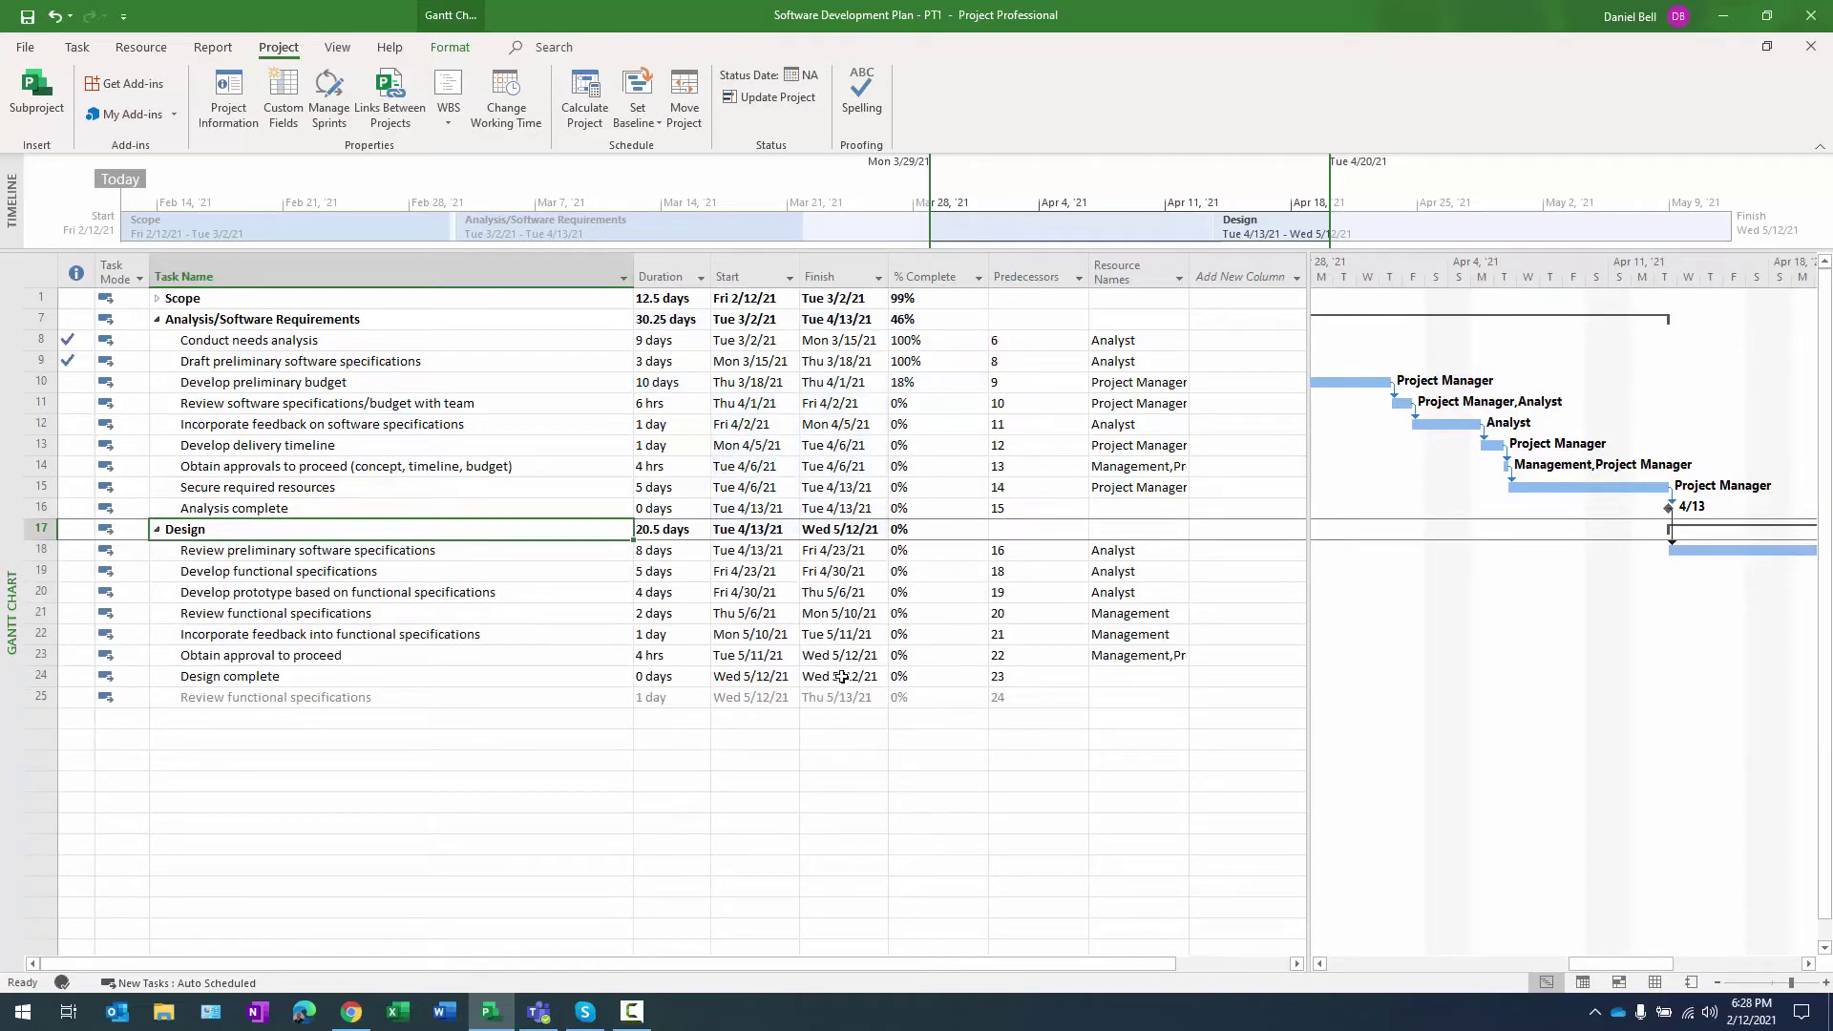
pyautogui.click(355, 700)
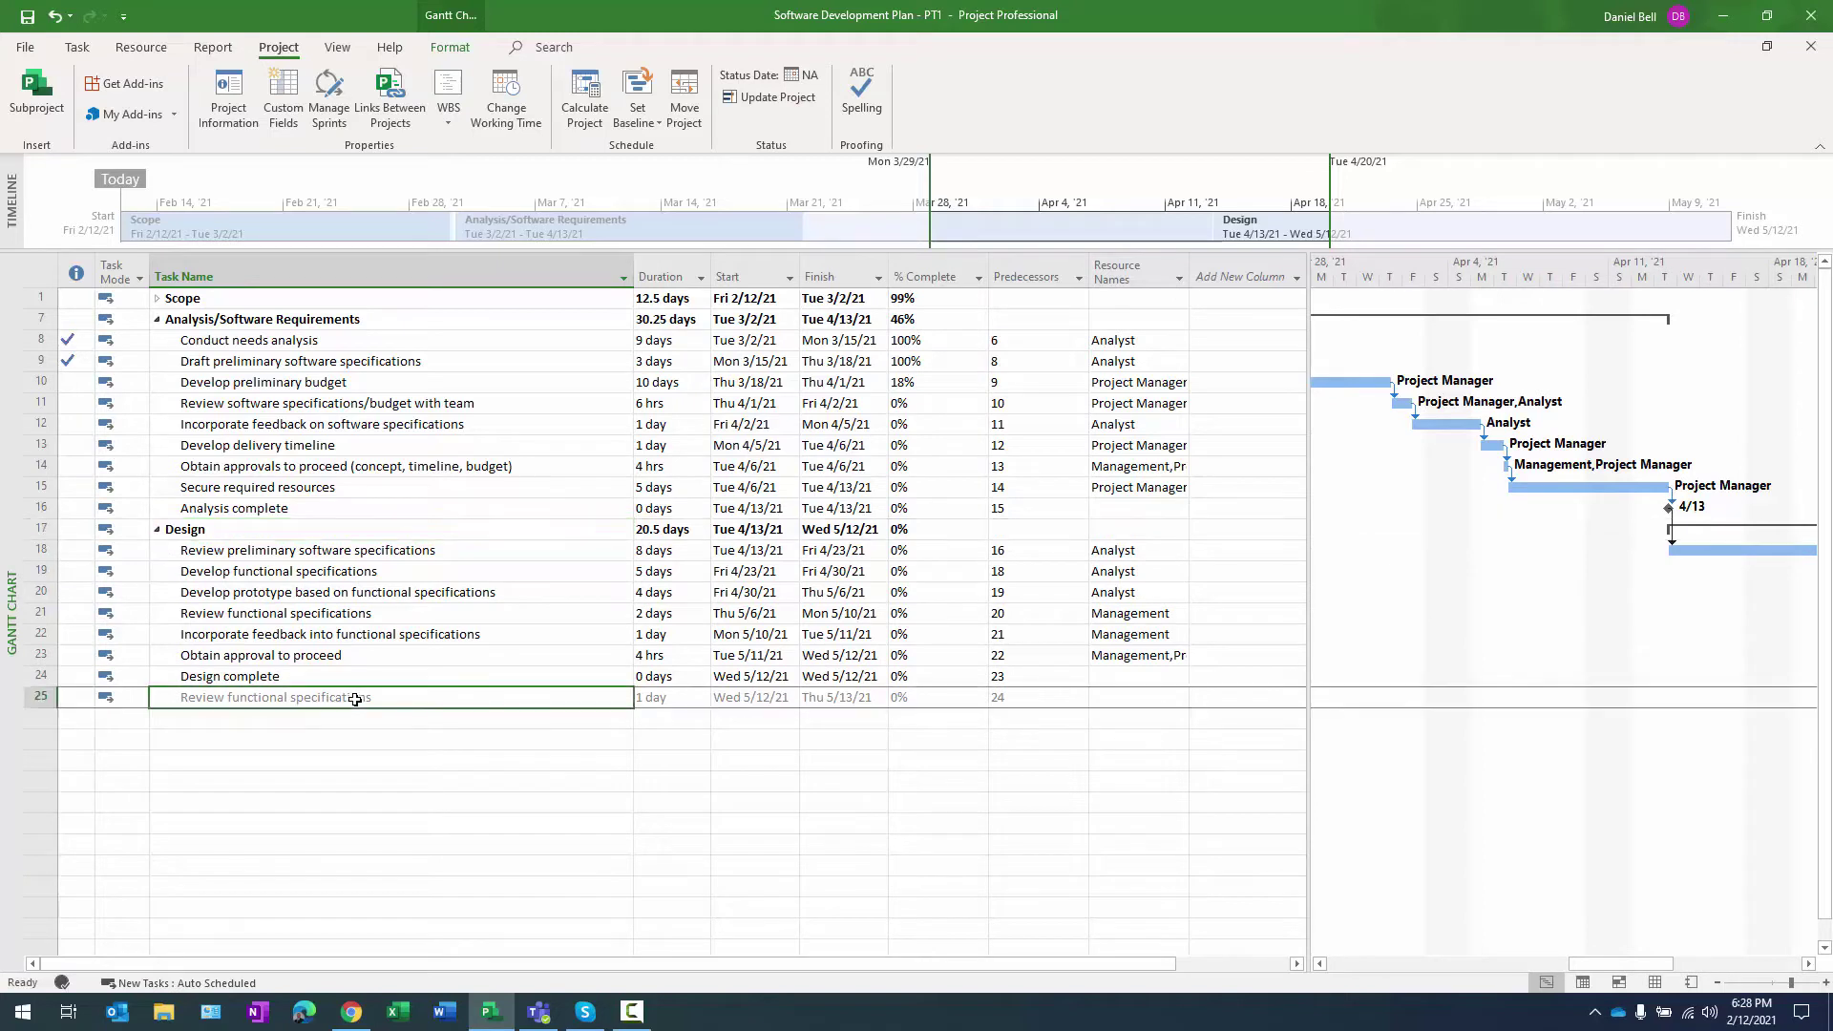
pyautogui.click(289, 677)
pyautogui.click(282, 697)
pyautogui.click(287, 676)
pyautogui.click(284, 699)
# Step: Publish the updated PT1 plan from the Info page
pyautogui.click(27, 48)
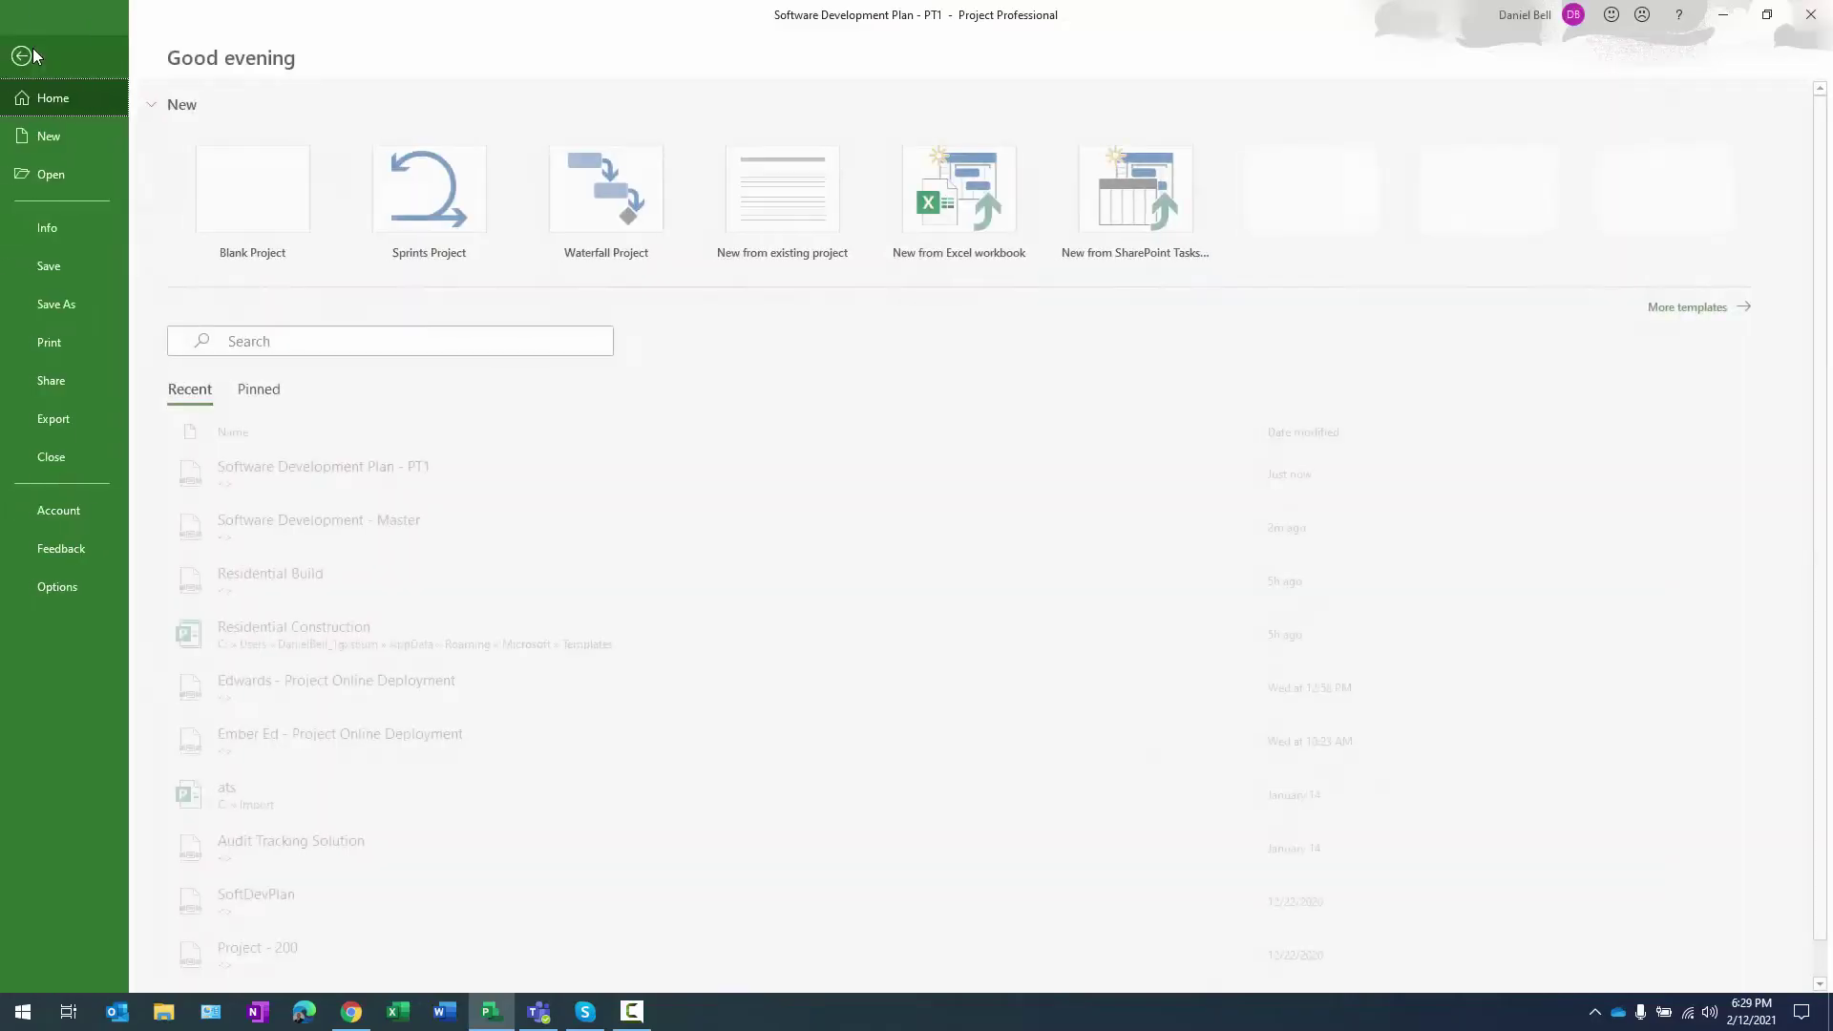
pyautogui.click(60, 237)
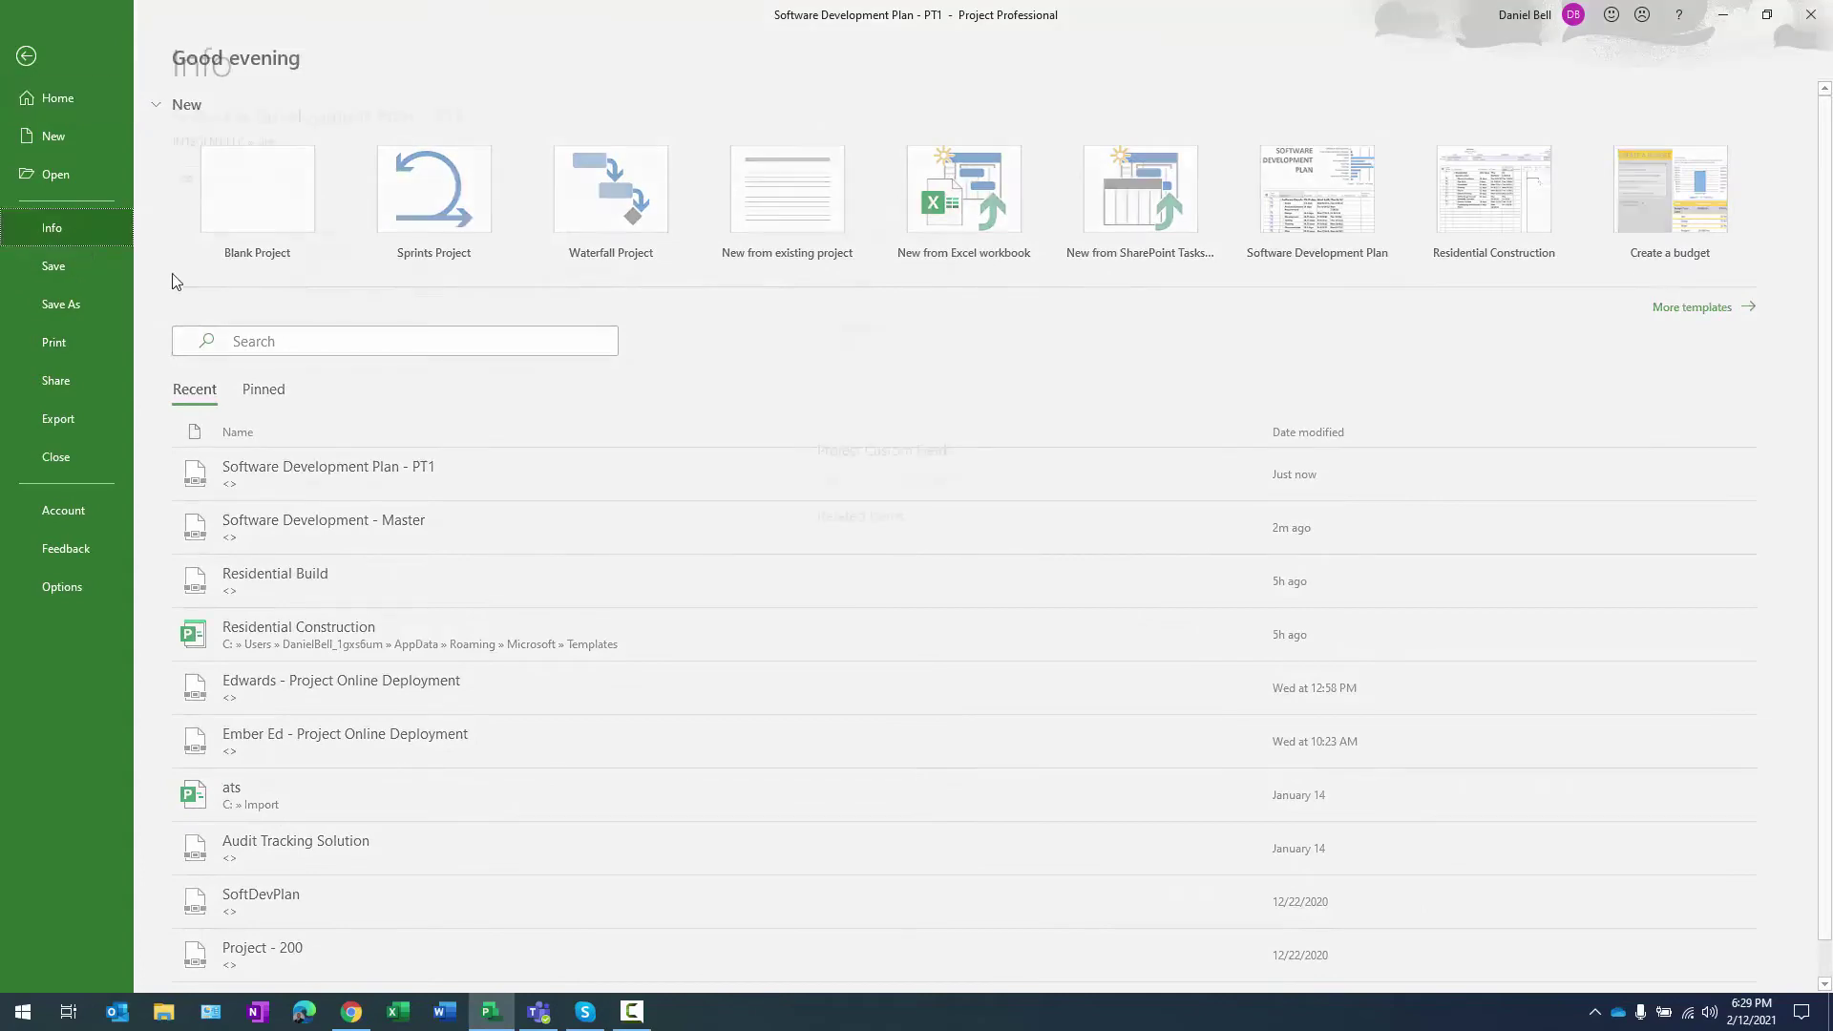
pyautogui.click(221, 259)
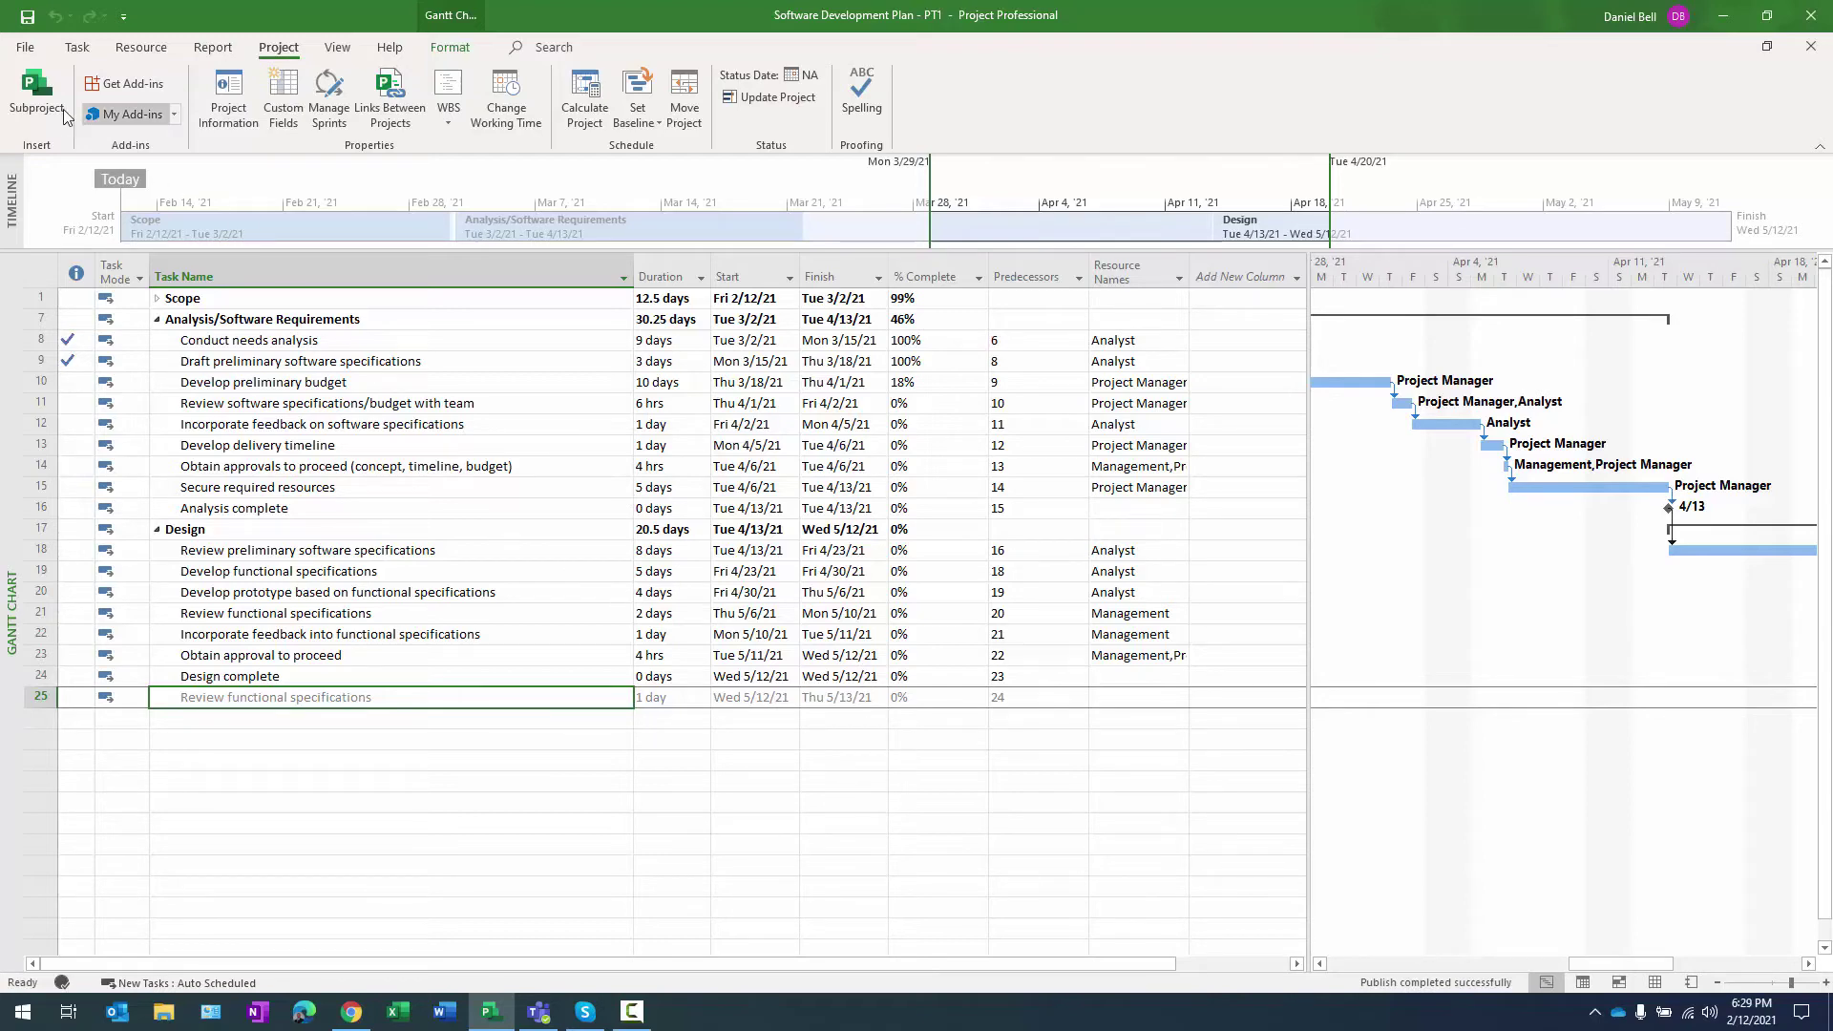
# Step: Close PT1 and check it back in
pyautogui.click(29, 48)
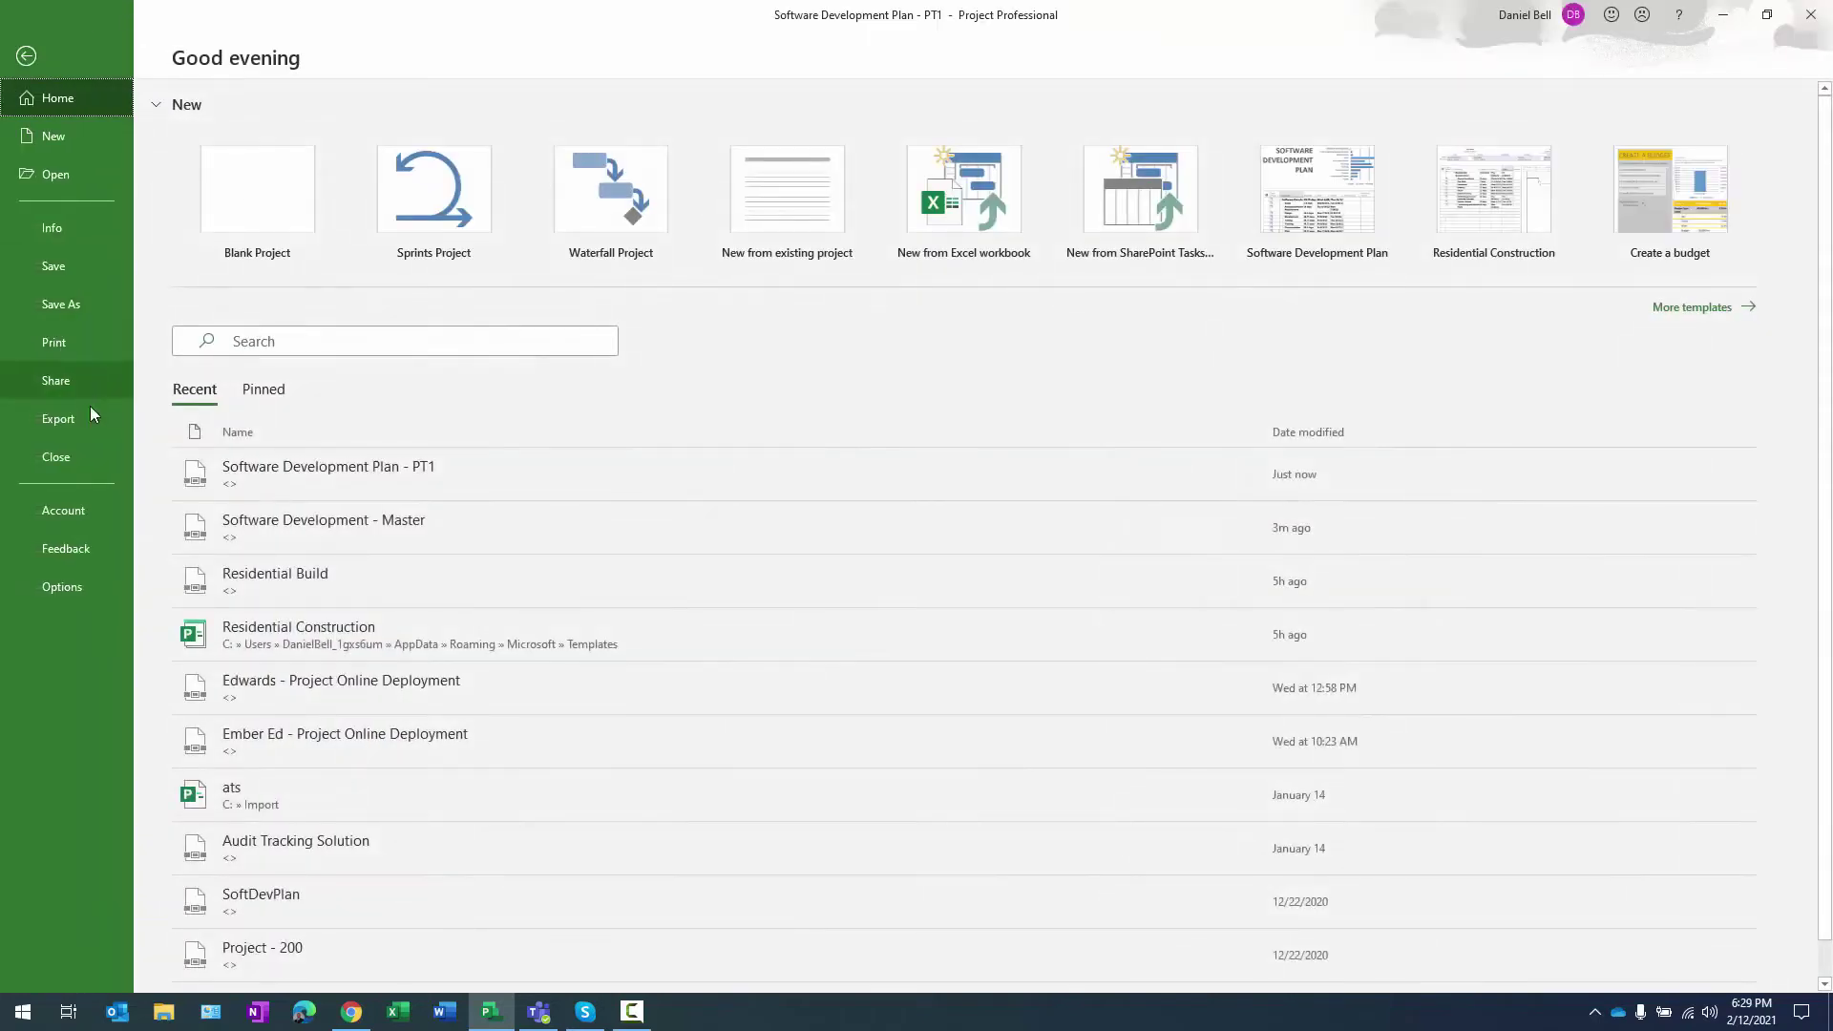
pyautogui.click(89, 456)
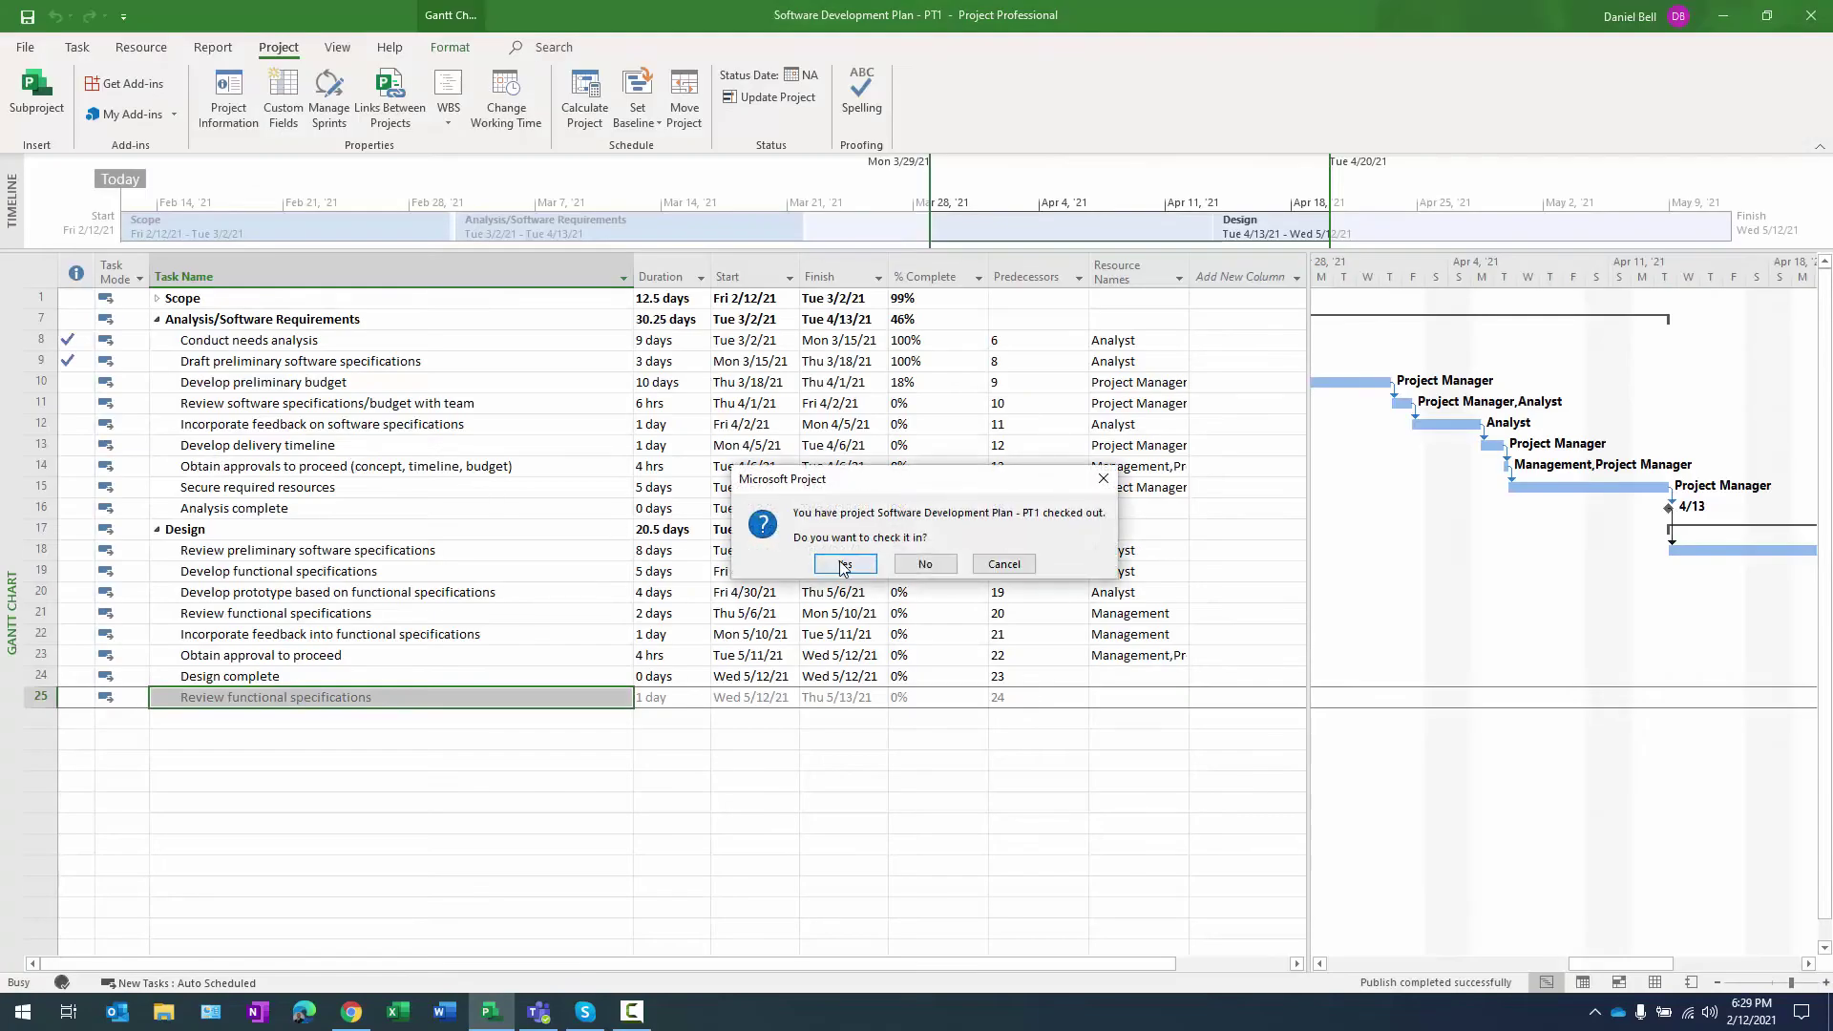
pyautogui.click(831, 564)
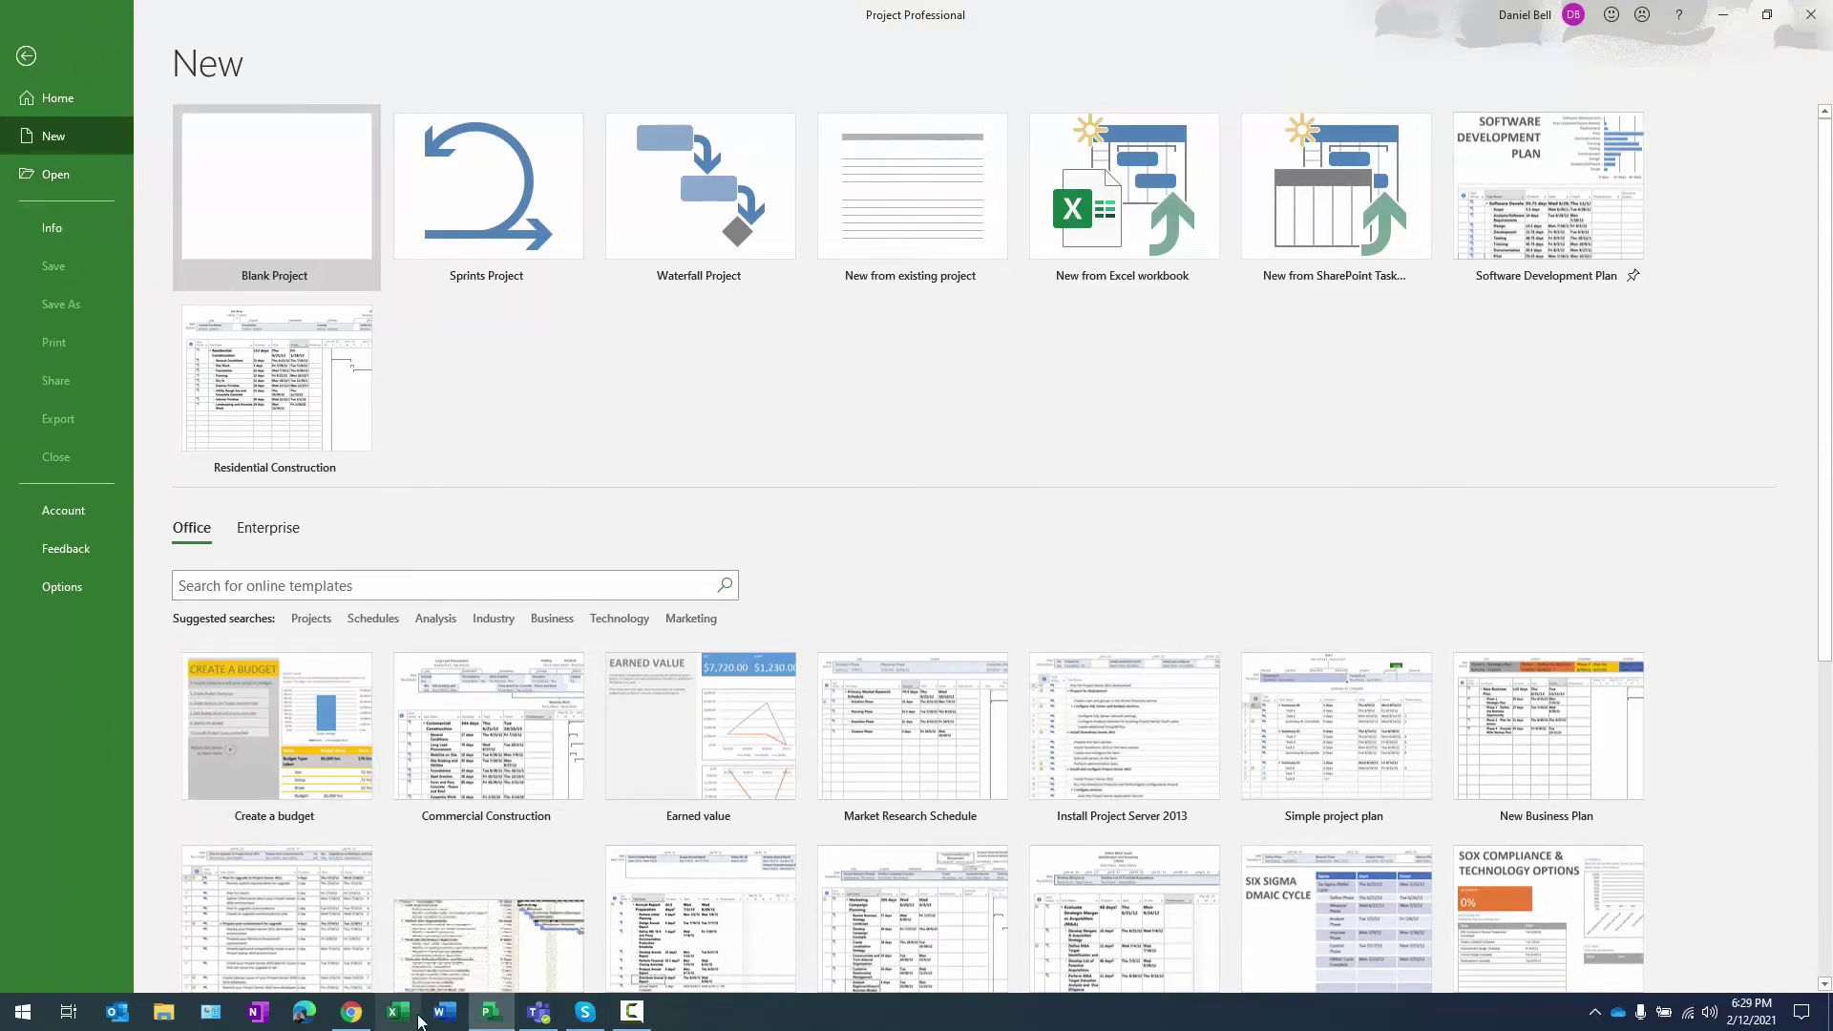
# Step: Open Software Development Plan - PT2 read-only from the PWA - ROCK server
pyautogui.click(351, 1014)
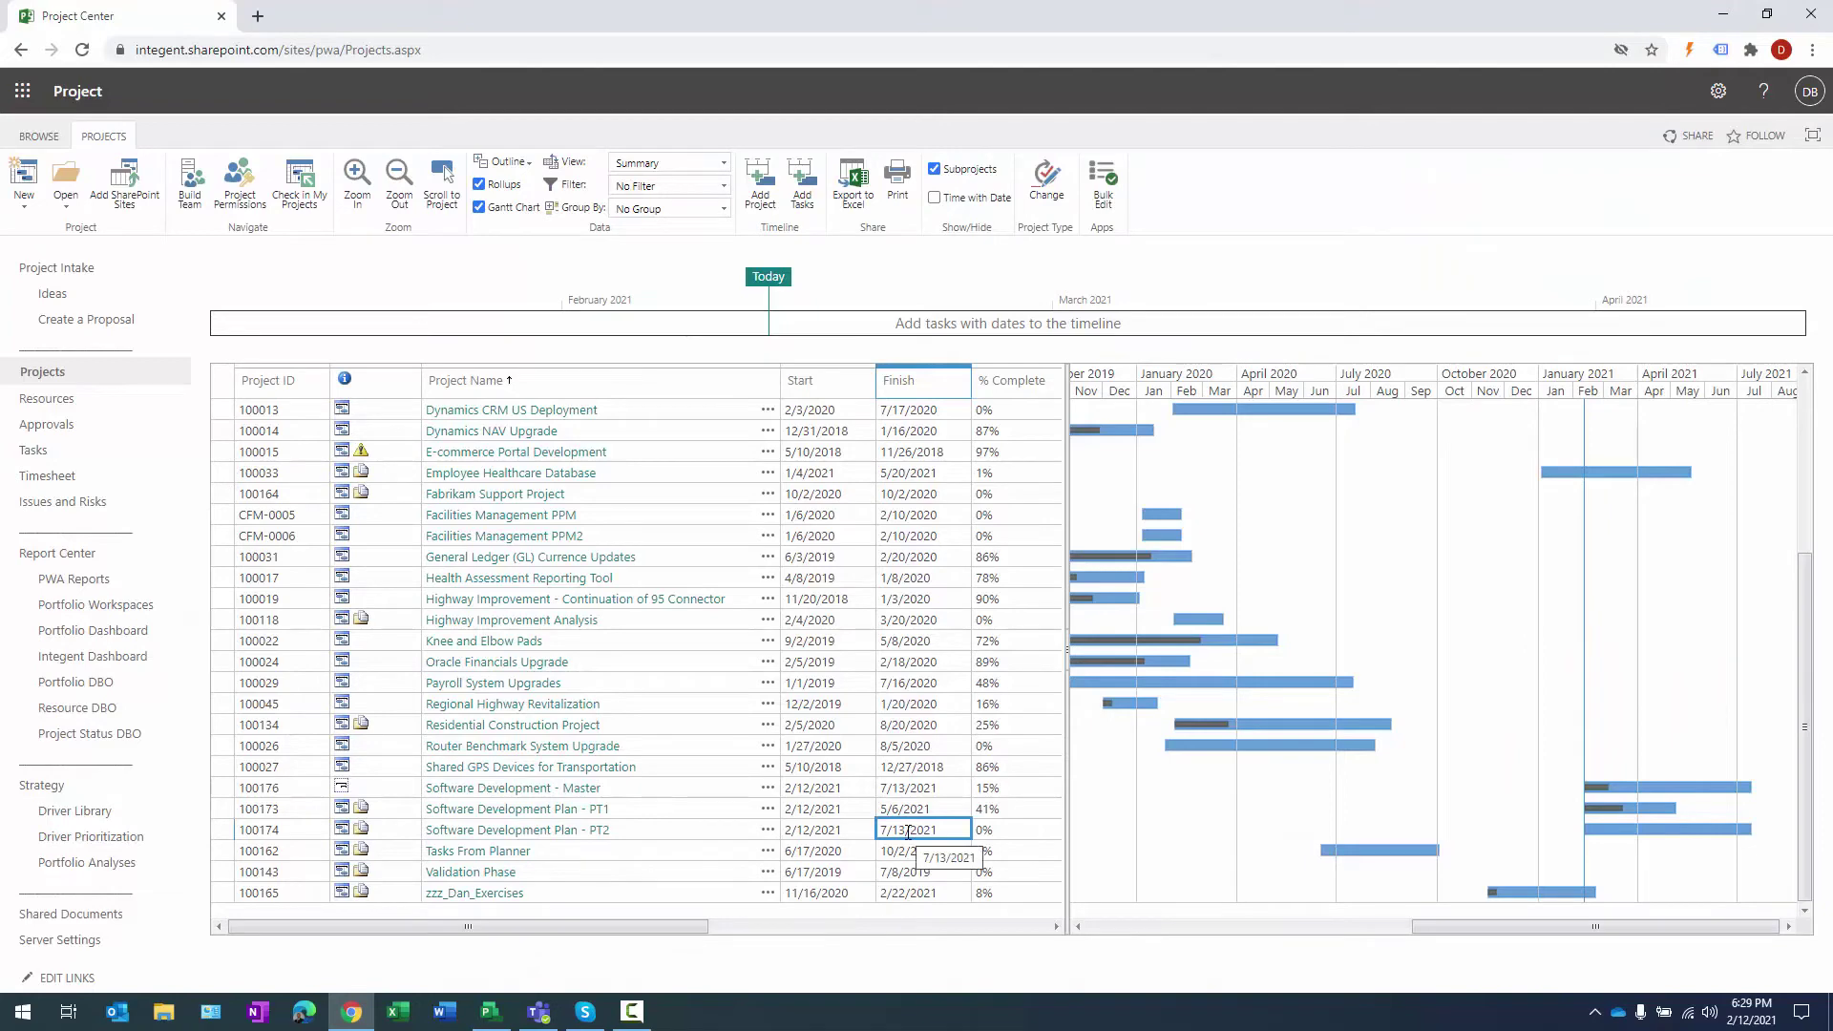
pyautogui.click(491, 1010)
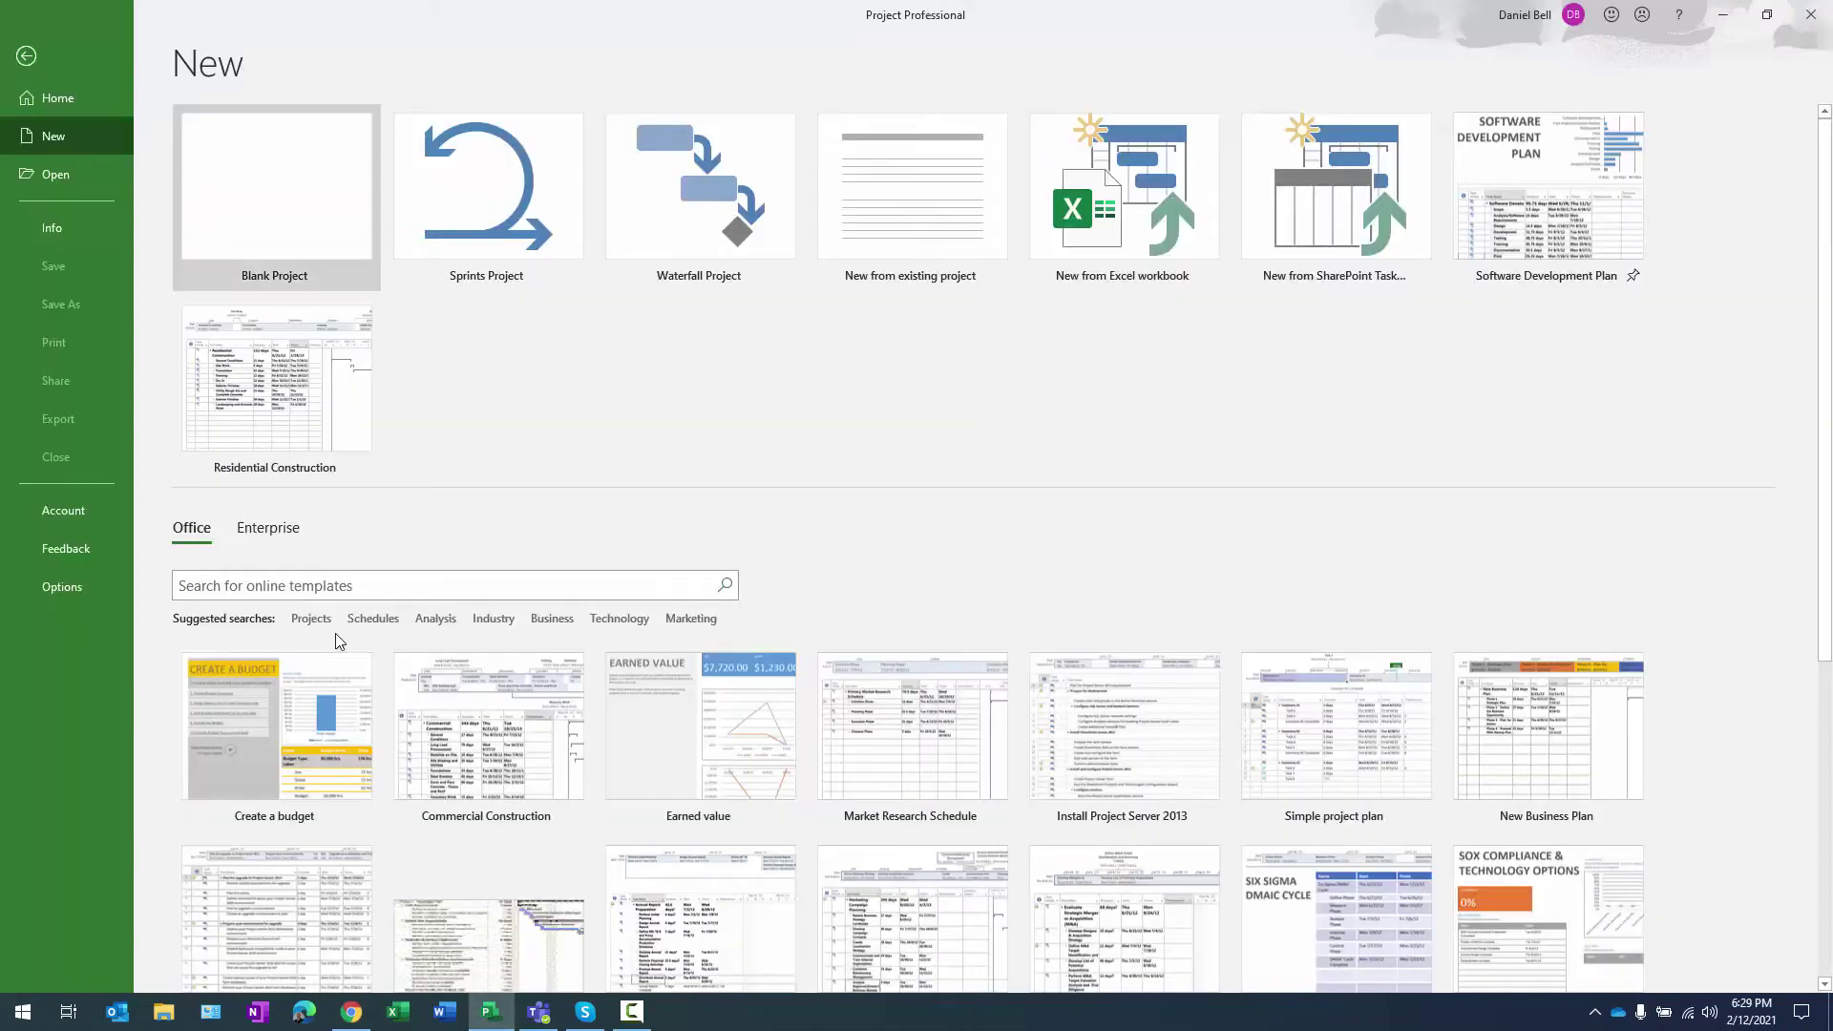
pyautogui.click(62, 174)
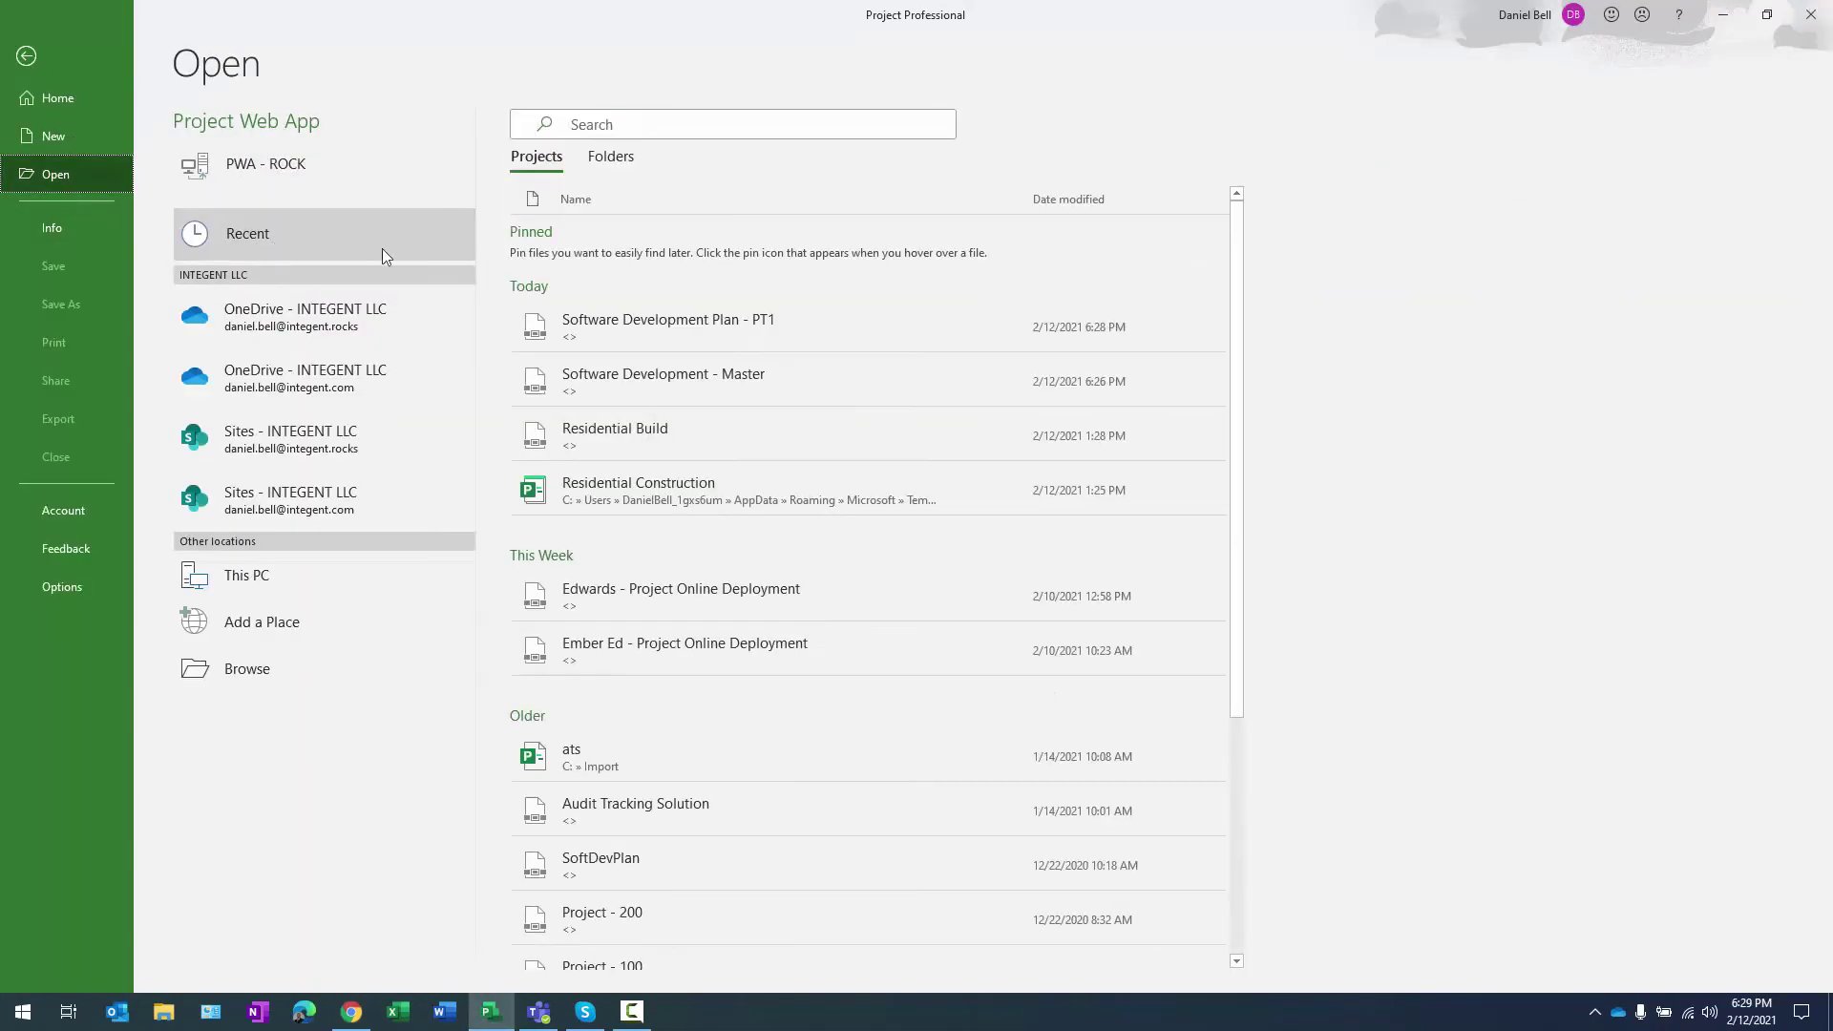
pyautogui.click(380, 177)
pyautogui.click(546, 170)
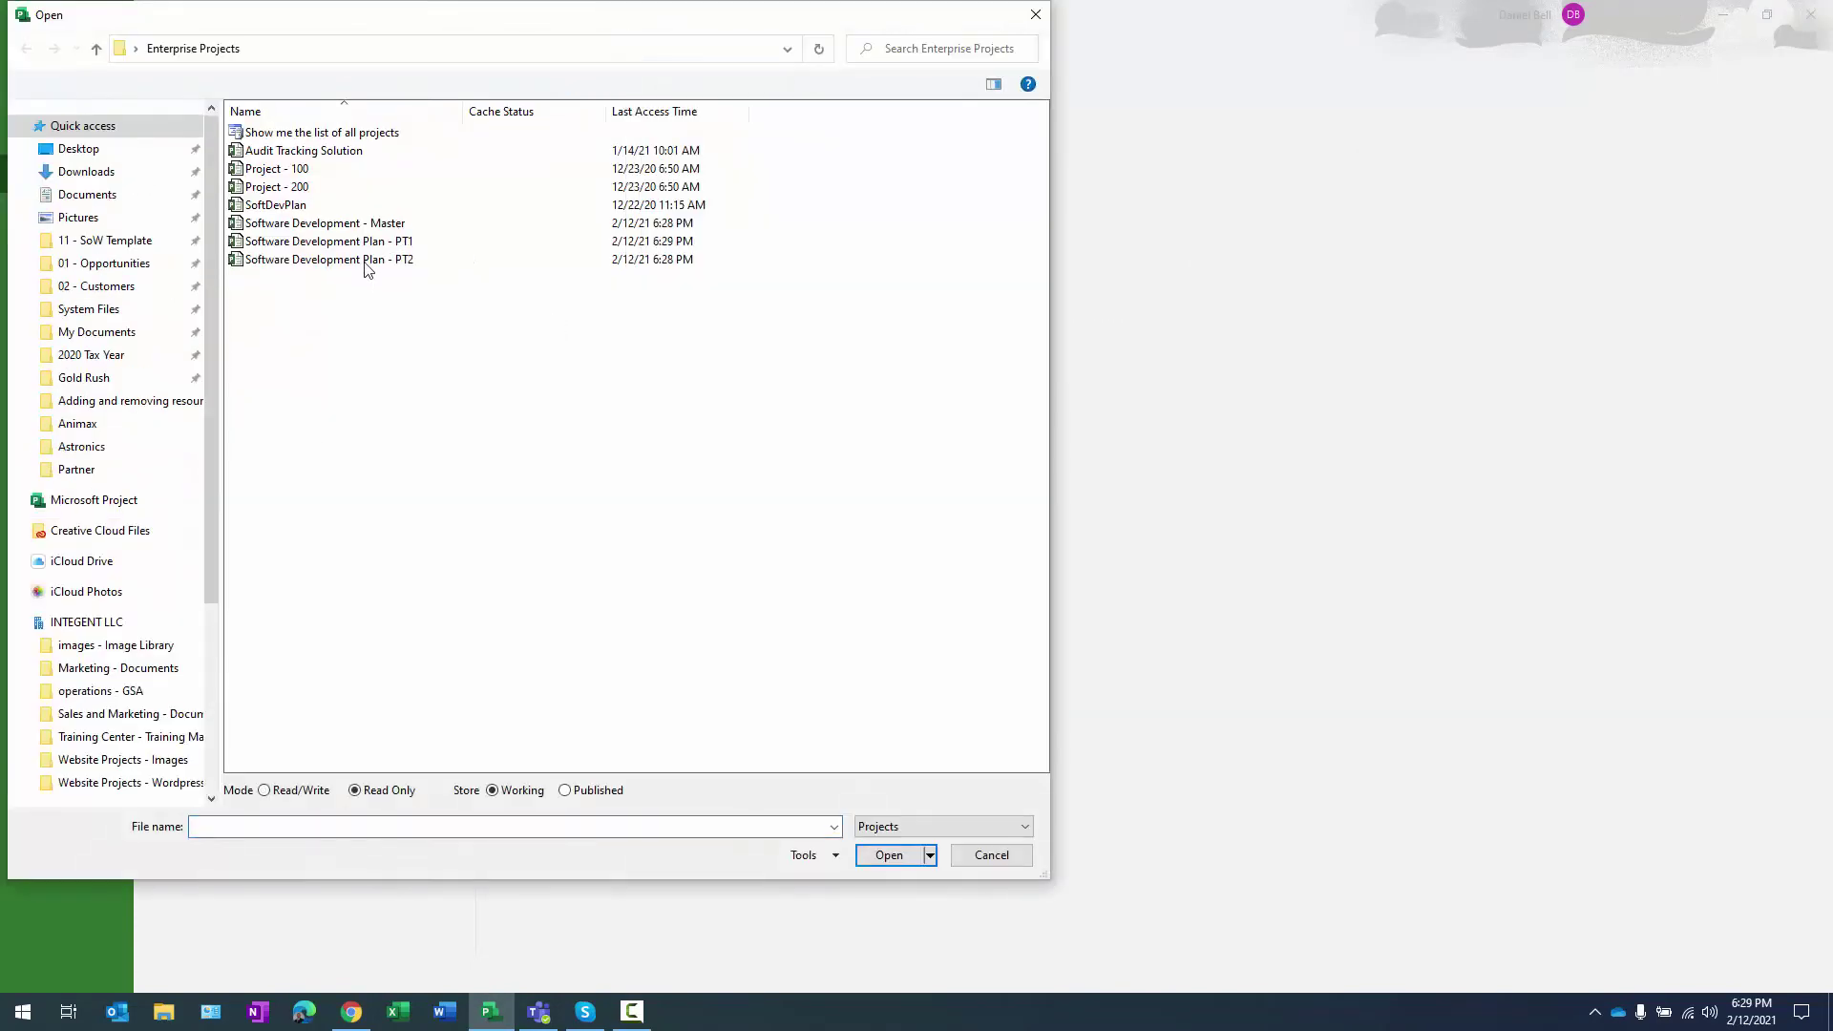
pyautogui.click(367, 261)
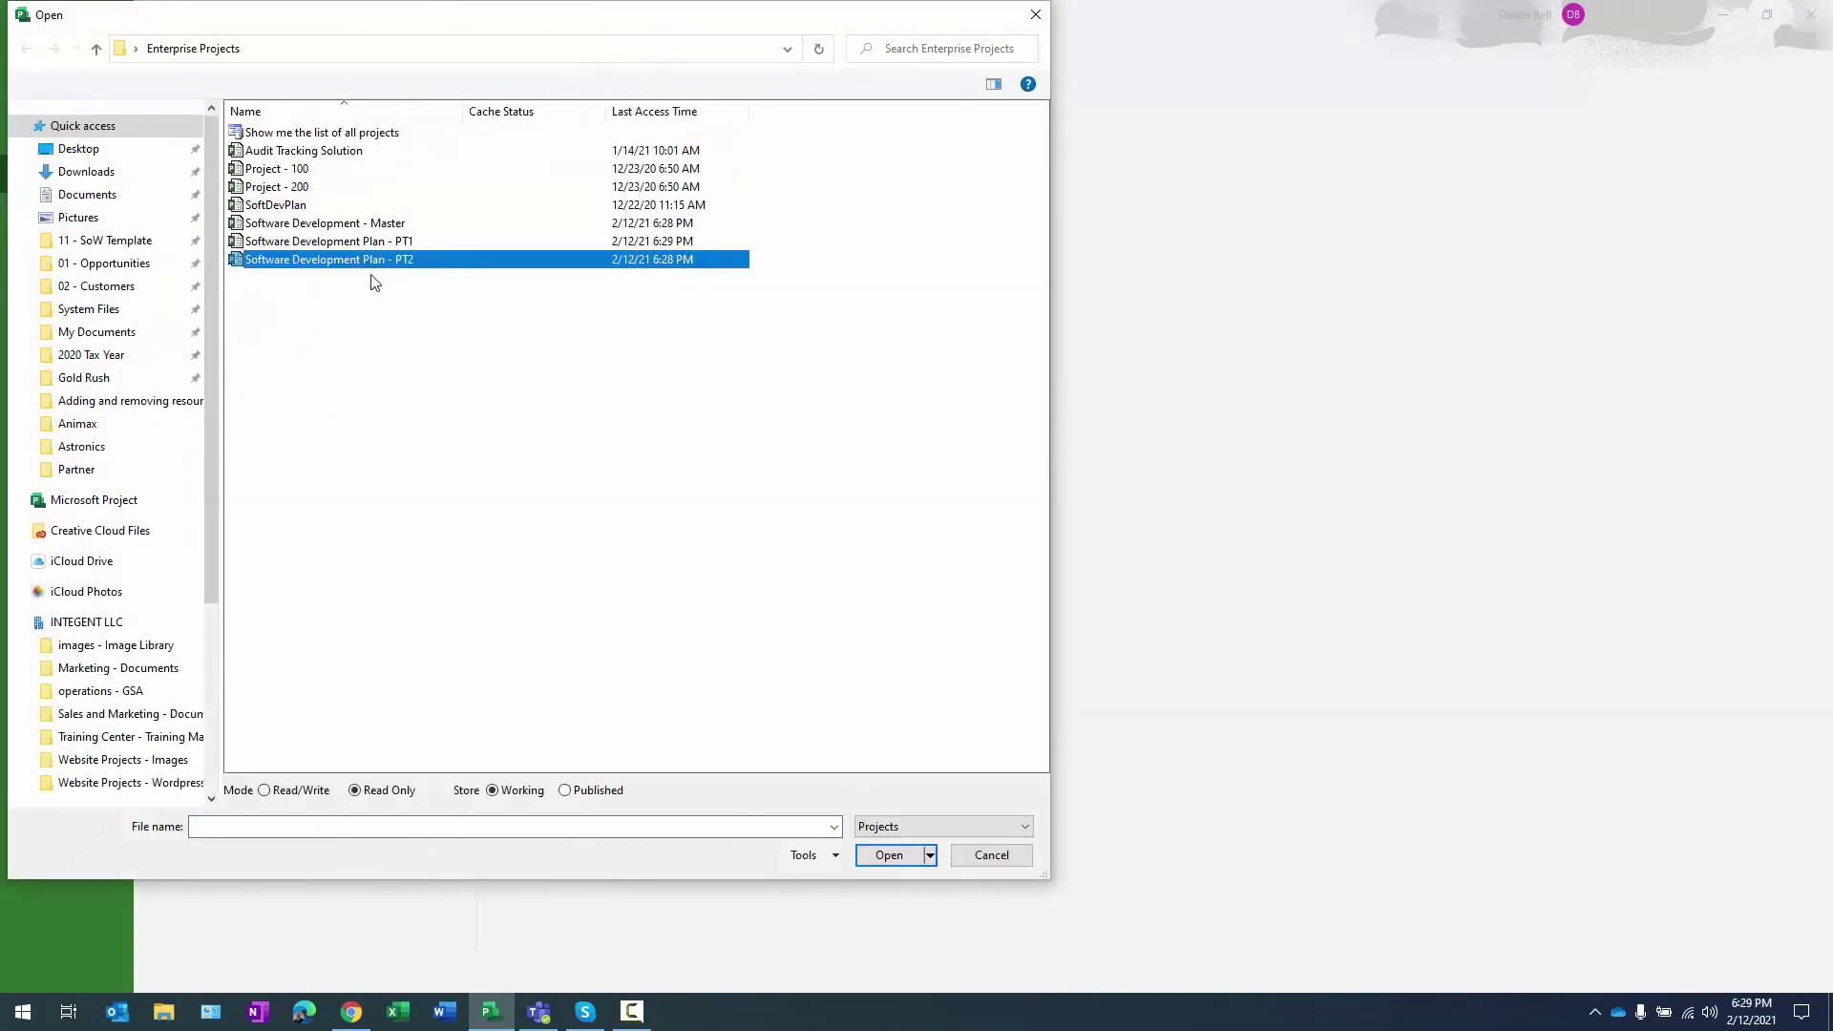
pyautogui.click(889, 854)
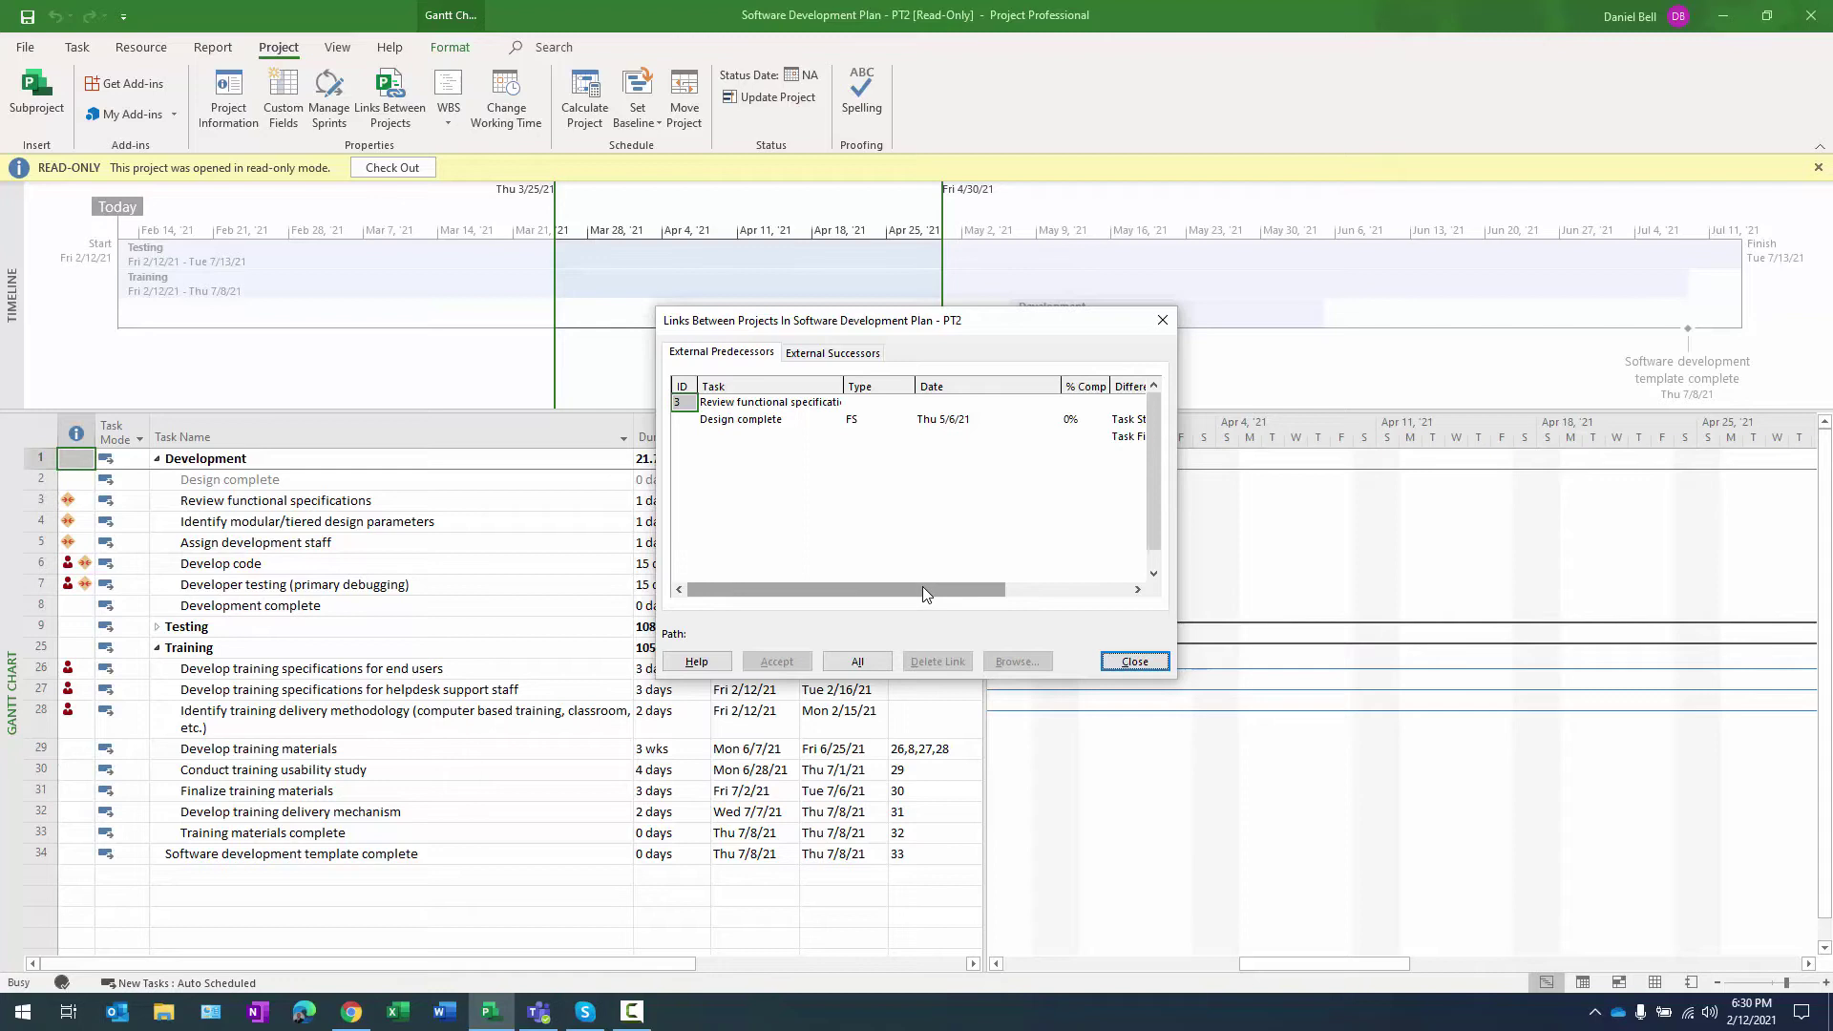
# Step: Rearrange the Links Between Projects dialog and widen its columns to show full dates
pyautogui.moveTo(923, 588); pyautogui.dragTo(1084, 588)
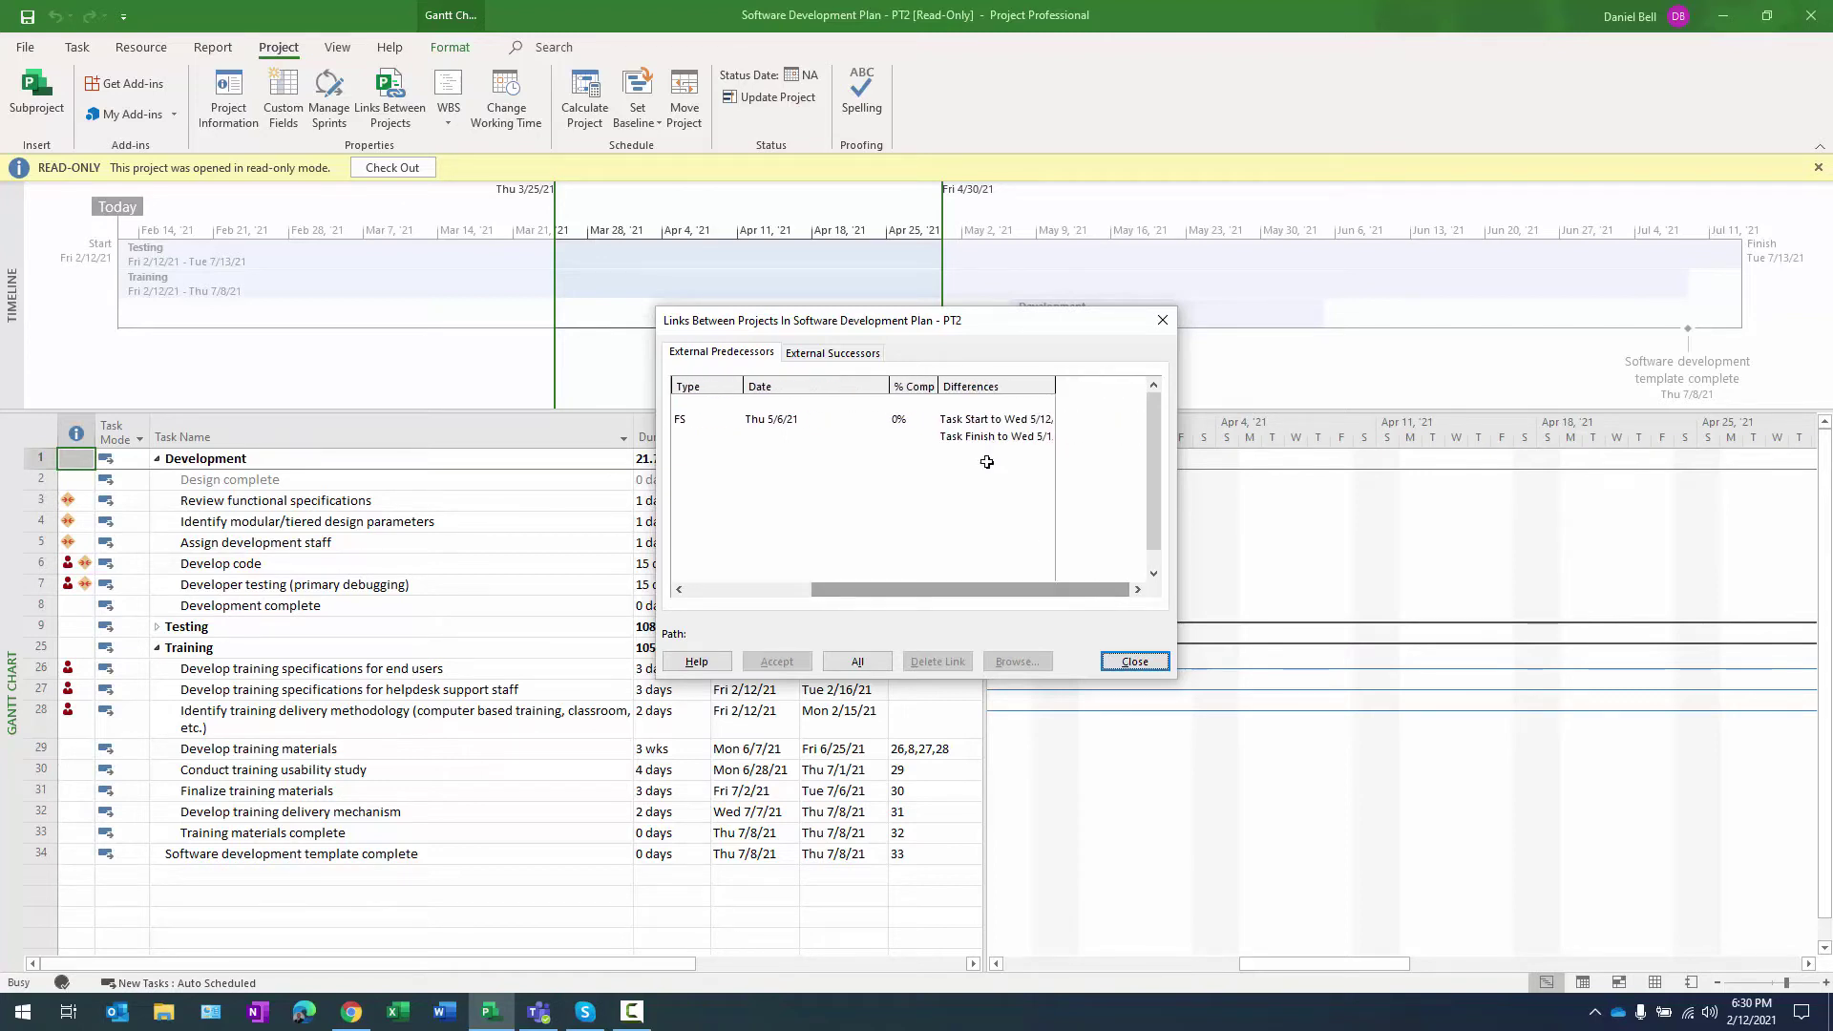
pyautogui.click(737, 592)
pyautogui.moveTo(737, 598); pyautogui.dragTo(763, 421)
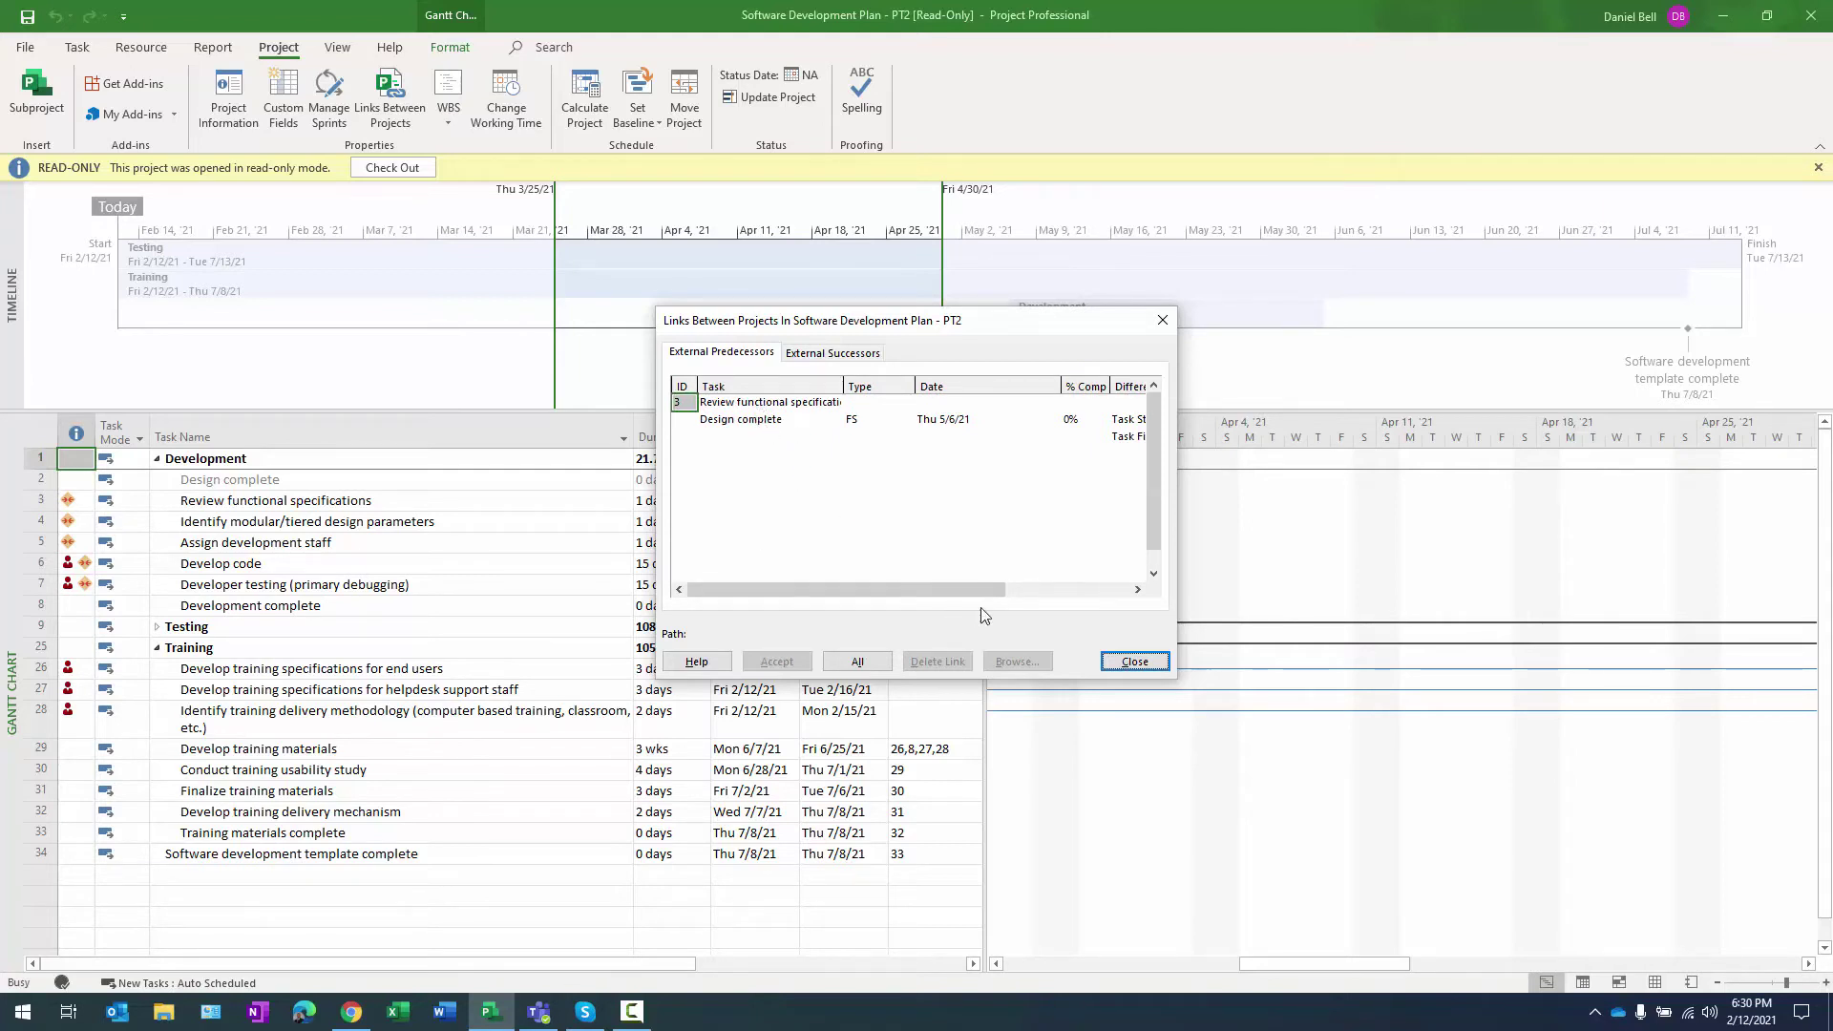
pyautogui.moveTo(989, 589); pyautogui.dragTo(1107, 592)
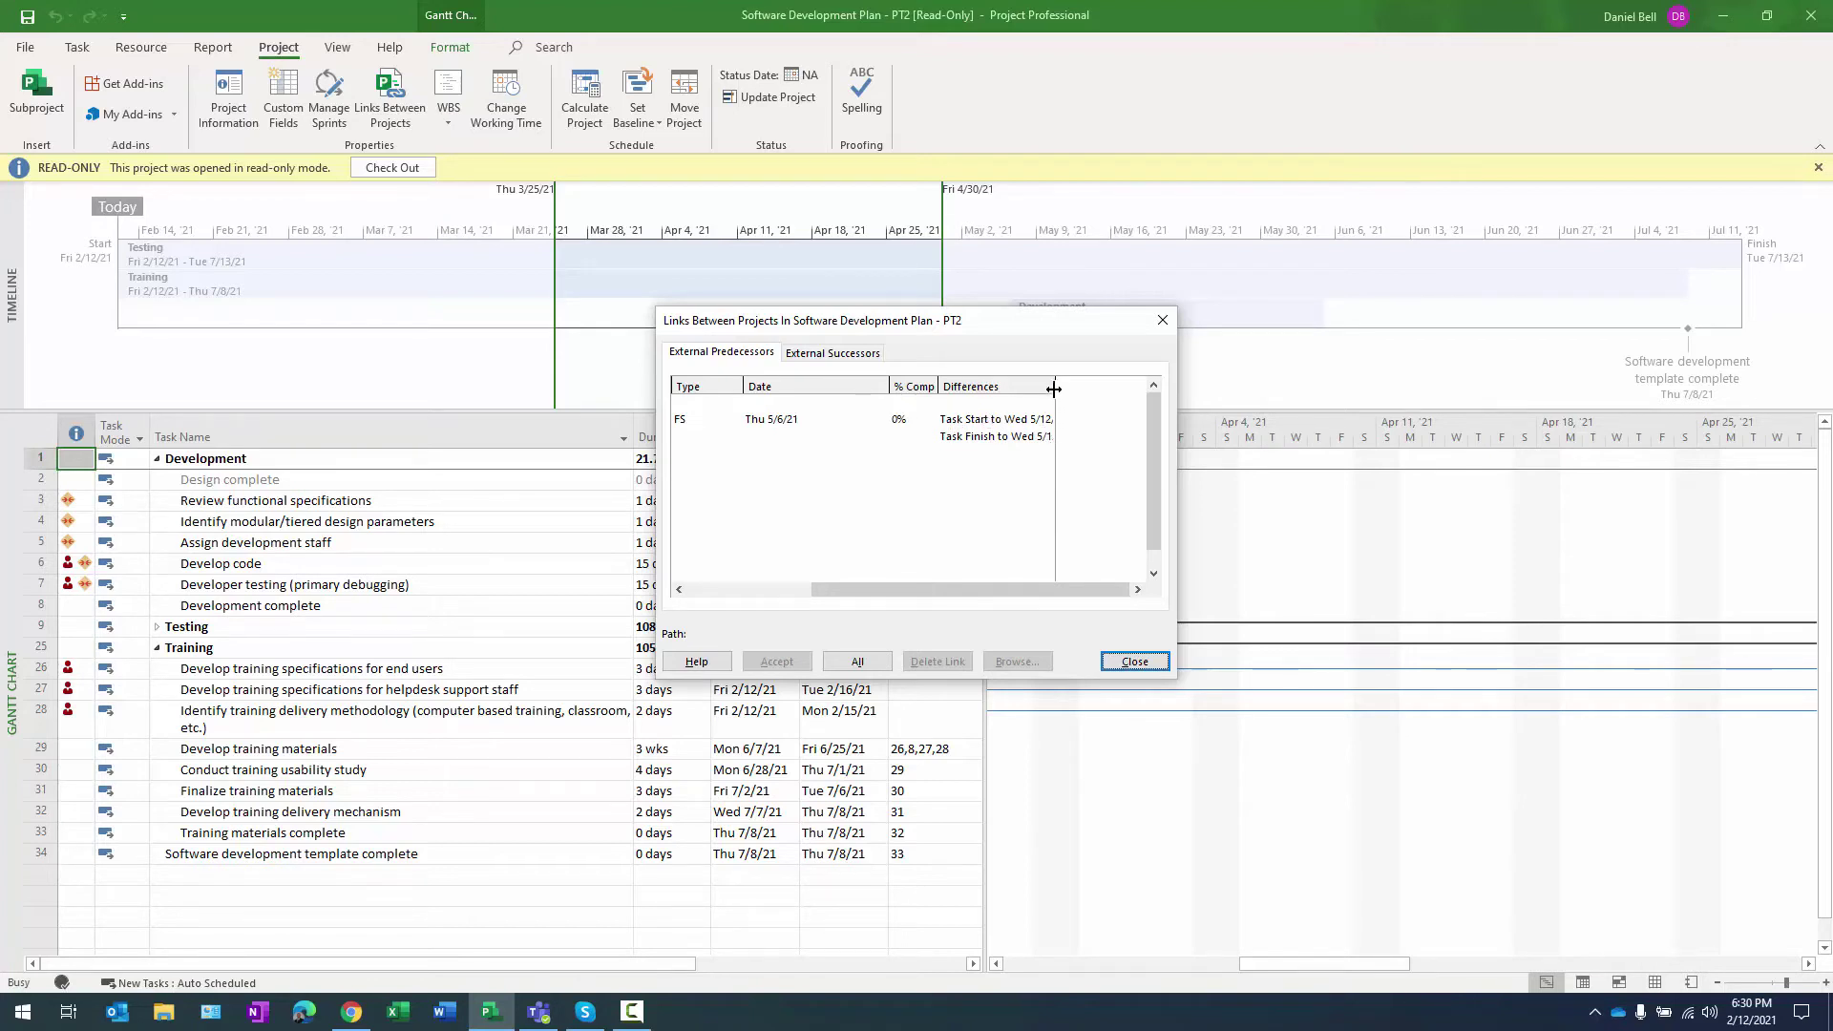
pyautogui.moveTo(1054, 388); pyautogui.dragTo(1135, 389)
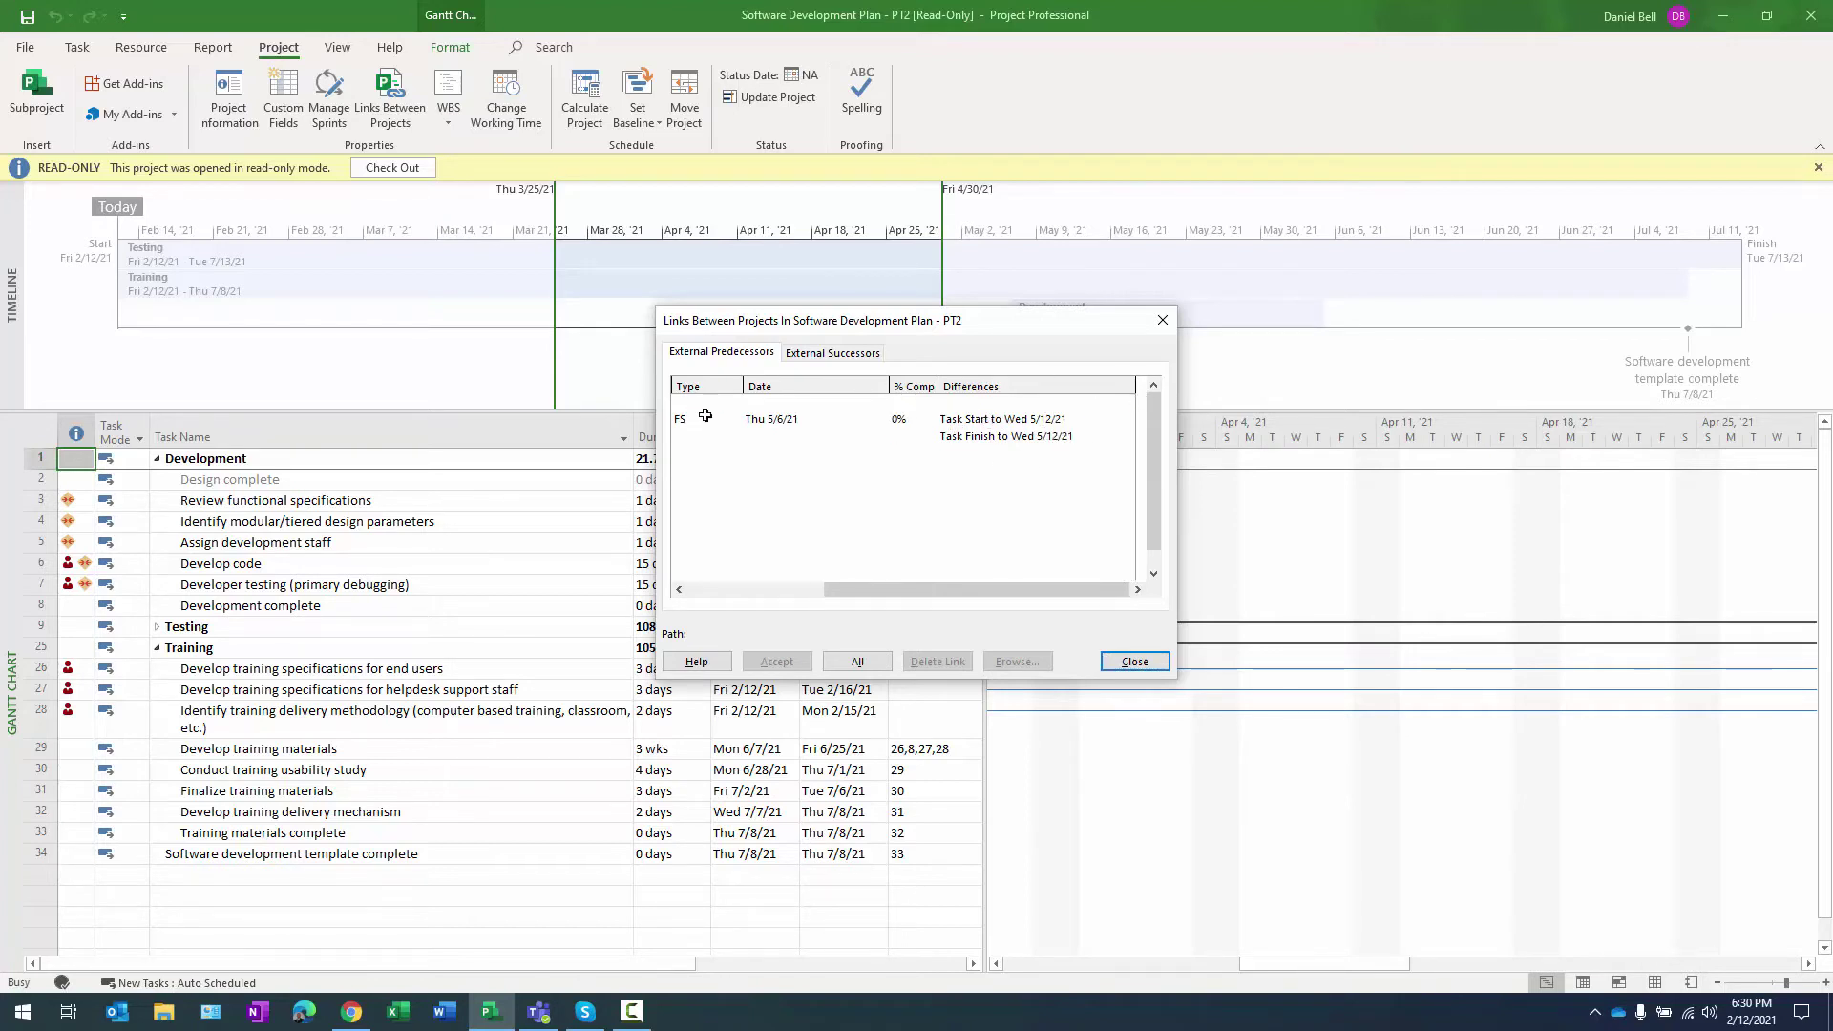
# Step: Accept PT1's changed Design complete predecessor dates and close the dialog
pyautogui.click(756, 421)
pyautogui.click(1009, 420)
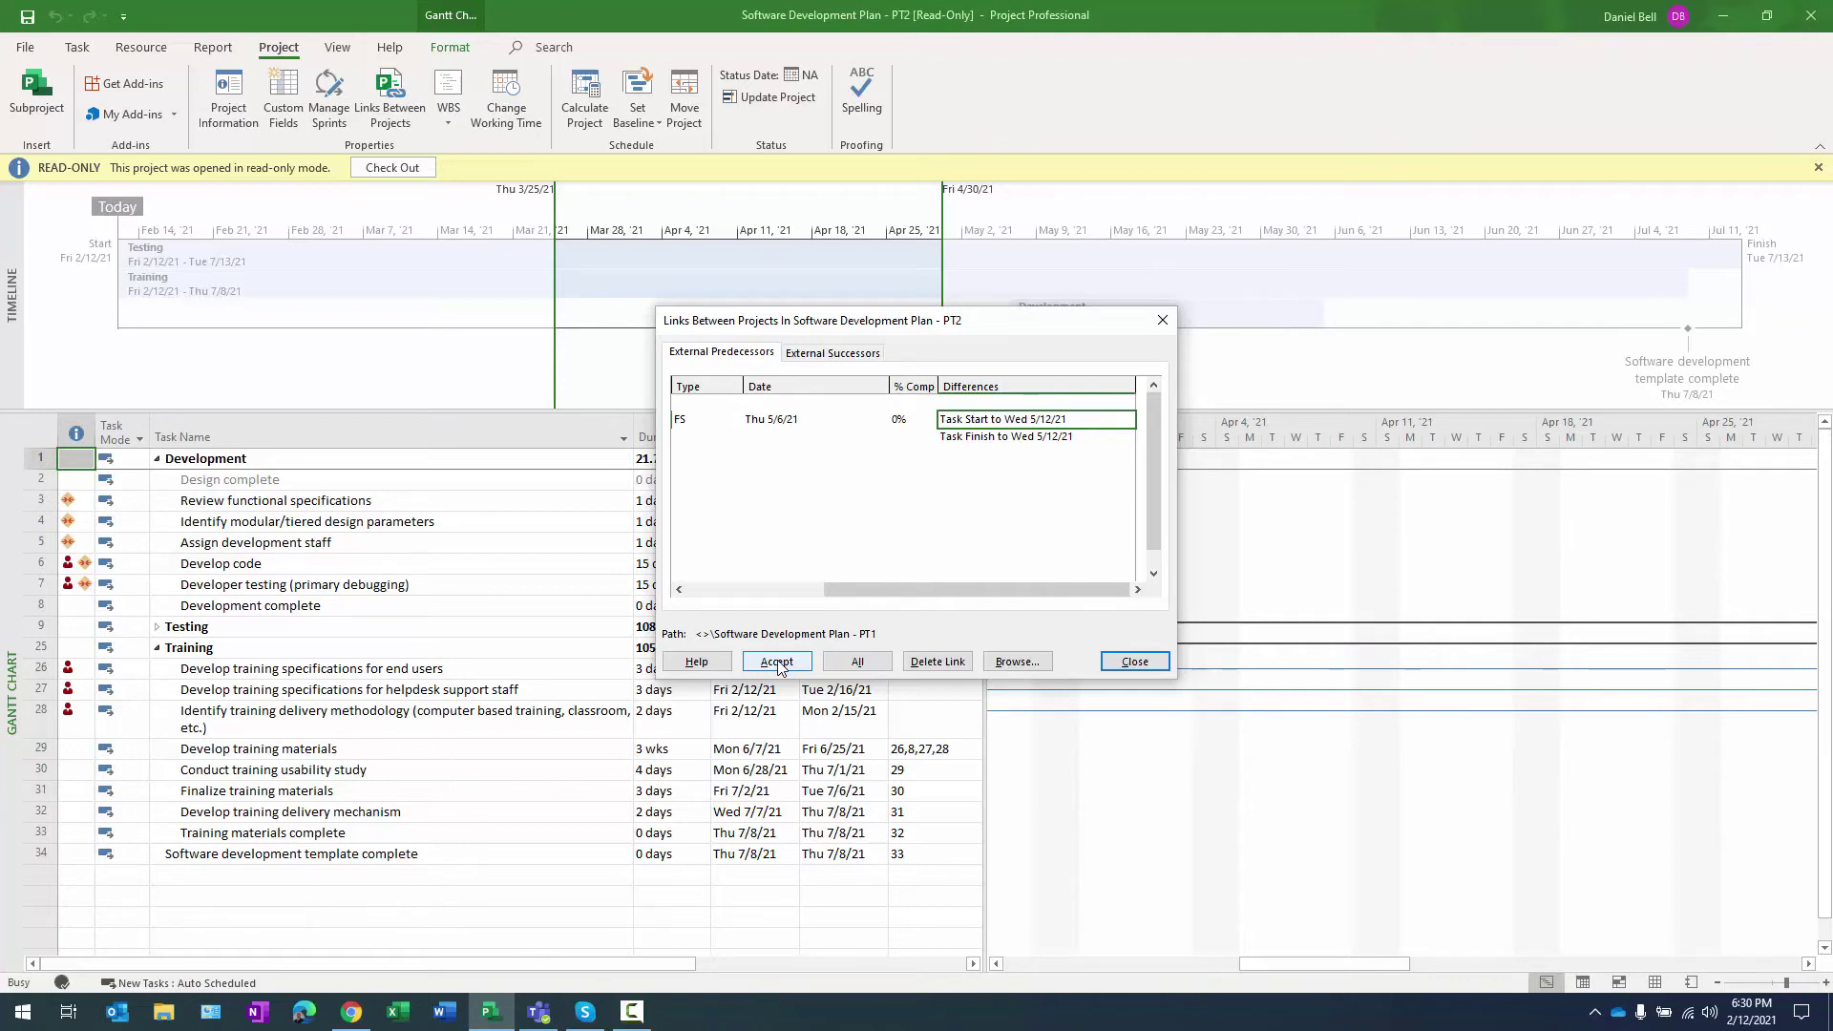
pyautogui.click(778, 662)
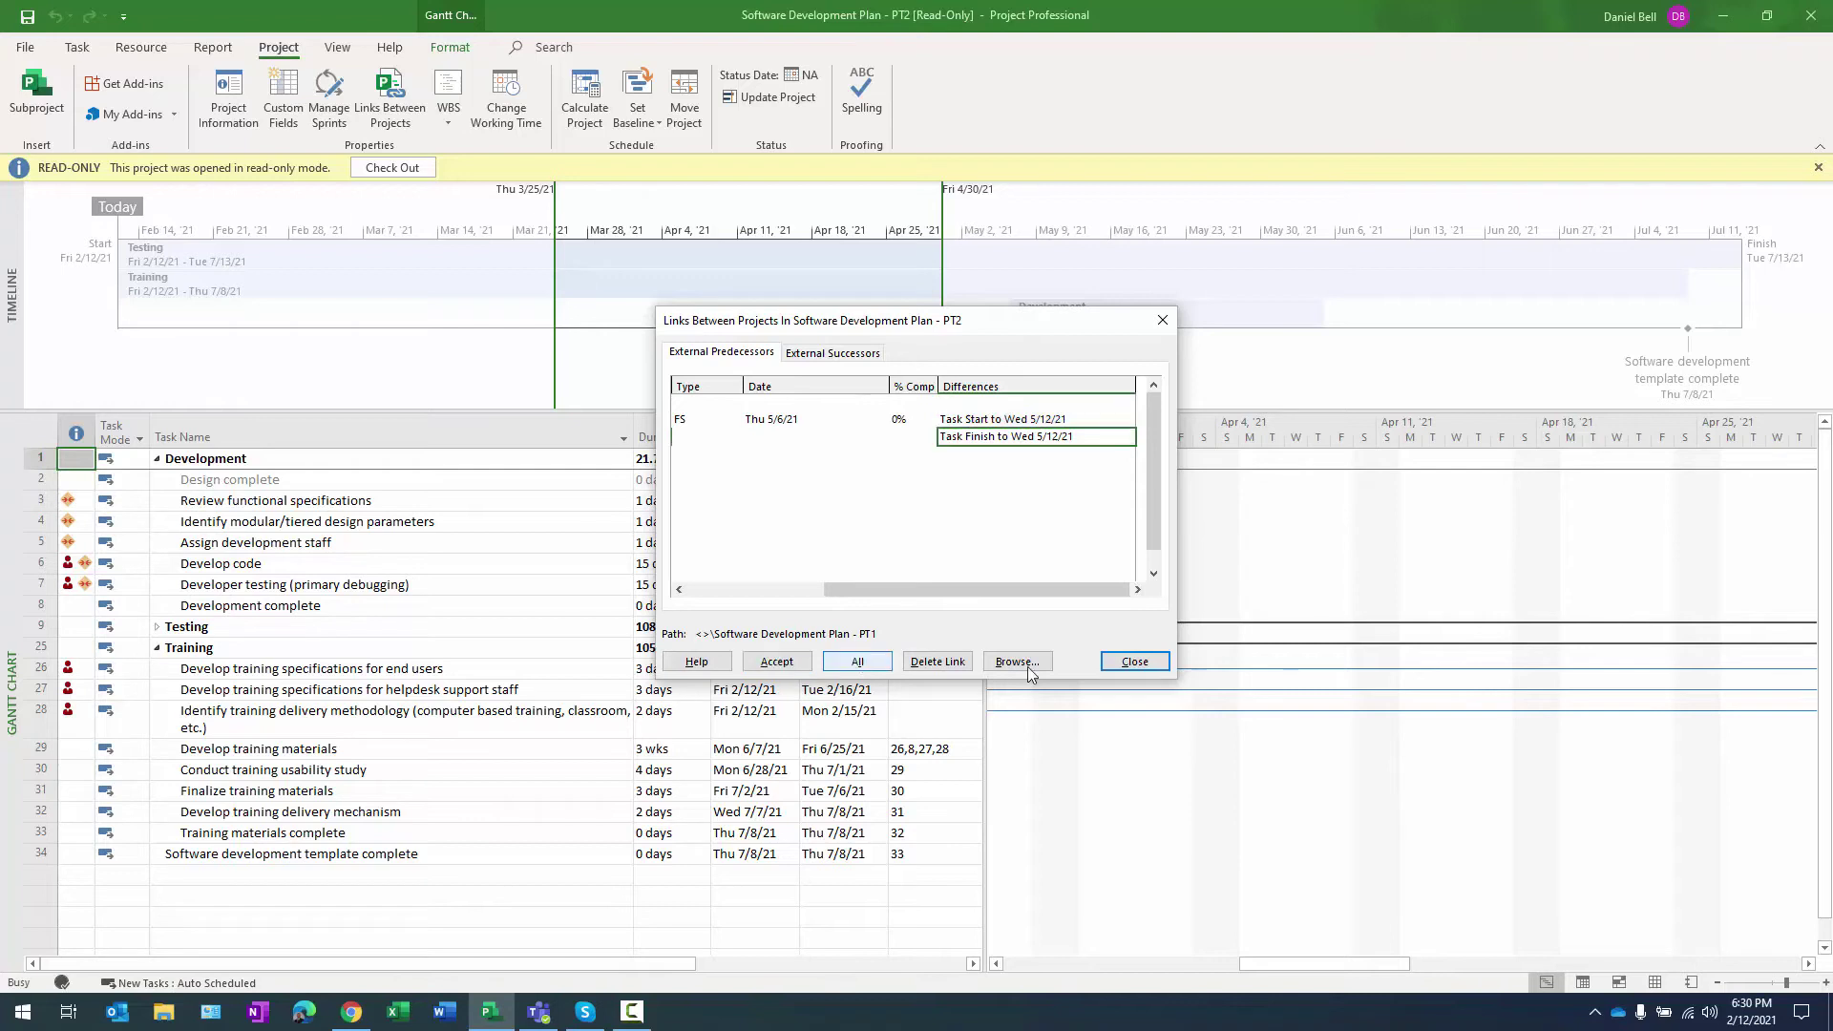
pyautogui.click(1134, 661)
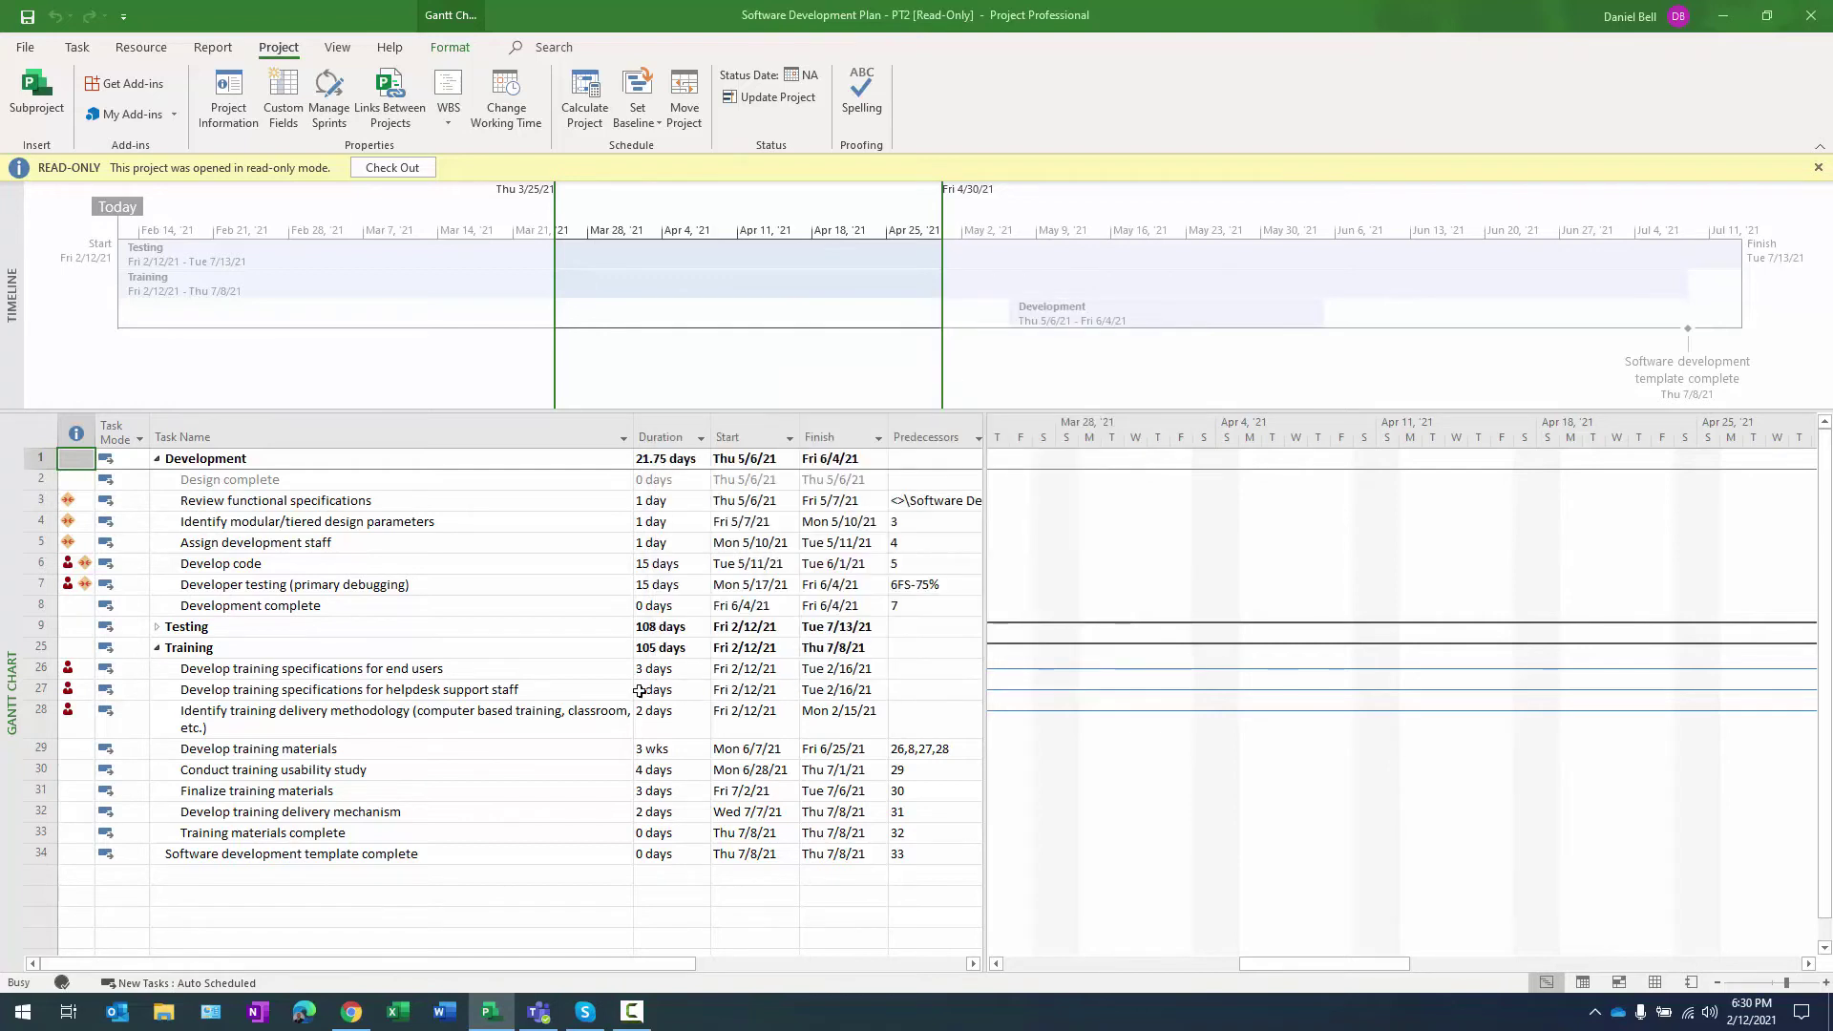
# Step: Check out Software Development Plan - PT2 and publish its updated schedule
pyautogui.click(387, 169)
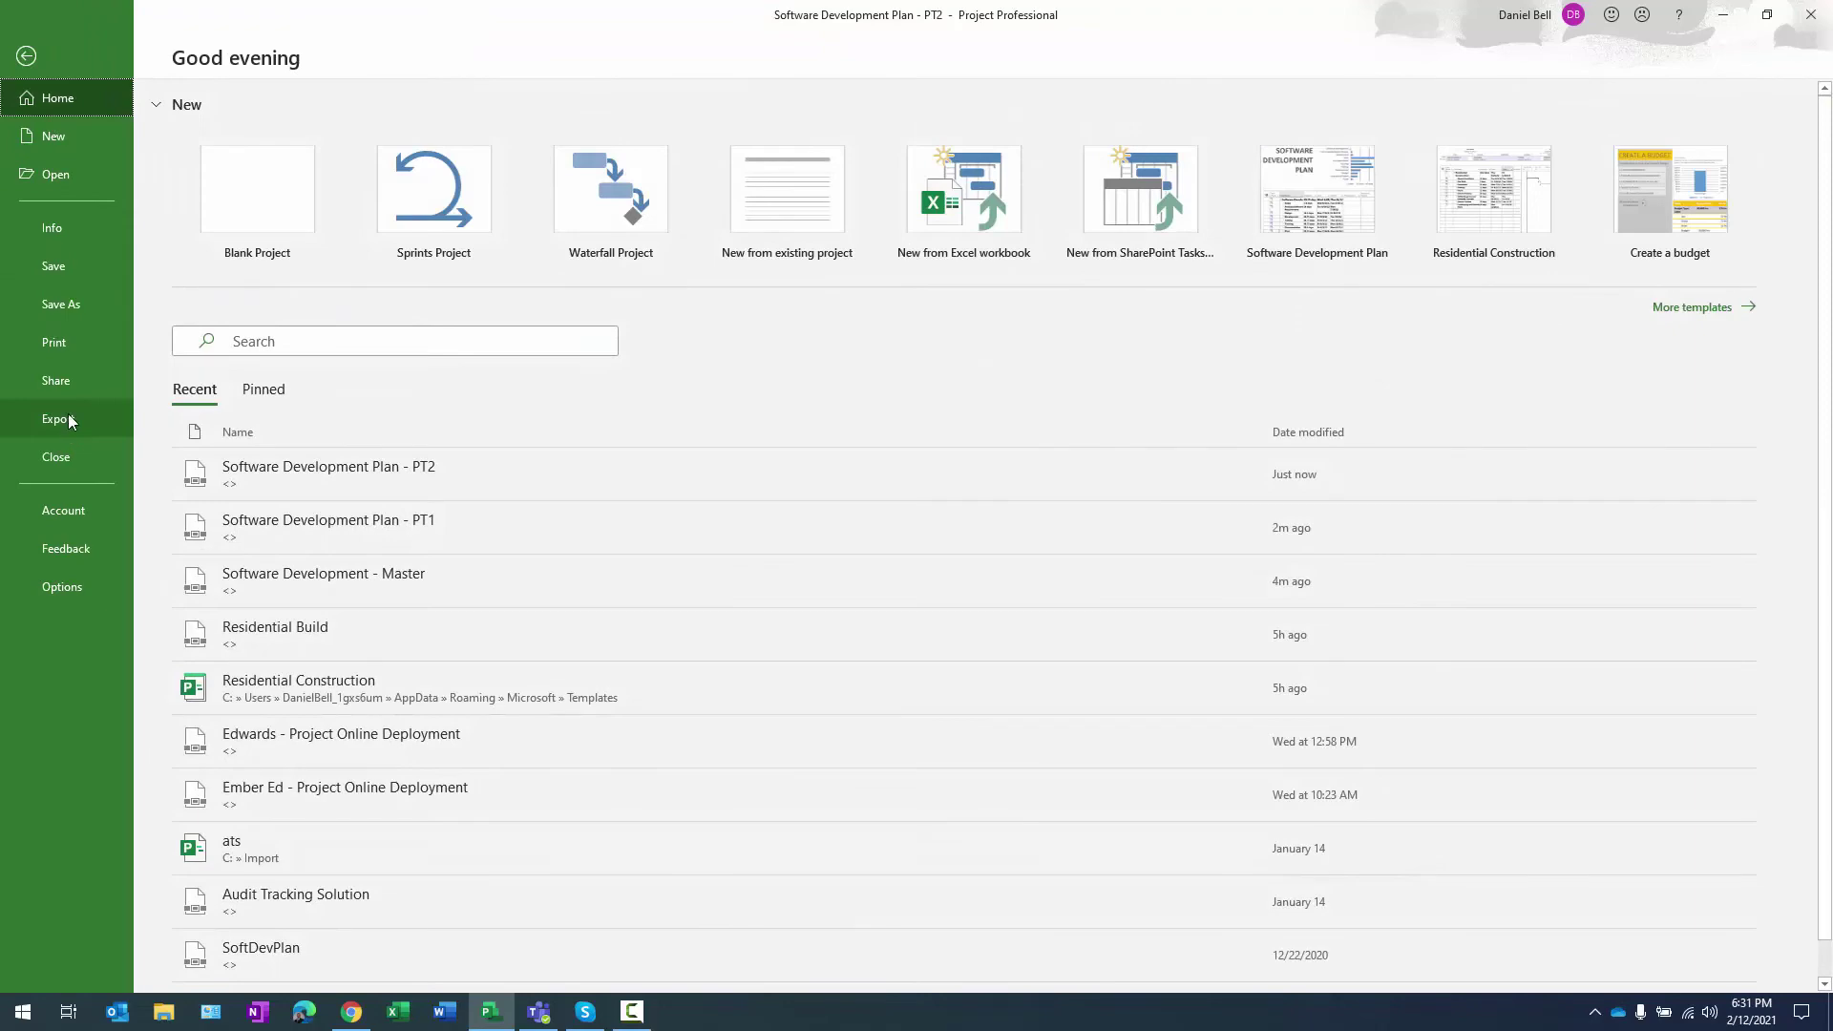
pyautogui.click(66, 229)
pyautogui.click(212, 342)
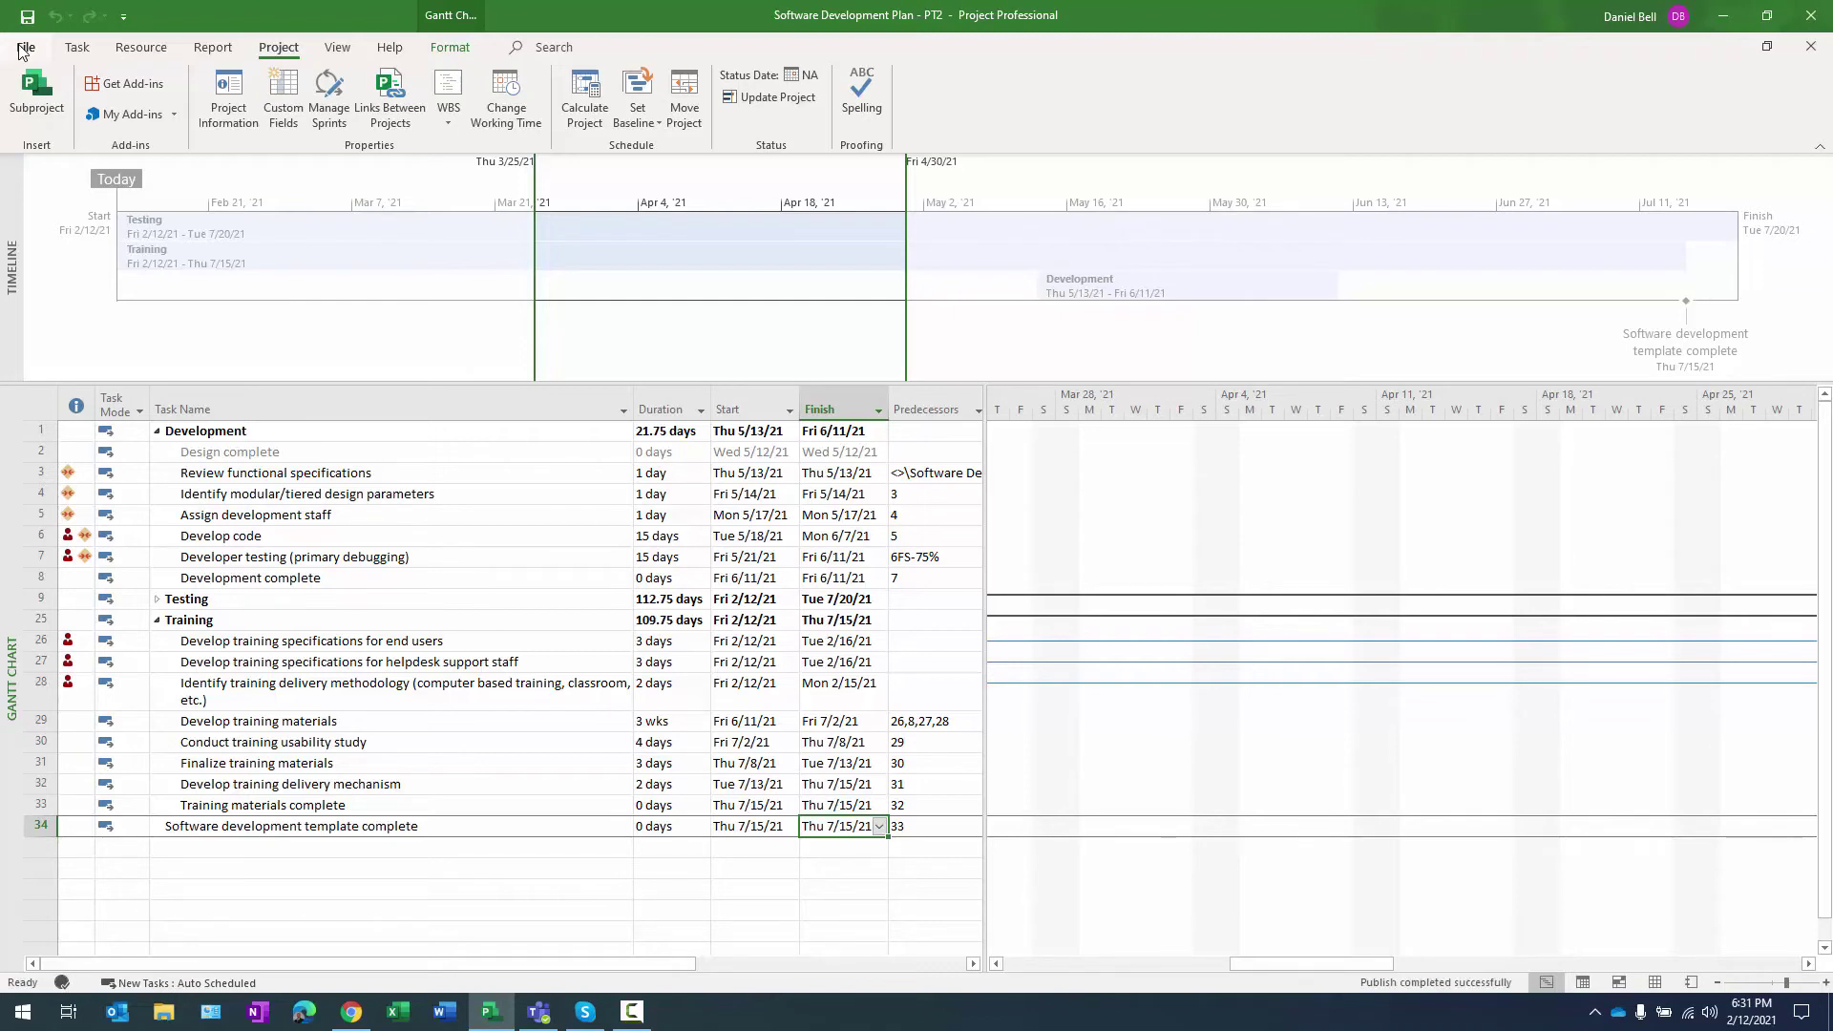
# Step: Close PT2 and confirm checking it back in
pyautogui.click(23, 50)
pyautogui.click(67, 458)
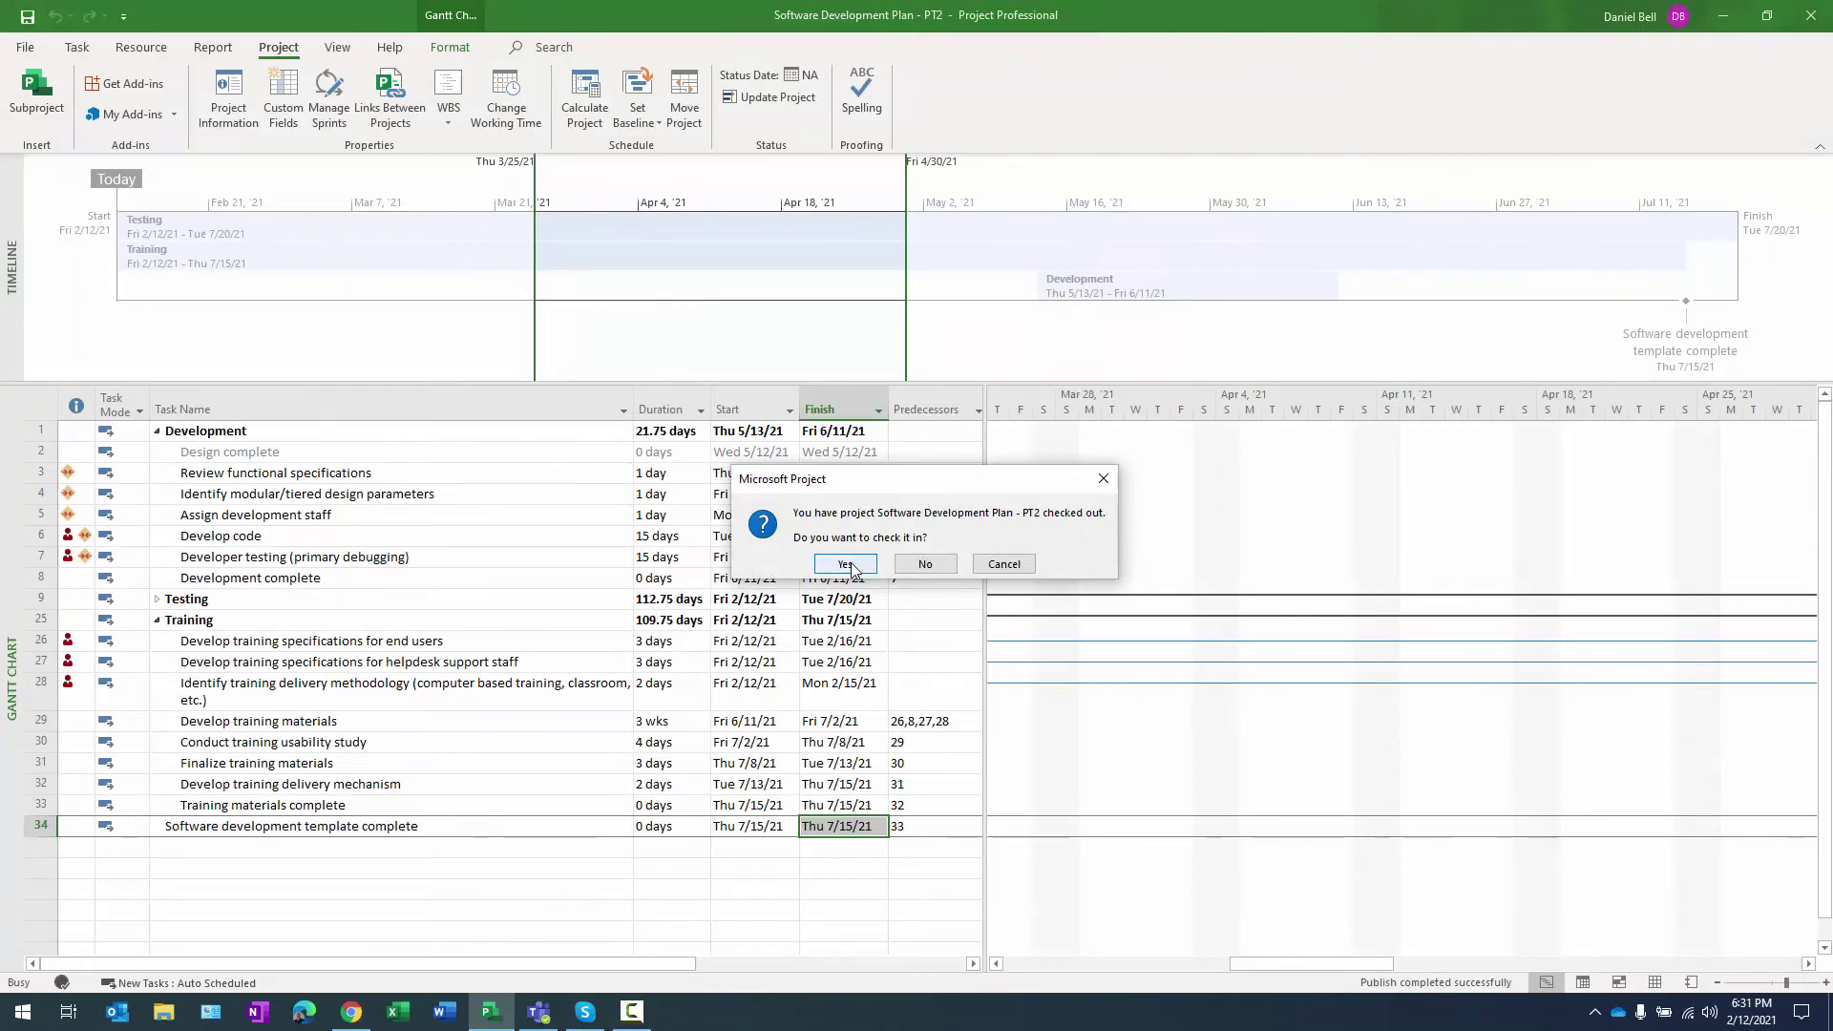
pyautogui.click(847, 565)
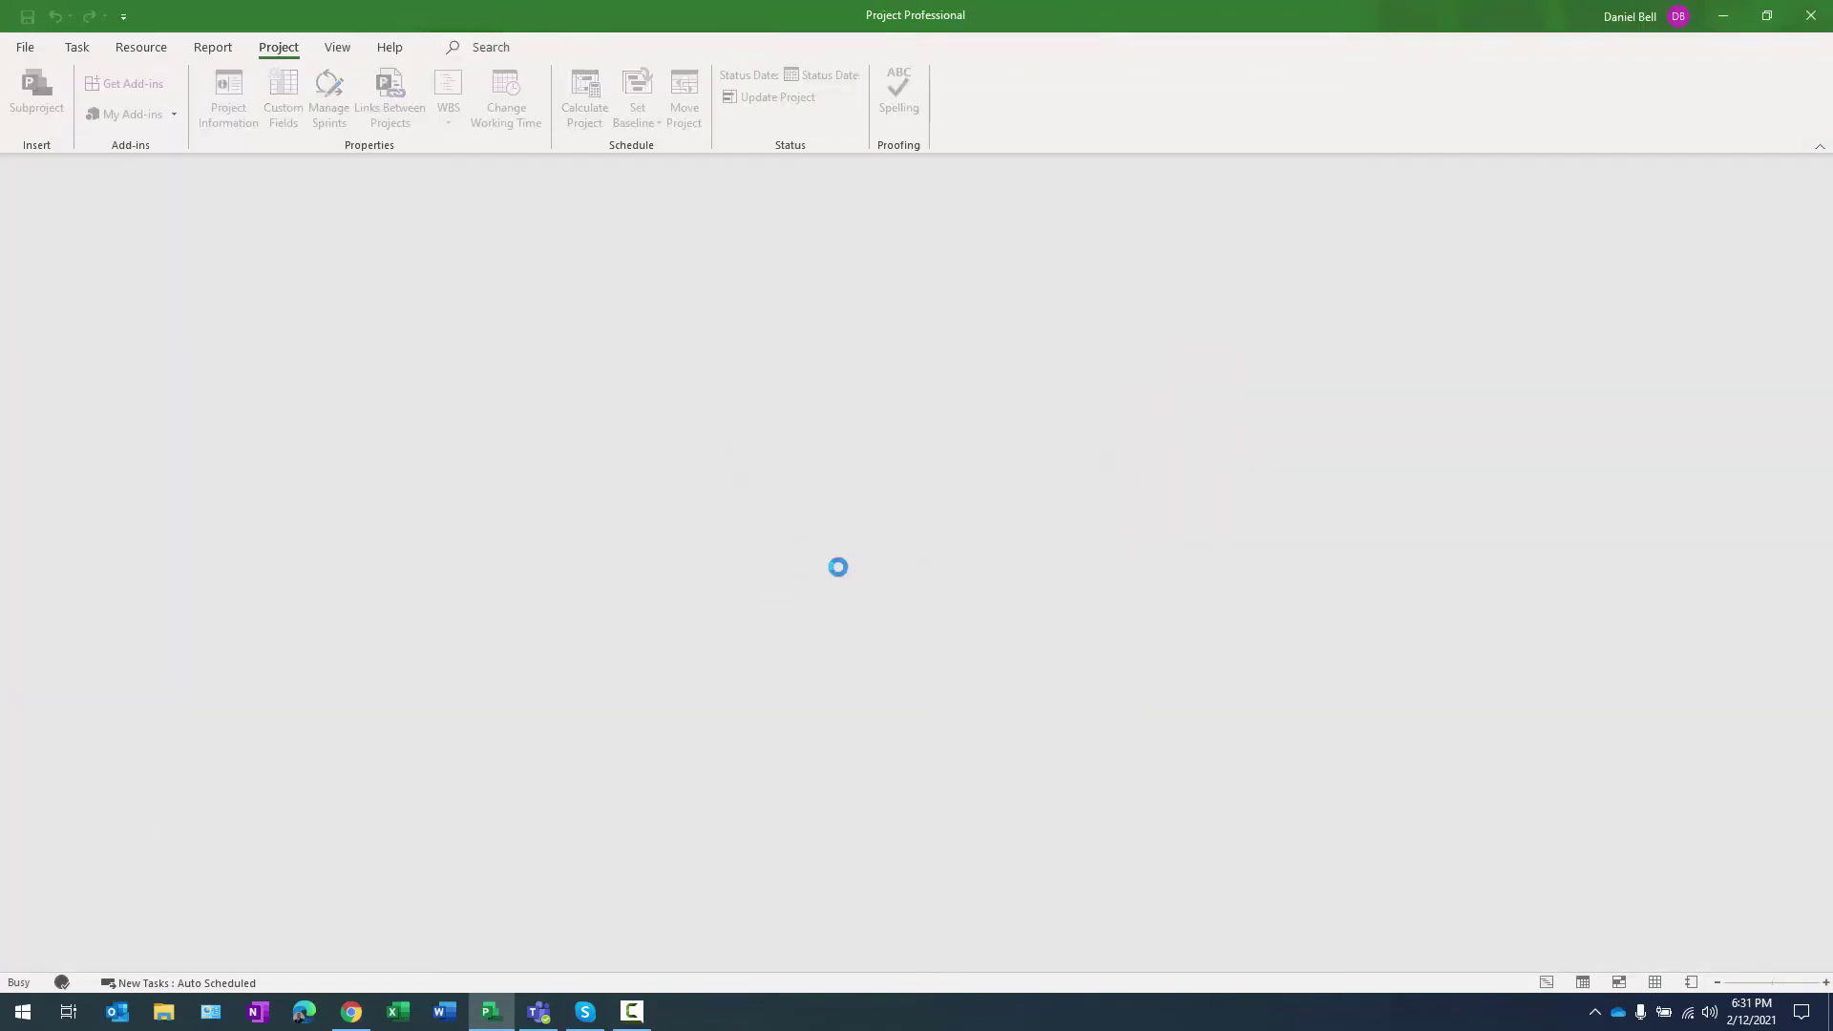
# Step: Refresh Project Center in the browser and verify PT2's Finish date reads 7/20/2021
pyautogui.click(352, 1013)
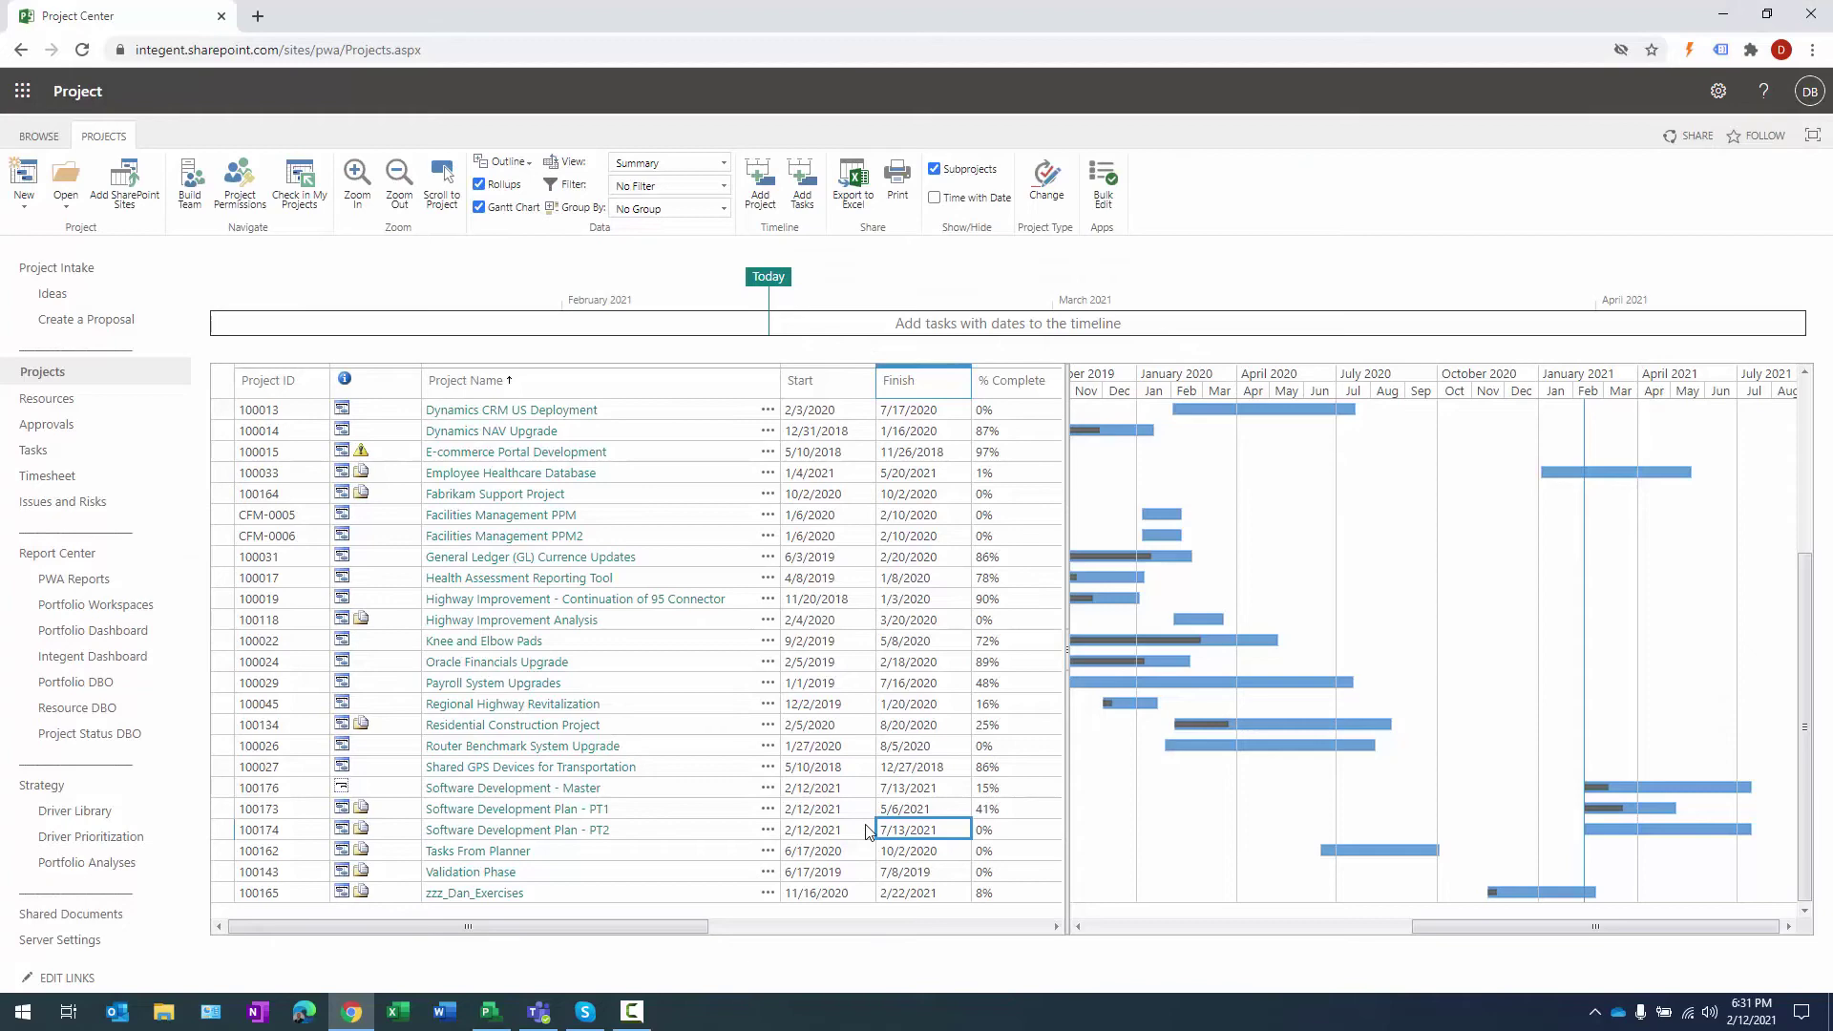
pyautogui.click(60, 372)
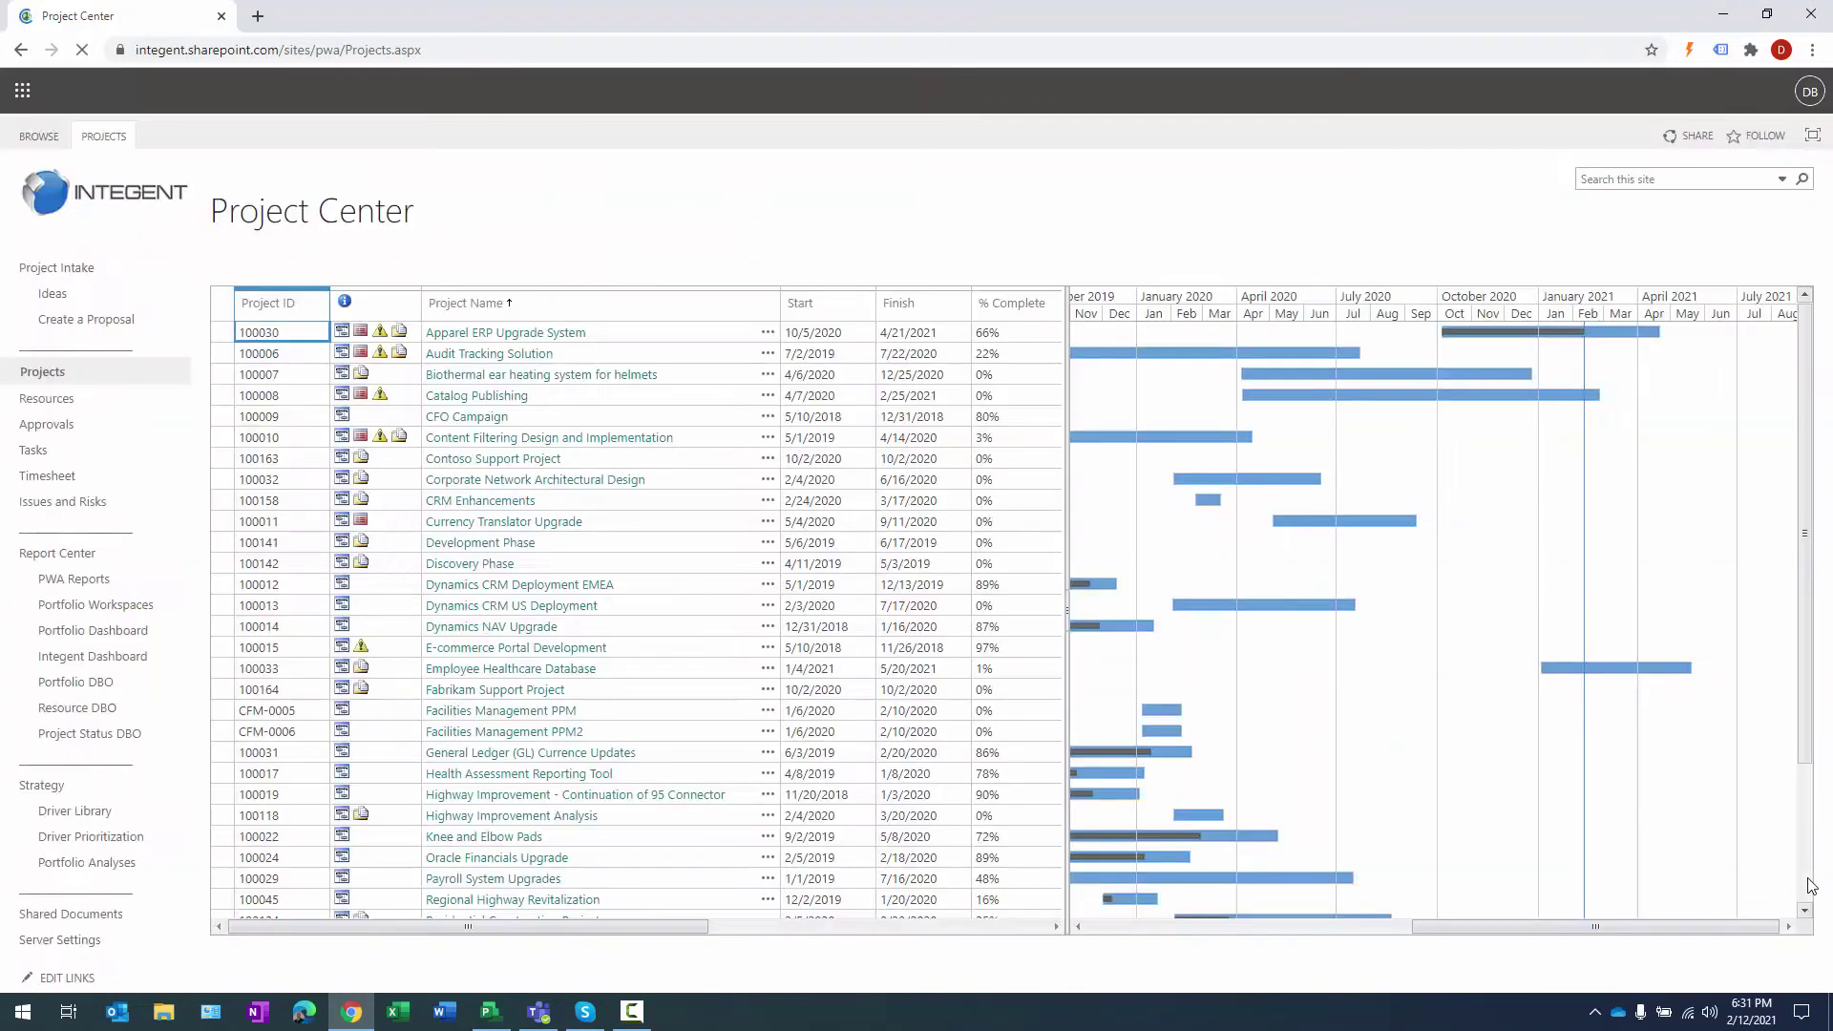
pyautogui.scroll(-3, 1811, 905)
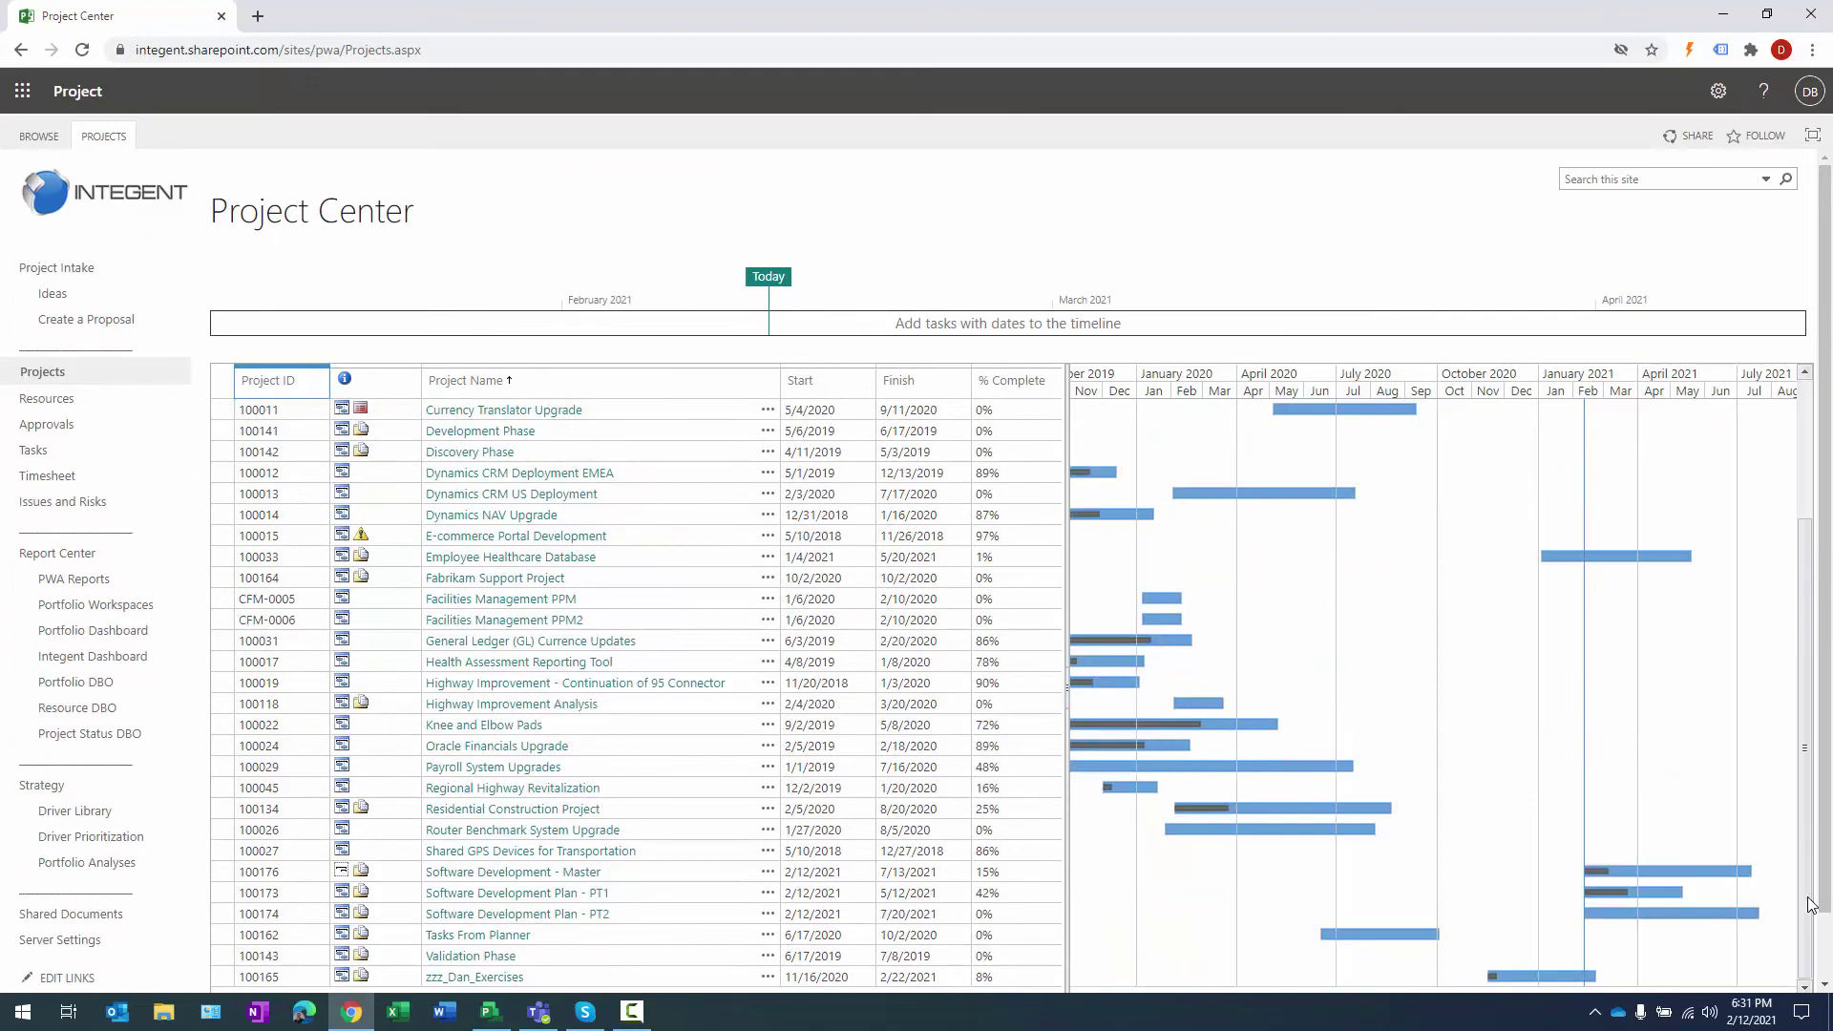
pyautogui.scroll(-2, 1811, 905)
pyautogui.click(914, 830)
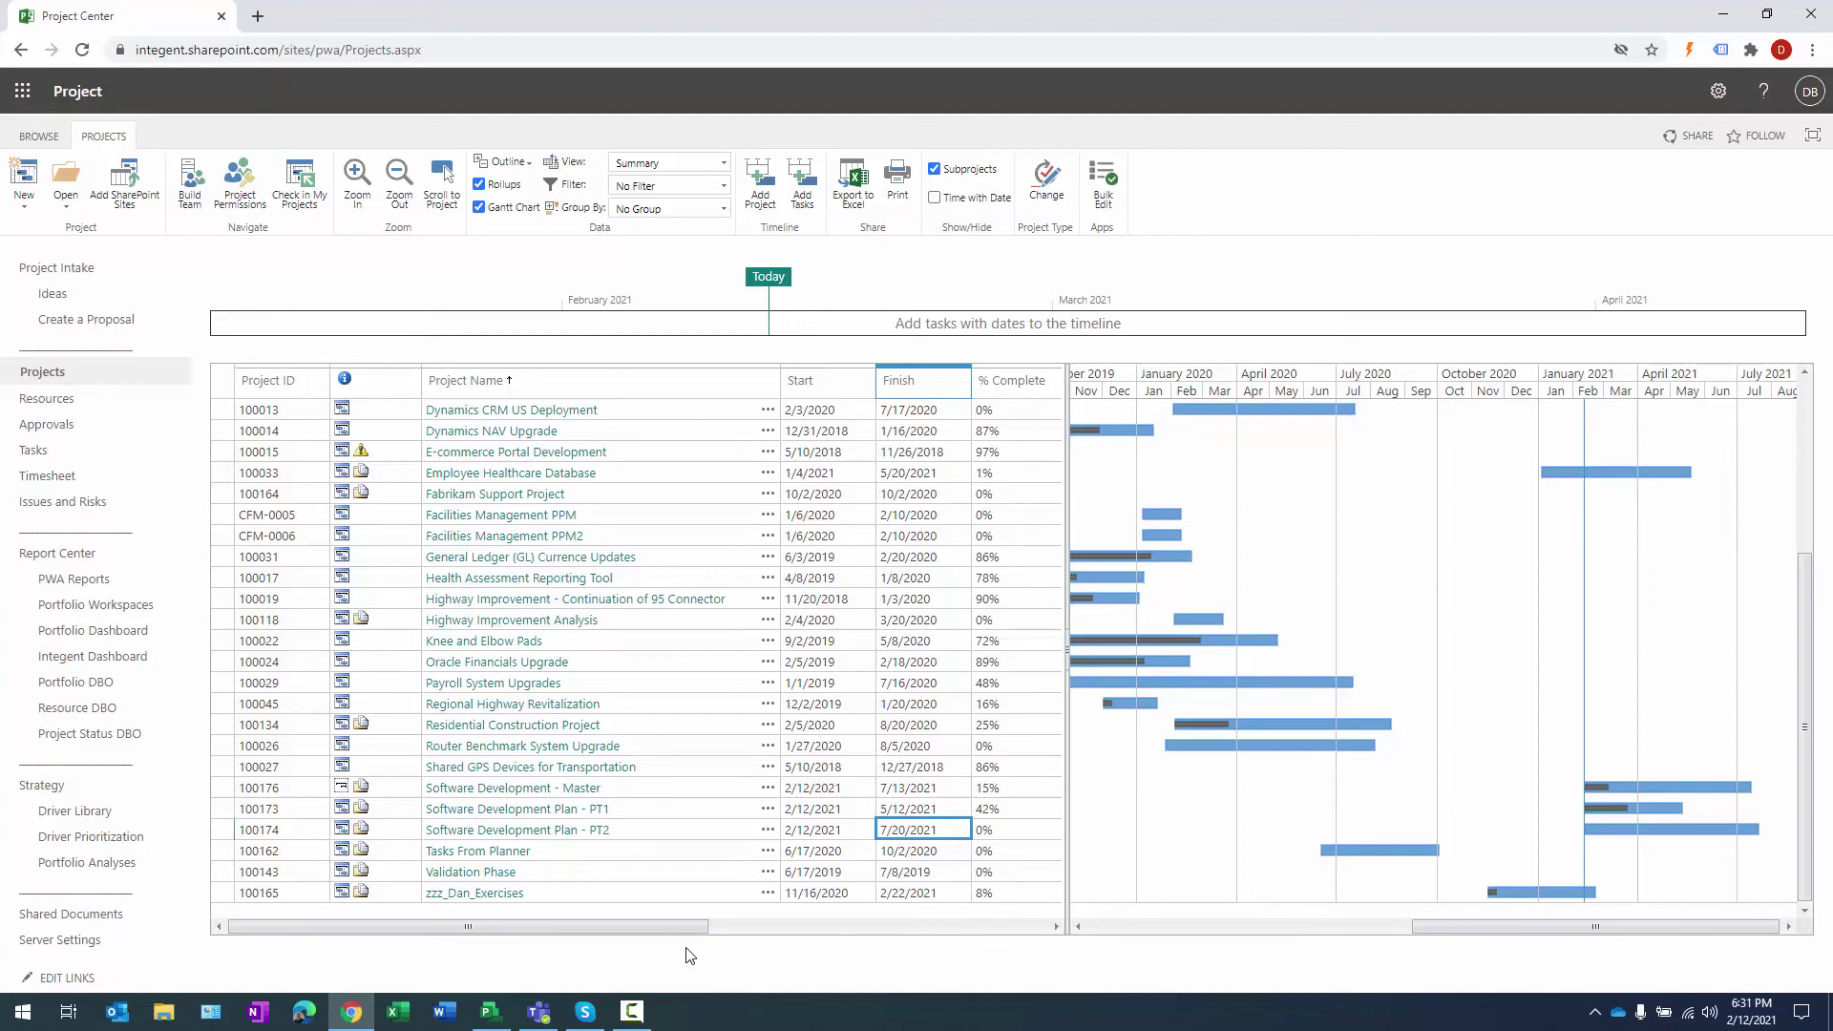
pyautogui.click(491, 1011)
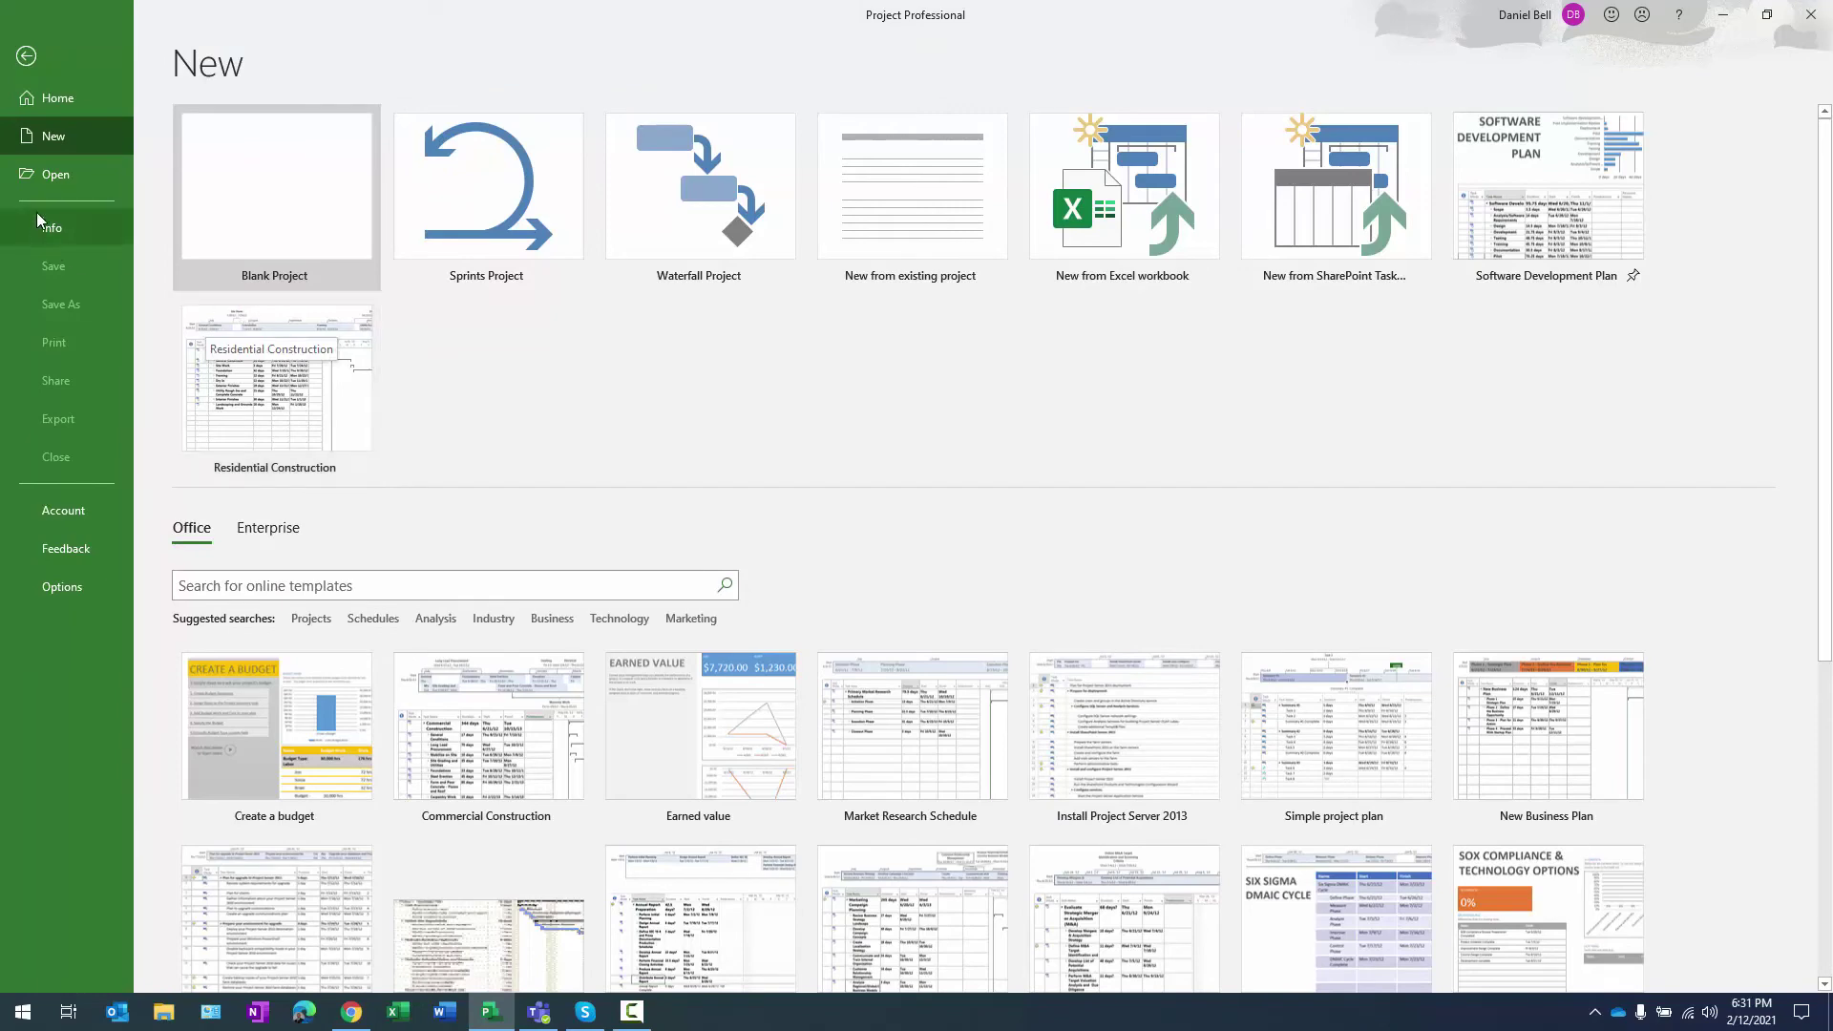
# Step: Open Software Development - Master from the recent projects list
pyautogui.click(59, 178)
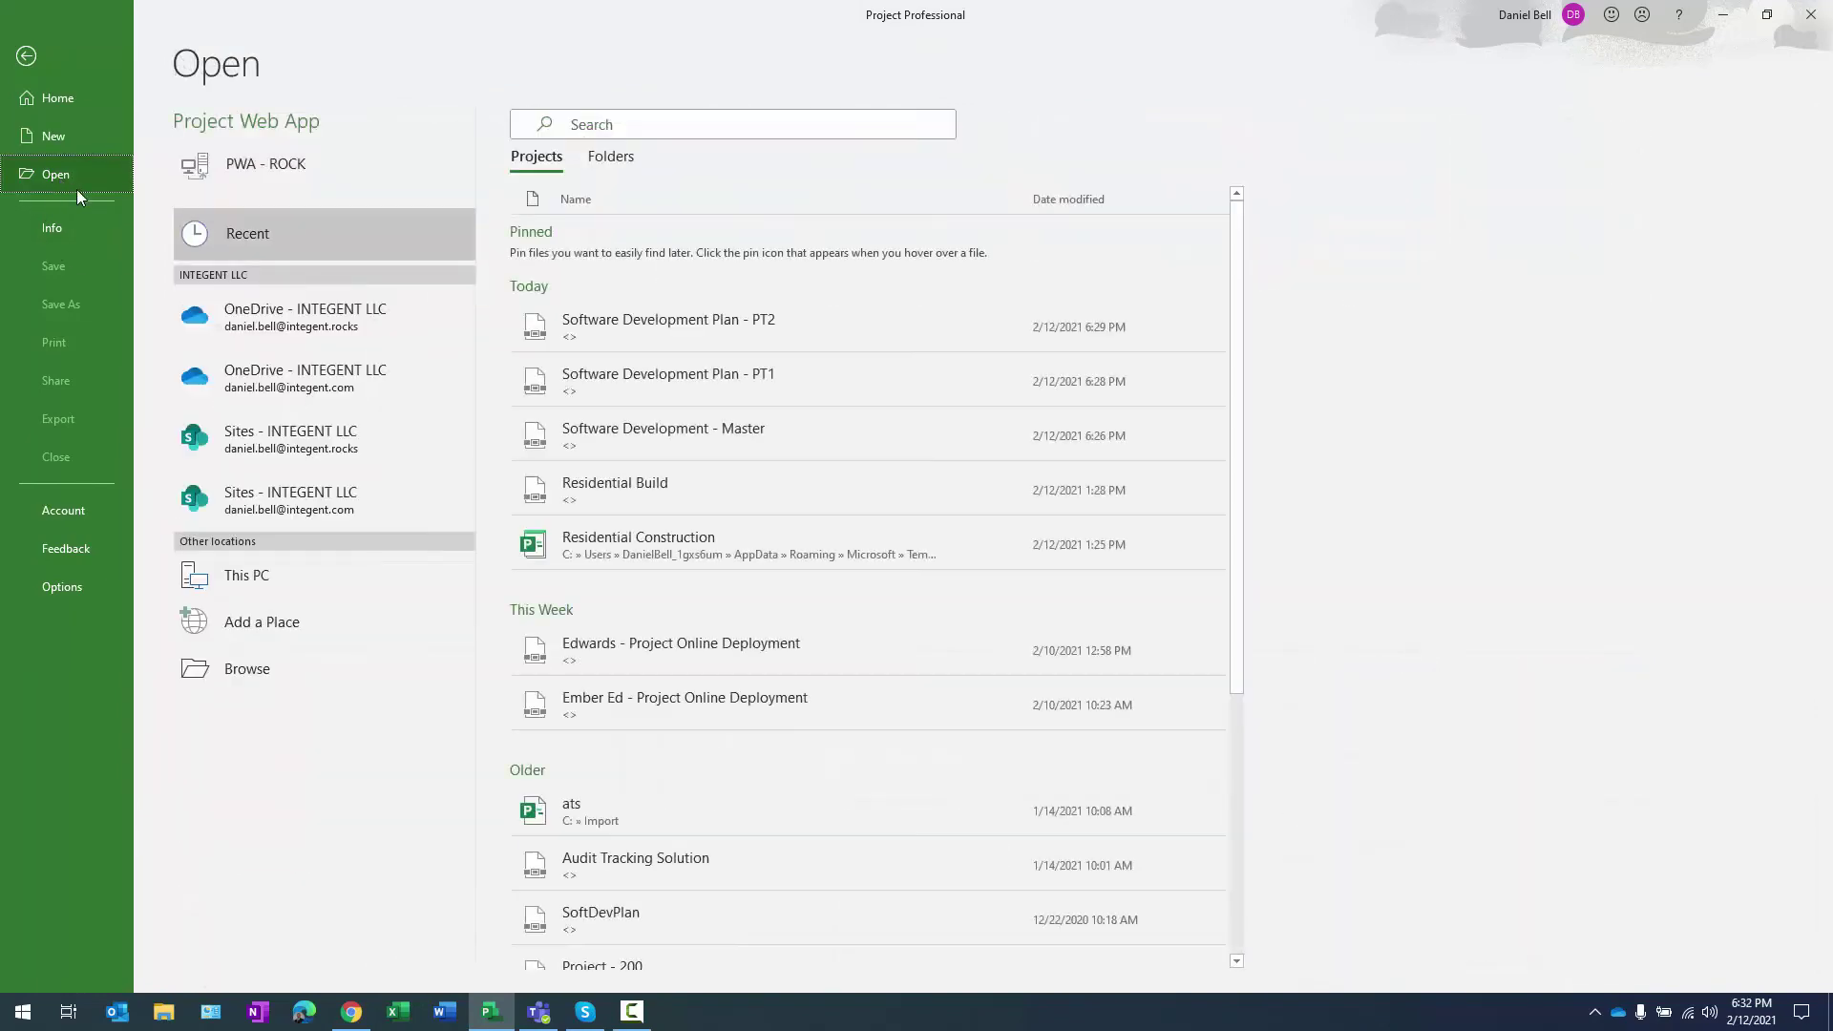
pyautogui.click(665, 432)
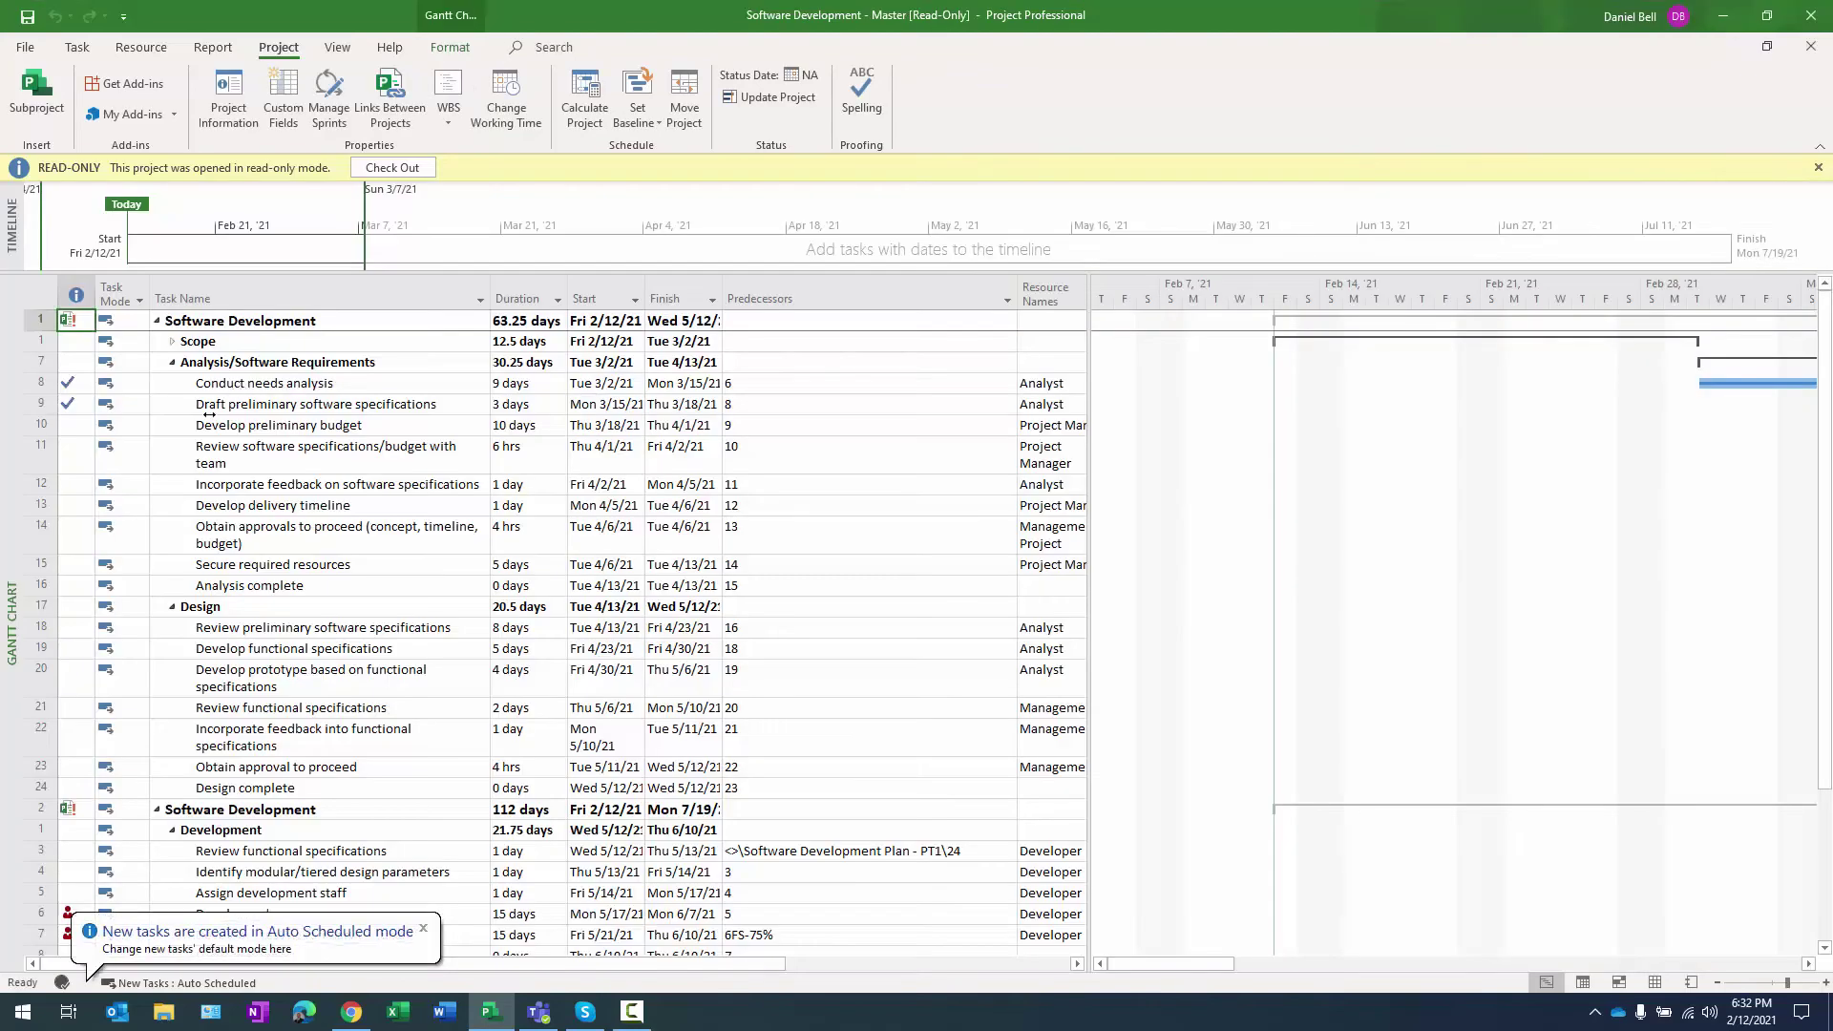
# Step: Collapse Analysis and scroll the Gantt, zoomed to weeks, to Review preliminary software specifications
pyautogui.click(172, 361)
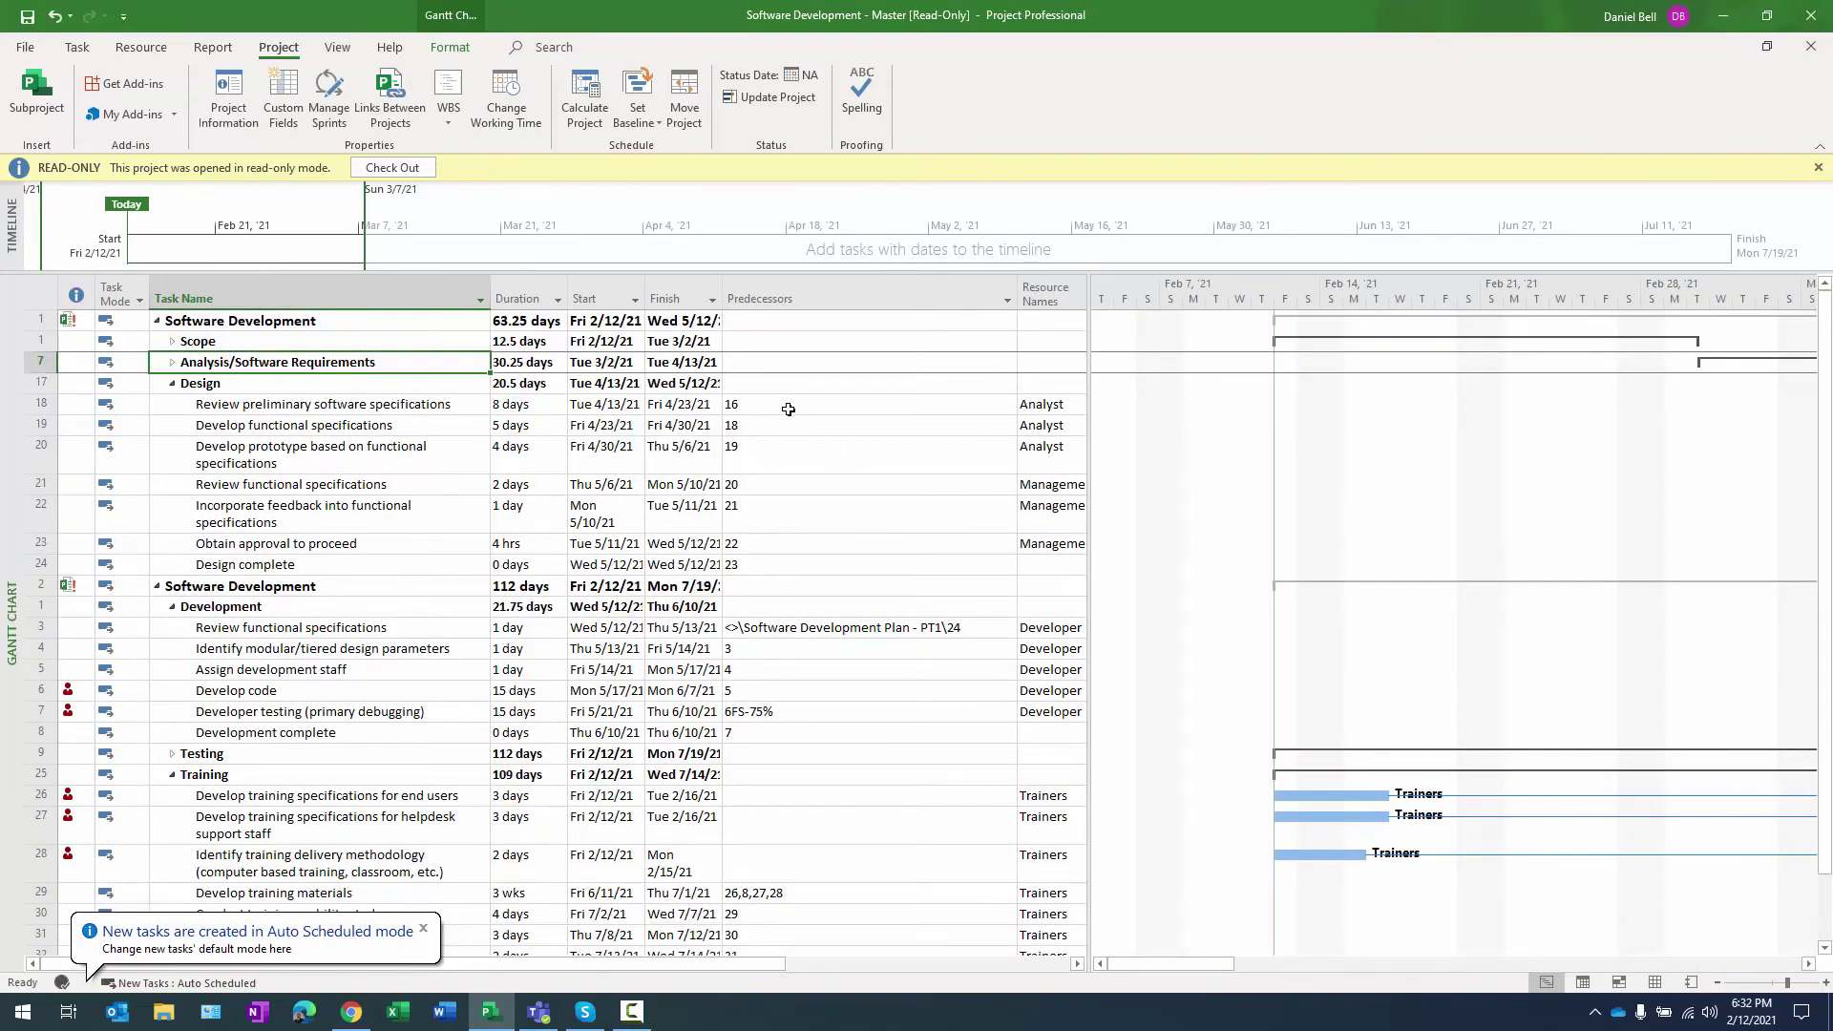
pyautogui.click(439, 404)
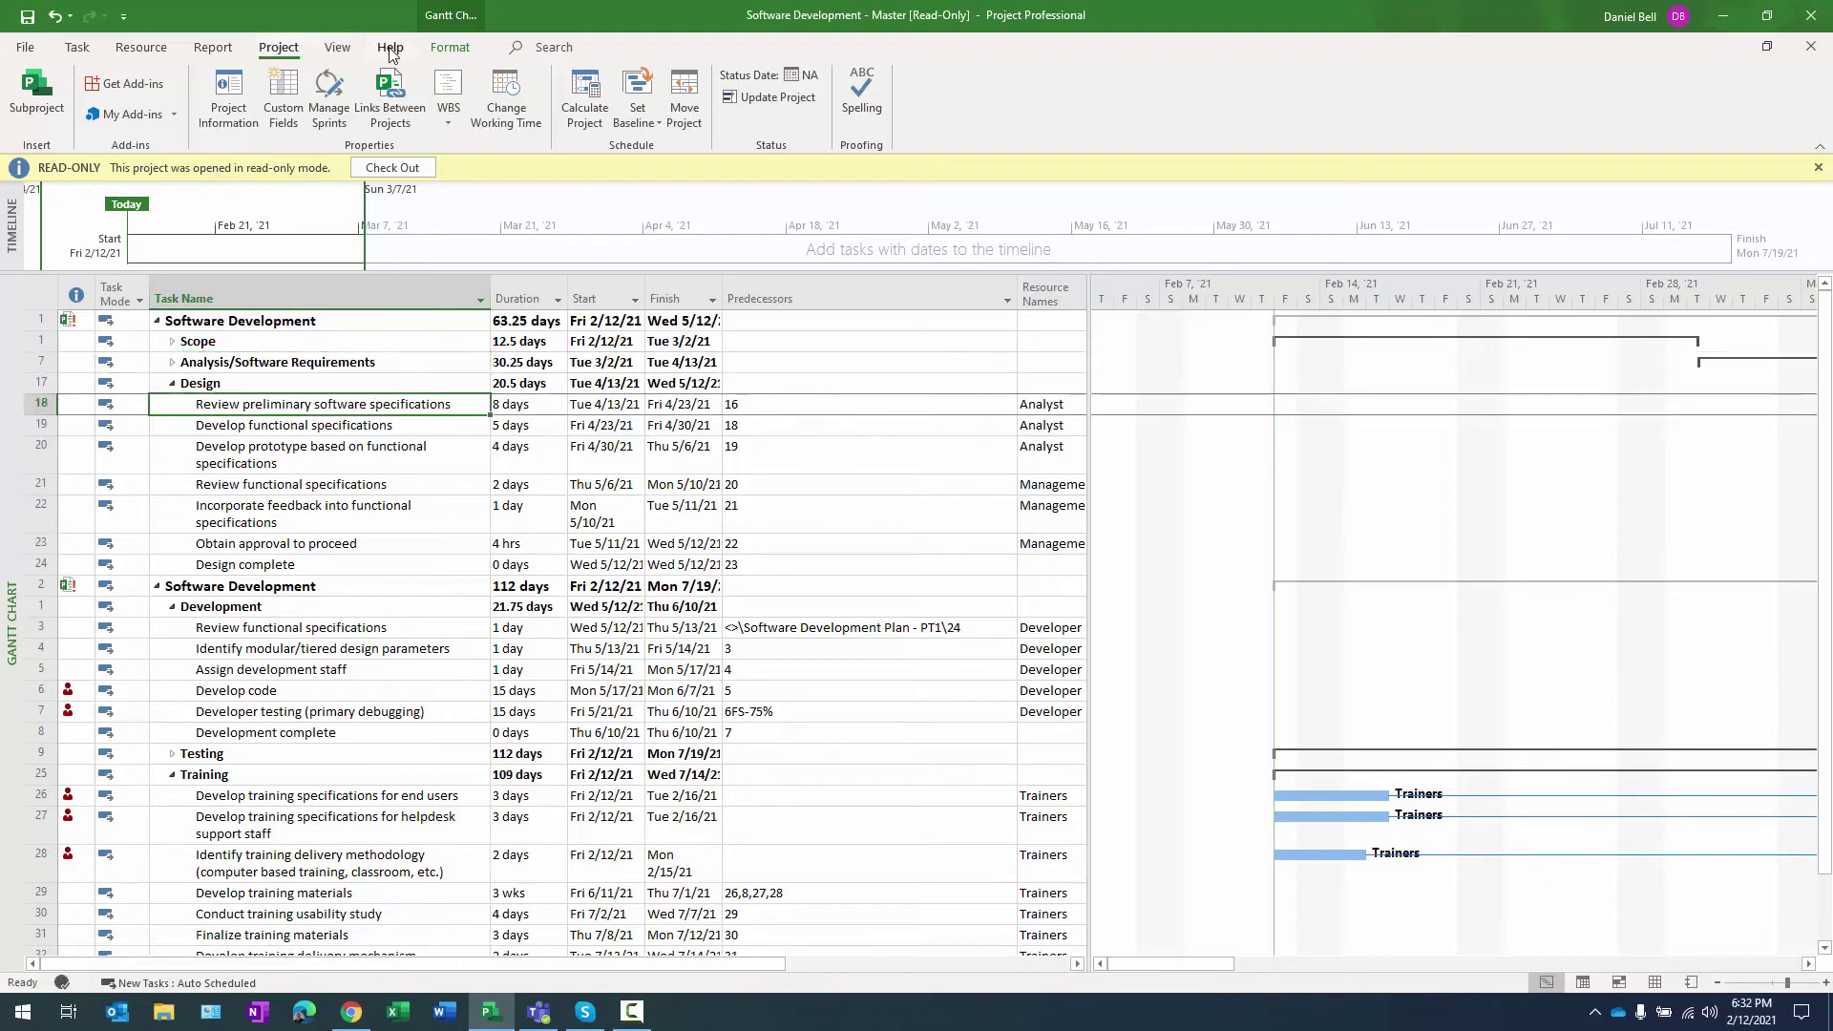
pyautogui.click(77, 47)
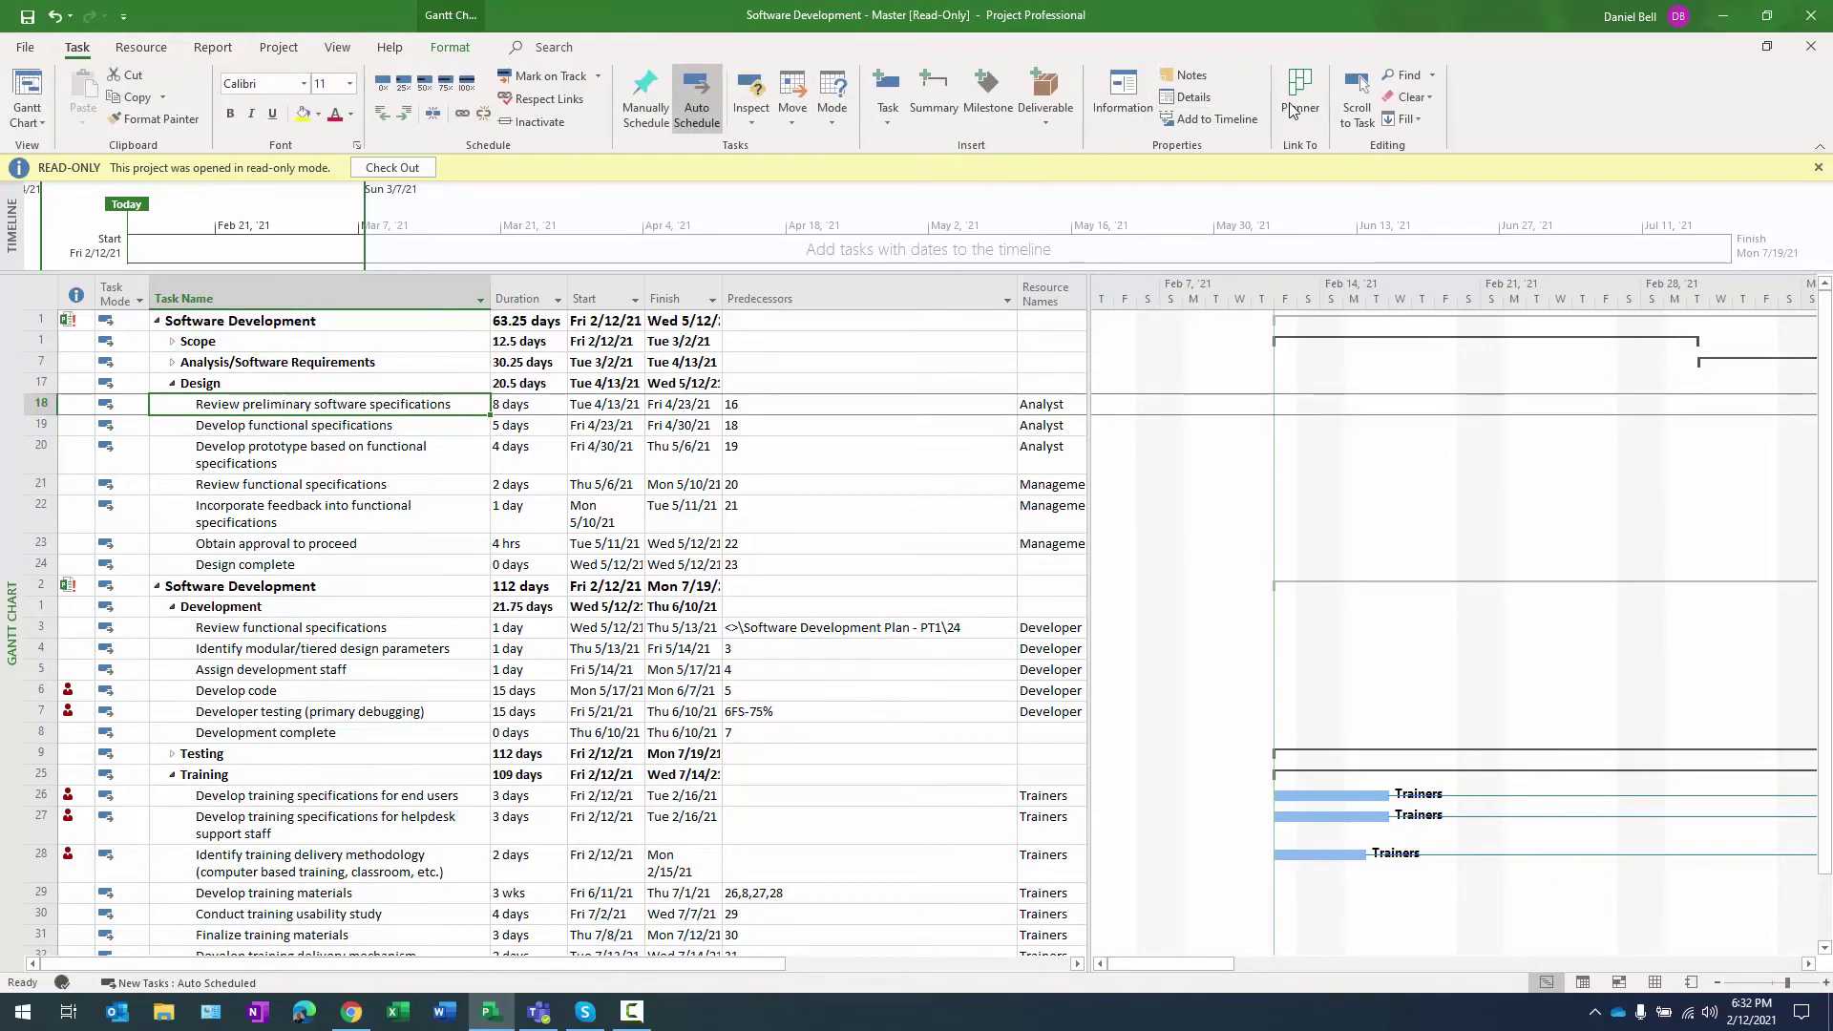
pyautogui.click(1356, 101)
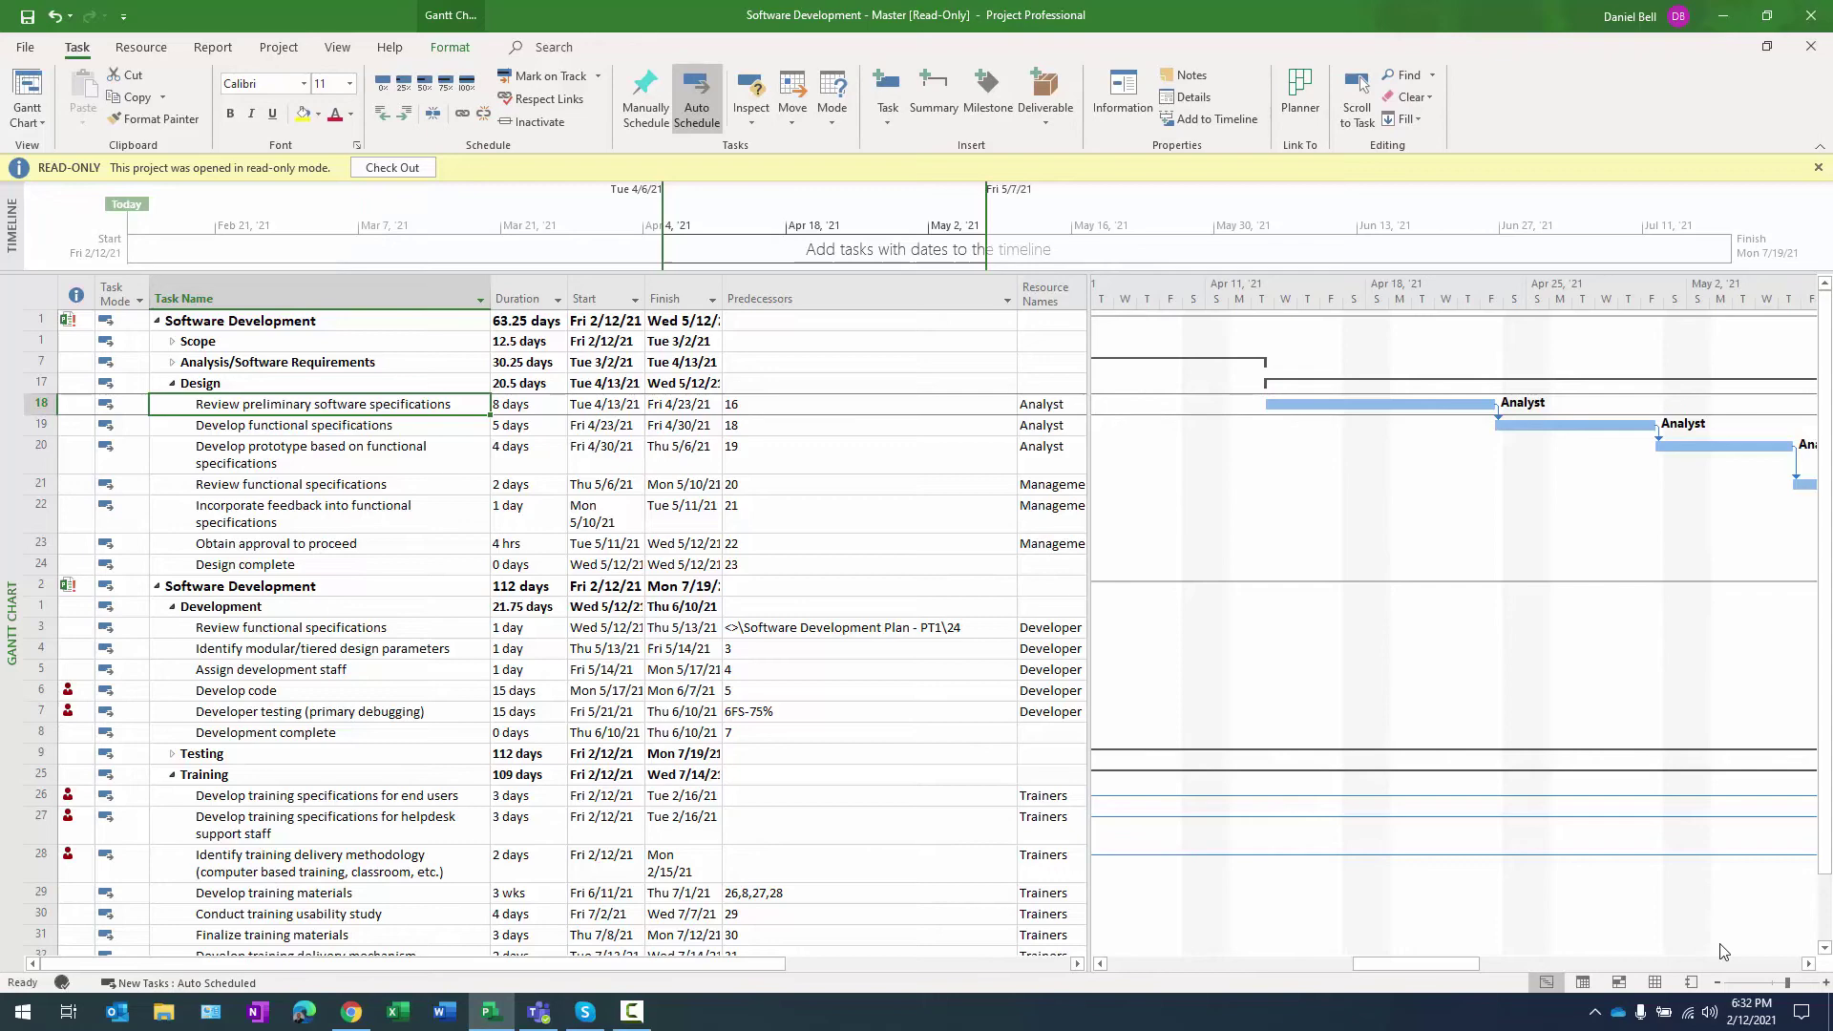
pyautogui.click(1717, 980)
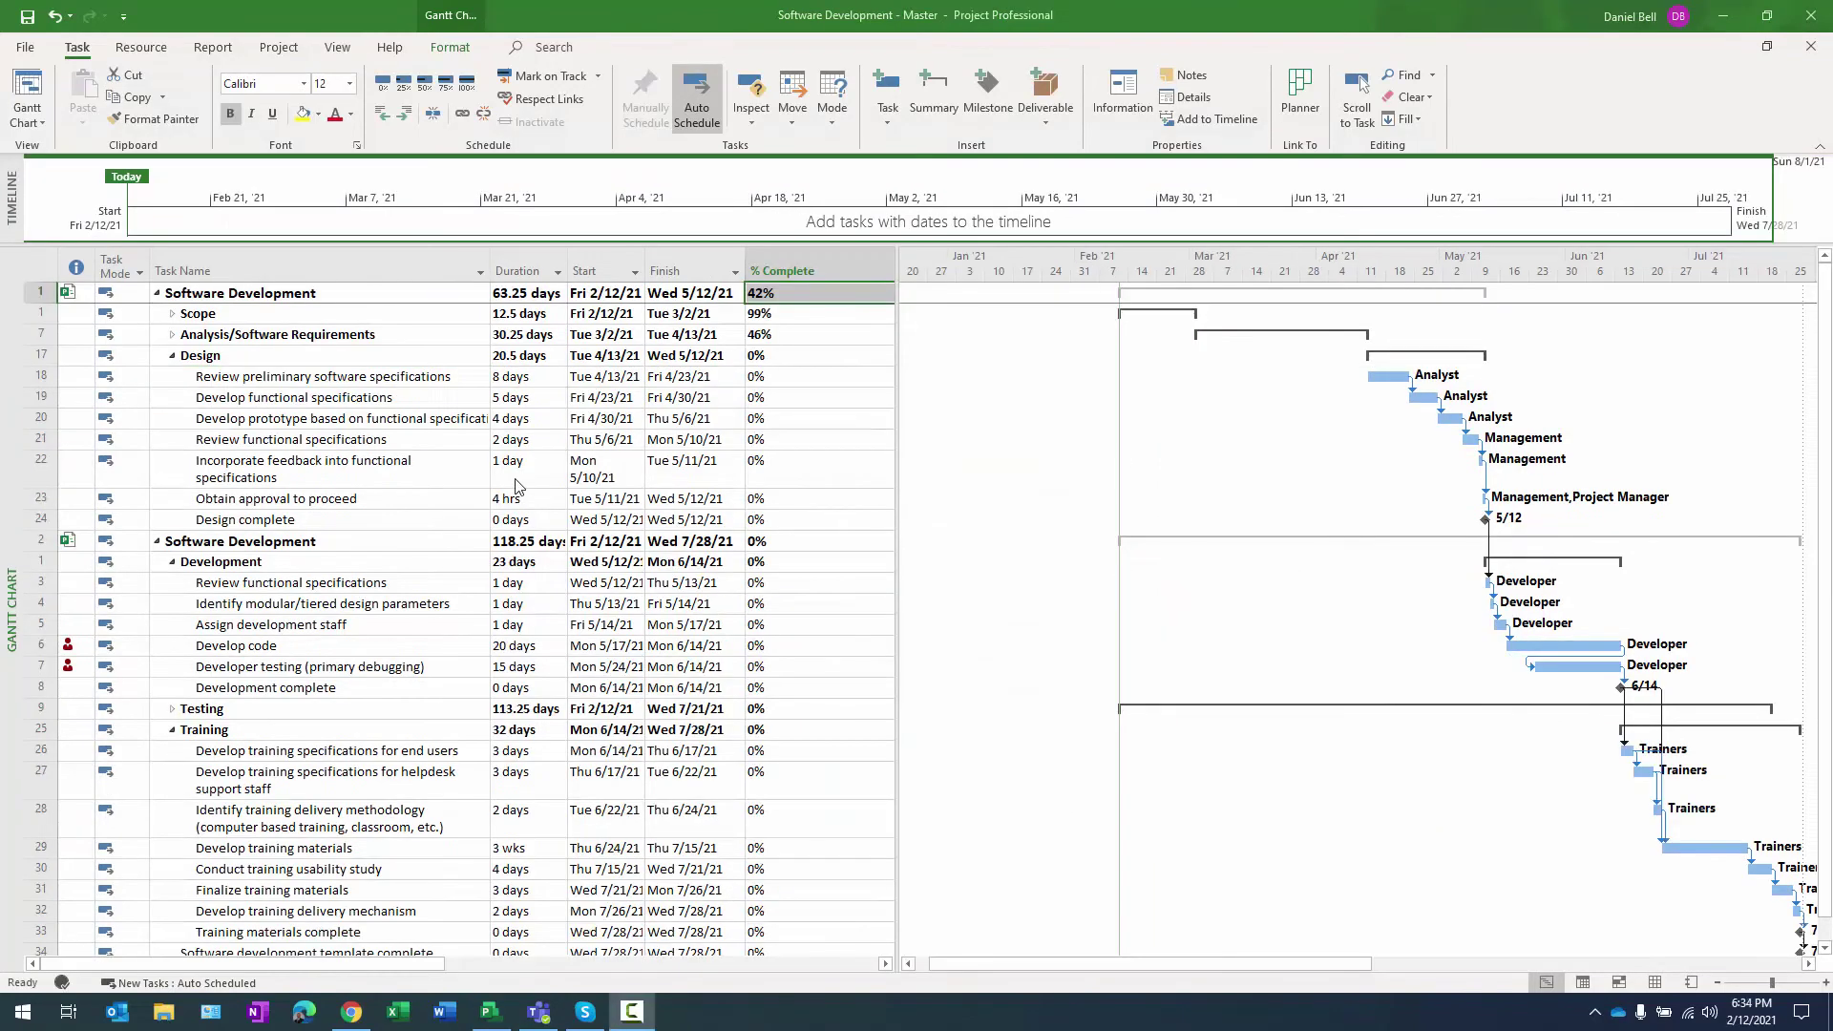
pyautogui.scroll(-2, 426, 498)
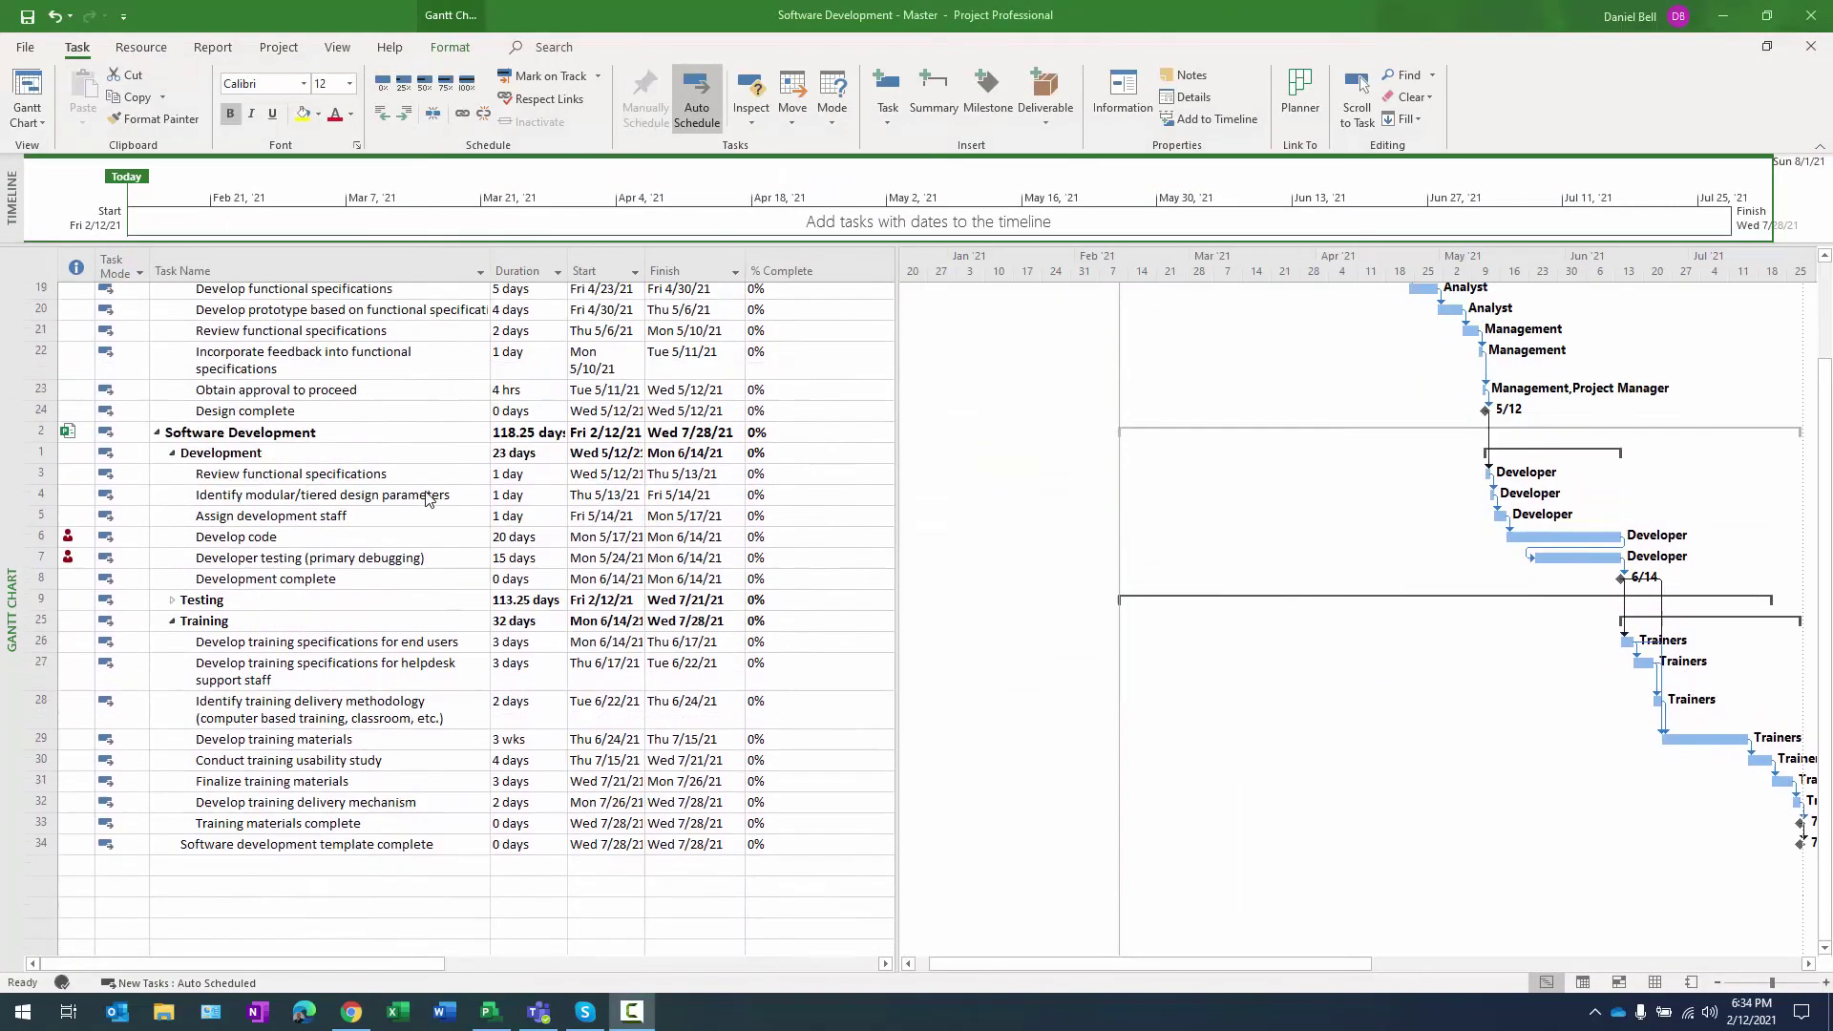
pyautogui.scroll(2, 426, 499)
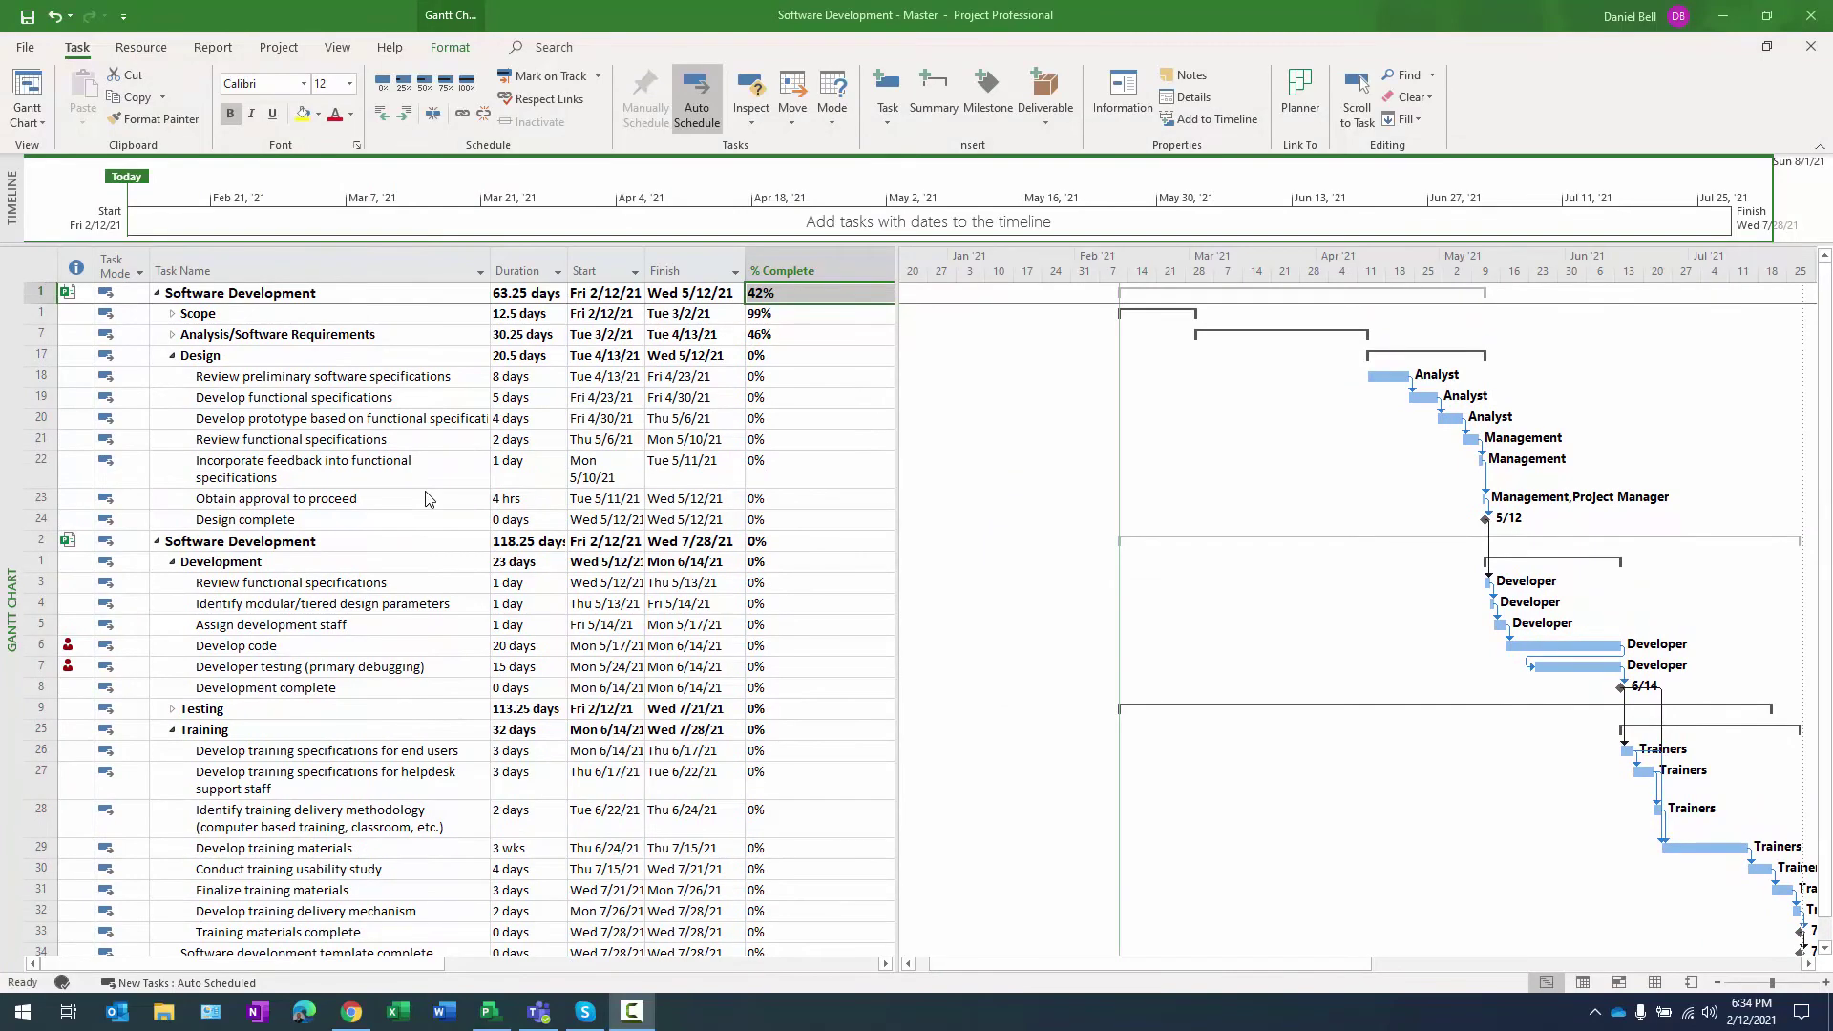
# Step: Mark Develop preliminary budget through Analysis complete as 100% complete, then collapse the Analysis group
pyautogui.click(172, 335)
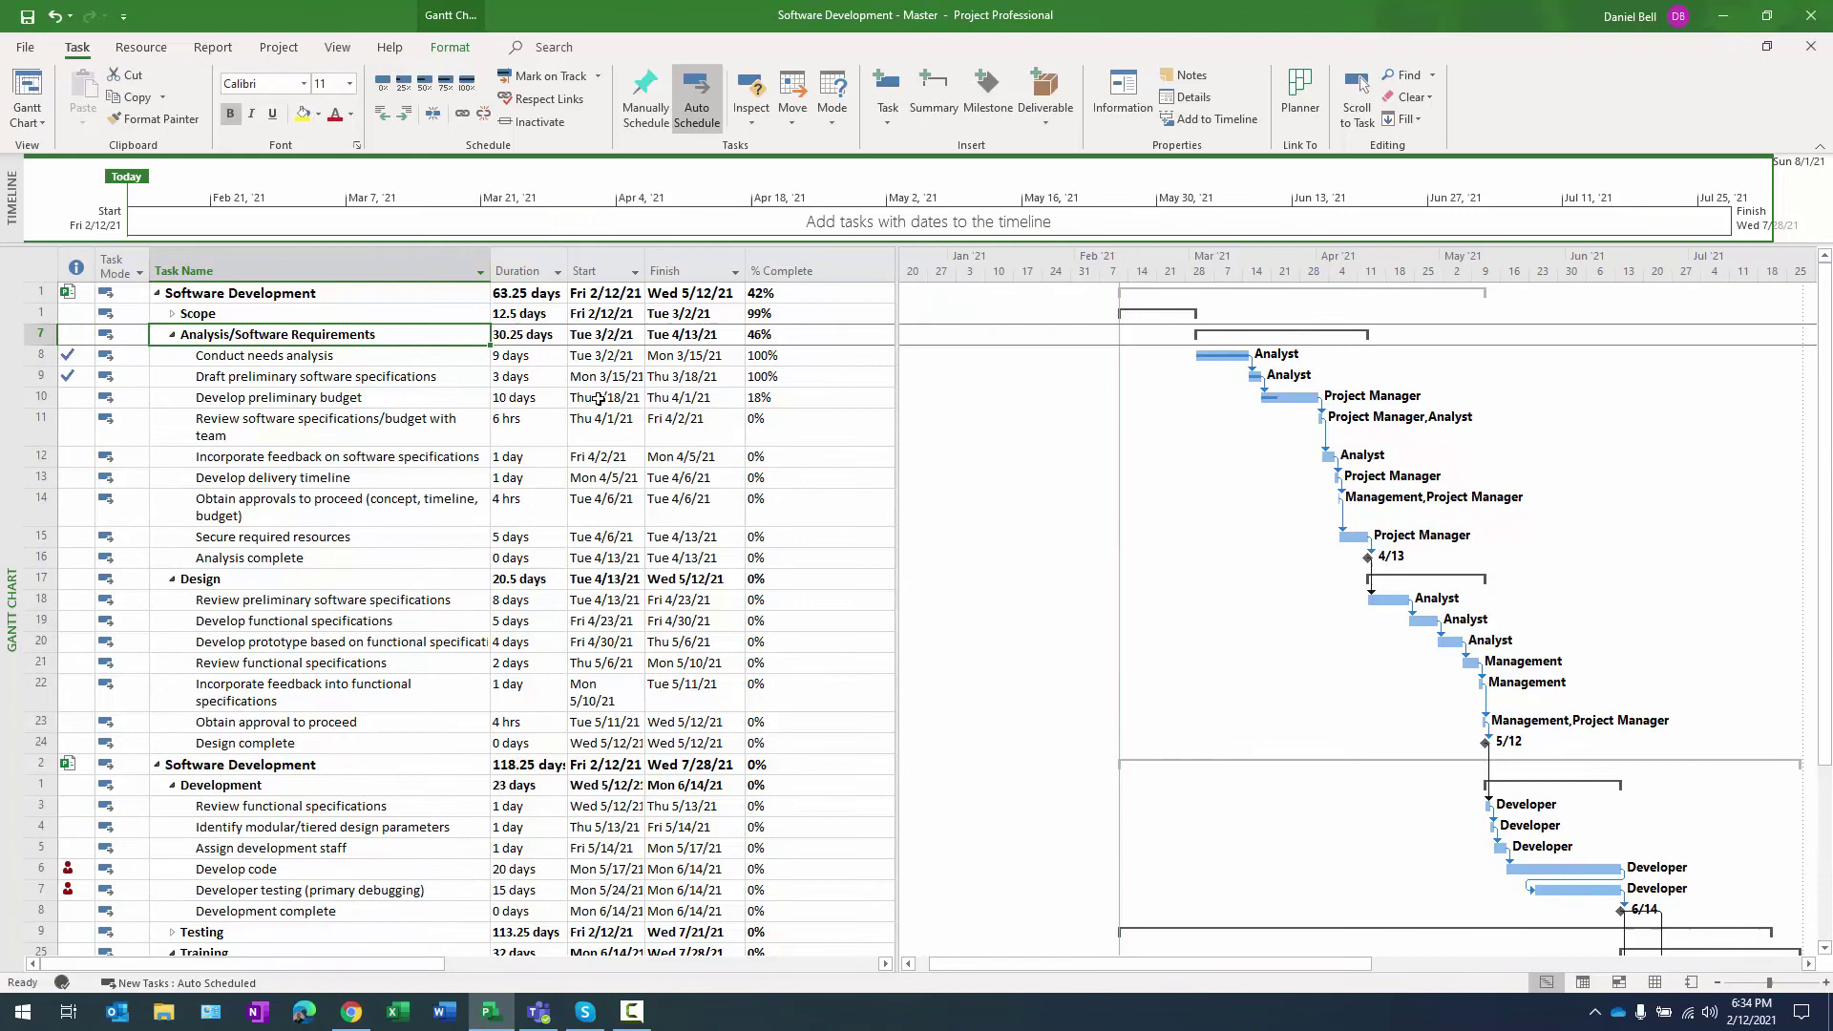
pyautogui.click(779, 401)
pyautogui.write('100')
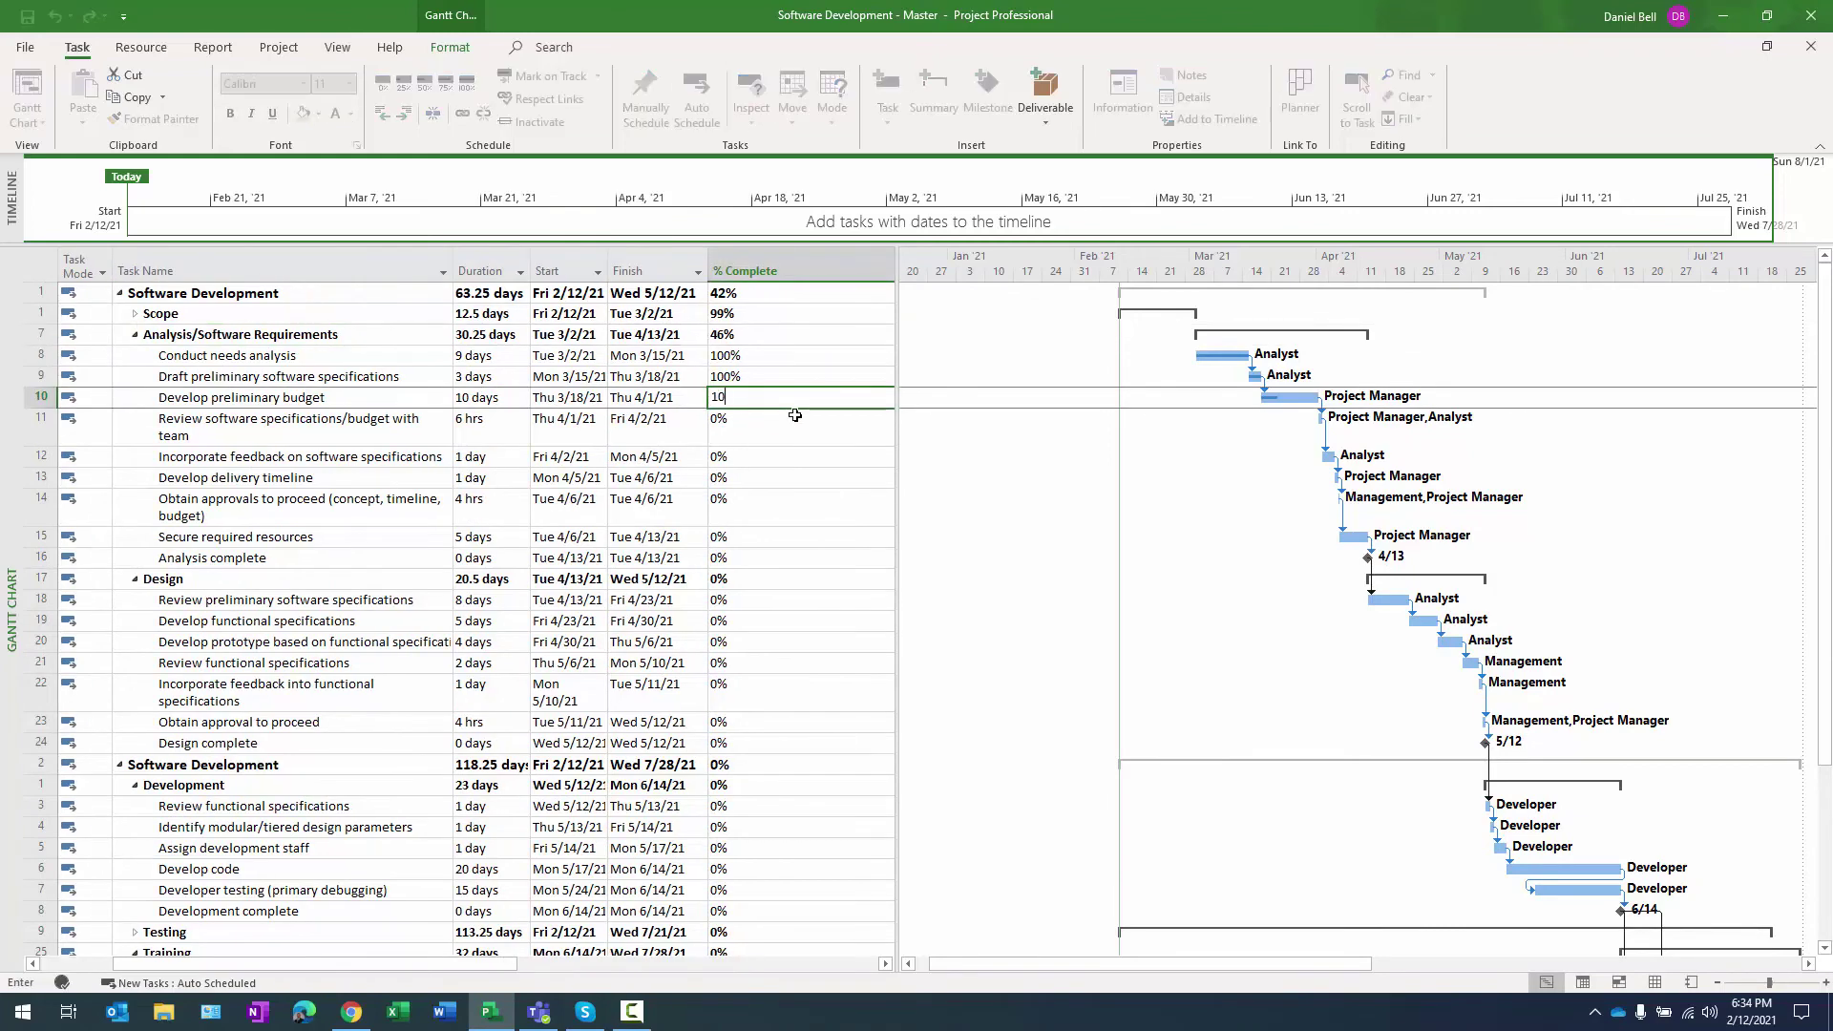
pyautogui.press('Return')
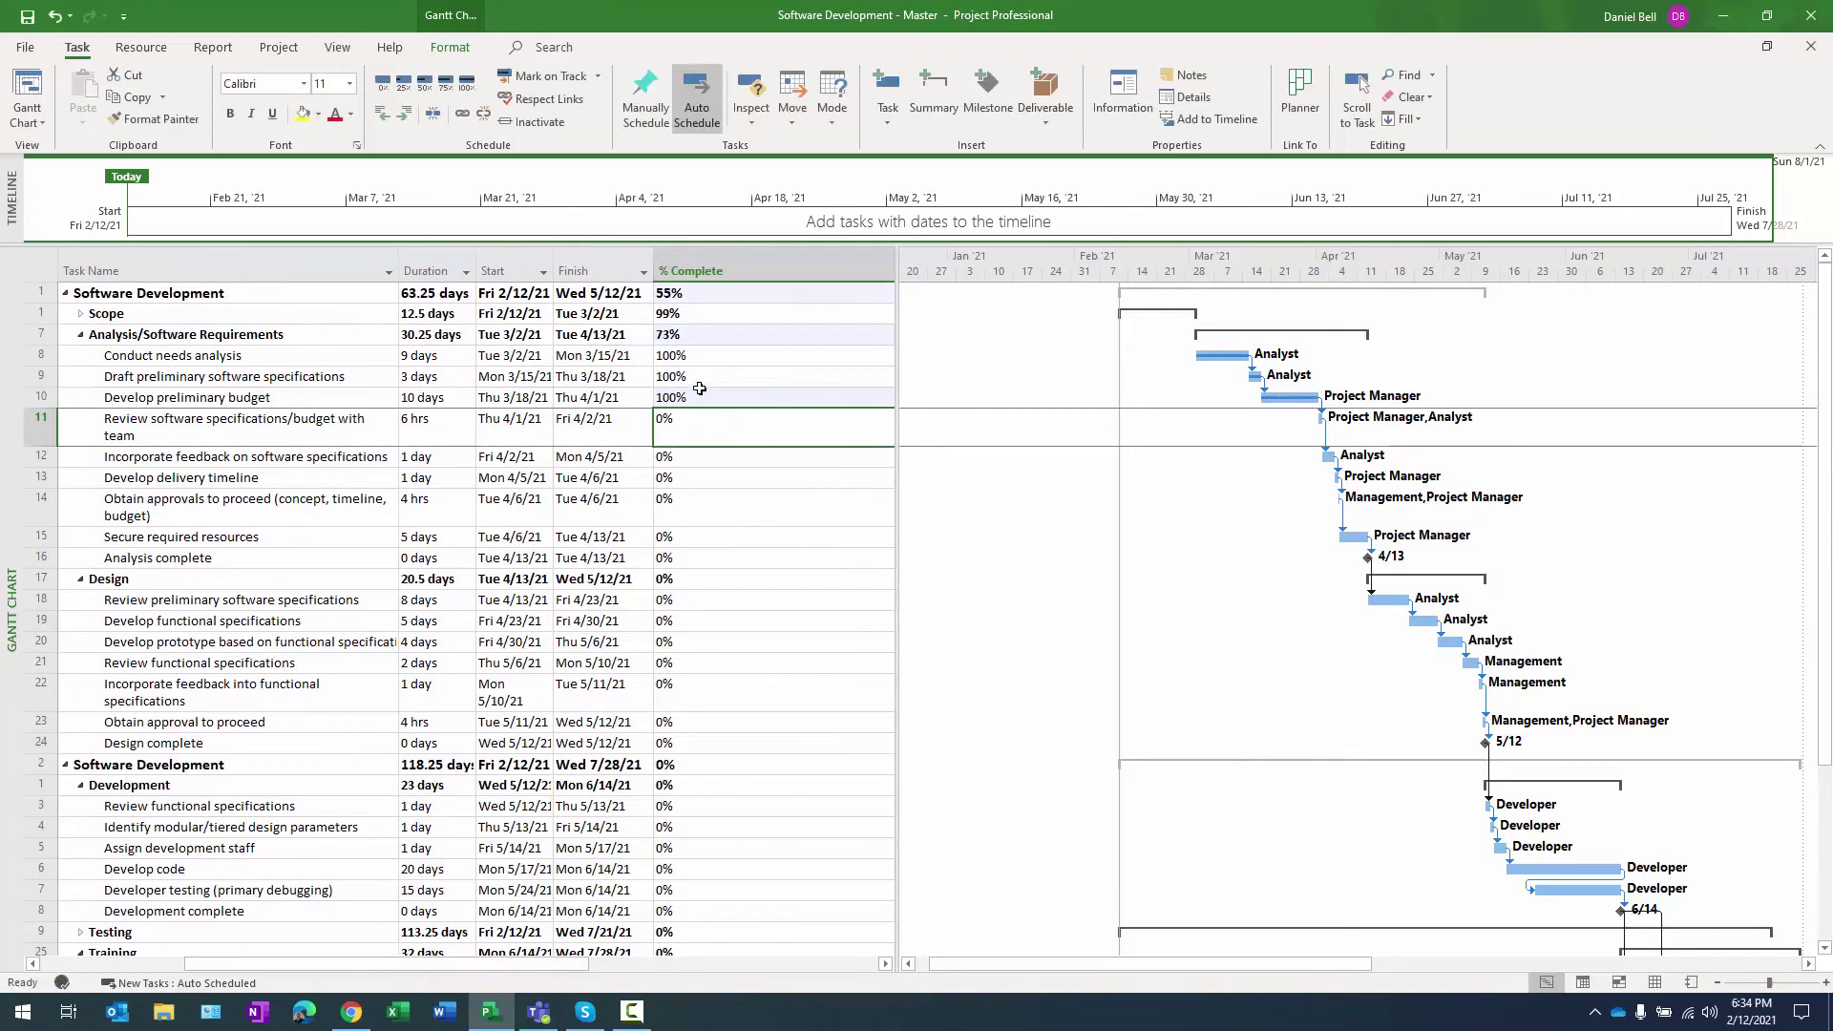
pyautogui.click(699, 389)
pyautogui.moveTo(897, 413); pyautogui.dragTo(931, 567)
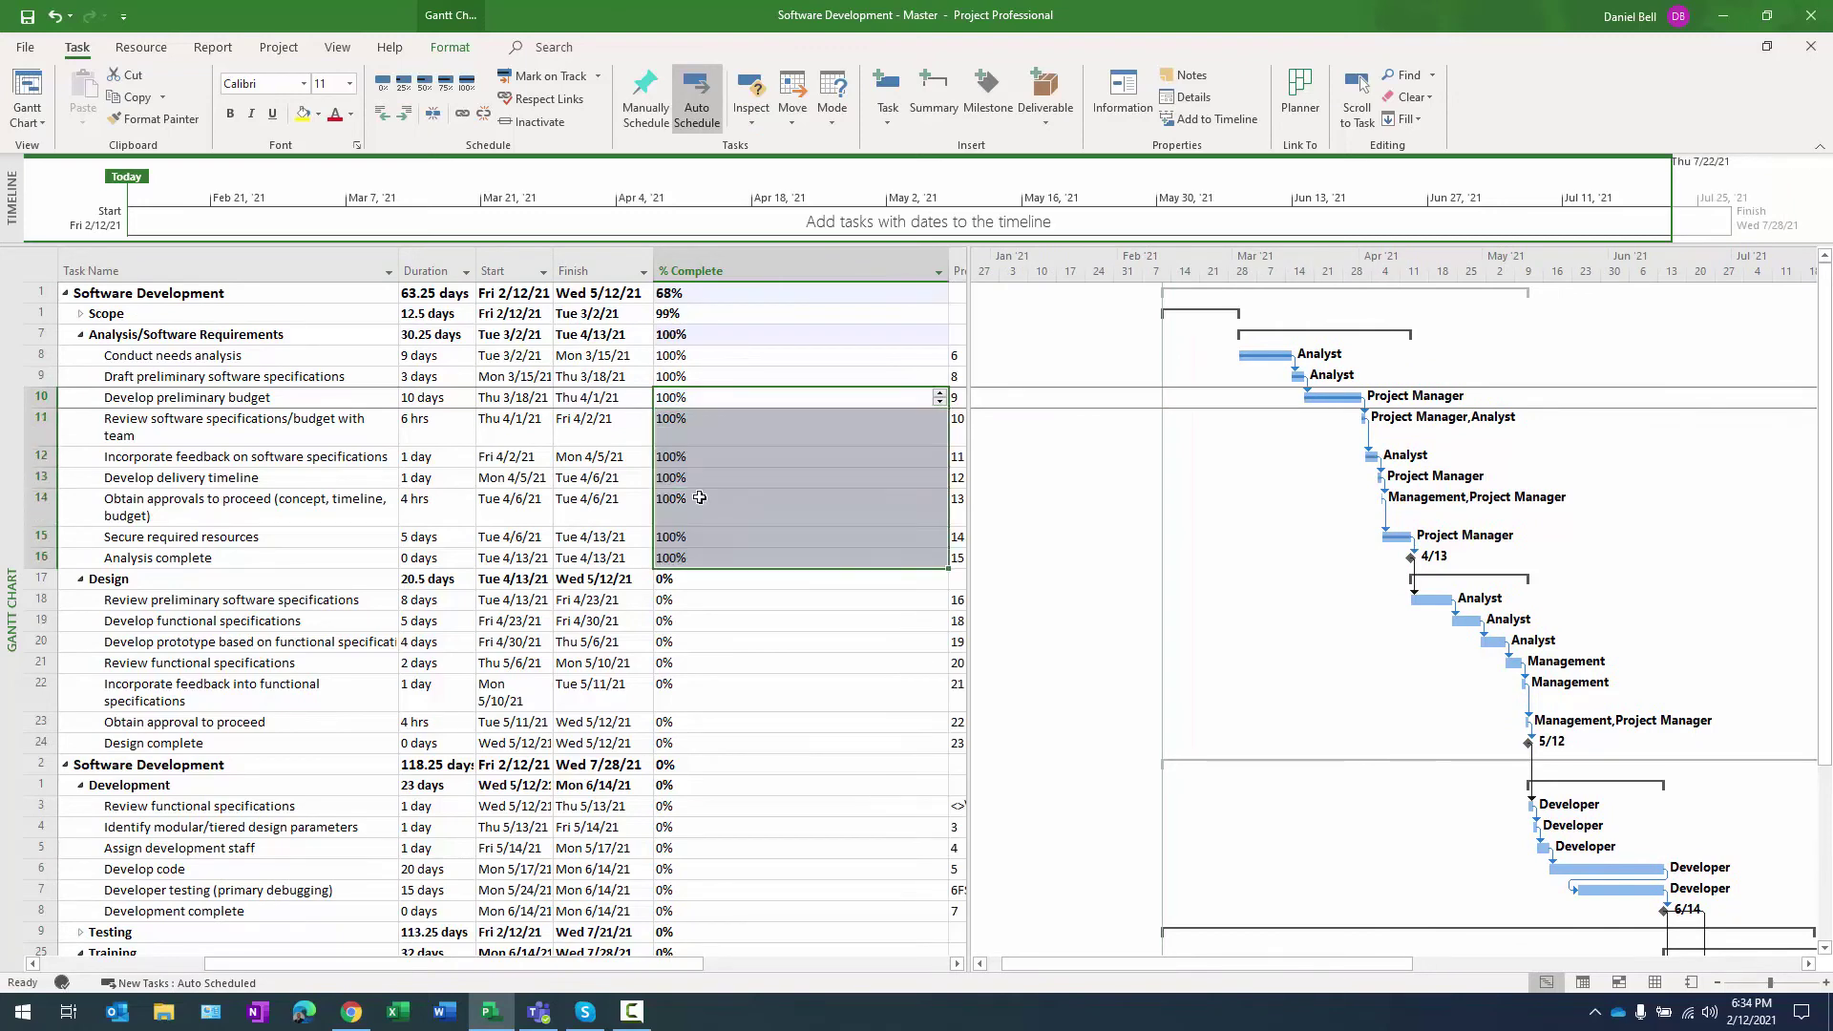
pyautogui.click(80, 334)
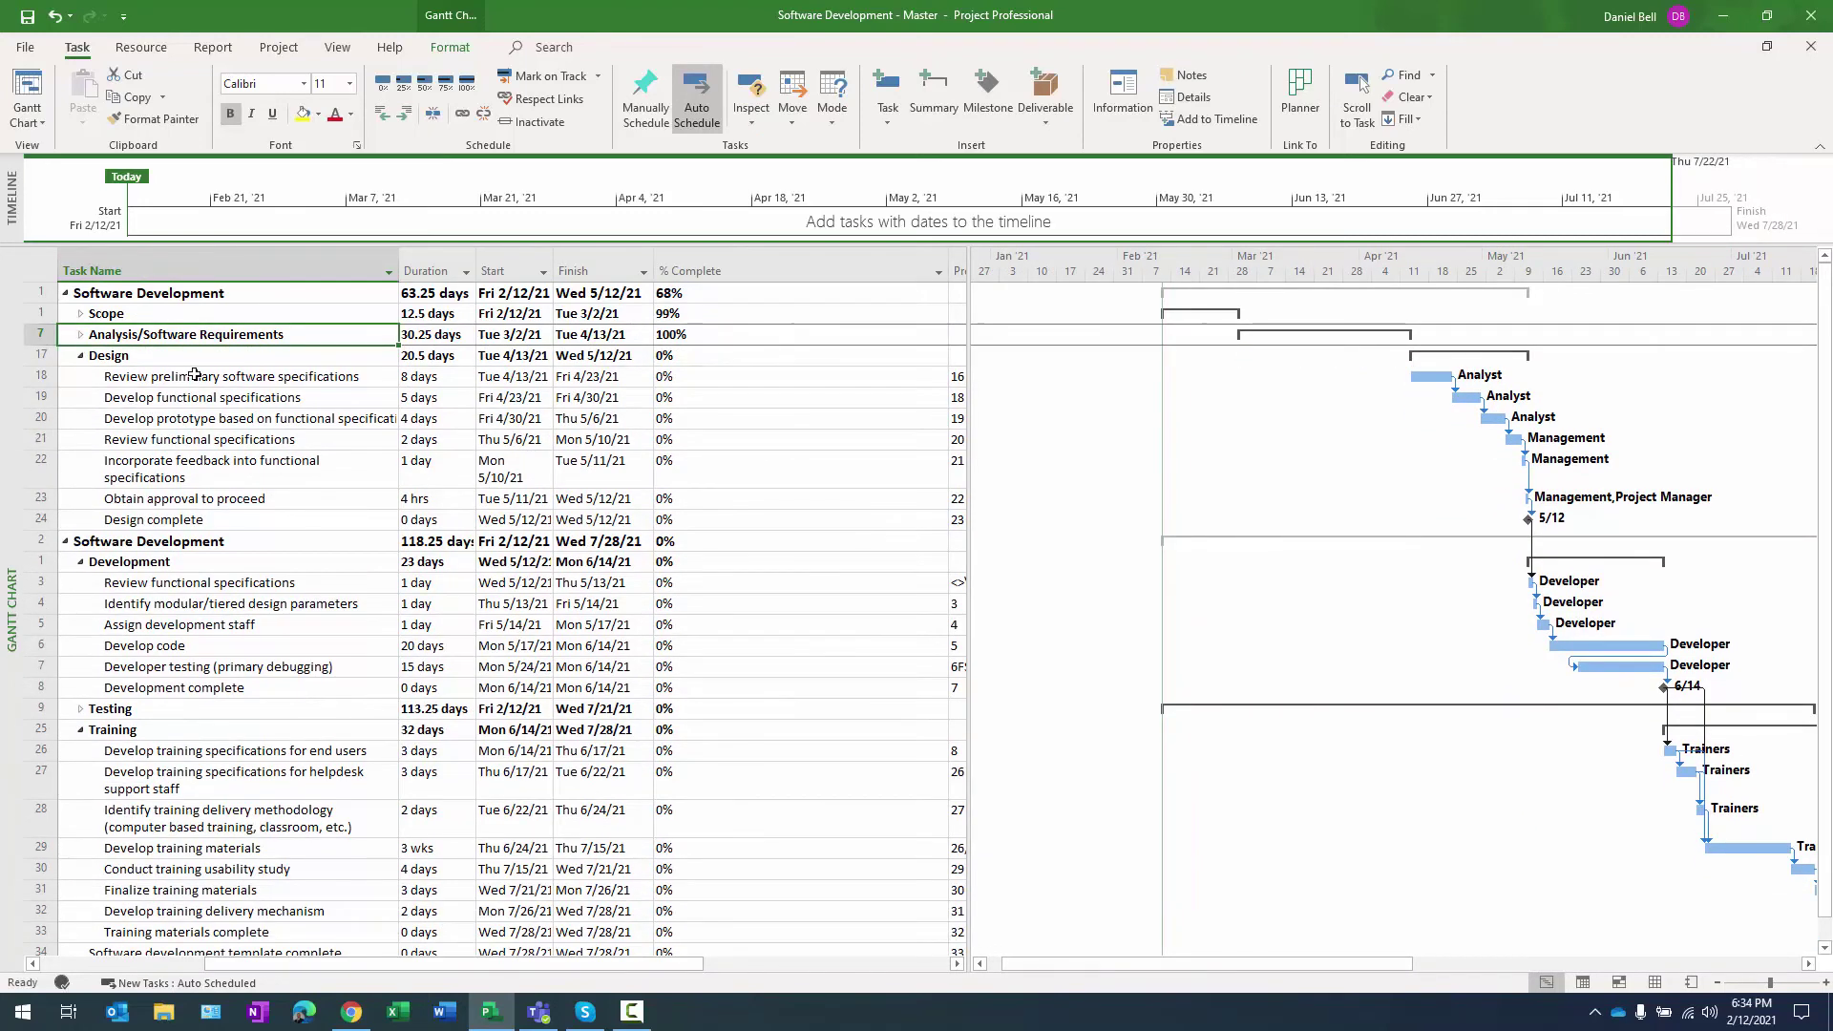
pyautogui.press('Down')
pyautogui.press('Down')
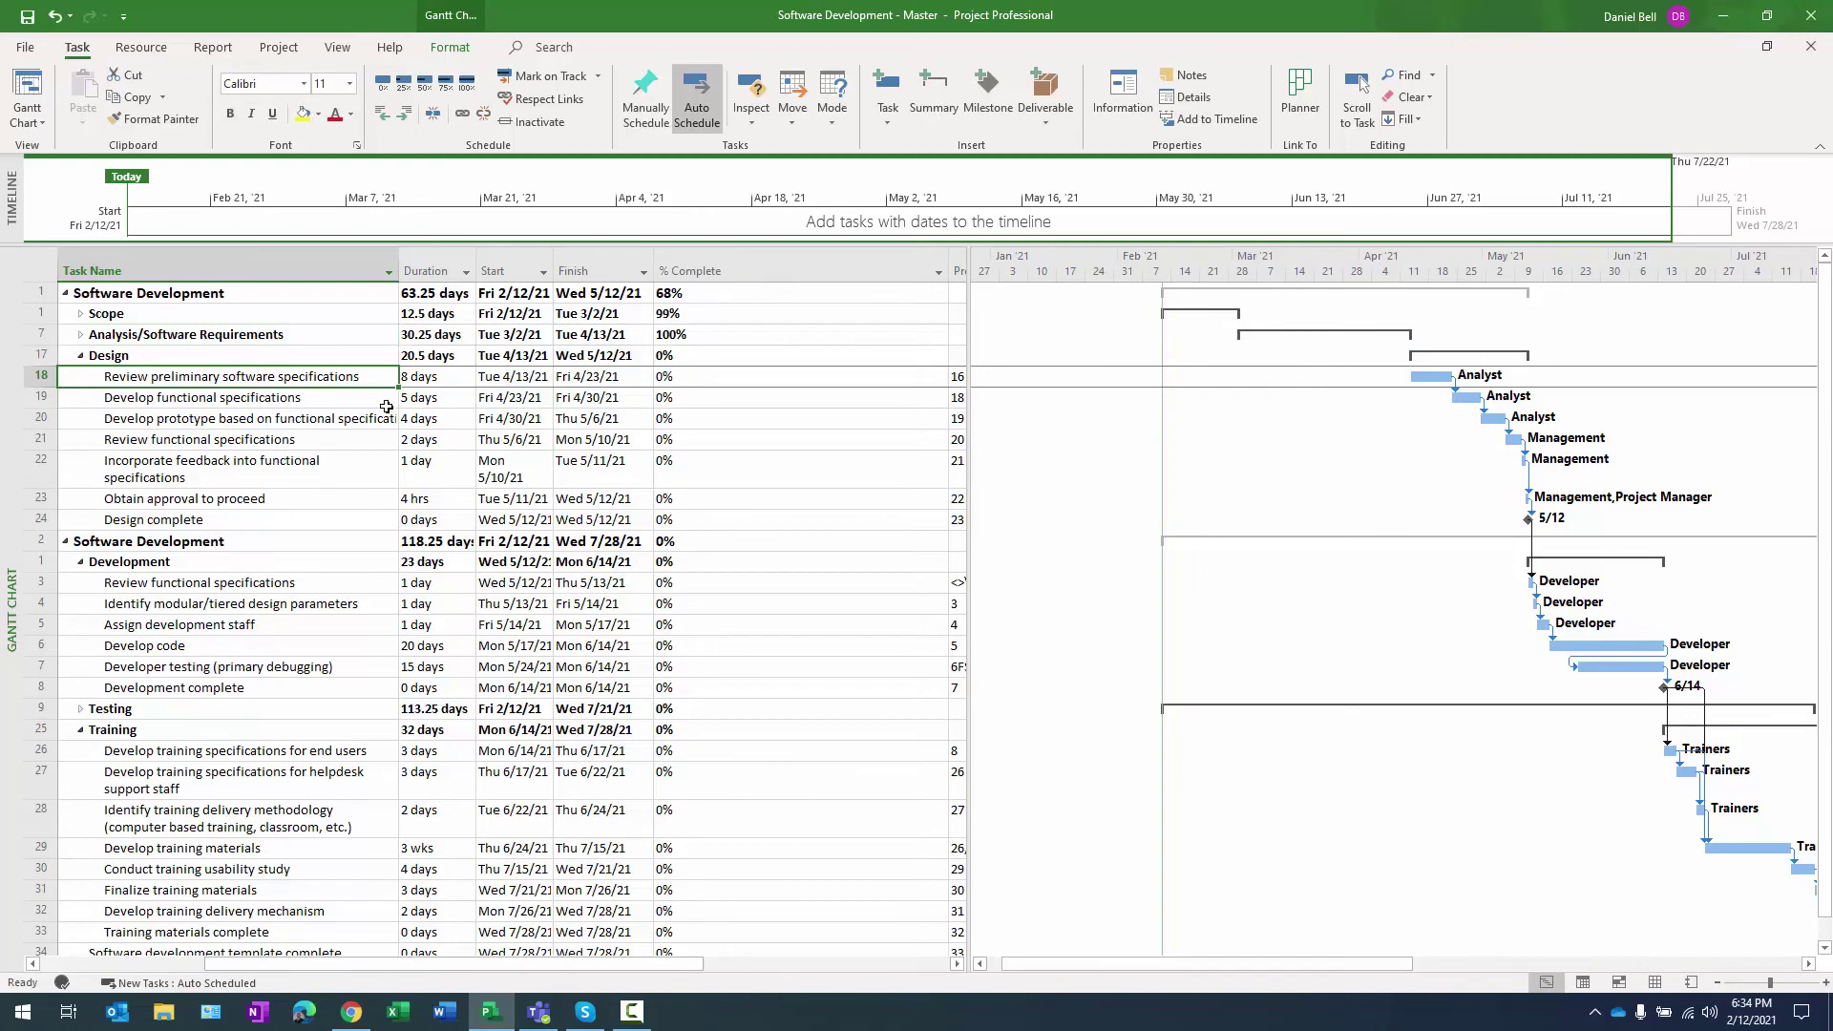
# Step: Widen the Predecessors column and give task 18 20% complete and a 16-day duration
pyautogui.moveTo(947, 270); pyautogui.dragTo(718, 270)
pyautogui.click(673, 376)
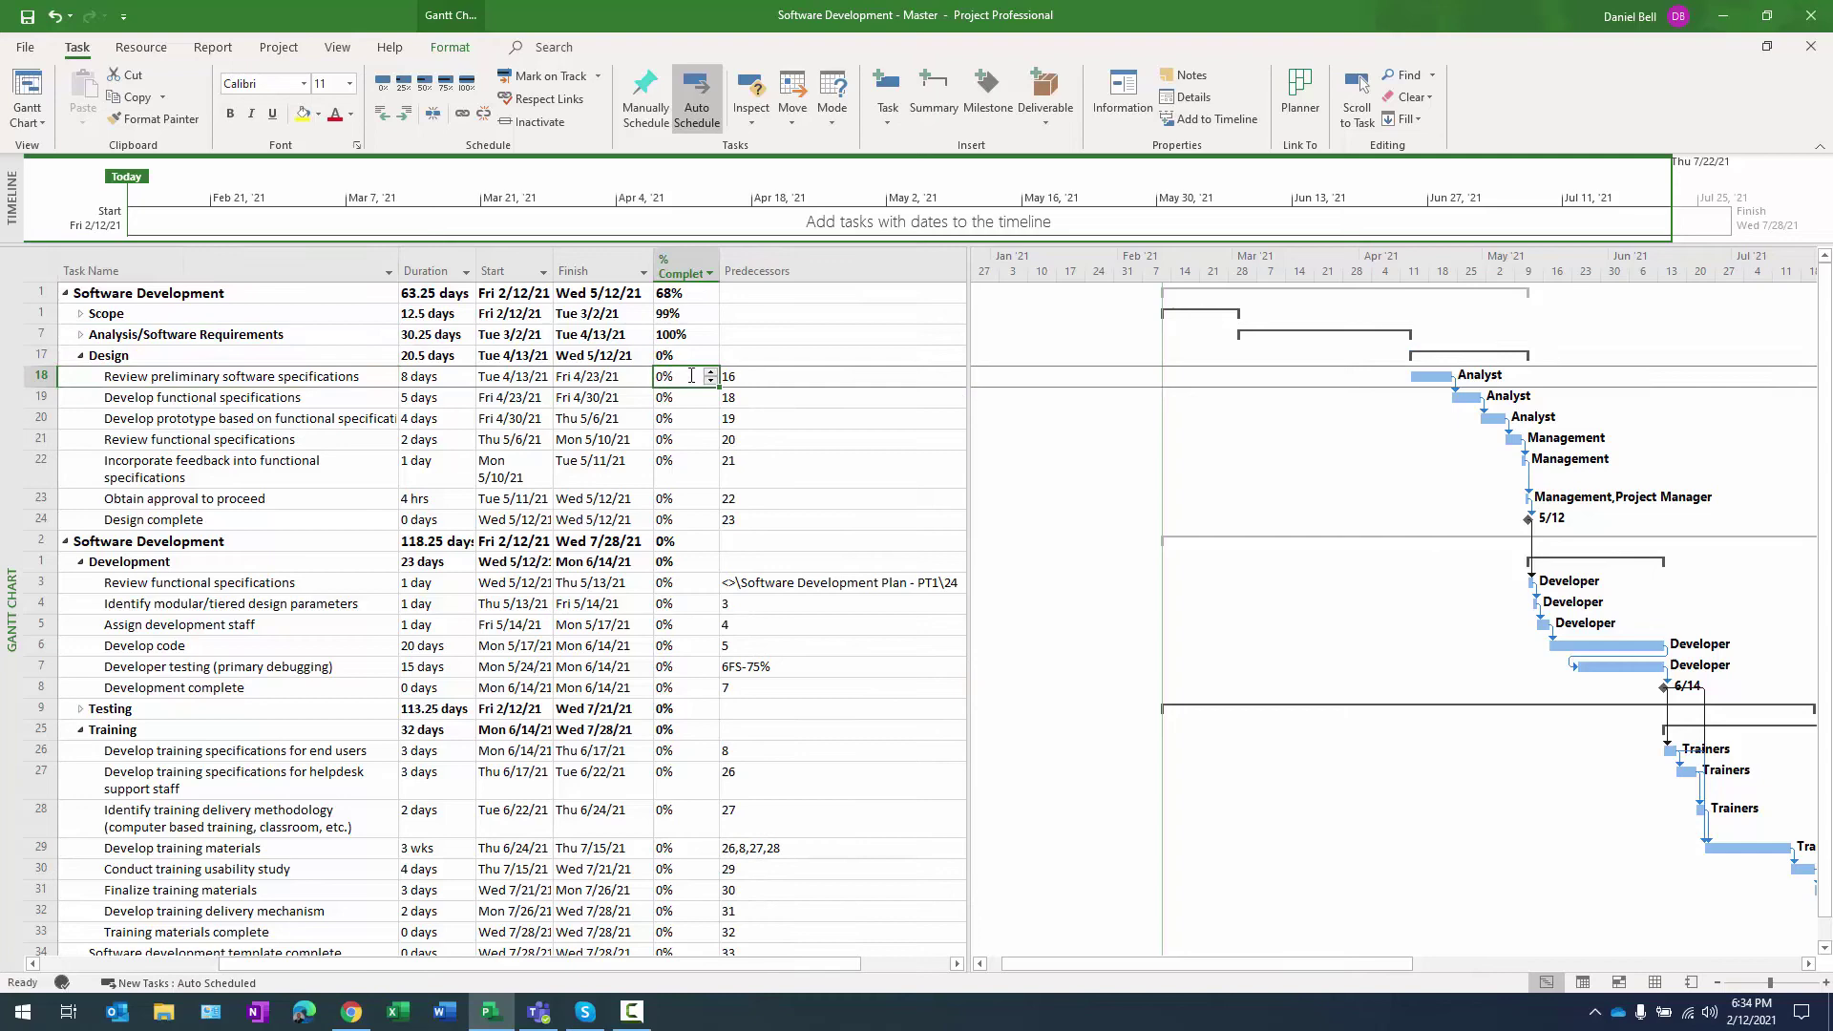
pyautogui.write('20%')
pyautogui.click(454, 376)
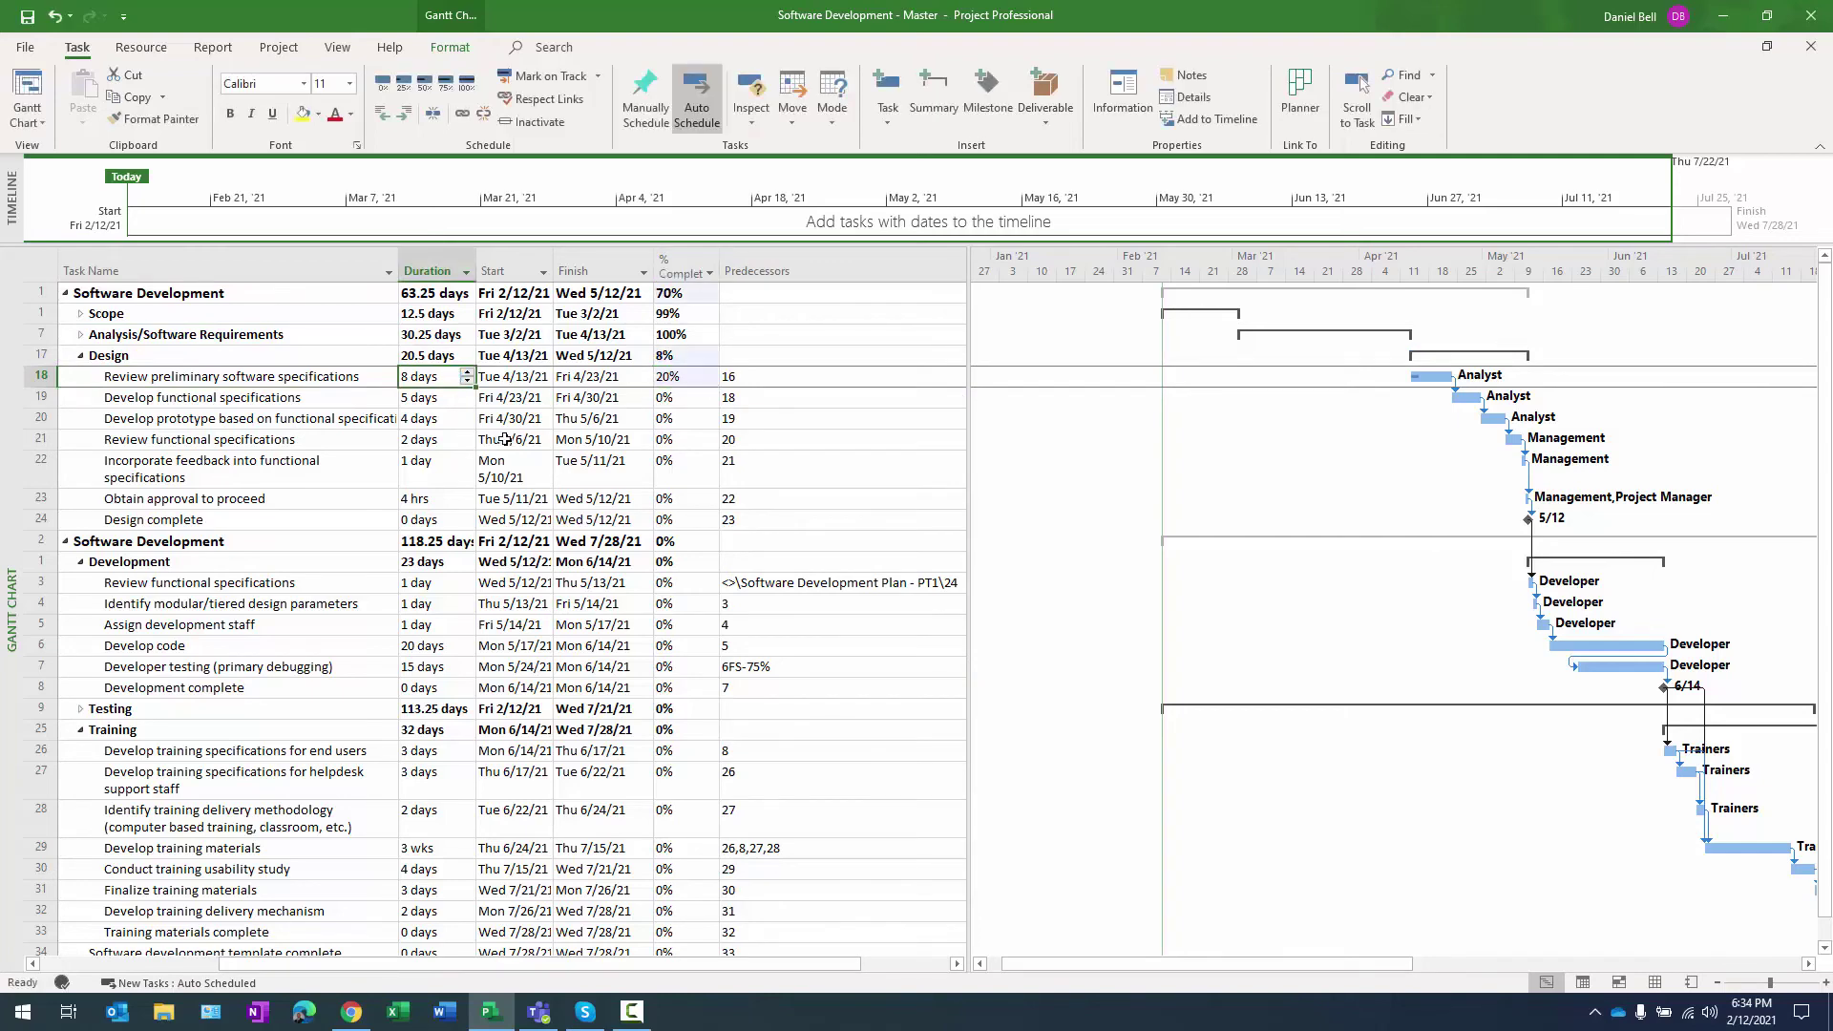
pyautogui.write('16')
pyautogui.press('Return')
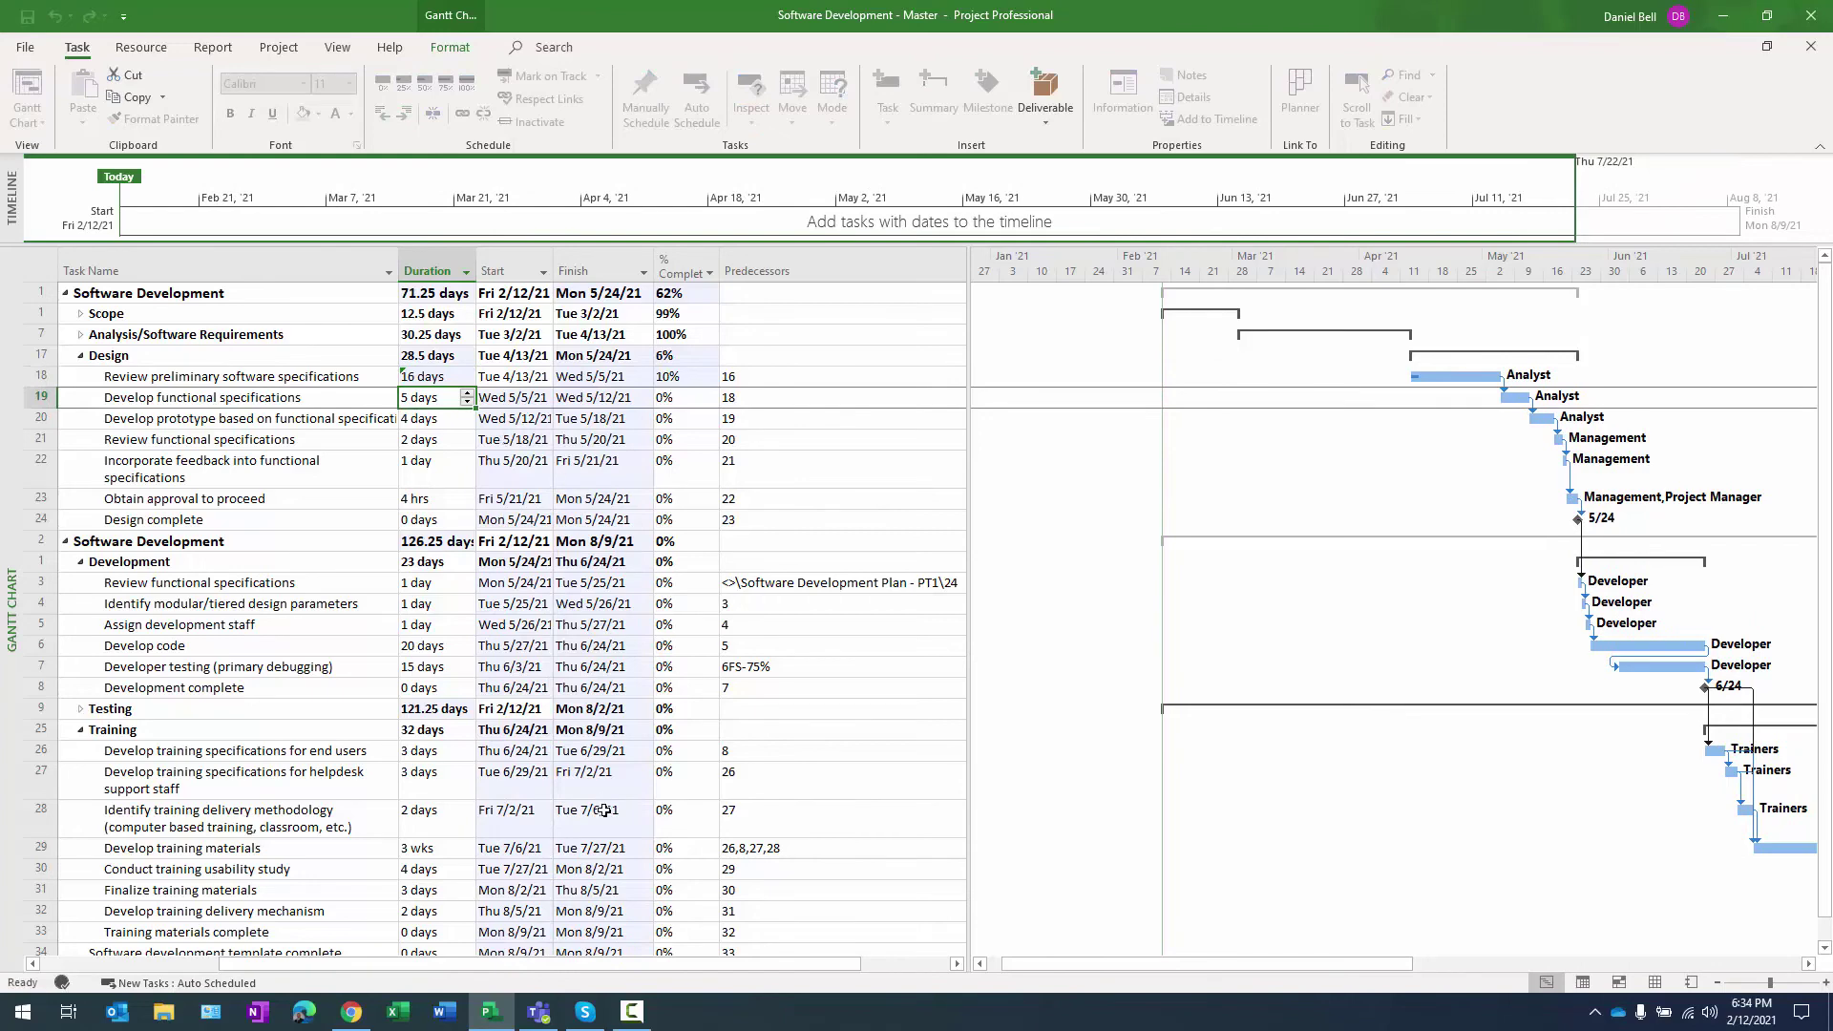
pyautogui.scroll(-4, 604, 811)
pyautogui.scroll(1, 567, 633)
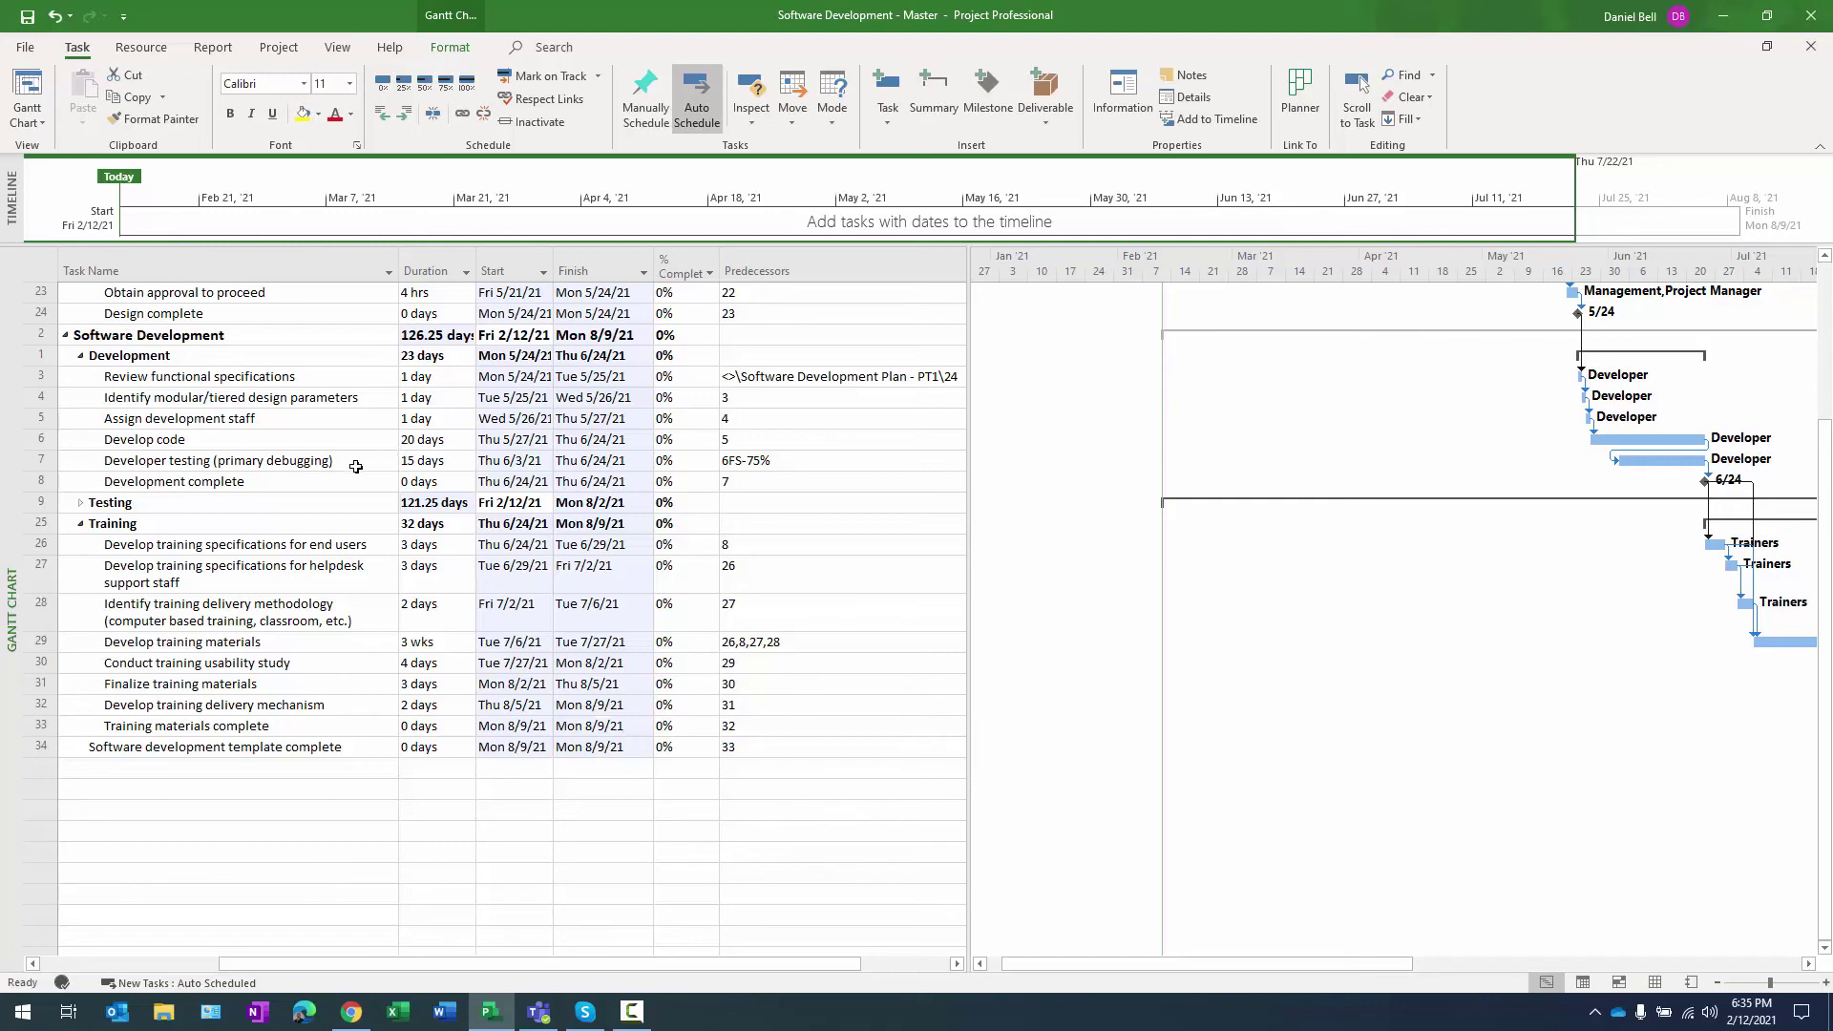
pyautogui.scroll(3, 355, 466)
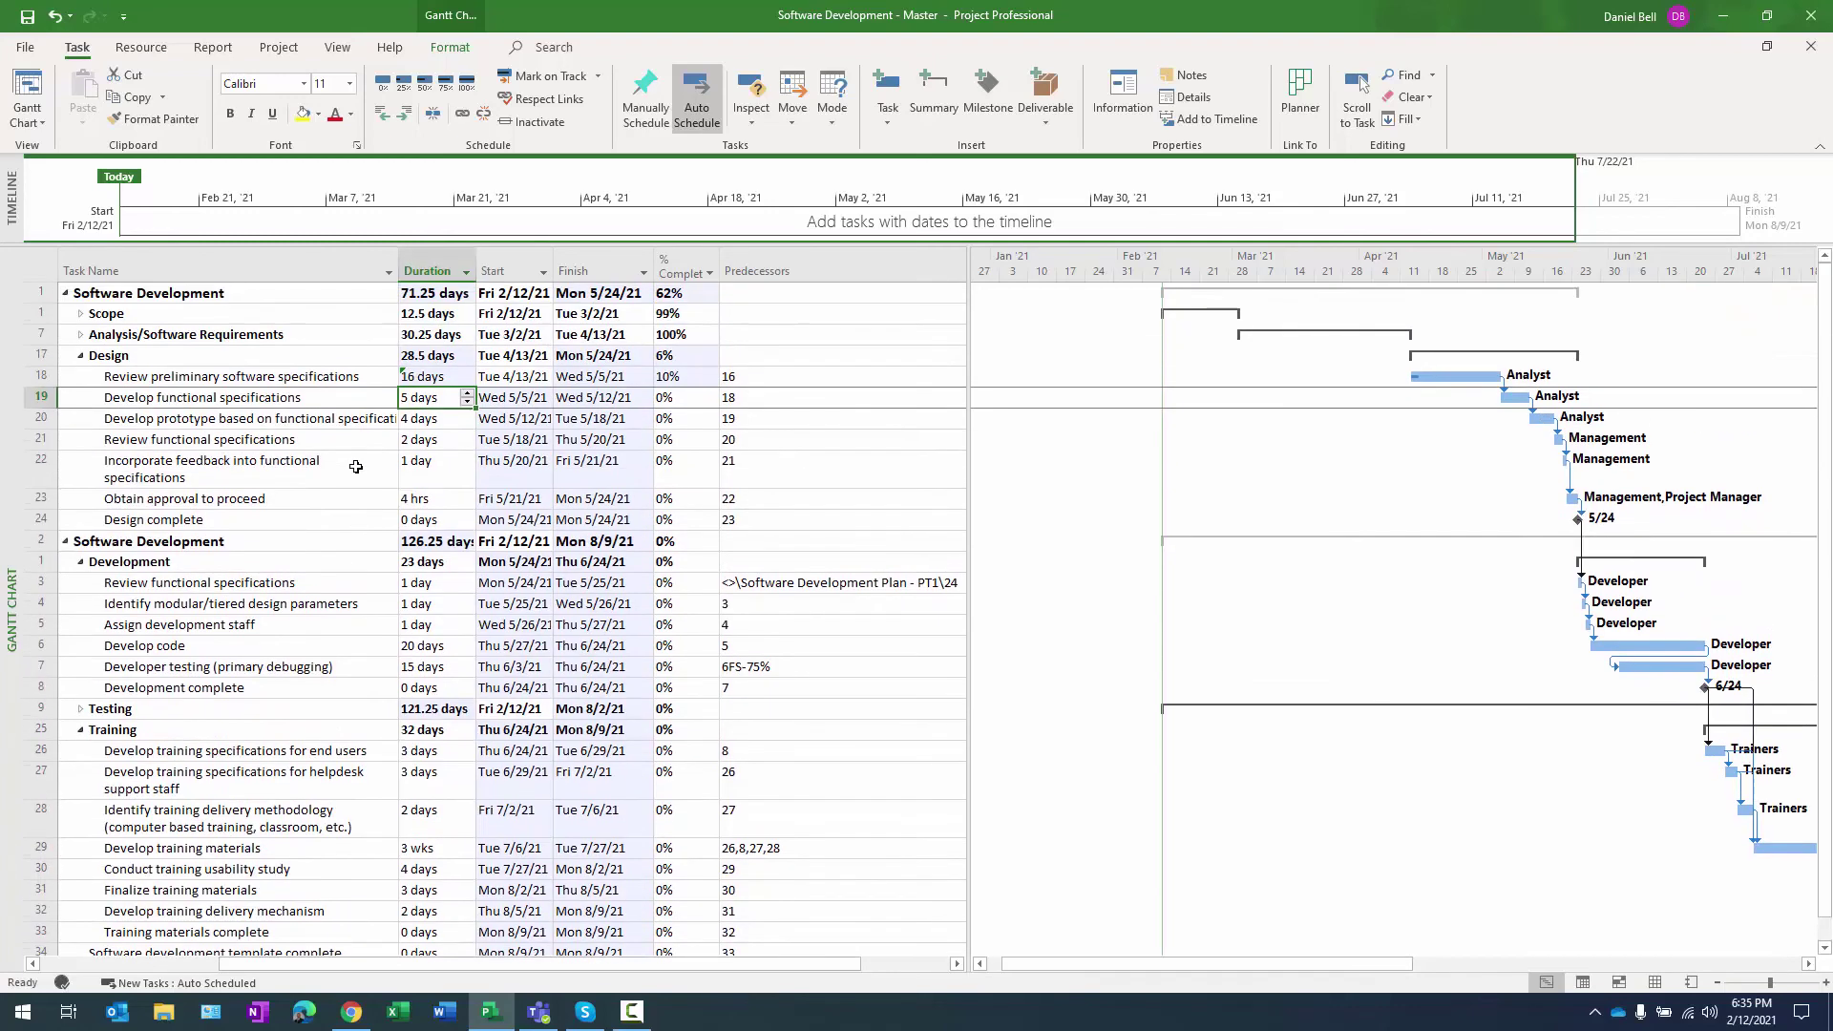
# Step: Publish the master project, saving changes to all linked subprojects with Yes to All
pyautogui.click(66, 294)
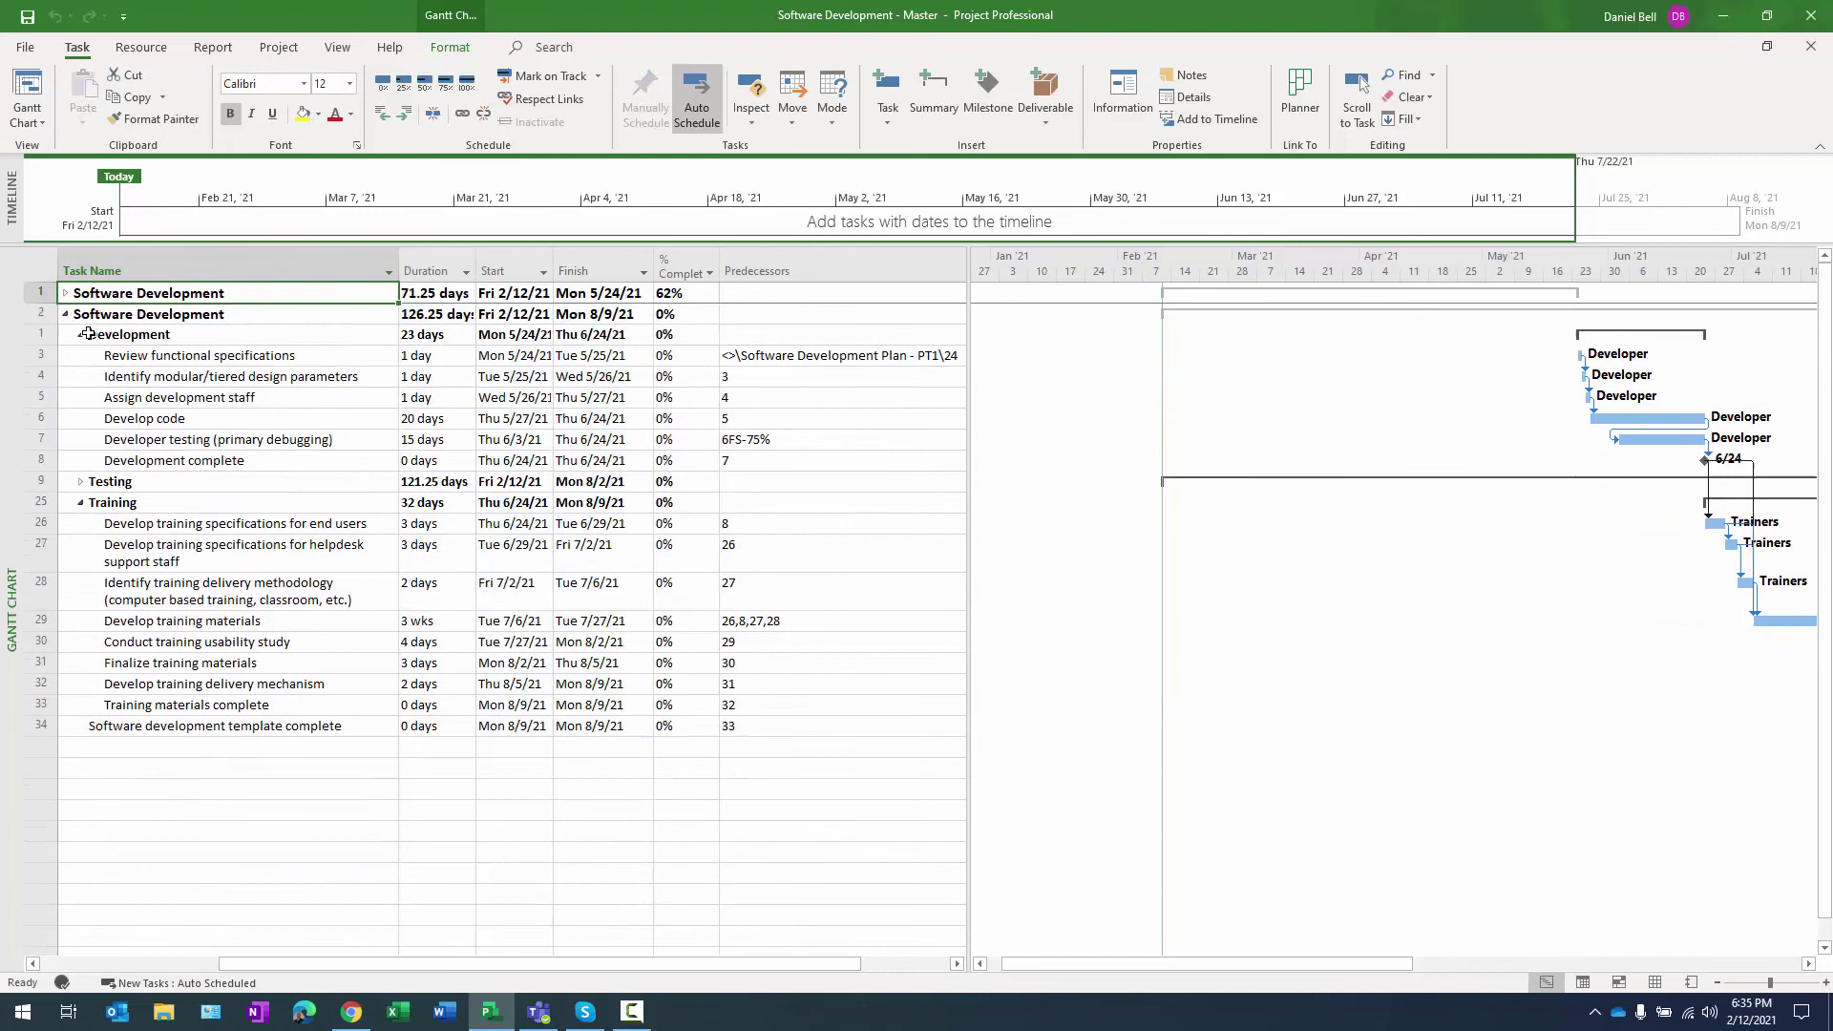
pyautogui.click(38, 57)
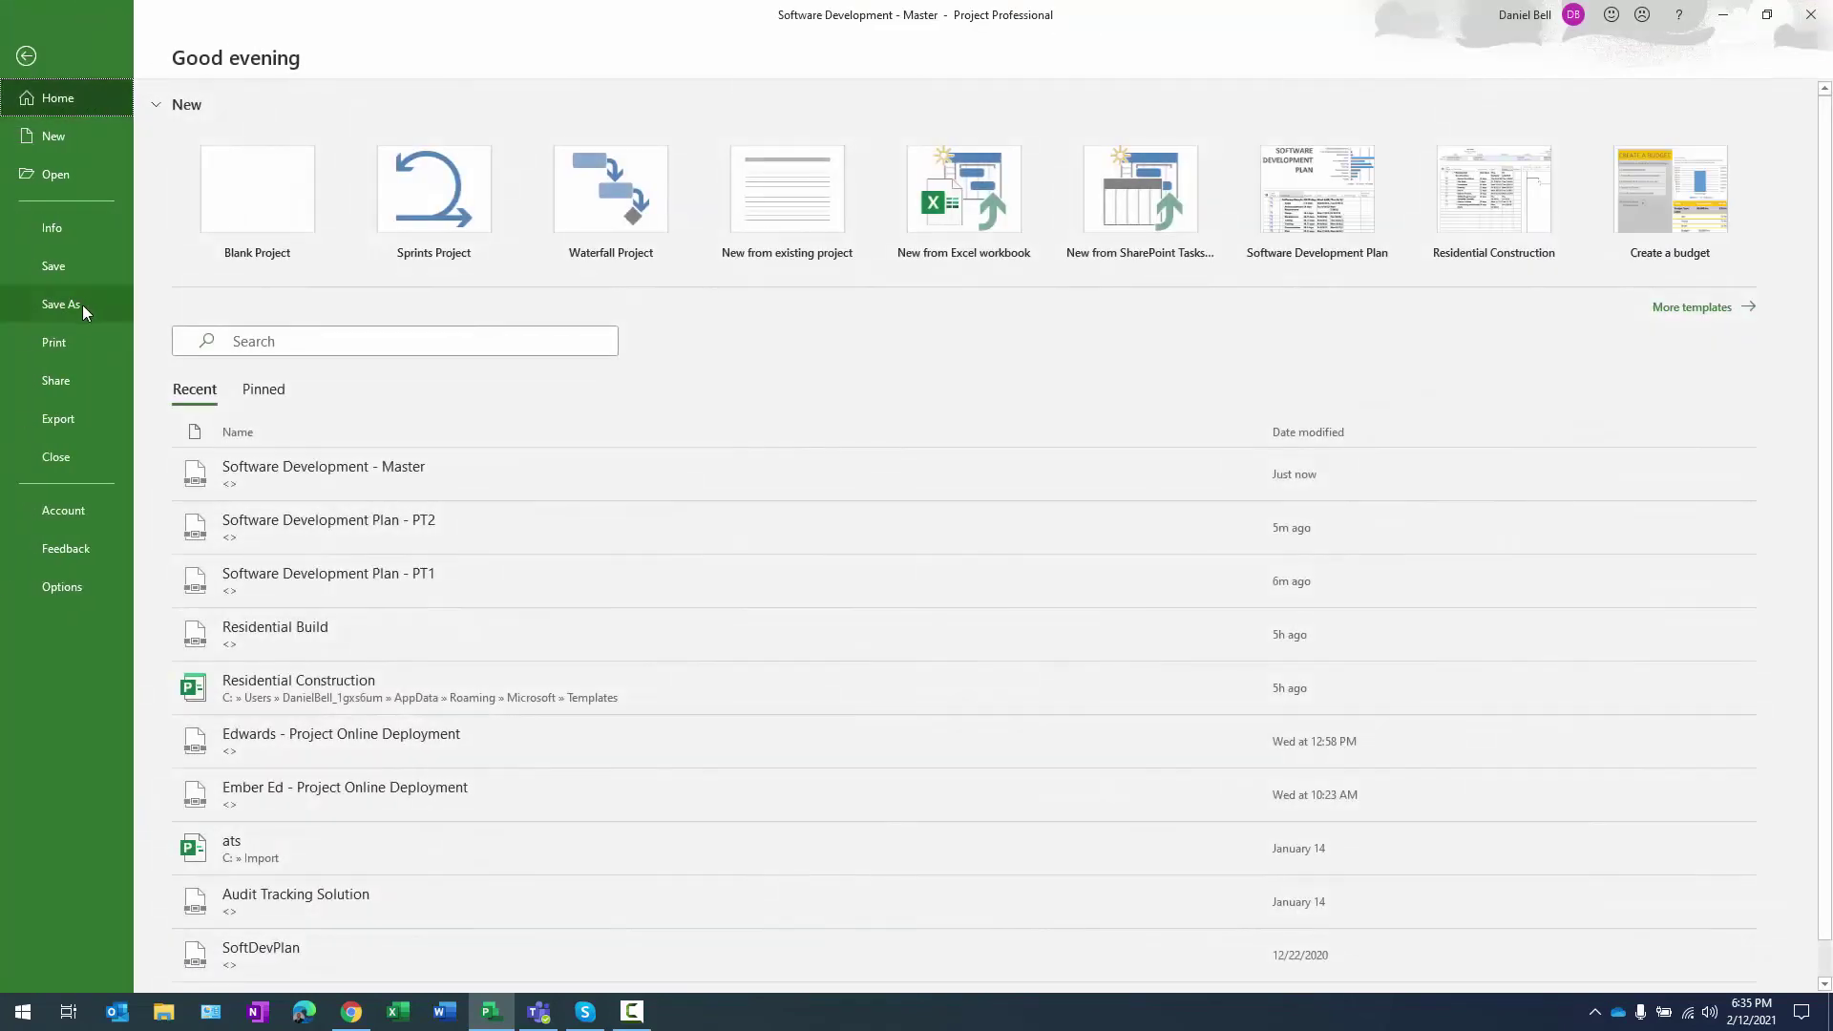
pyautogui.click(67, 233)
pyautogui.click(214, 273)
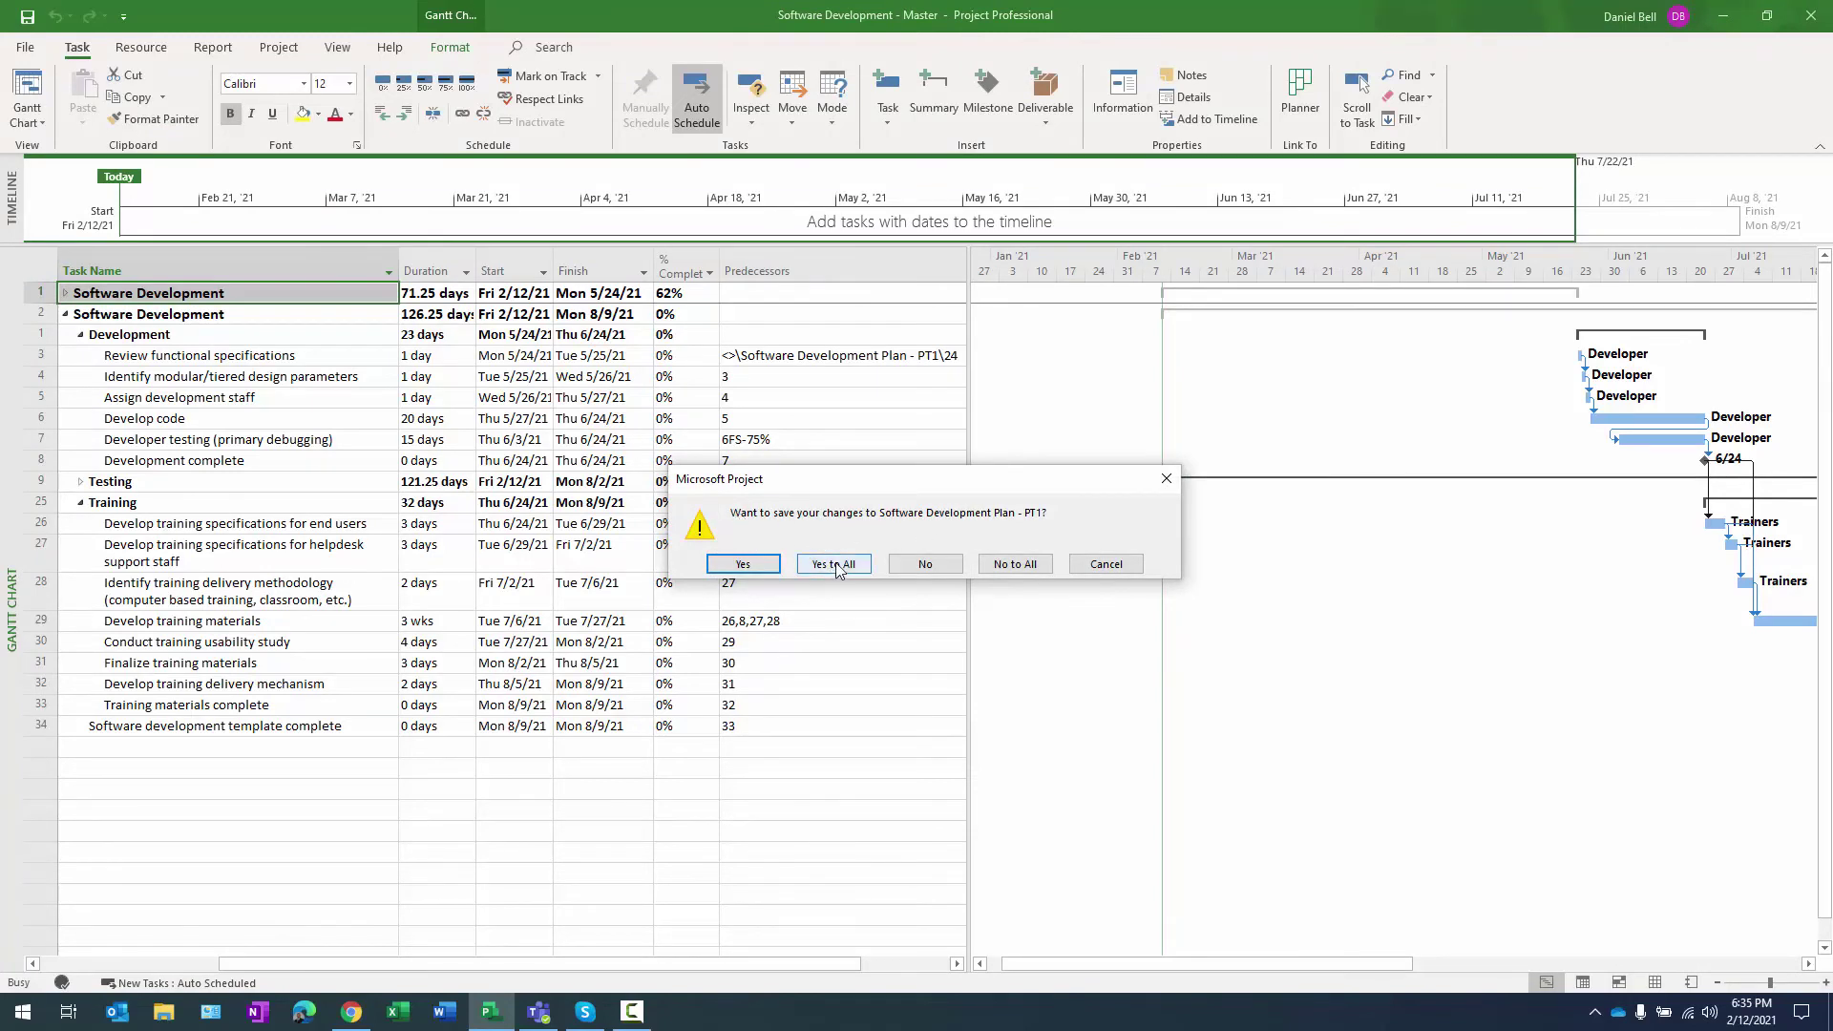
pyautogui.click(835, 564)
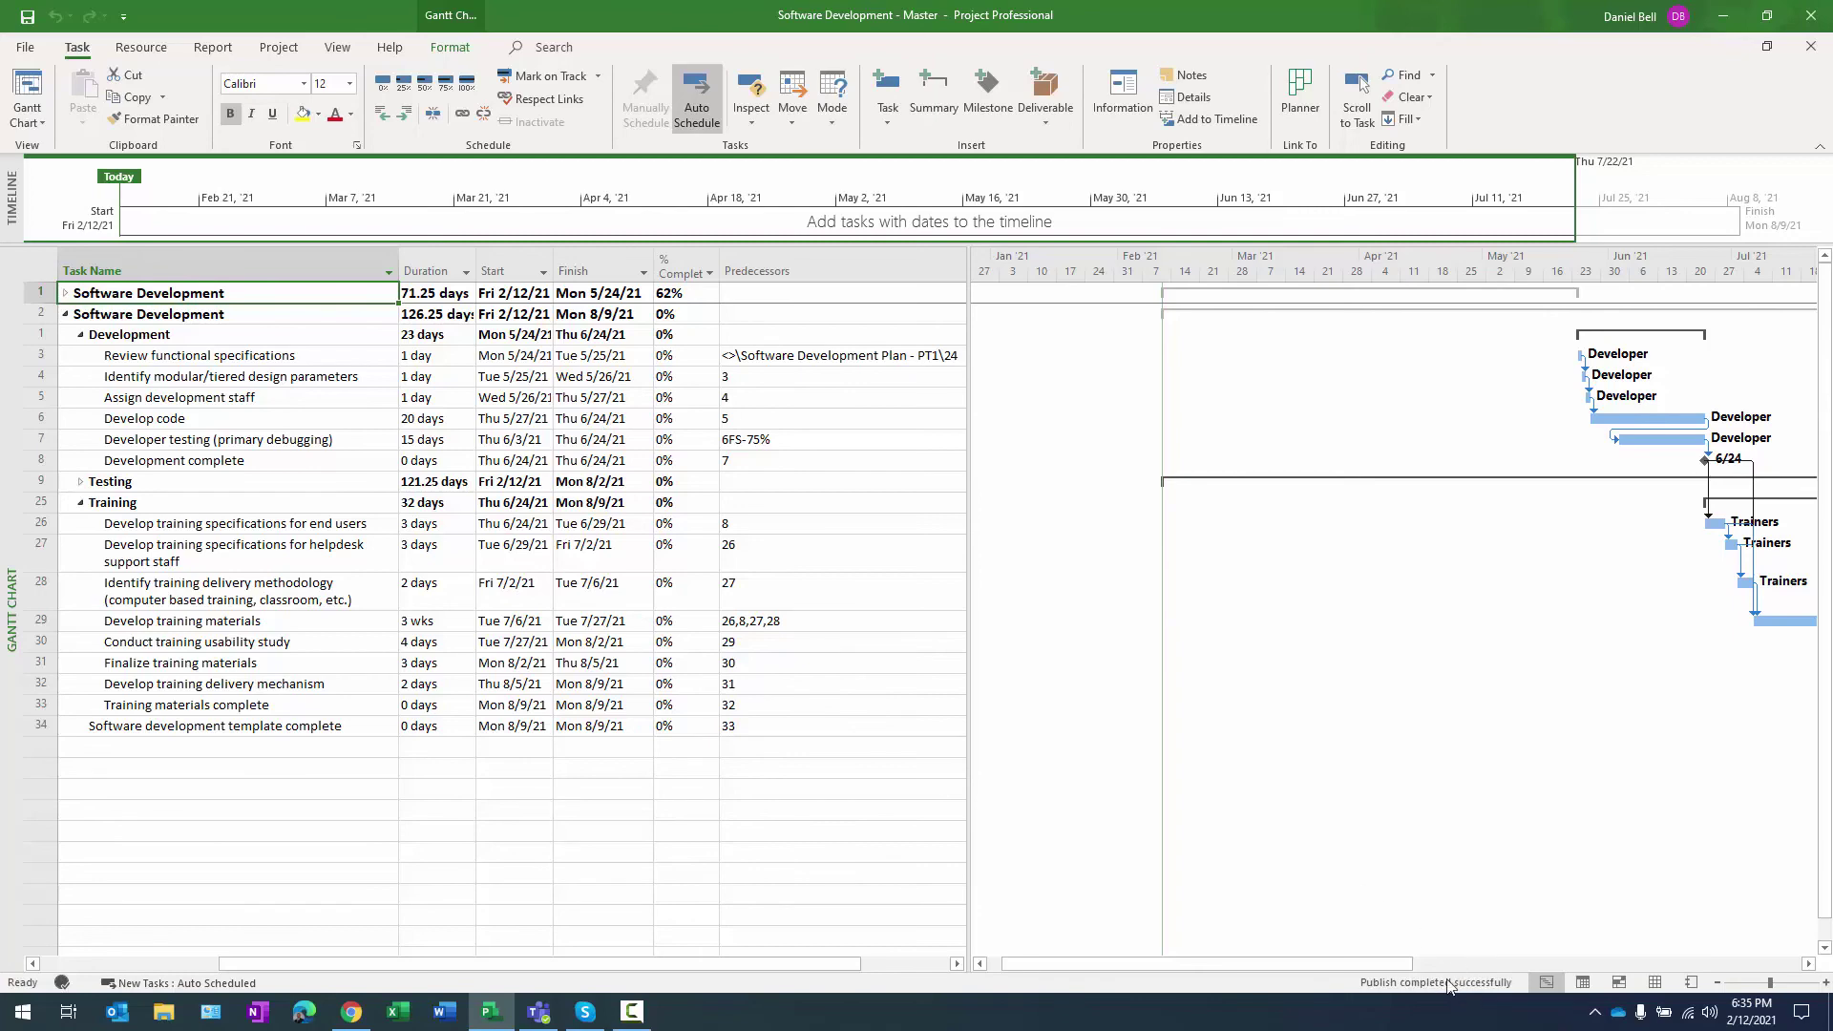
# Step: Close and check in the master project, then reload Project Center in the browser
pyautogui.click(28, 45)
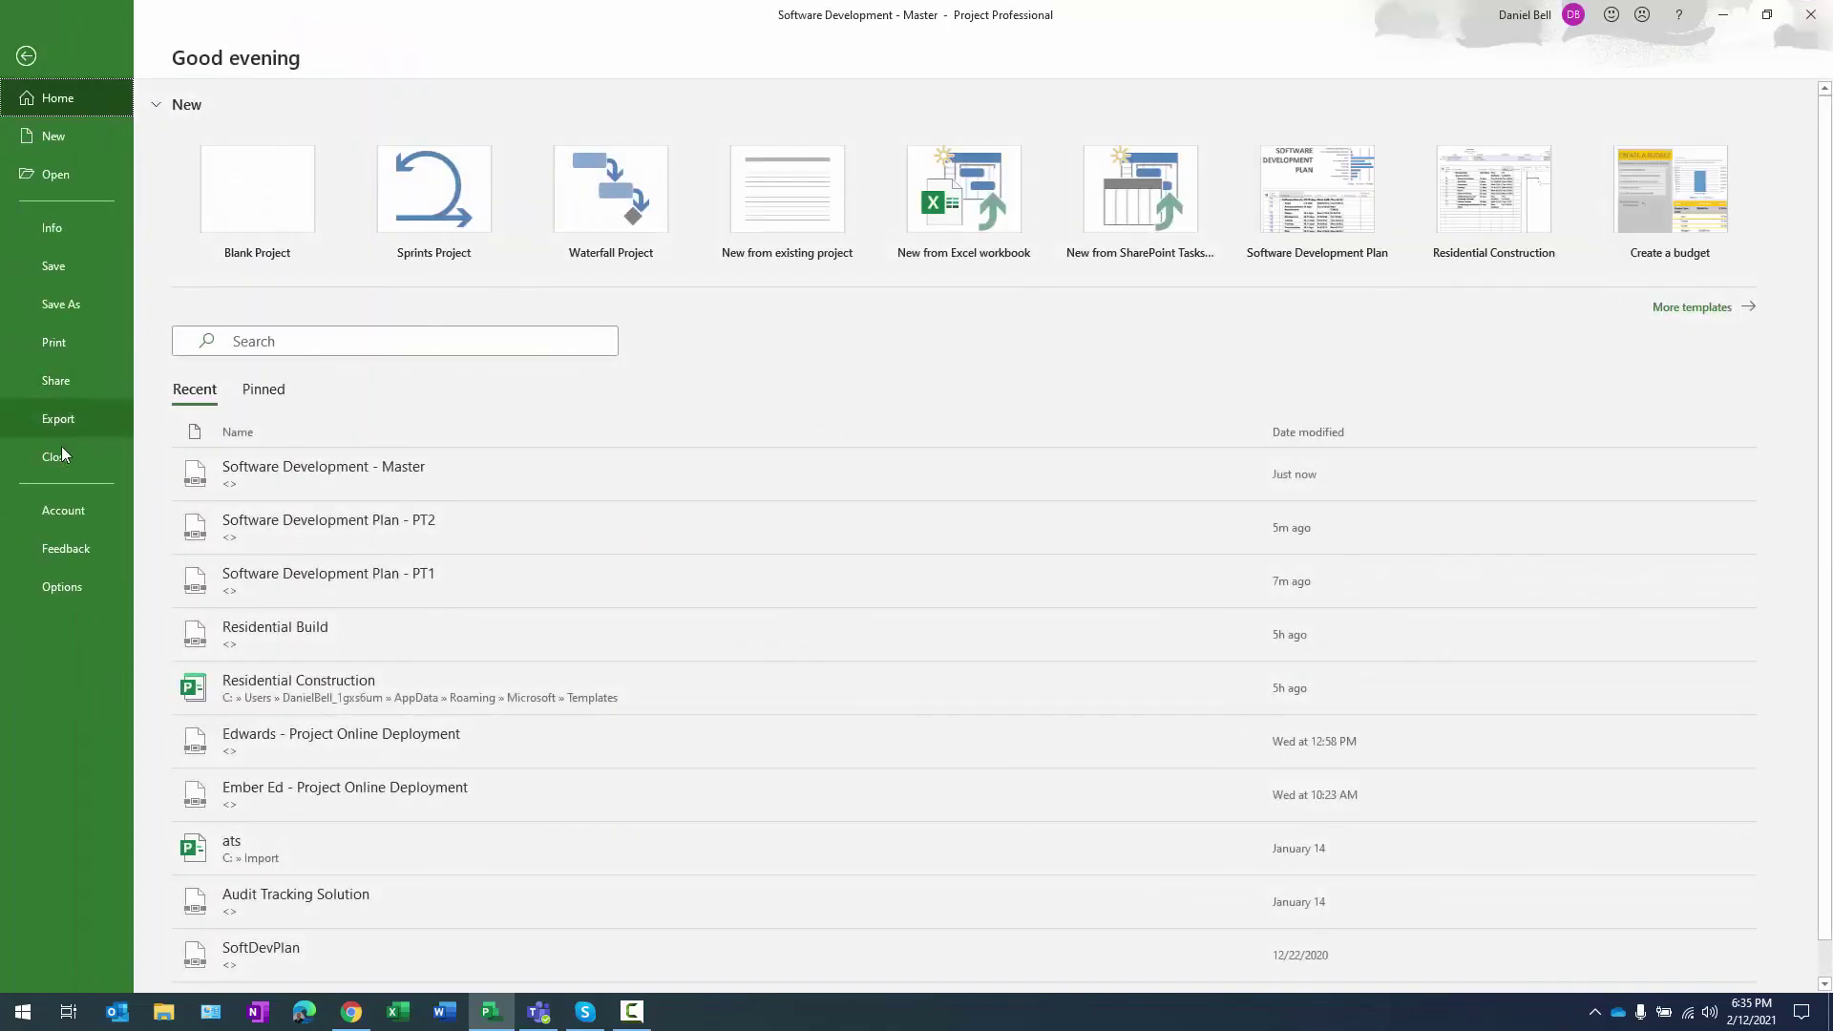
pyautogui.click(61, 449)
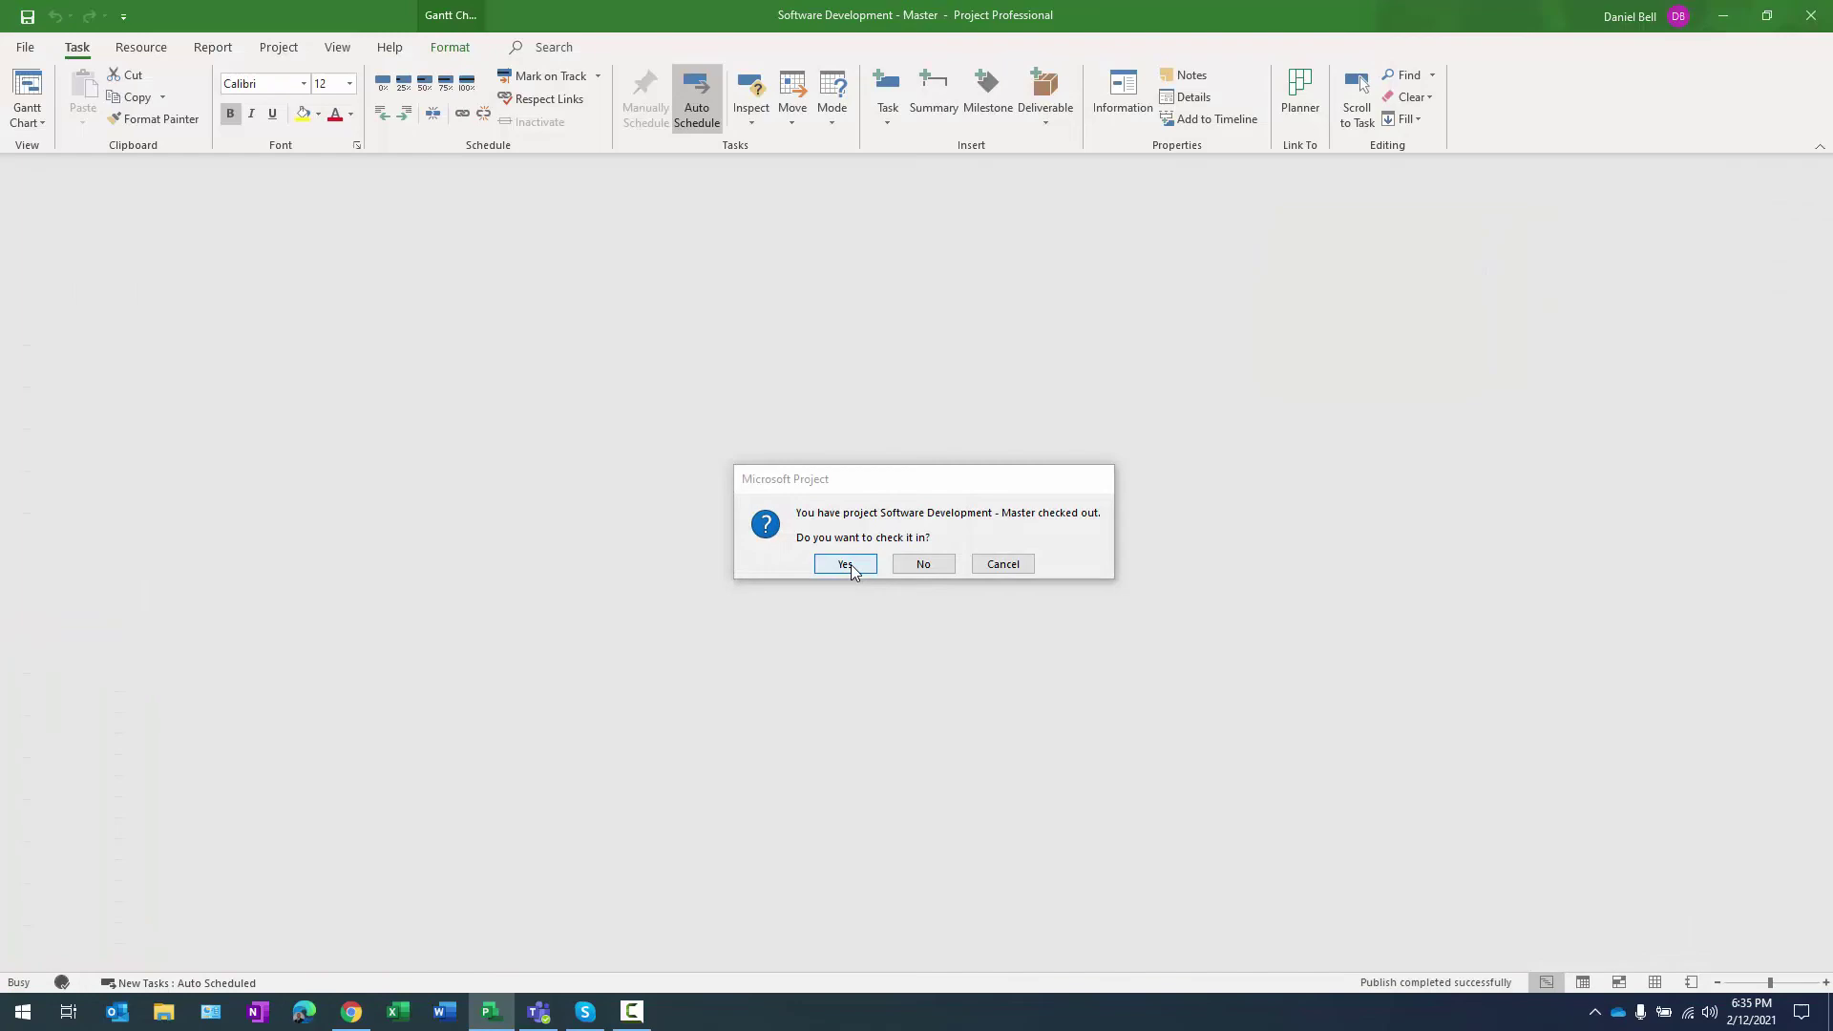
pyautogui.click(845, 564)
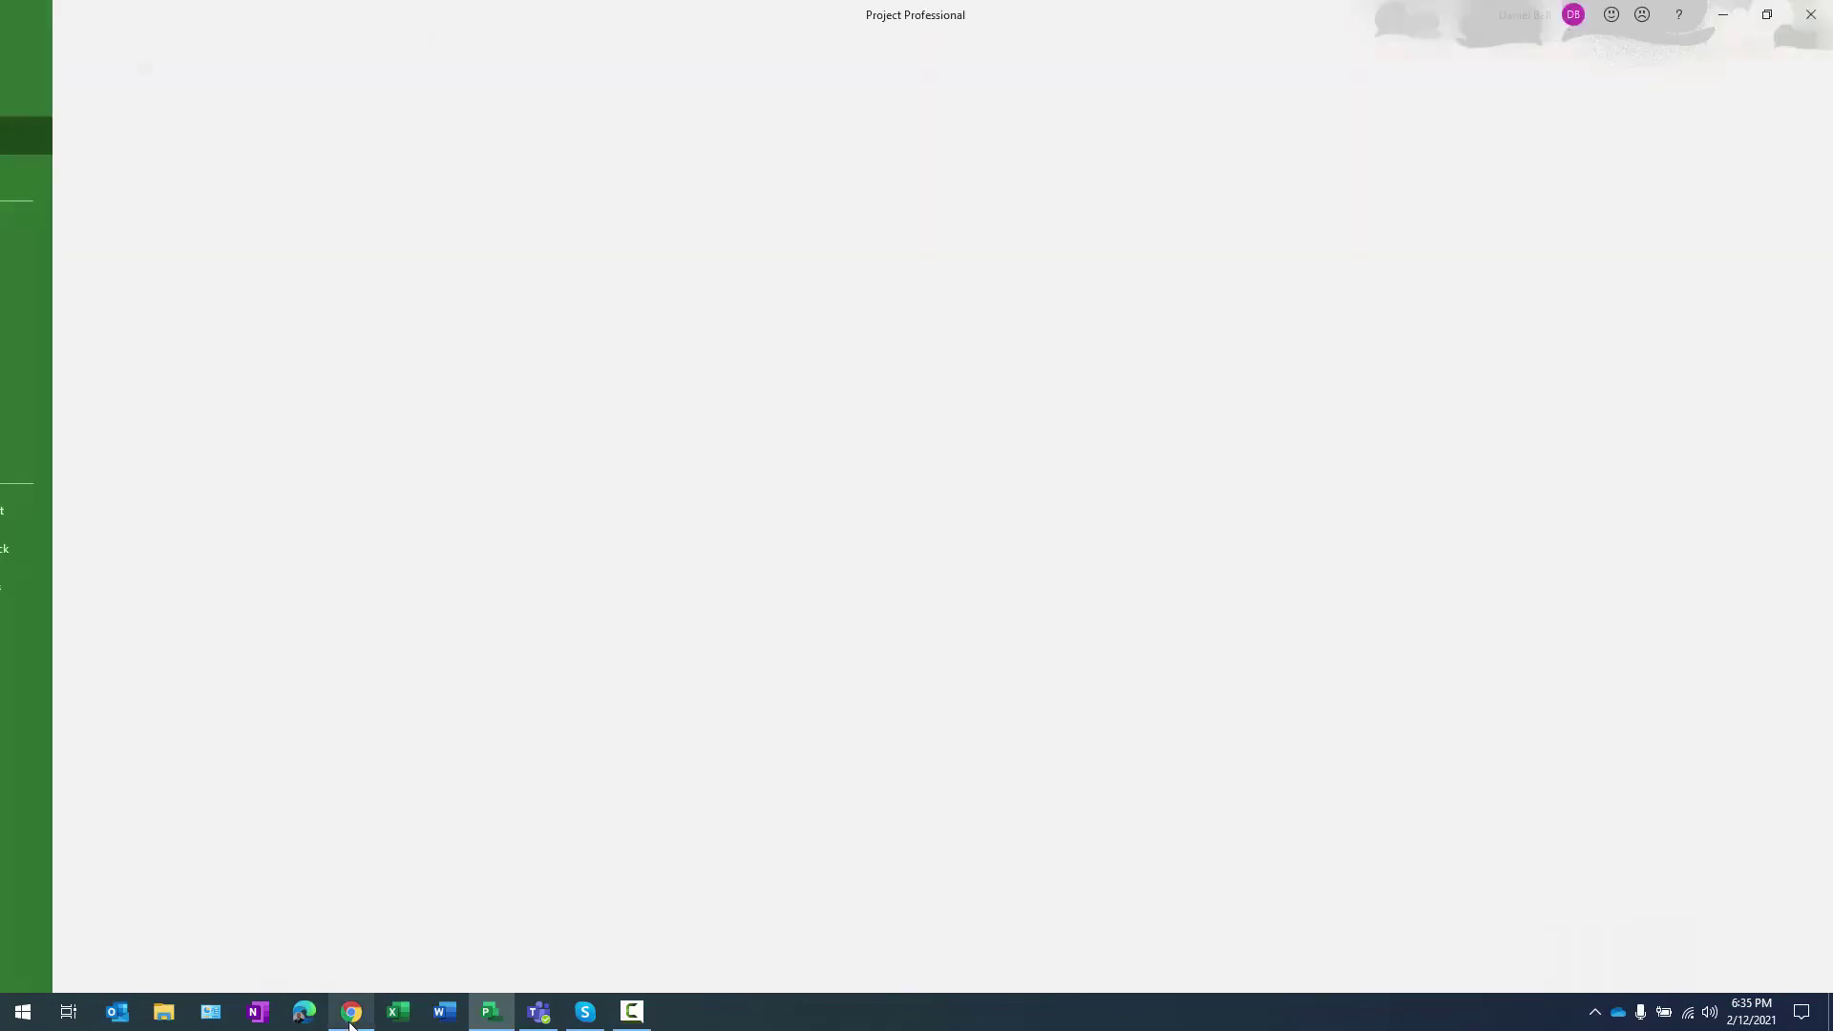
pyautogui.click(350, 1016)
pyautogui.click(55, 371)
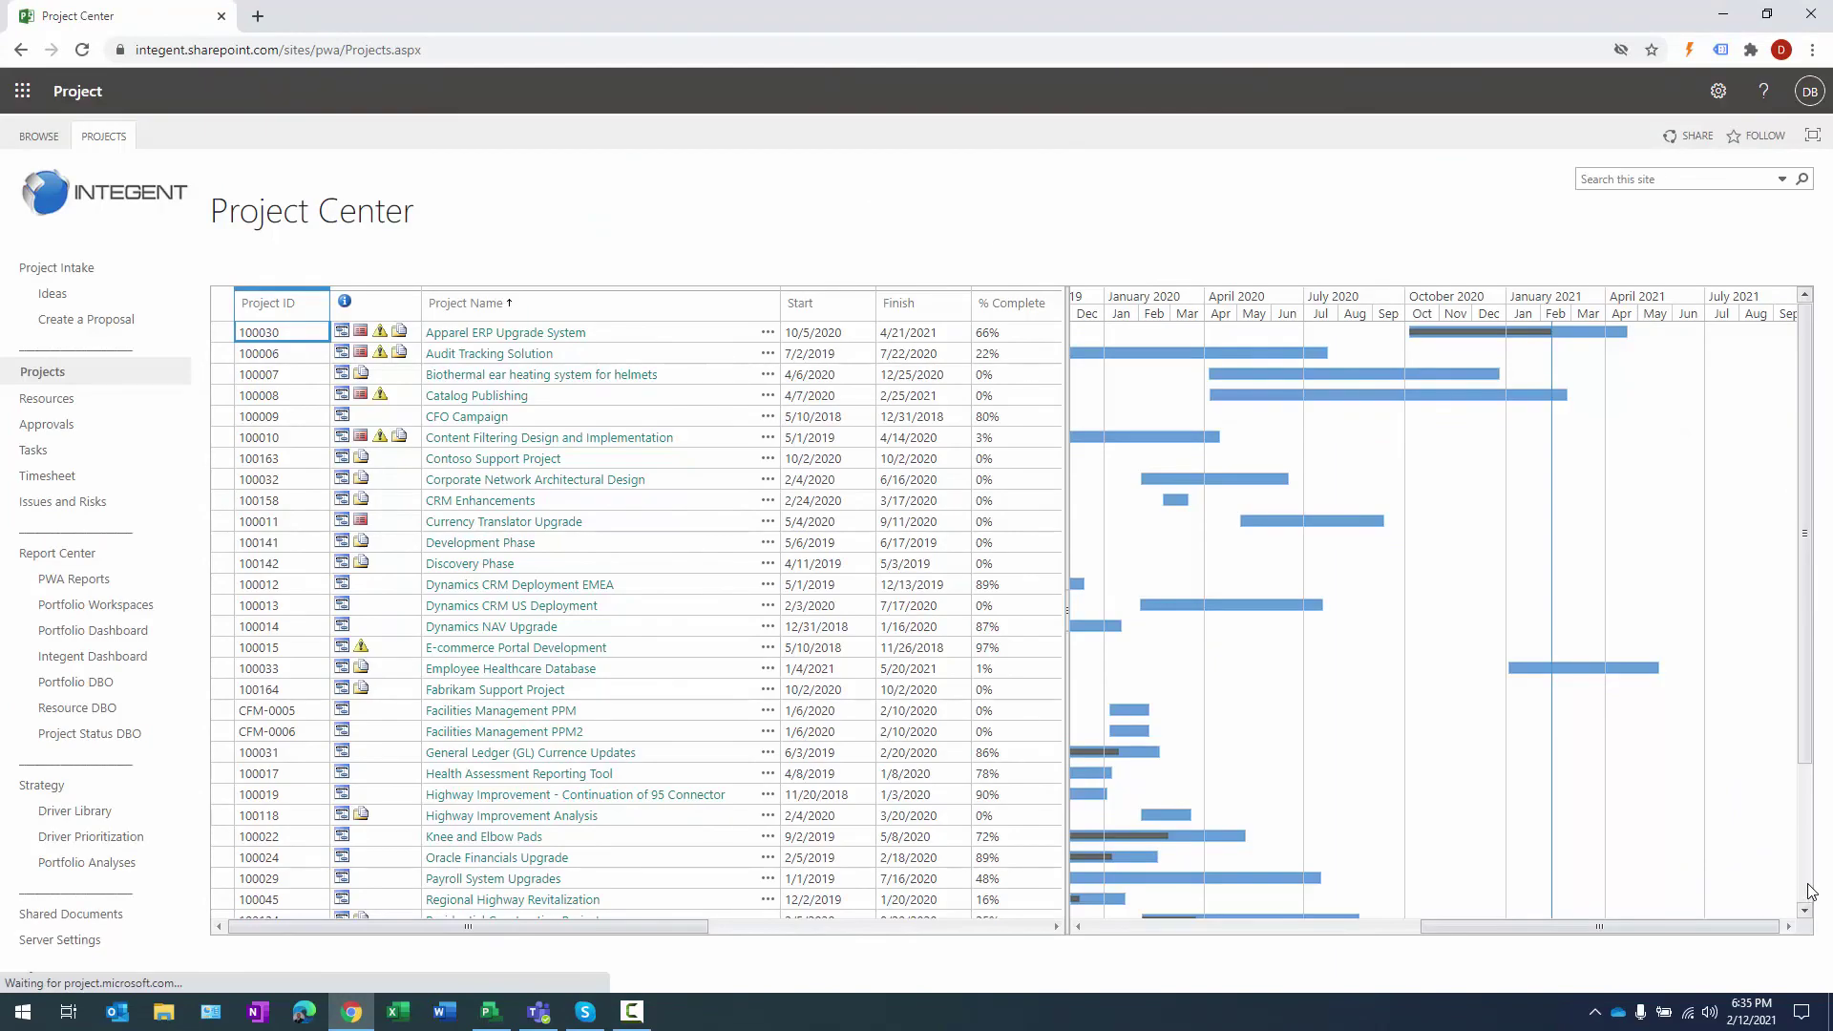
# Step: Verify PT2 and the master both finish 8/9/2021, then open Software Development - Master
pyautogui.scroll(-3, 1807, 888)
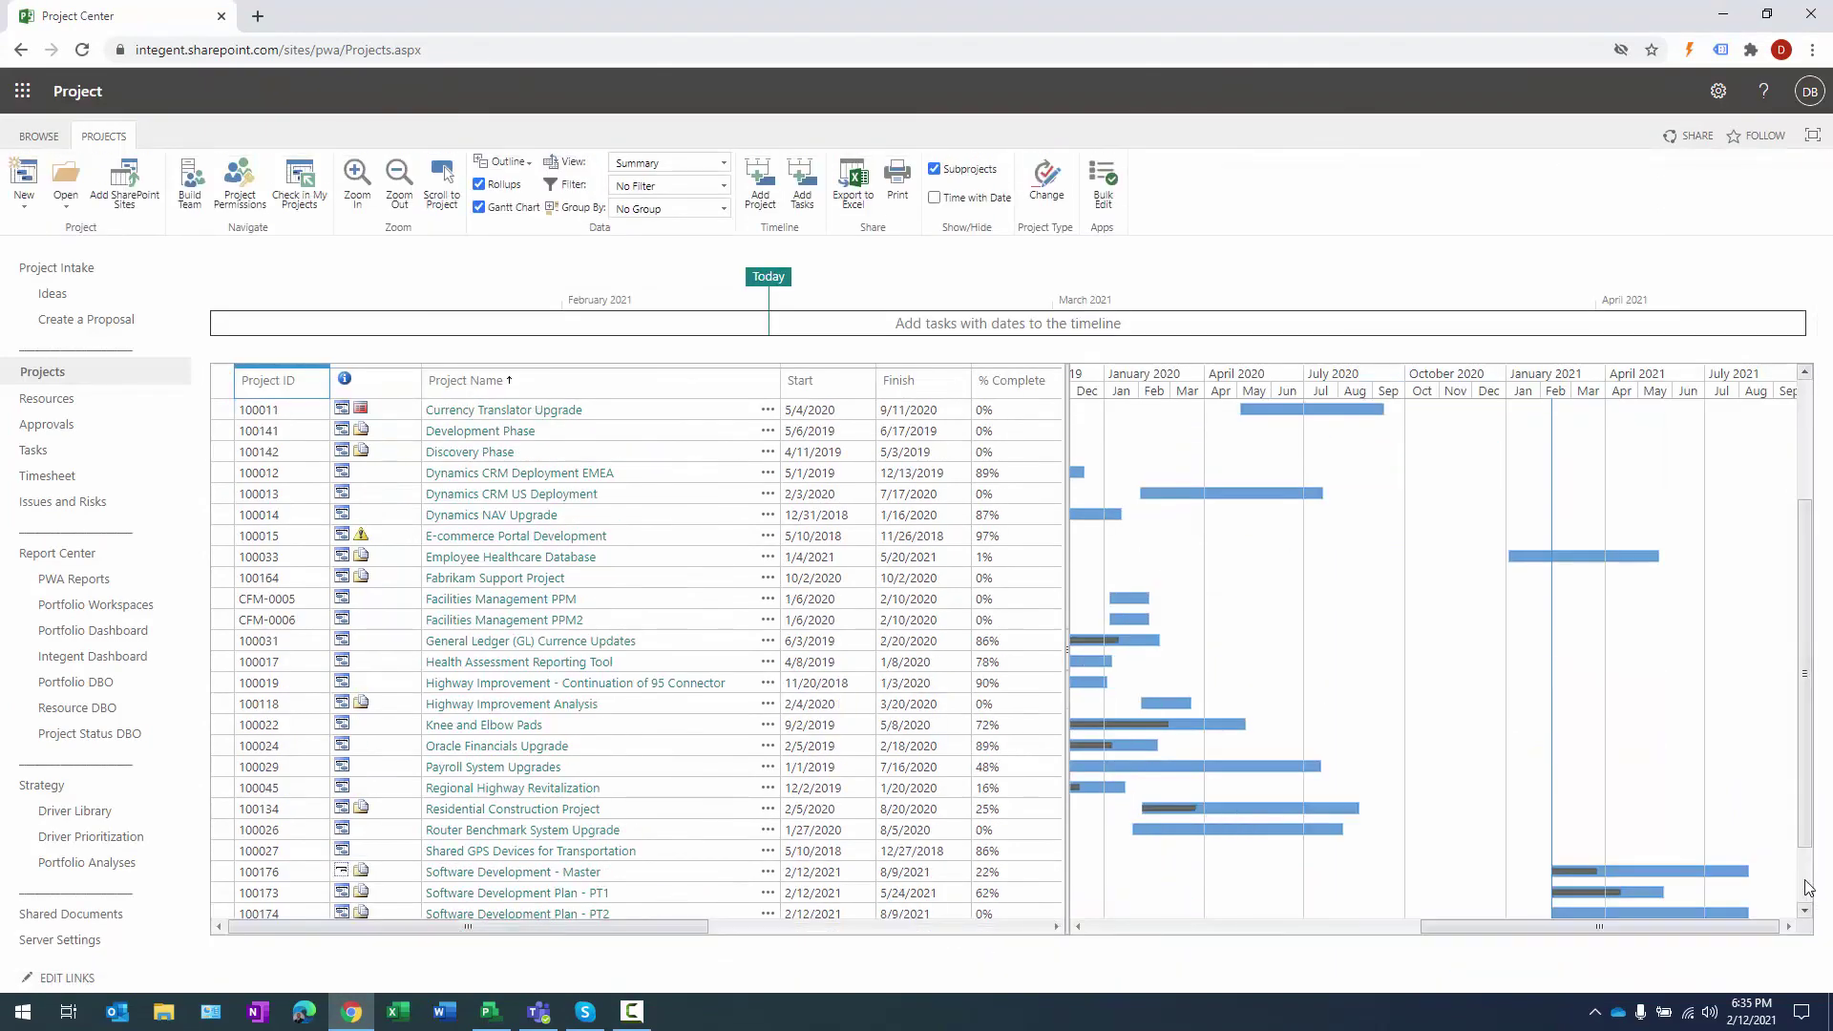
pyautogui.scroll(-2, 1806, 888)
pyautogui.click(932, 838)
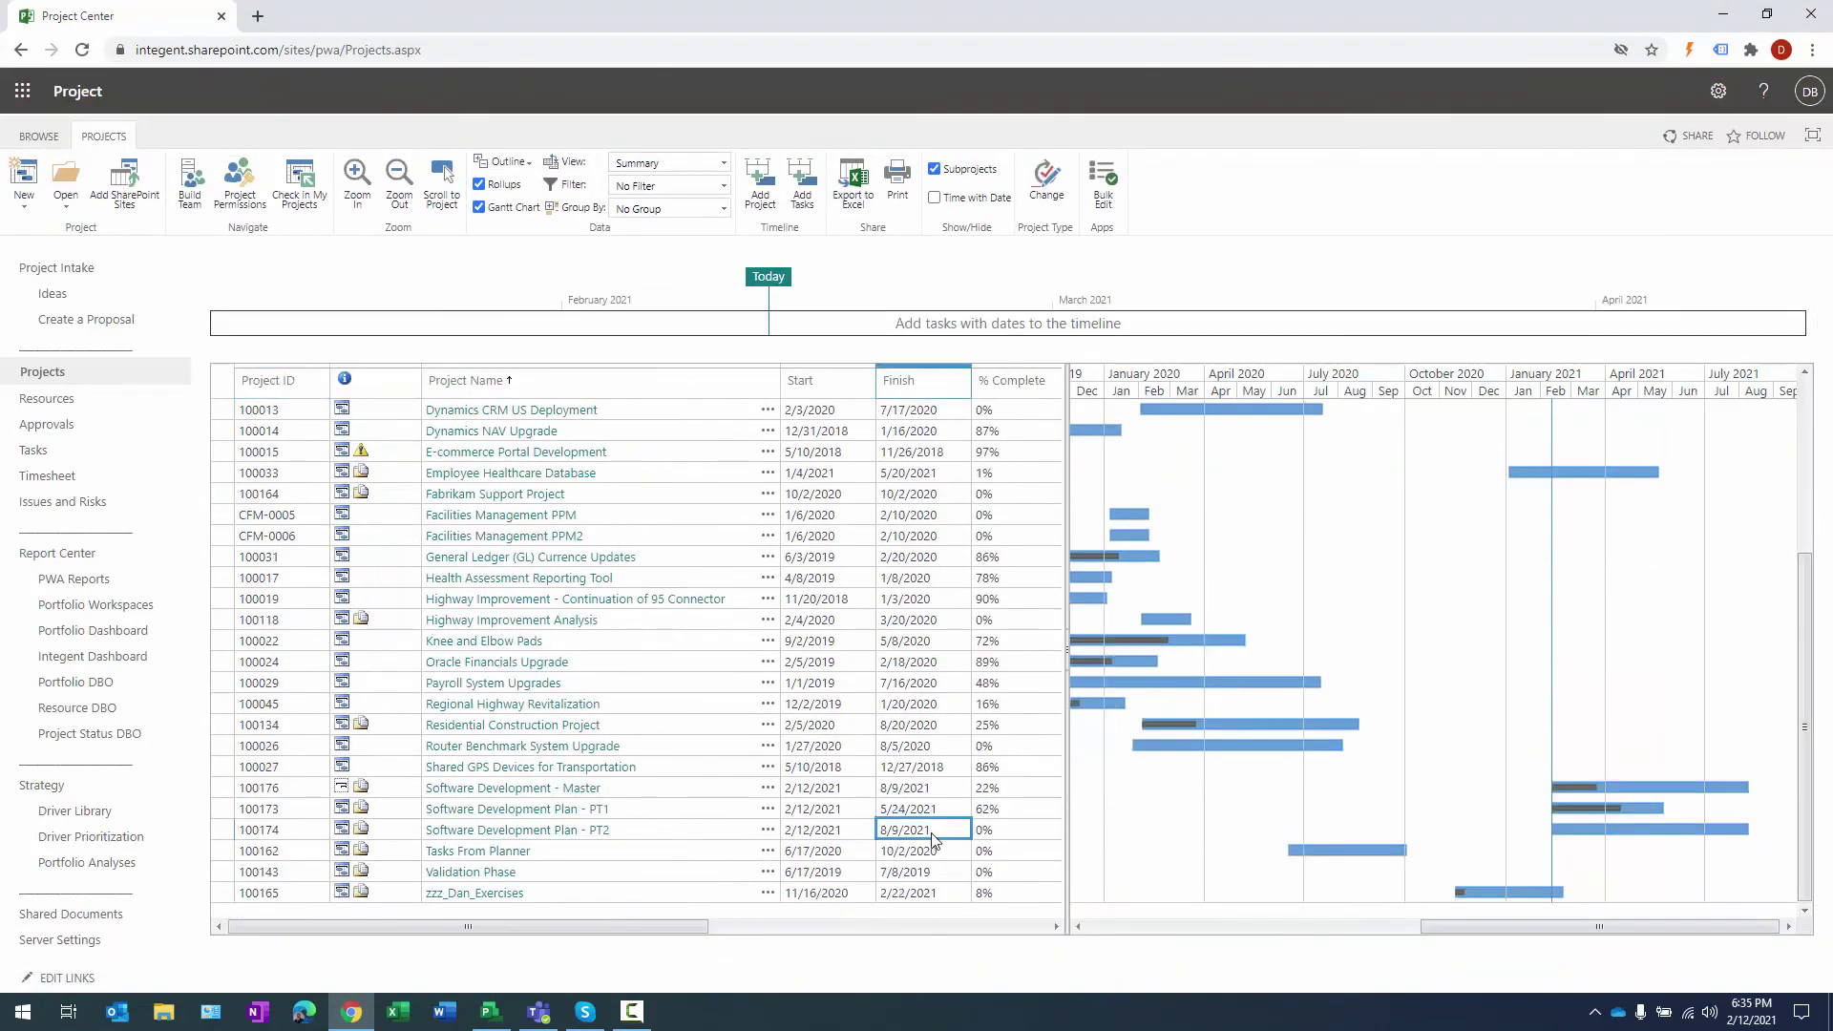
pyautogui.click(936, 789)
pyautogui.click(591, 787)
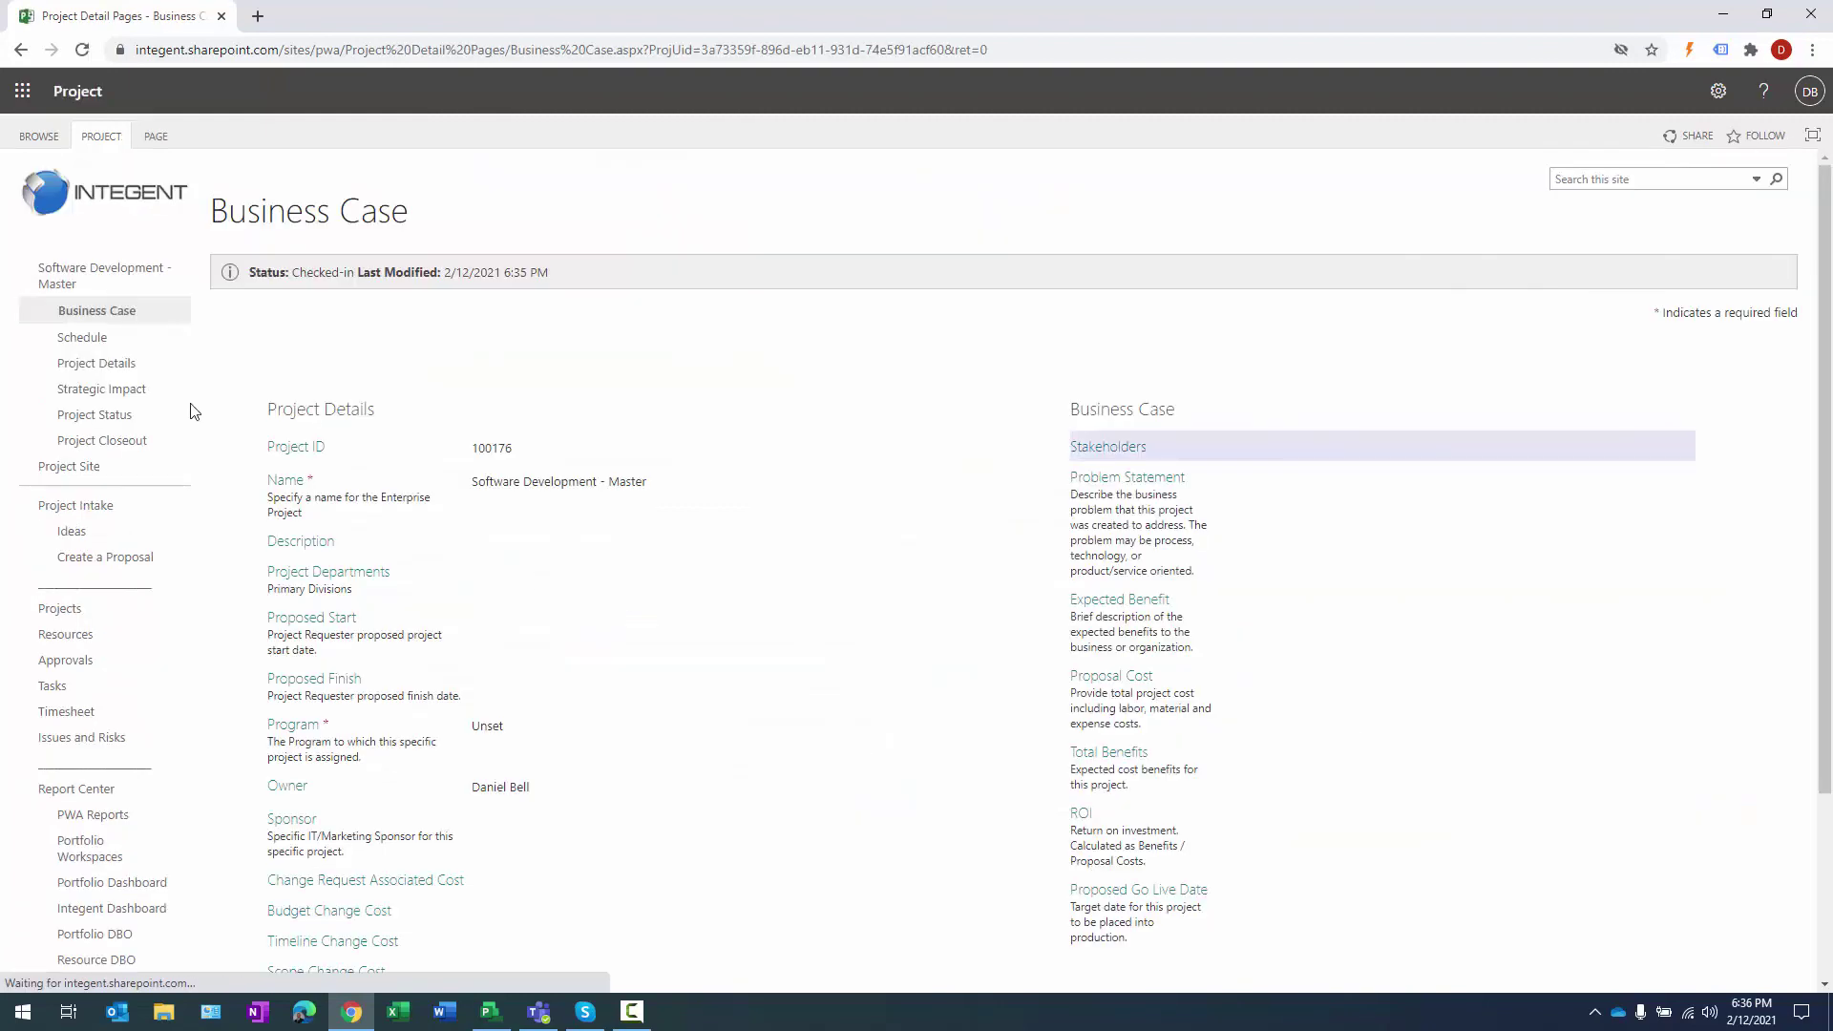
# Step: Open the master's Schedule page, expand both Software Development summaries, and widen the Gantt chart
pyautogui.click(107, 342)
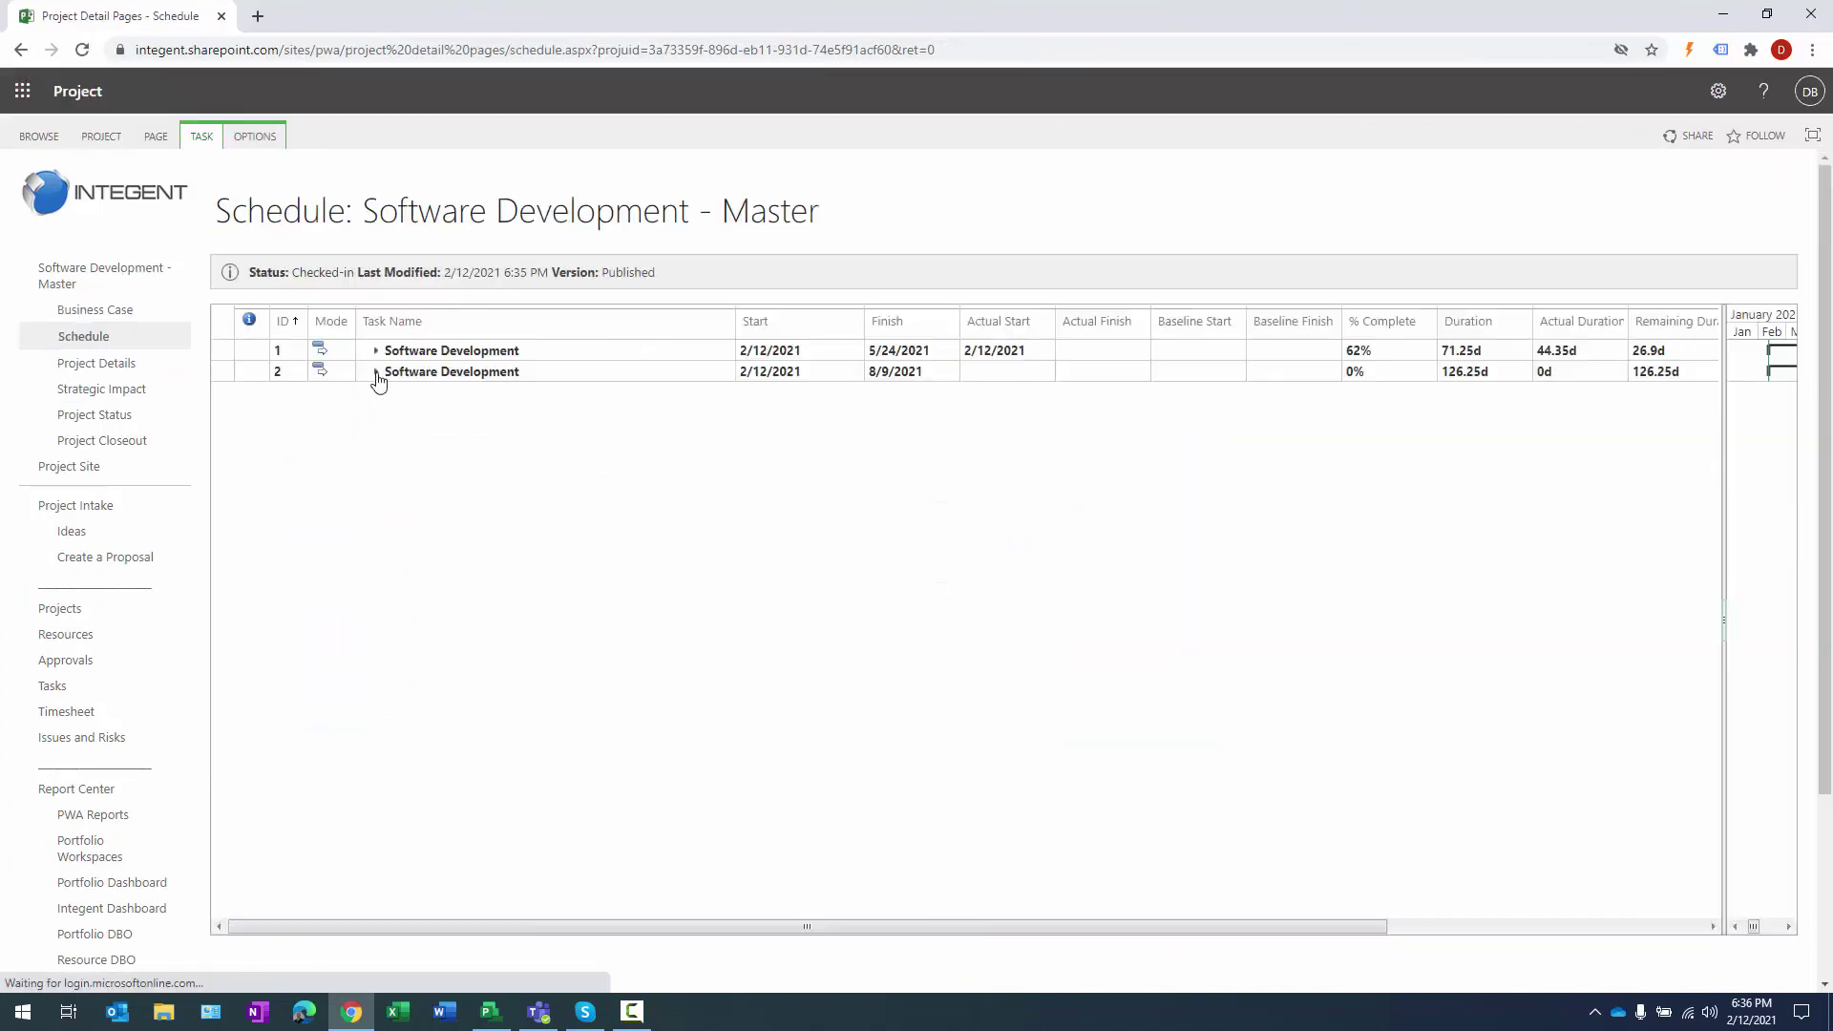
pyautogui.click(377, 376)
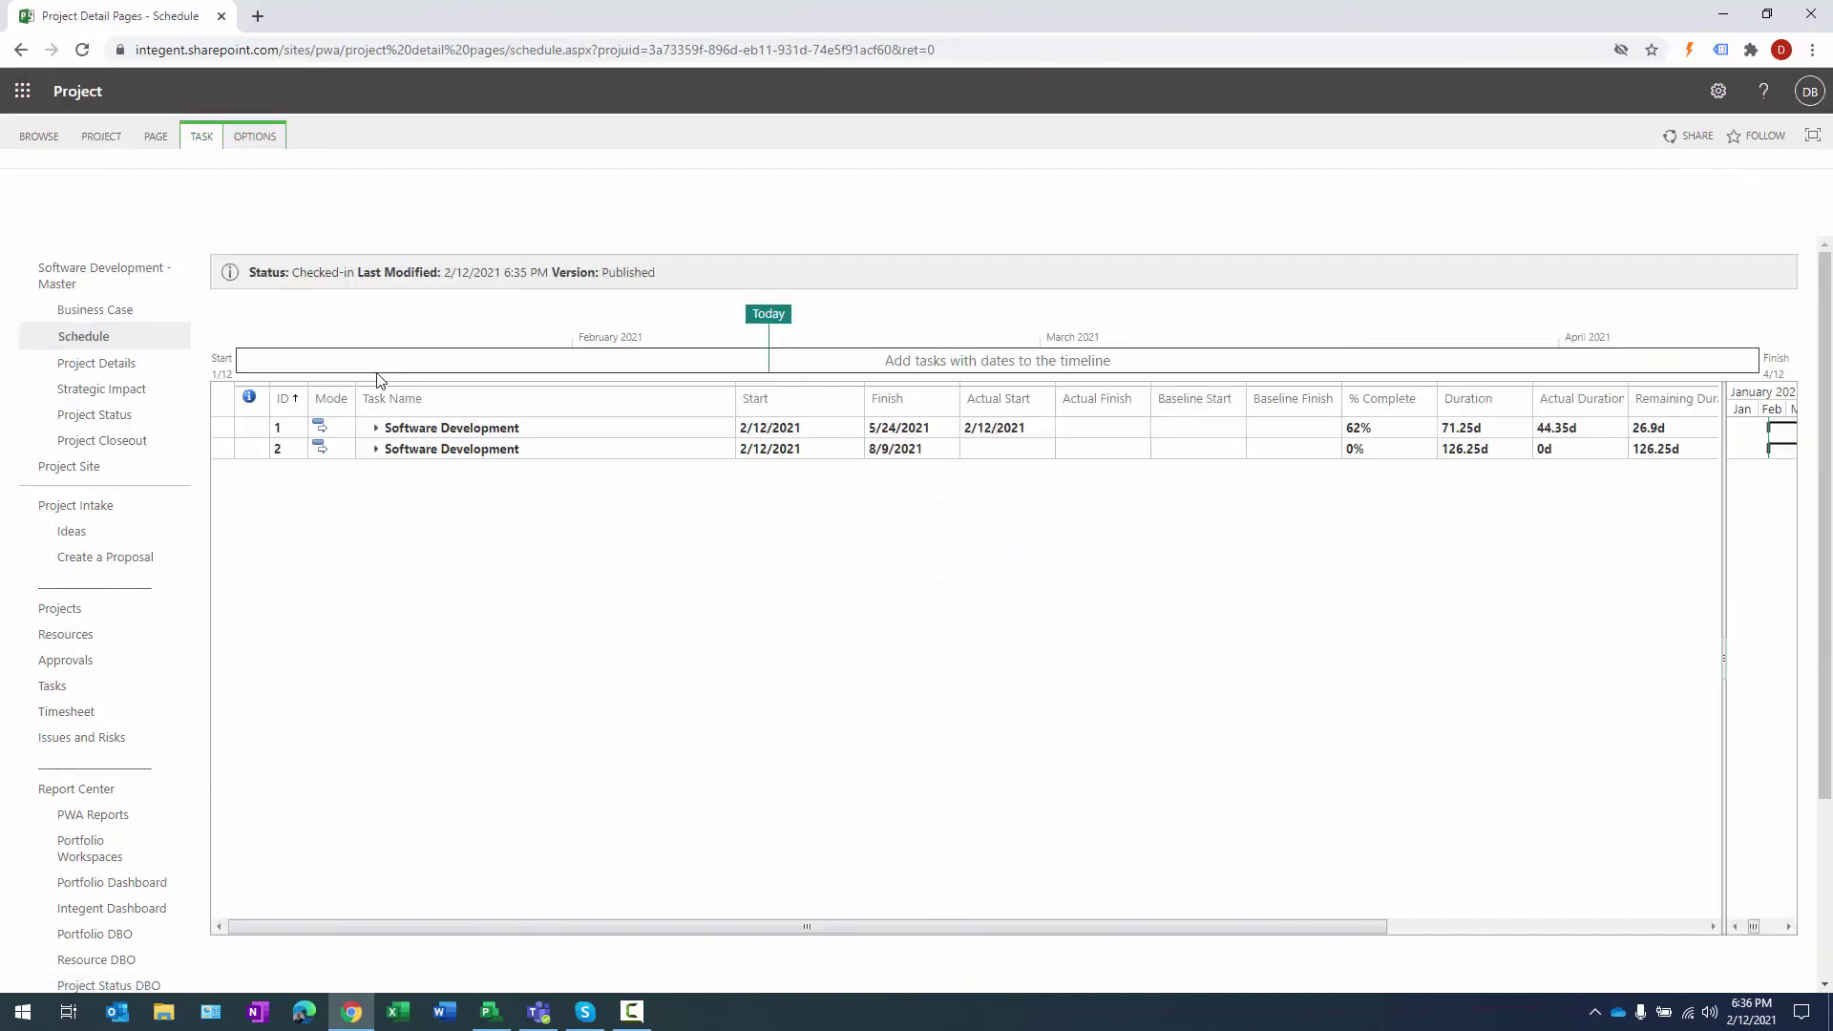
pyautogui.click(377, 432)
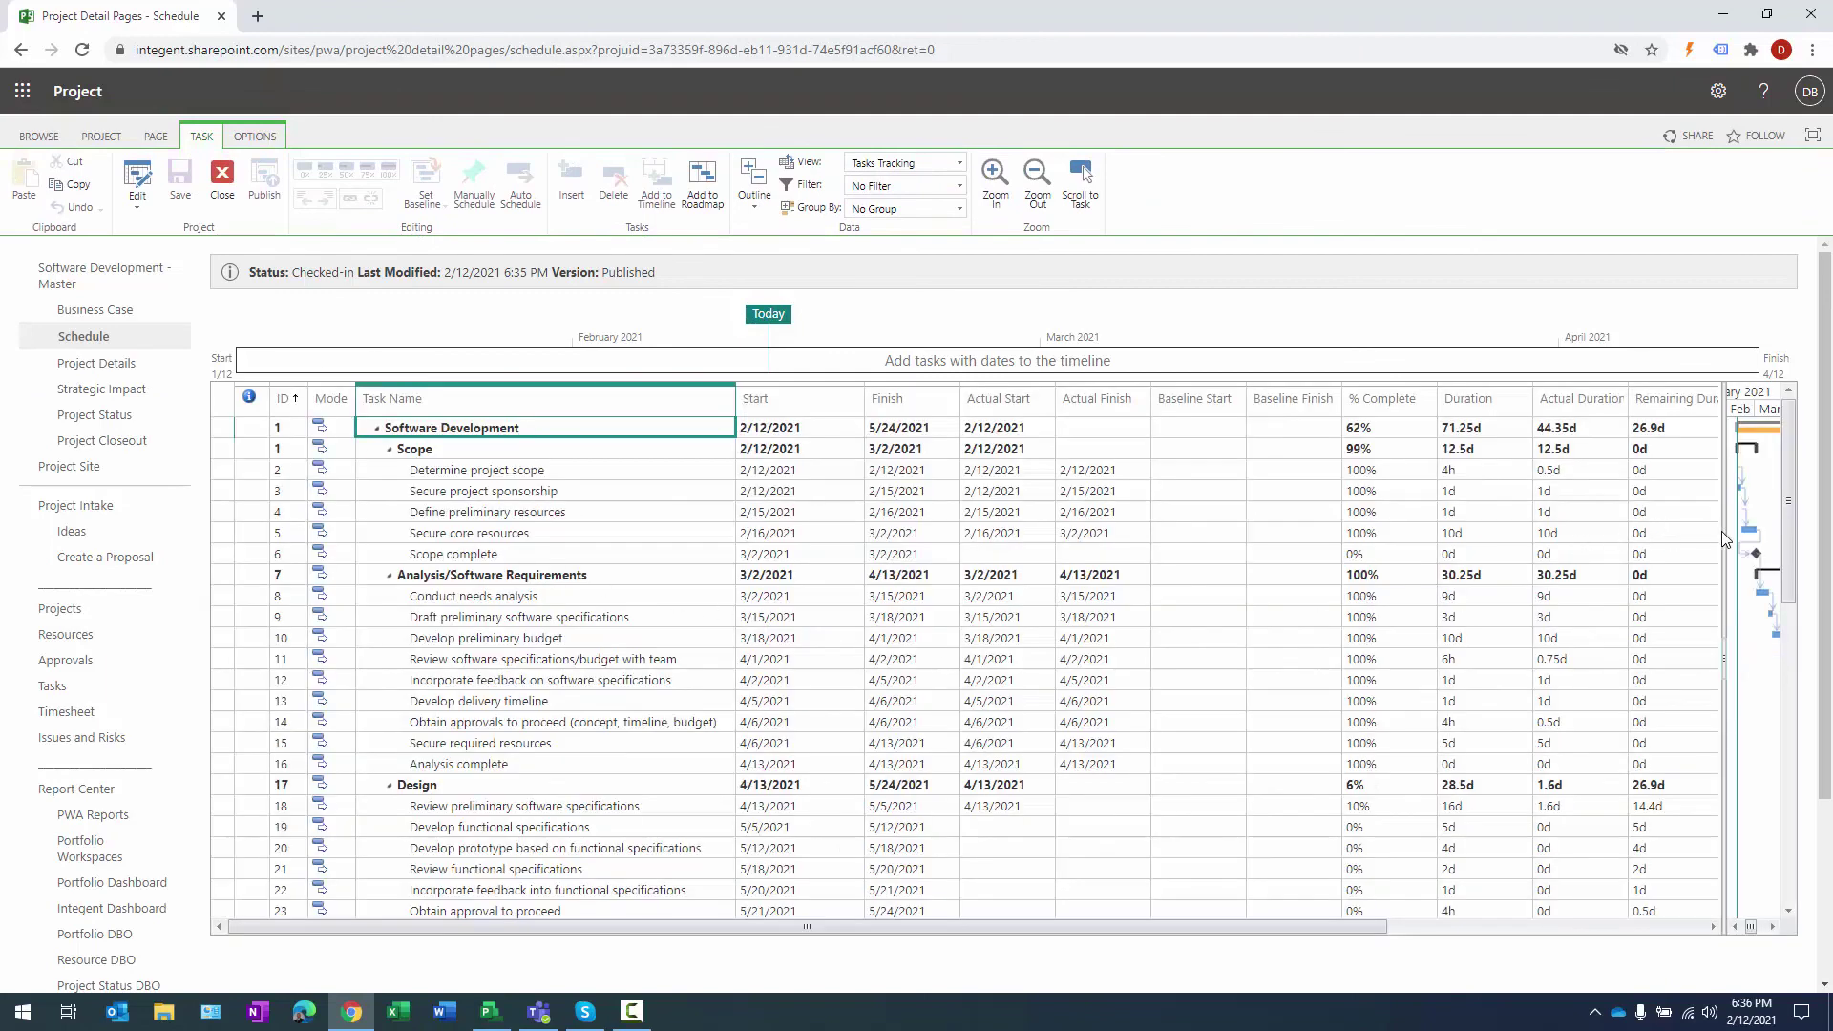
pyautogui.moveTo(1724, 540); pyautogui.dragTo(1054, 536)
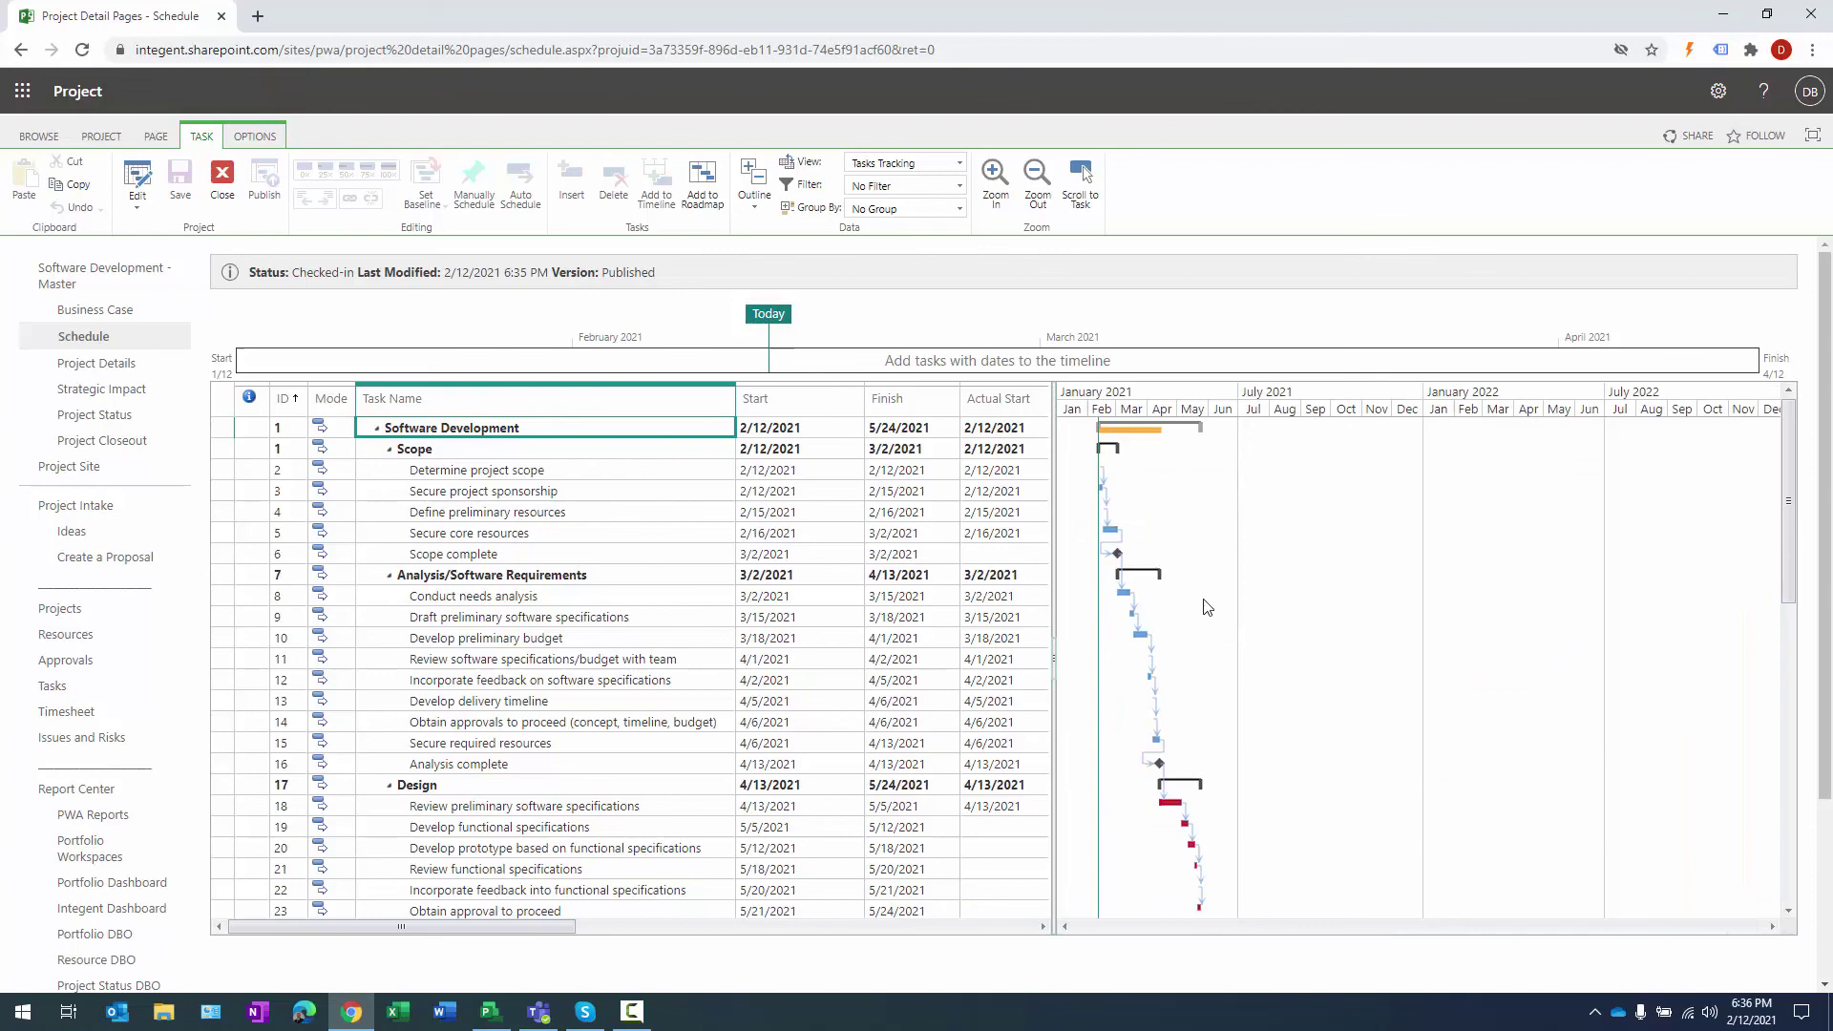
pyautogui.scroll(-6, 816, 597)
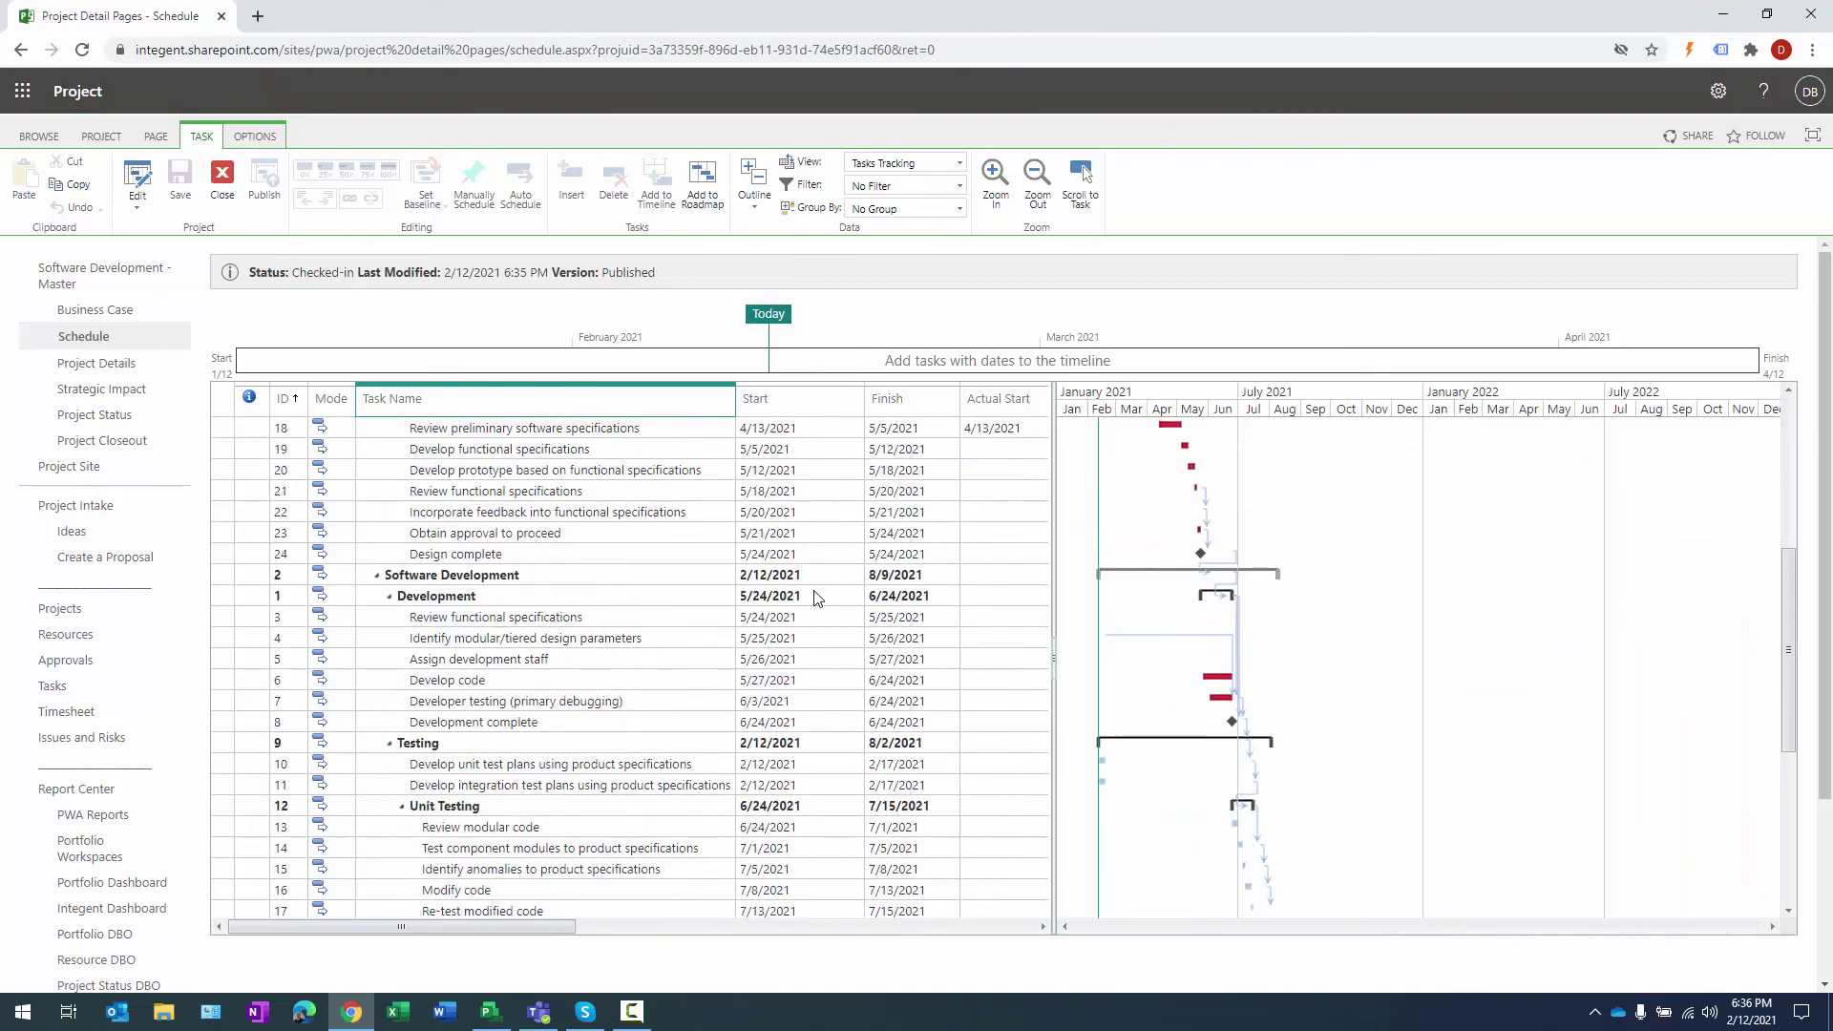
pyautogui.scroll(6, 816, 597)
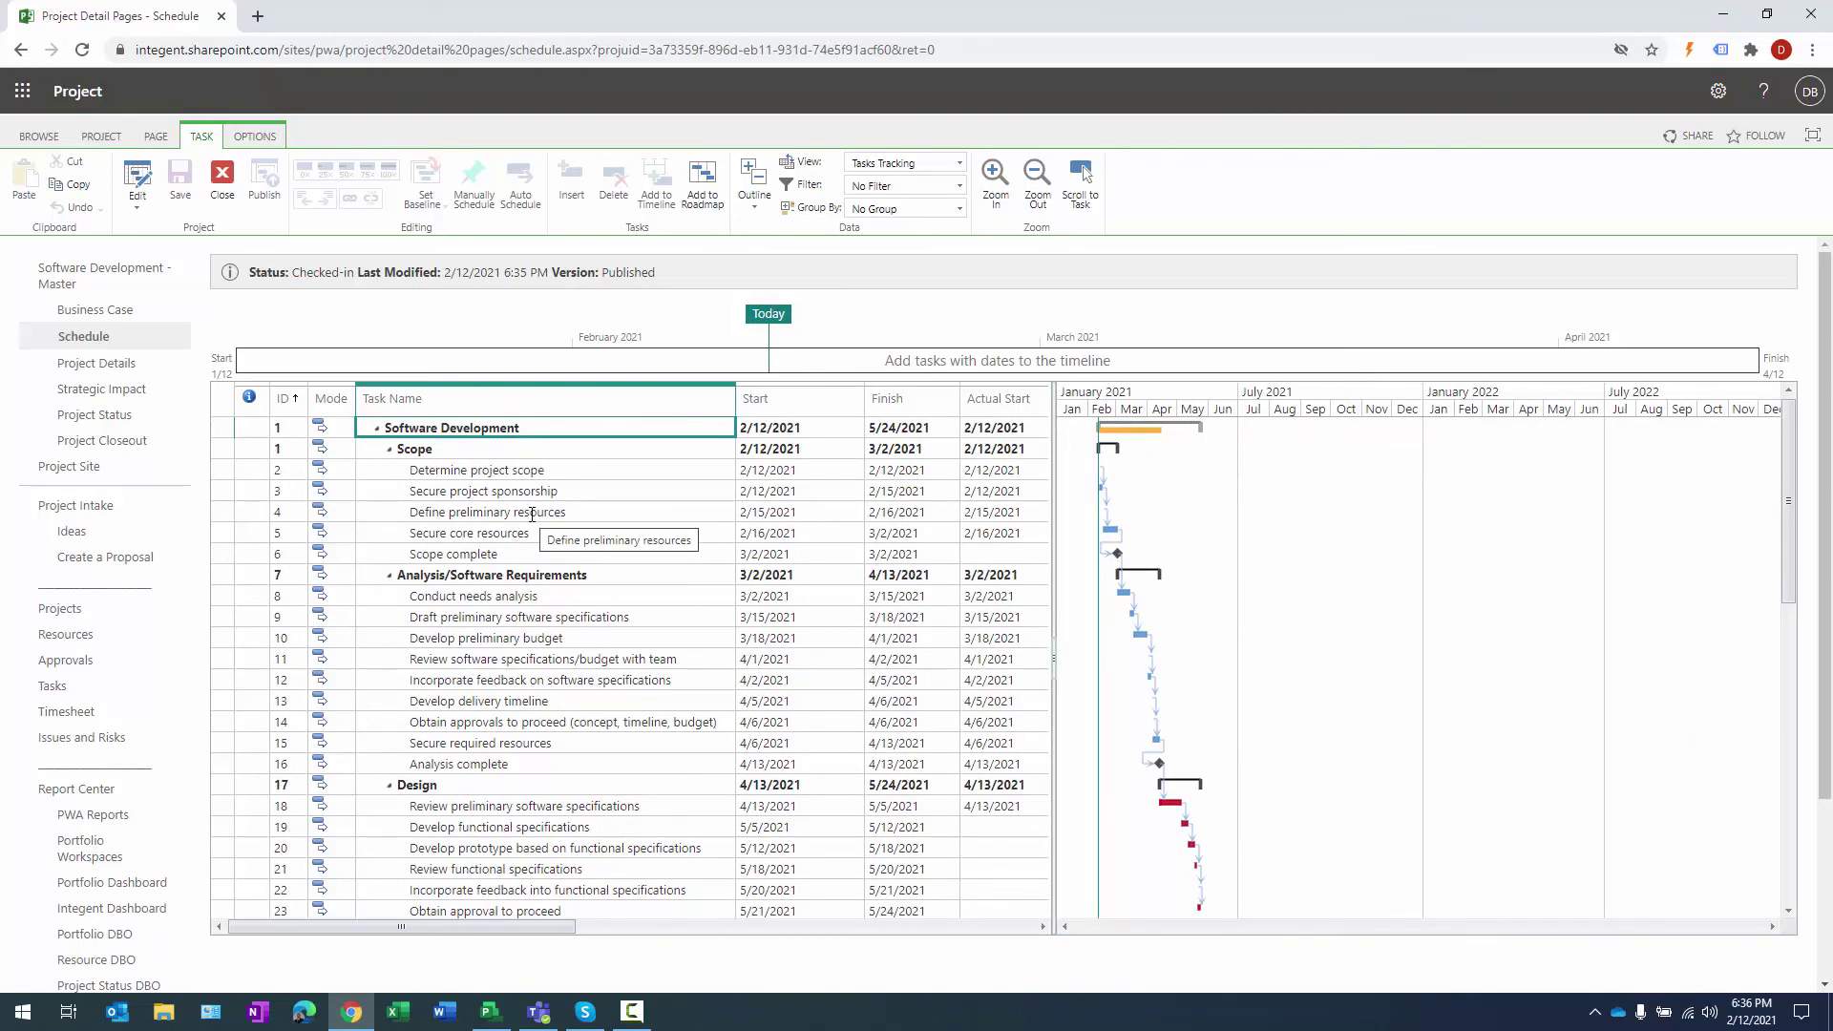